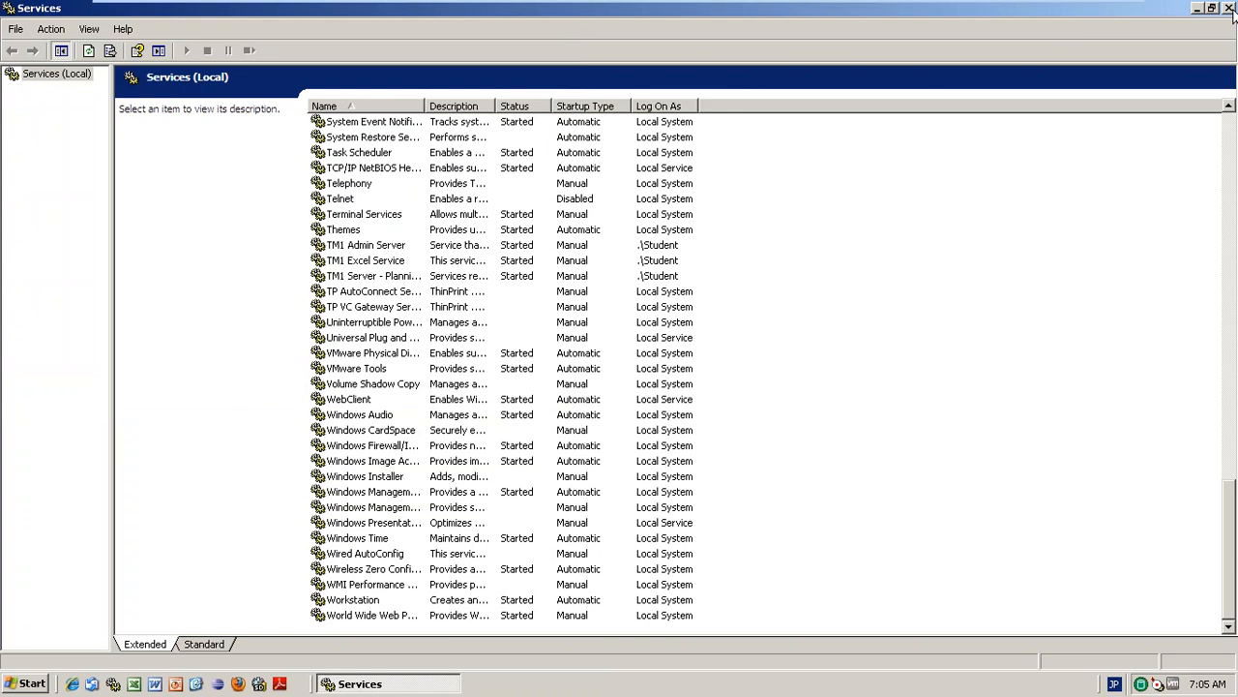
# Close the Windows Services window so the Cognos Log on page shows.
pyautogui.click(1230, 9)
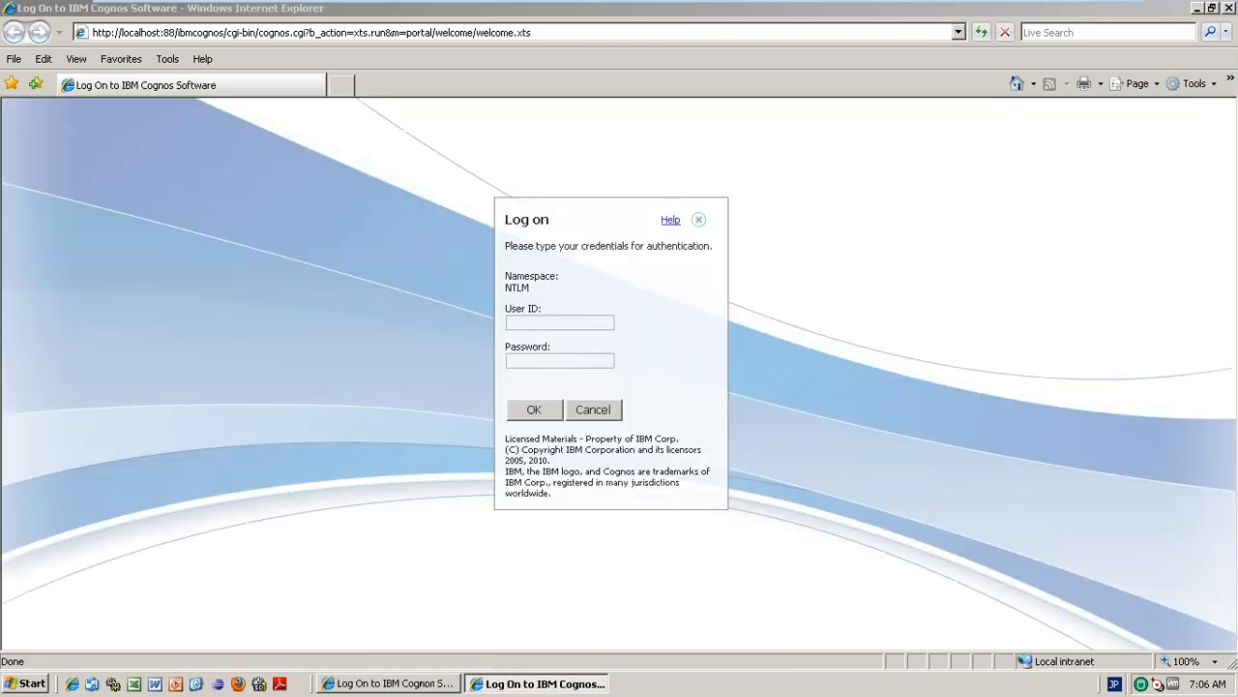
# Log on as admin with the account password and go to Public Folders.
pyautogui.write('admin')
pyautogui.press('Tab')
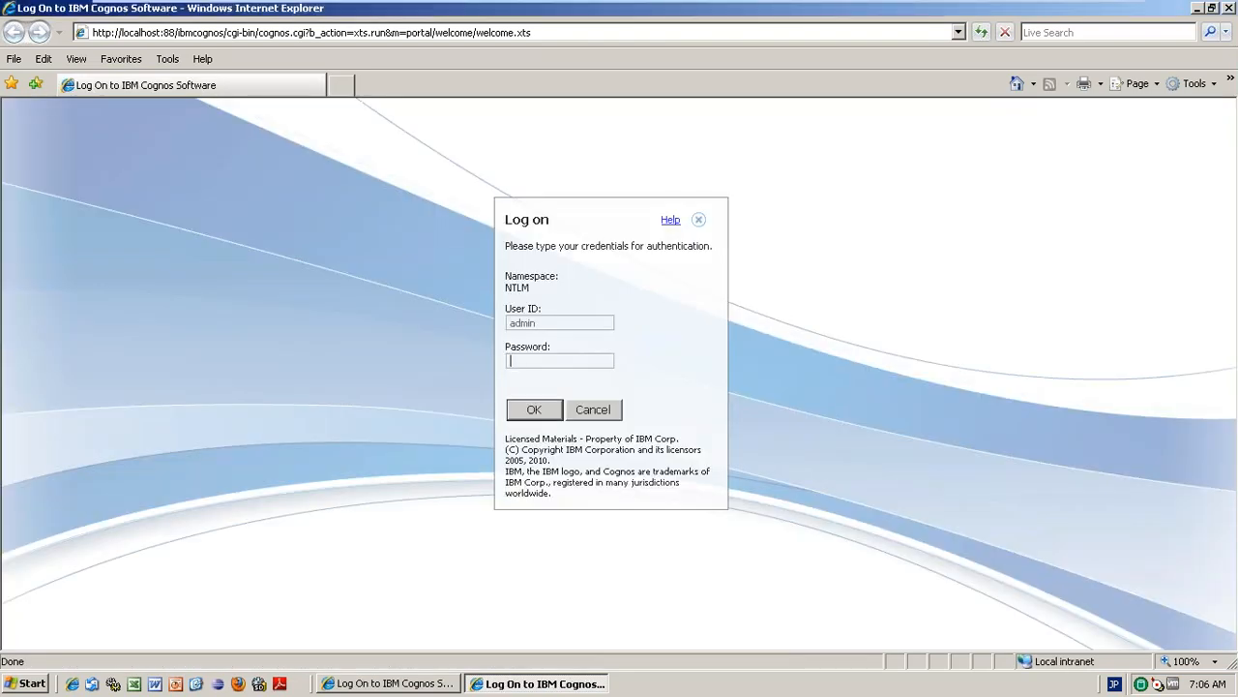
pyautogui.write('admin●●●●●●')
pyautogui.press('Return')
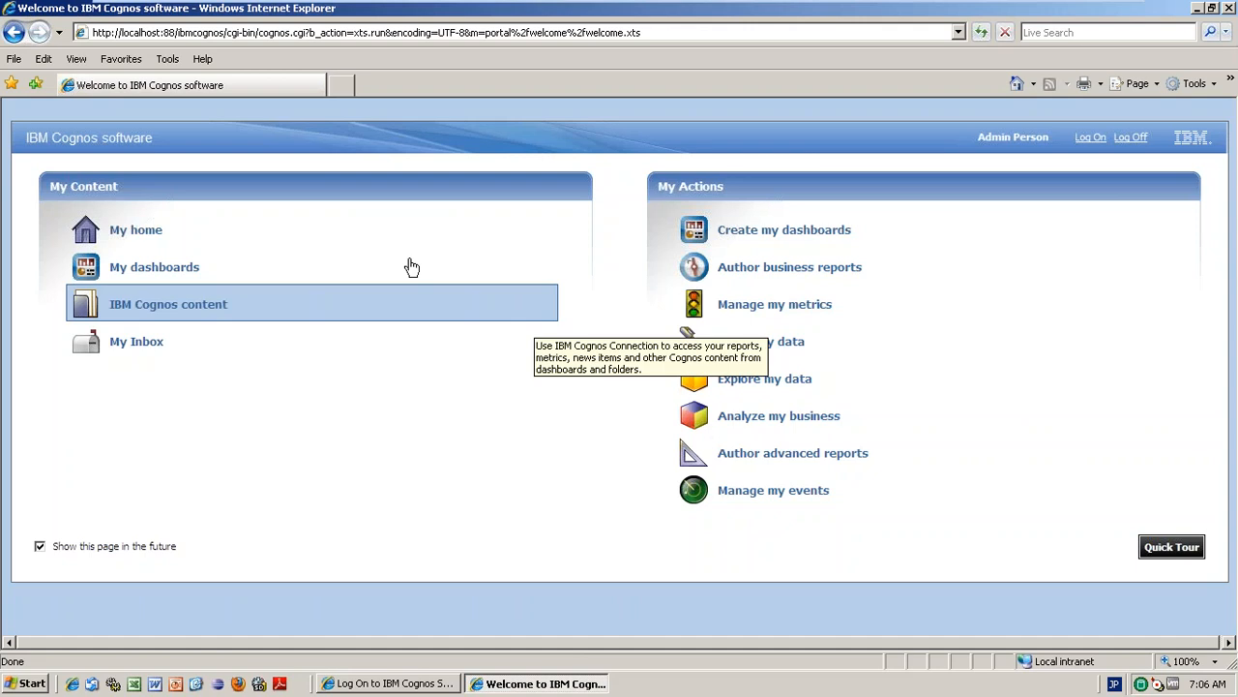
pyautogui.click(230, 235)
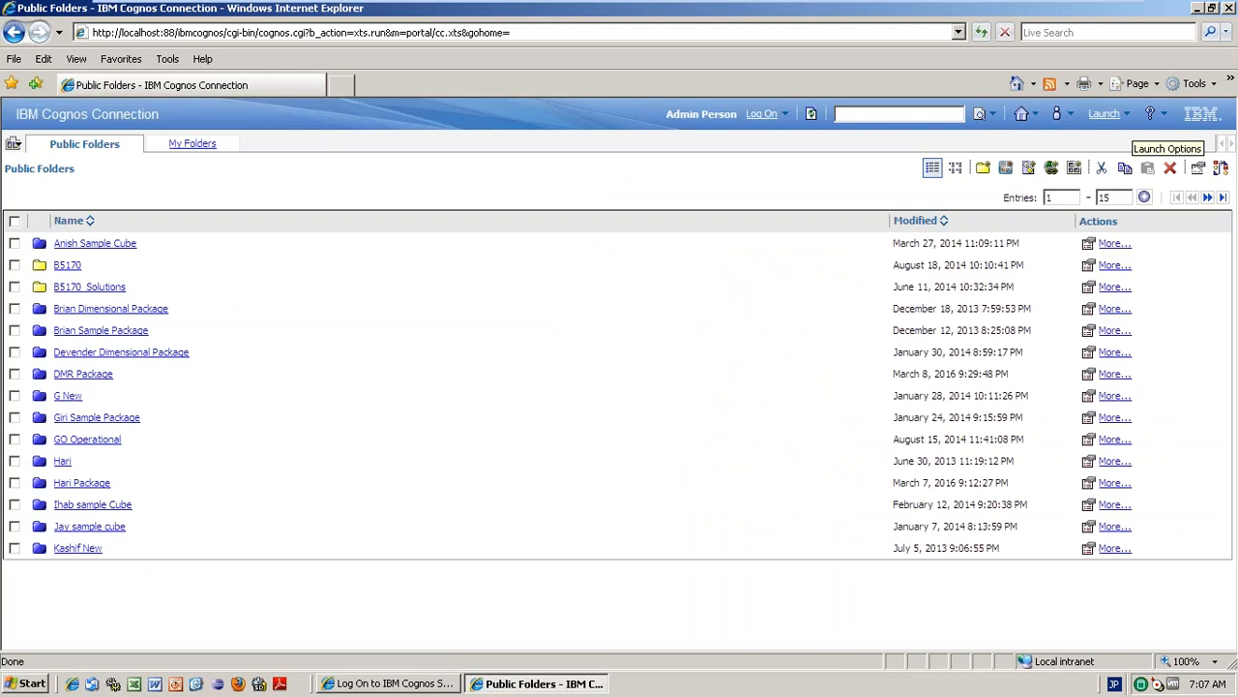
# Launch Analysis Studio and pick DMR Package from the recently used packages.
pyautogui.click(1130, 115)
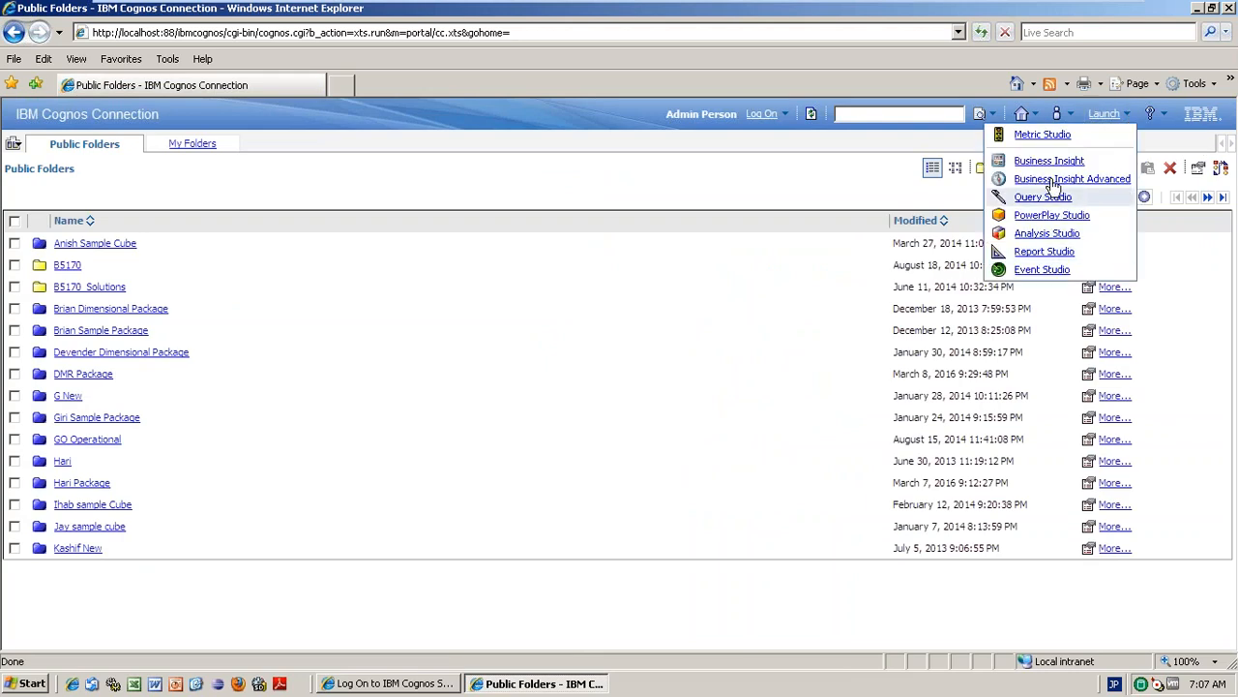
pyautogui.click(1052, 233)
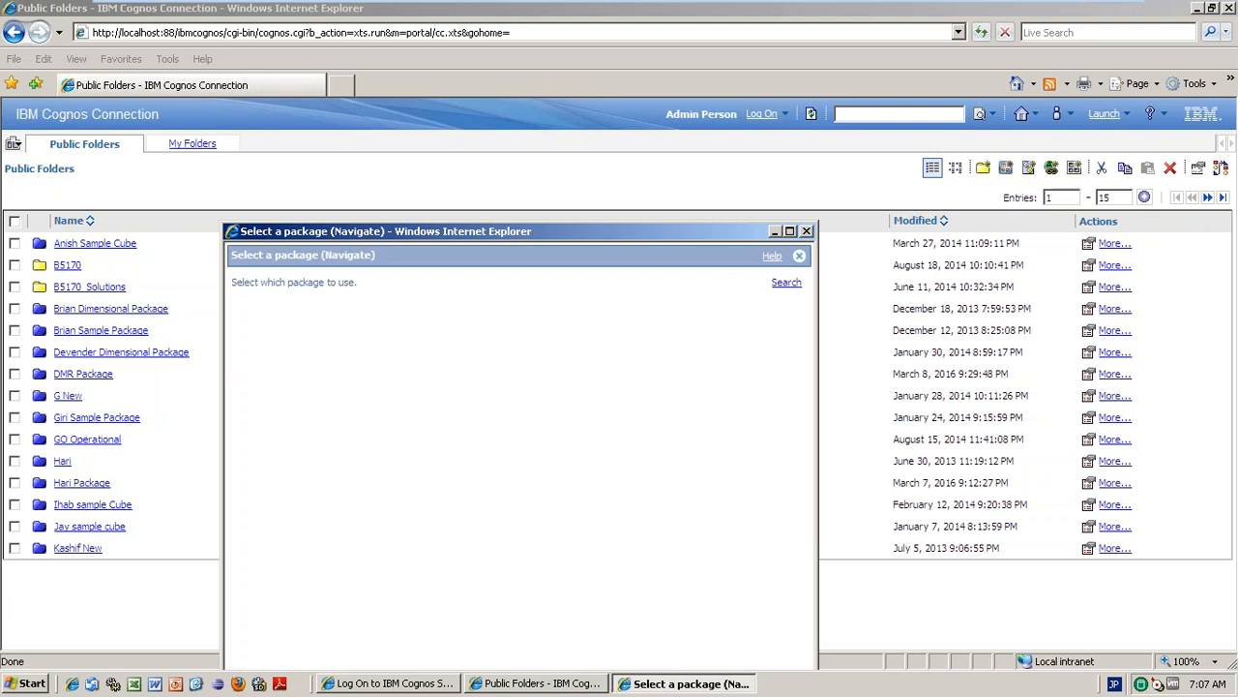
pyautogui.click(789, 232)
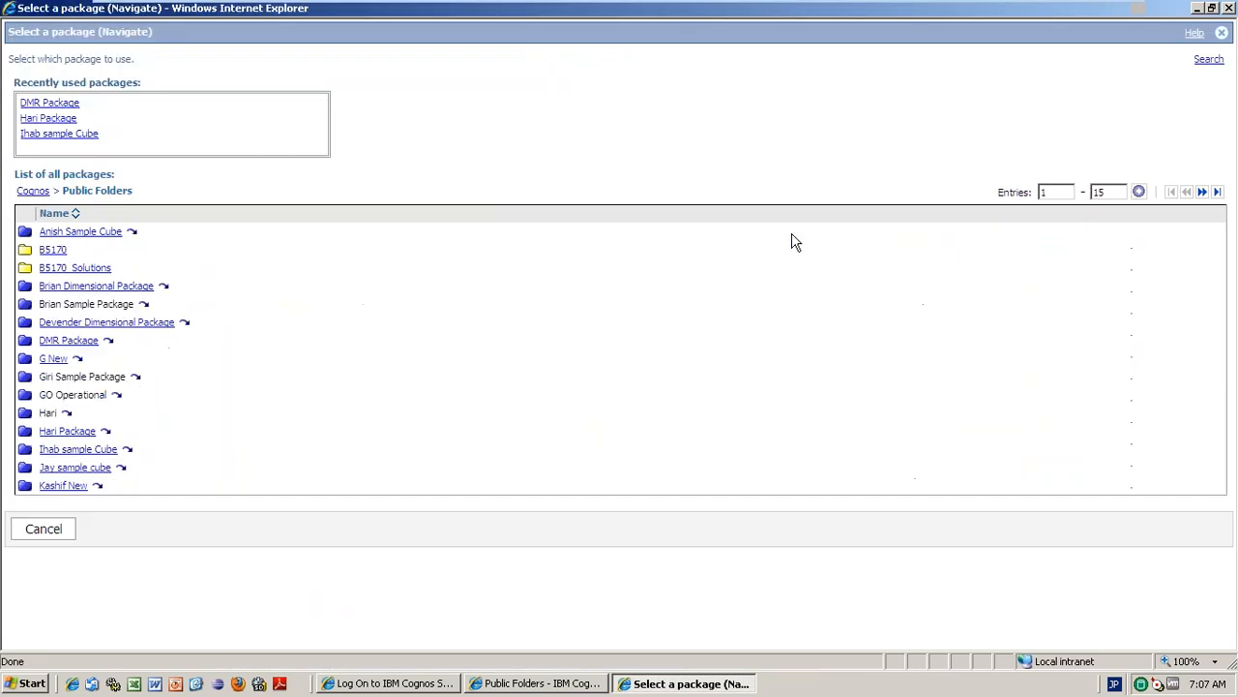
pyautogui.click(44, 105)
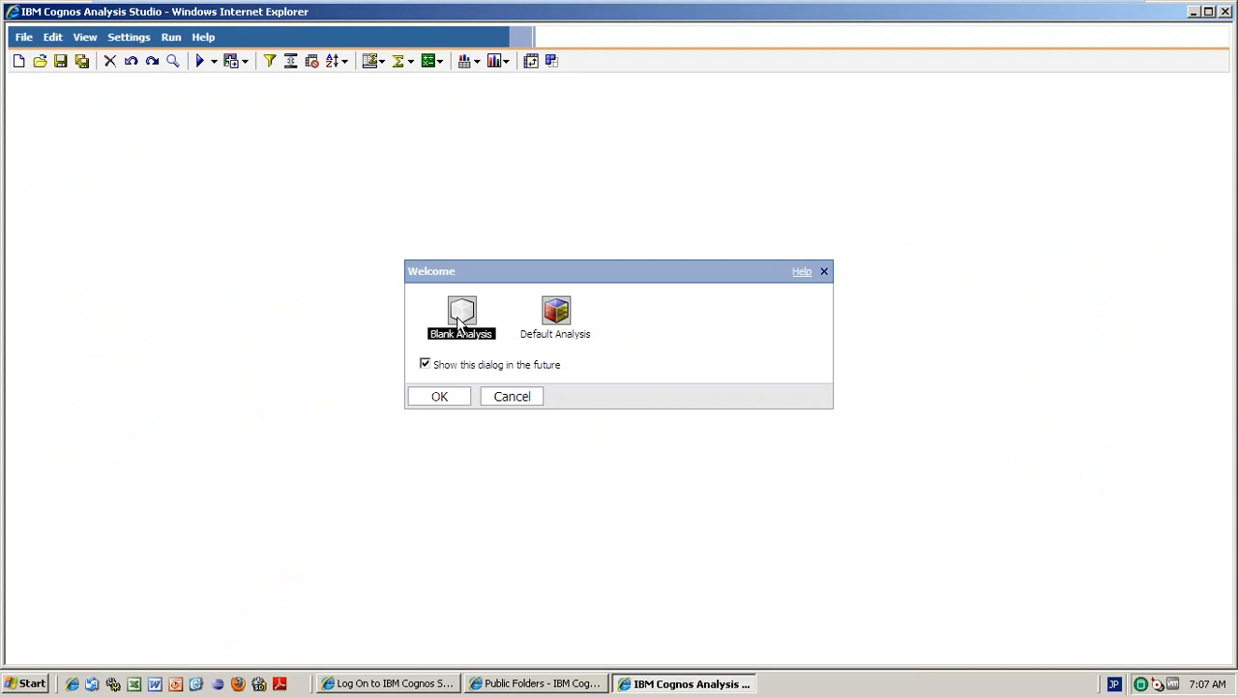
# Start a Blank Analysis and expand Dimensional View in Insertable Objects.
pyautogui.click(441, 397)
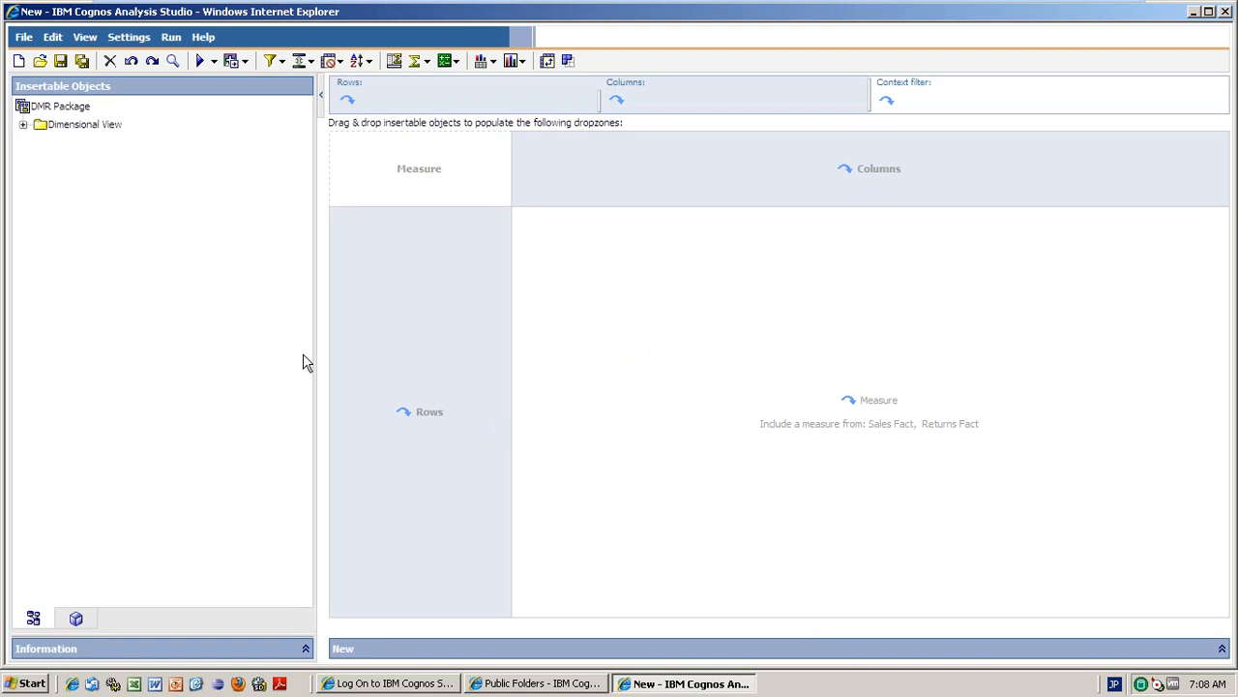
pyautogui.click(24, 125)
# Place Products on the crosstab rows and Time years 2004–2007 on the columns.
pyautogui.moveTo(82, 184); pyautogui.dragTo(403, 330)
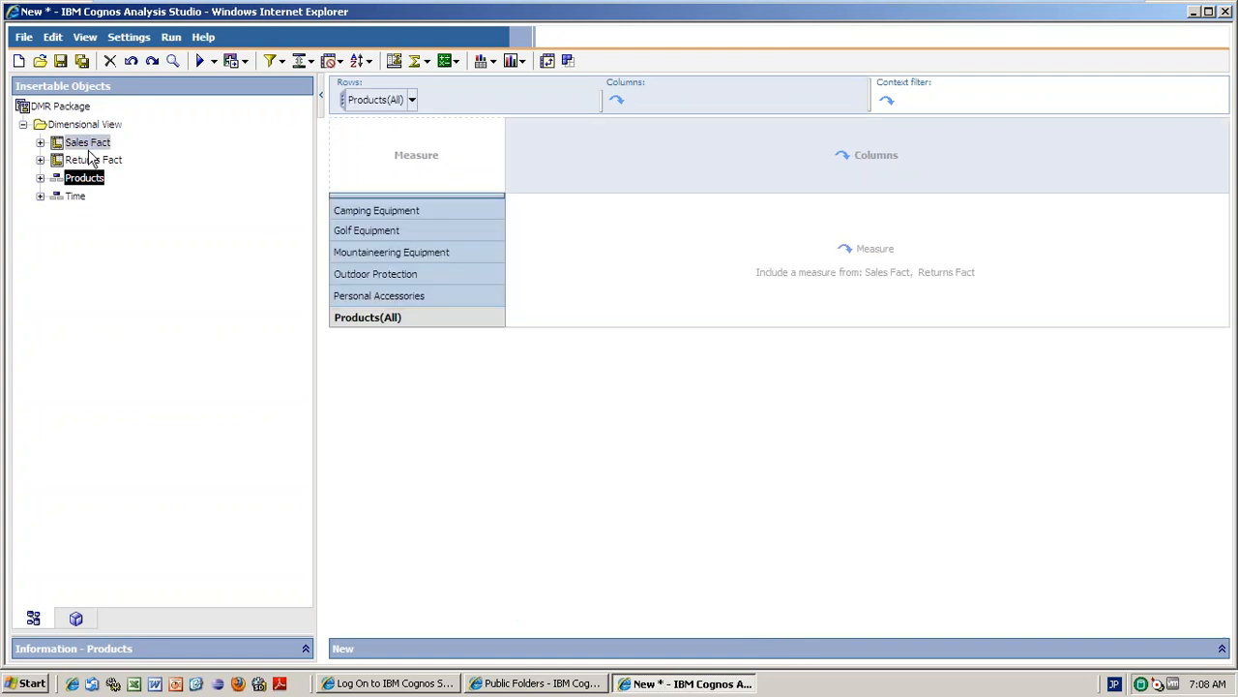
pyautogui.moveTo(78, 199); pyautogui.dragTo(589, 138)
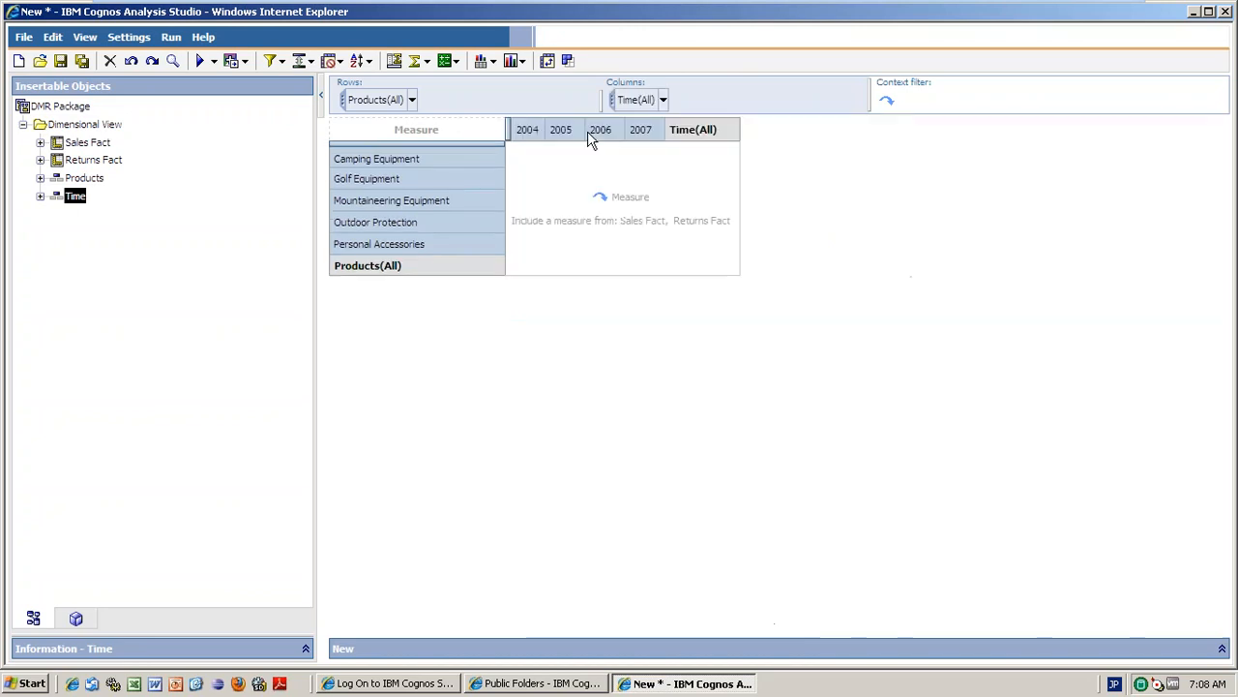
pyautogui.click(41, 142)
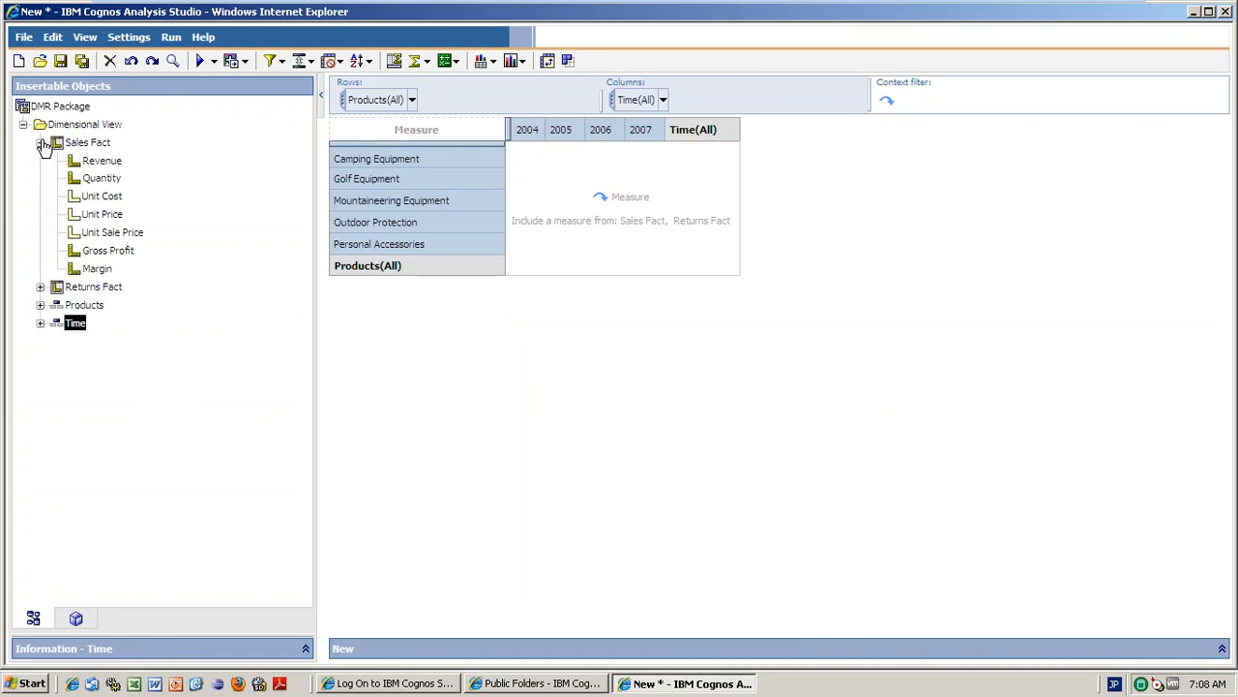
# Add Revenue as the measure, then replace it with Quantity, totalling 89,237,091.
pyautogui.moveTo(98, 170); pyautogui.dragTo(598, 208)
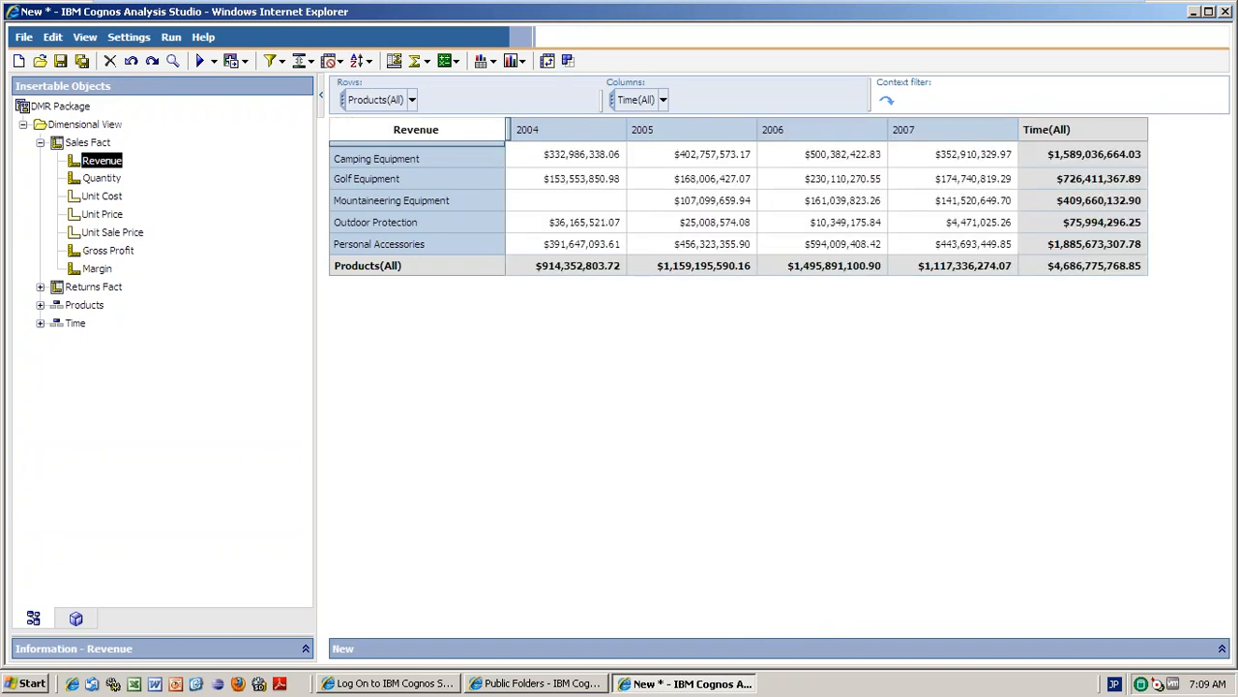
pyautogui.moveTo(102, 178); pyautogui.dragTo(641, 227)
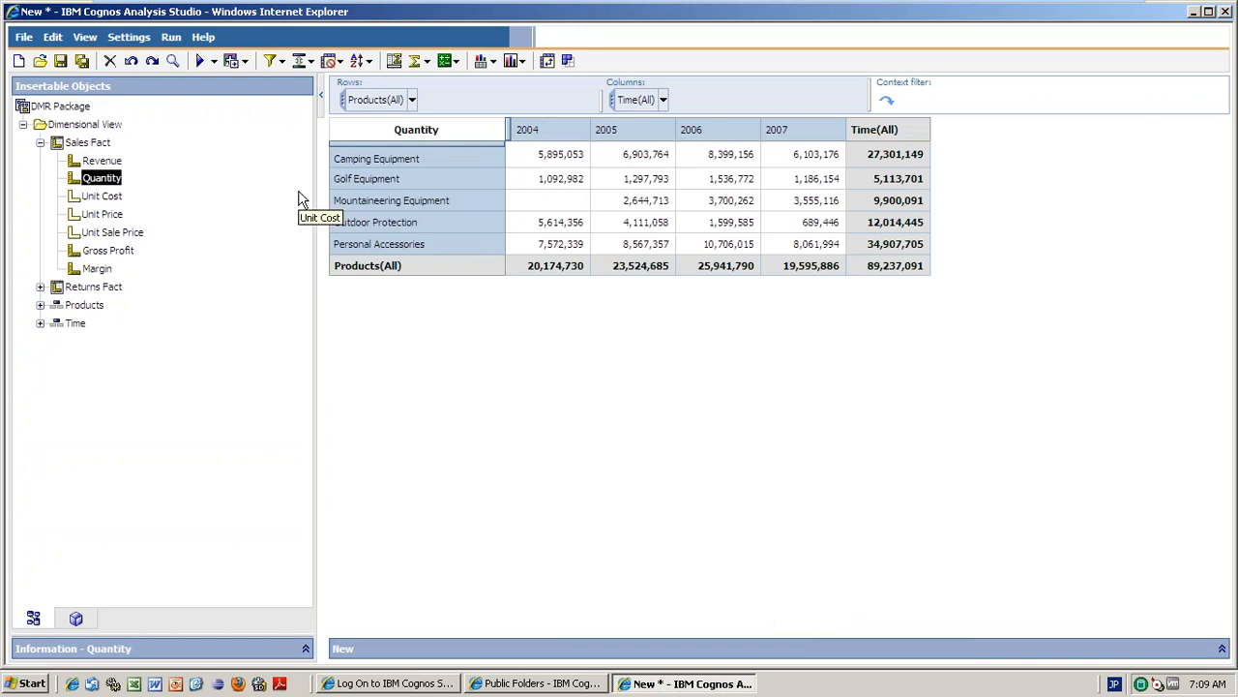
pyautogui.click(417, 135)
pyautogui.click(100, 143)
pyautogui.moveTo(110, 147); pyautogui.dragTo(537, 142)
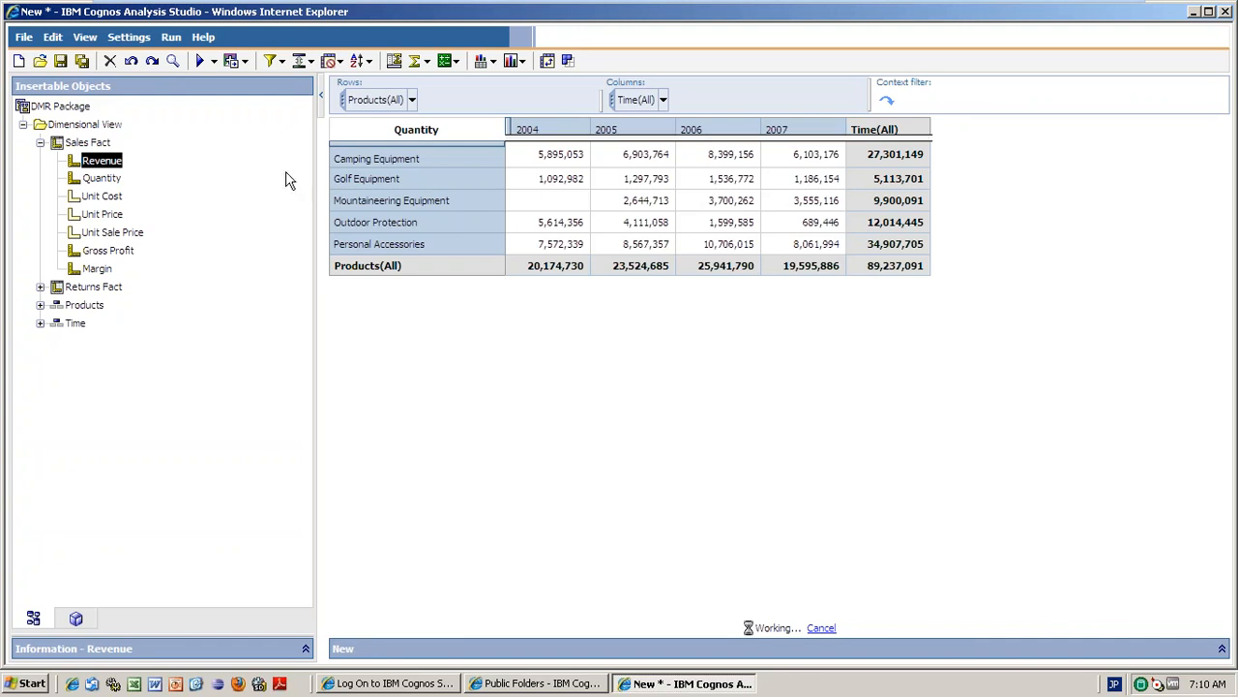
pyautogui.click(89, 143)
pyautogui.moveTo(295, 143); pyautogui.dragTo(554, 139)
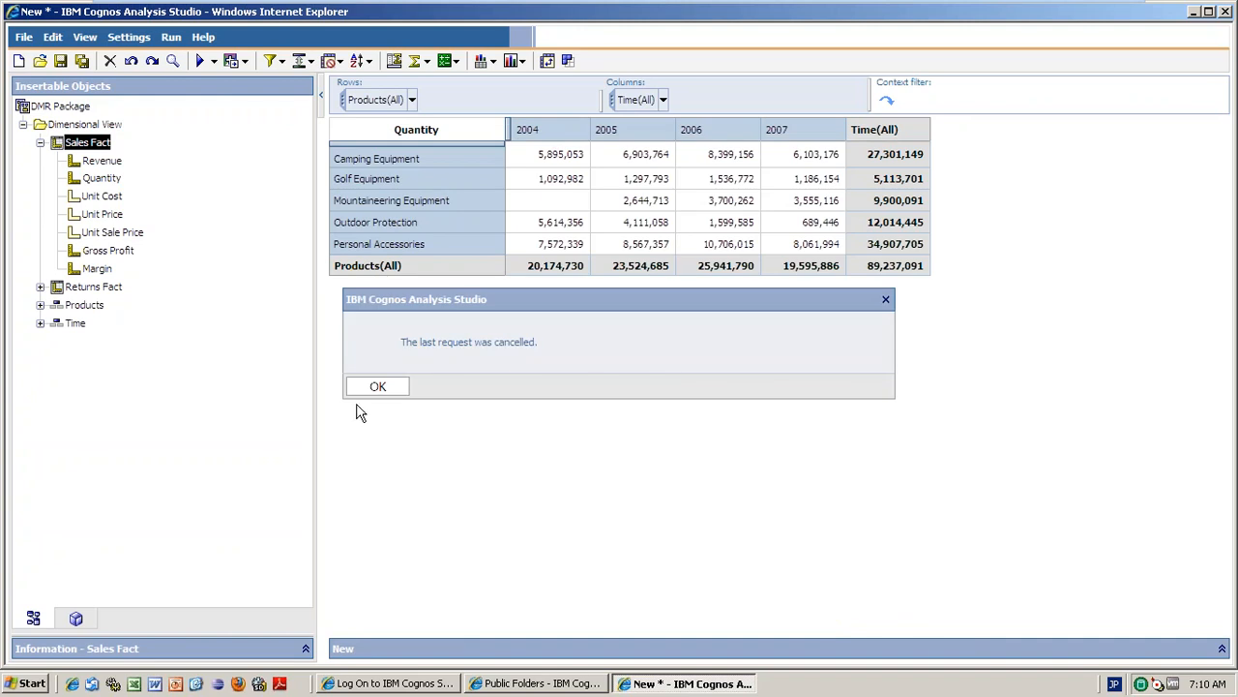
pyautogui.click(376, 386)
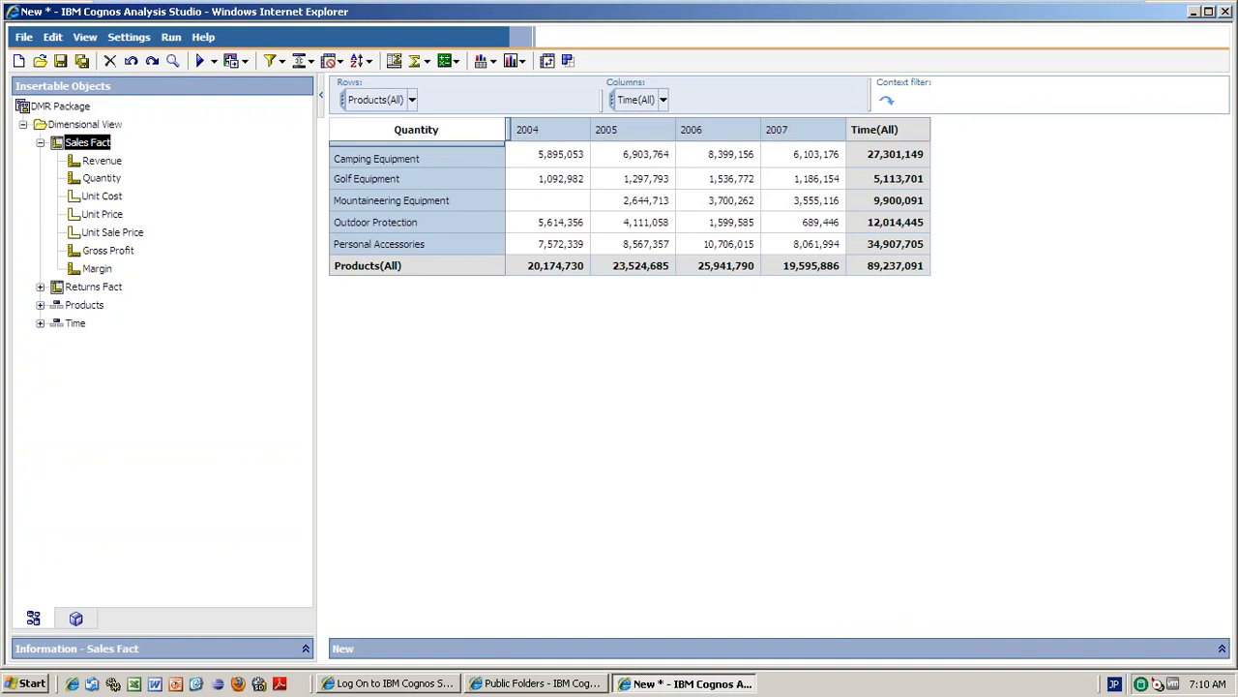
pyautogui.click(100, 163)
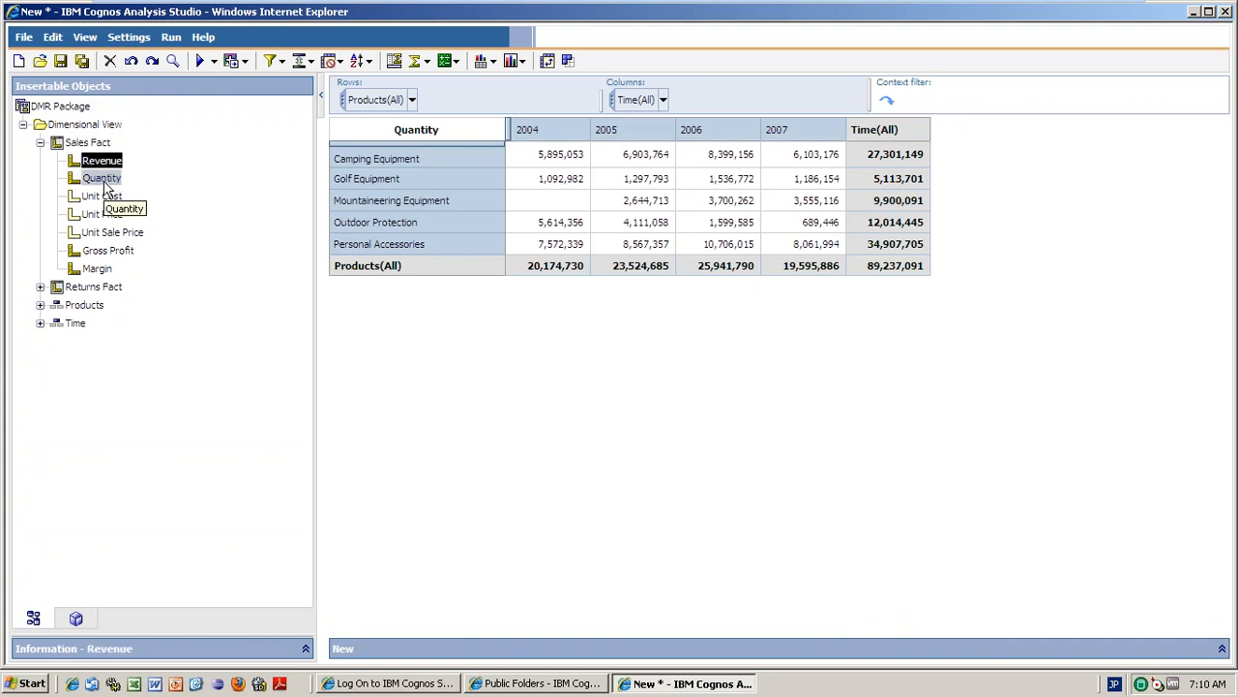
pyautogui.keyDown('ctrl'); pyautogui.click(105, 179); pyautogui.keyUp('ctrl')
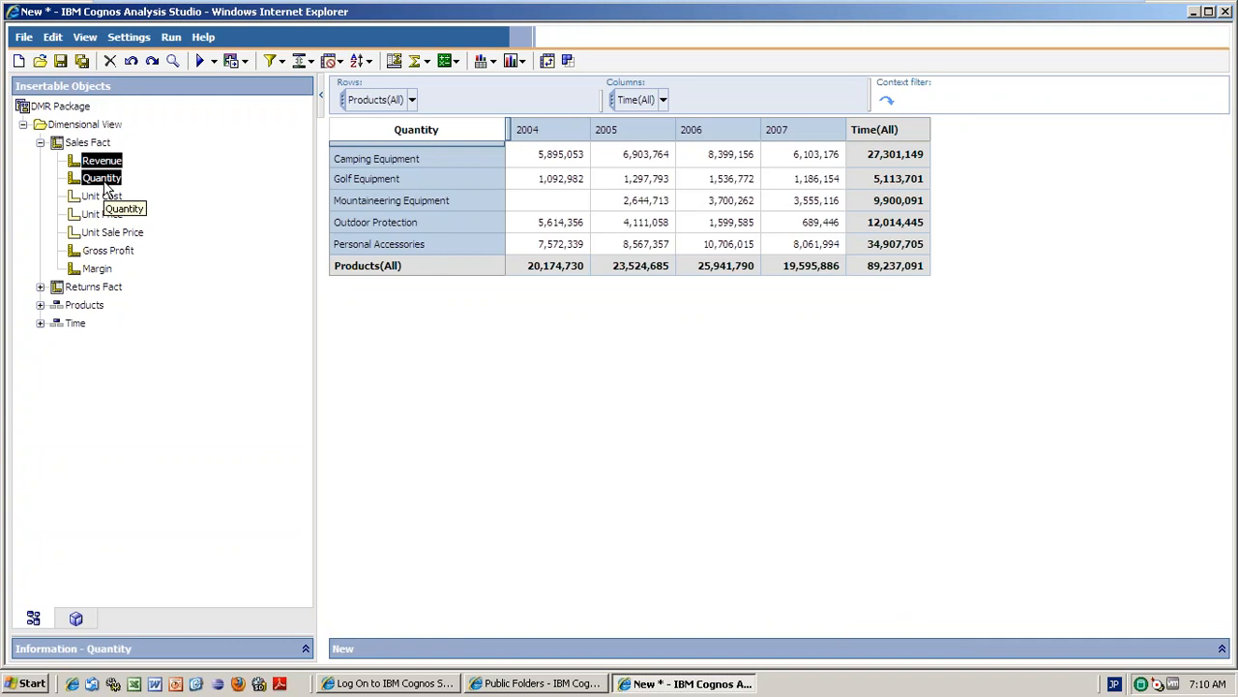
pyautogui.keyDown('ctrl'); pyautogui.click(109, 253); pyautogui.keyUp('ctrl')
pyautogui.keyDown('ctrl'); pyautogui.click(102, 269); pyautogui.keyUp('ctrl')
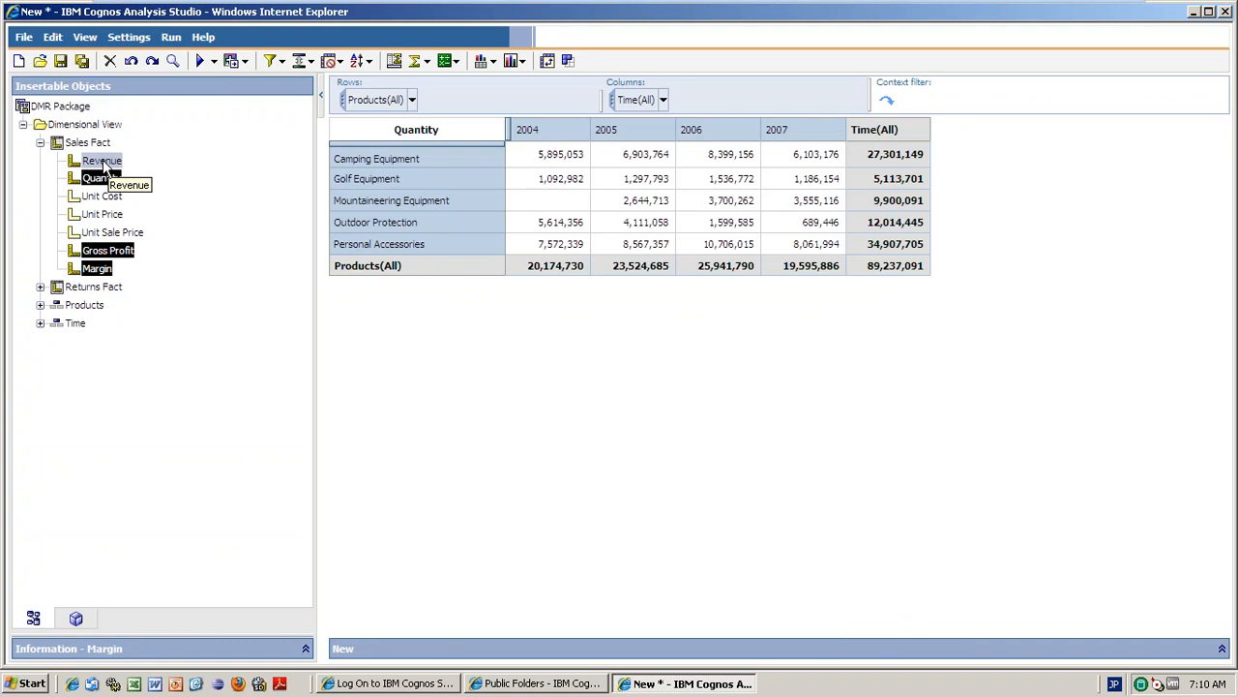
pyautogui.moveTo(108, 163); pyautogui.dragTo(547, 142)
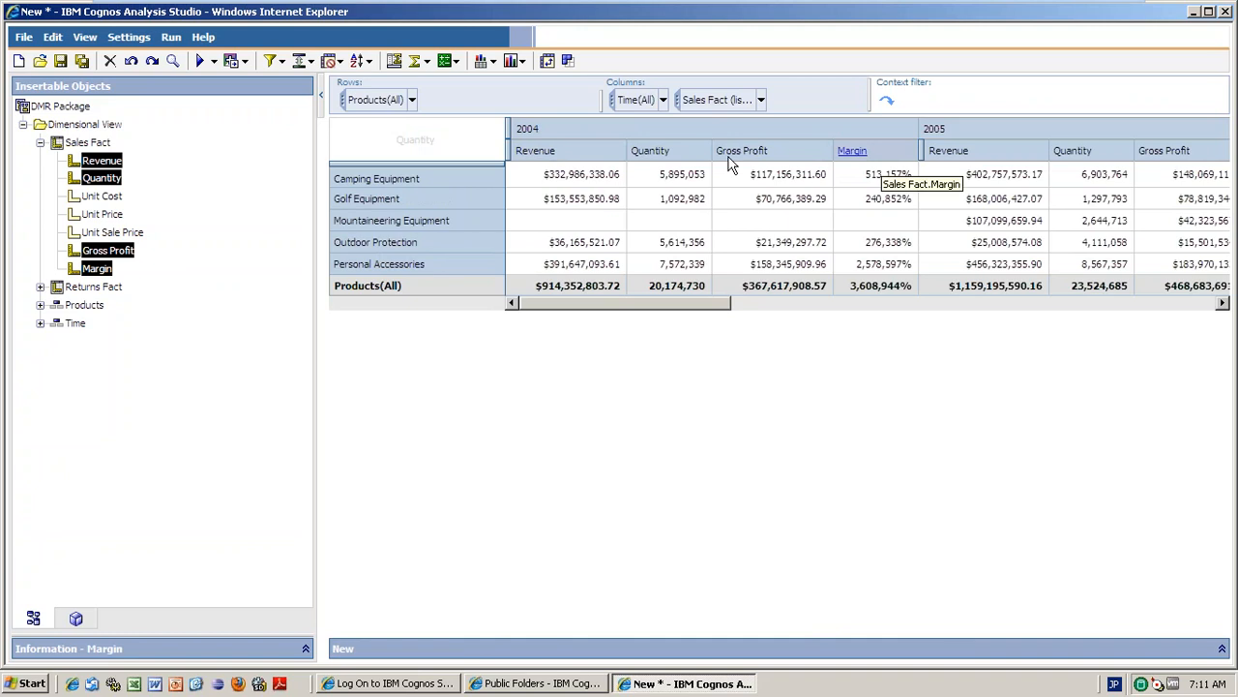
pyautogui.click(452, 148)
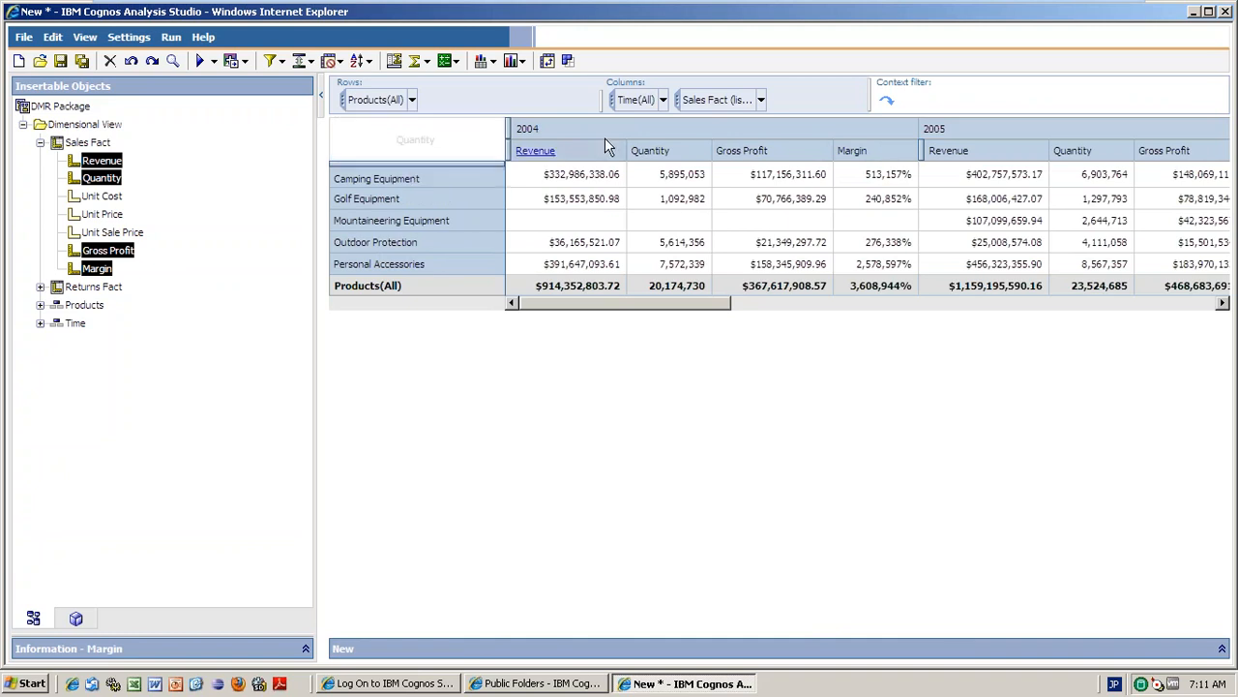
pyautogui.moveTo(688, 304); pyautogui.dragTo(964, 306)
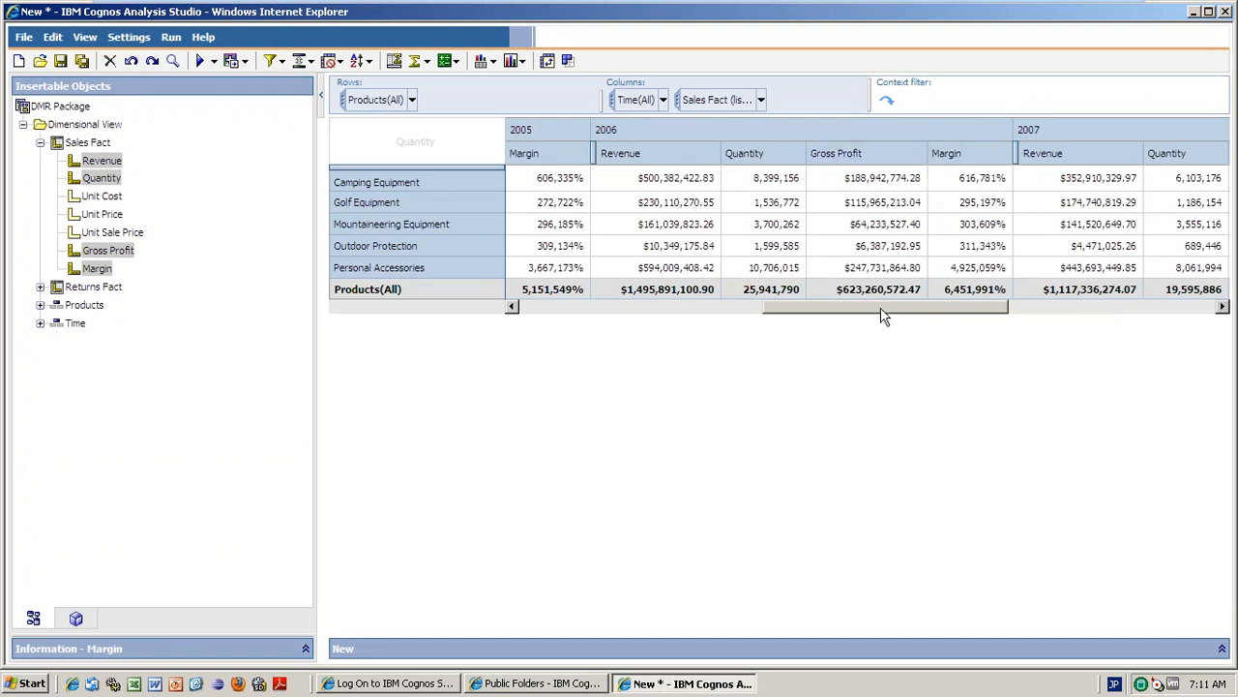
# Try drilling into 2006, list years 2004–2007 under Time, and dismiss the RSV-SRV-0026 error.
pyautogui.rightClick(606, 135)
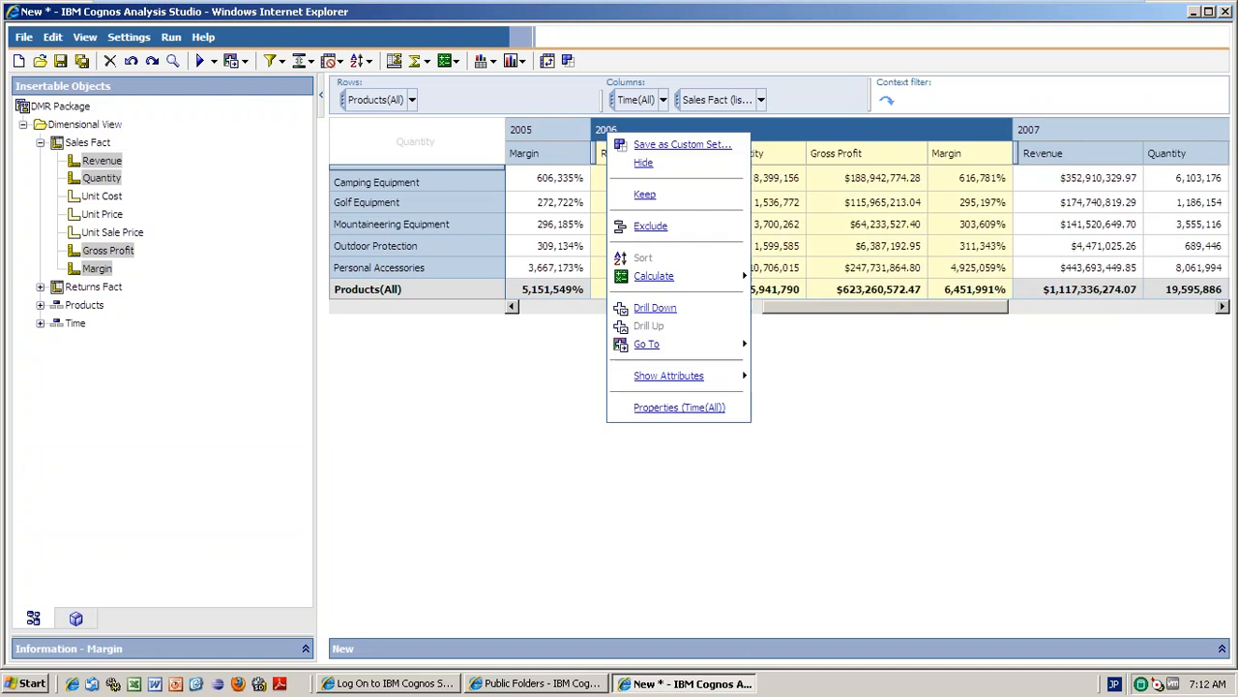
pyautogui.click(655, 307)
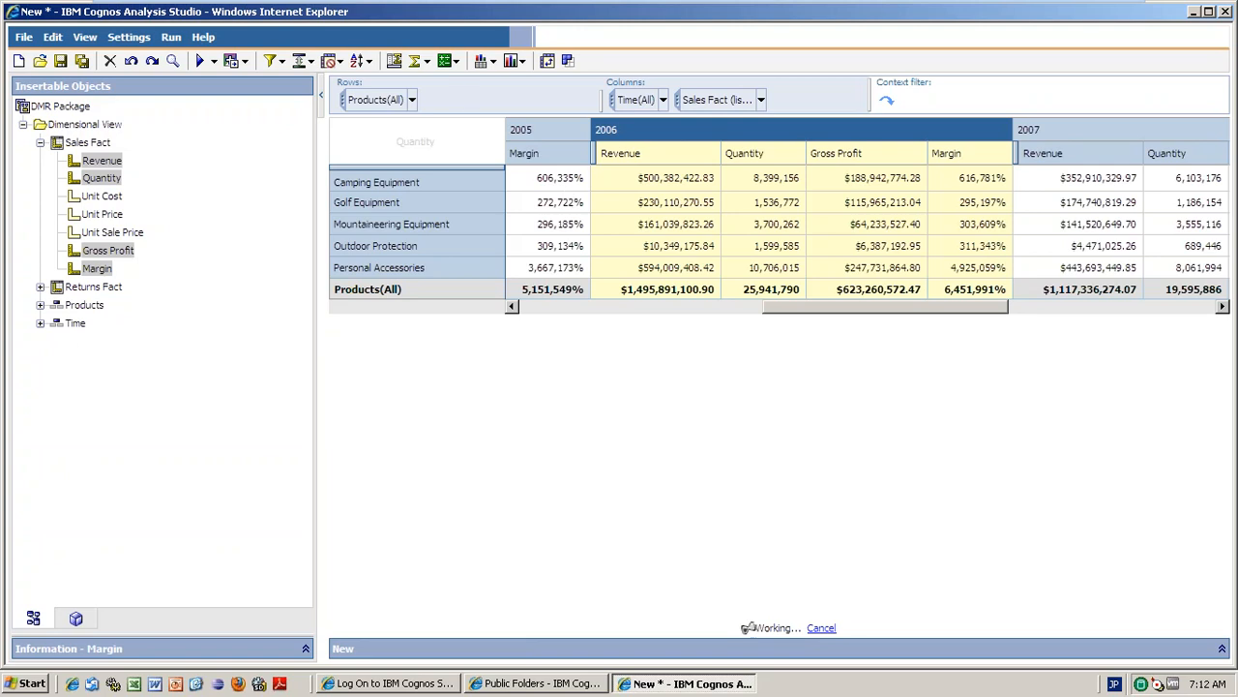
pyautogui.click(40, 323)
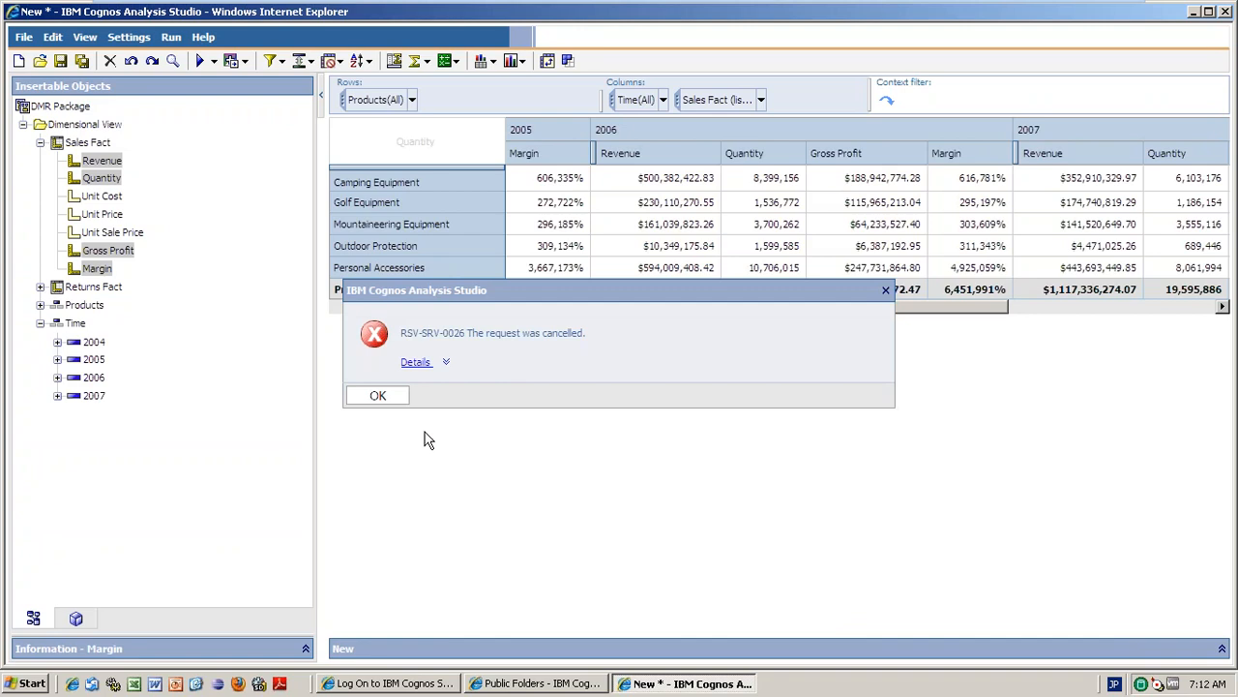
pyautogui.click(377, 395)
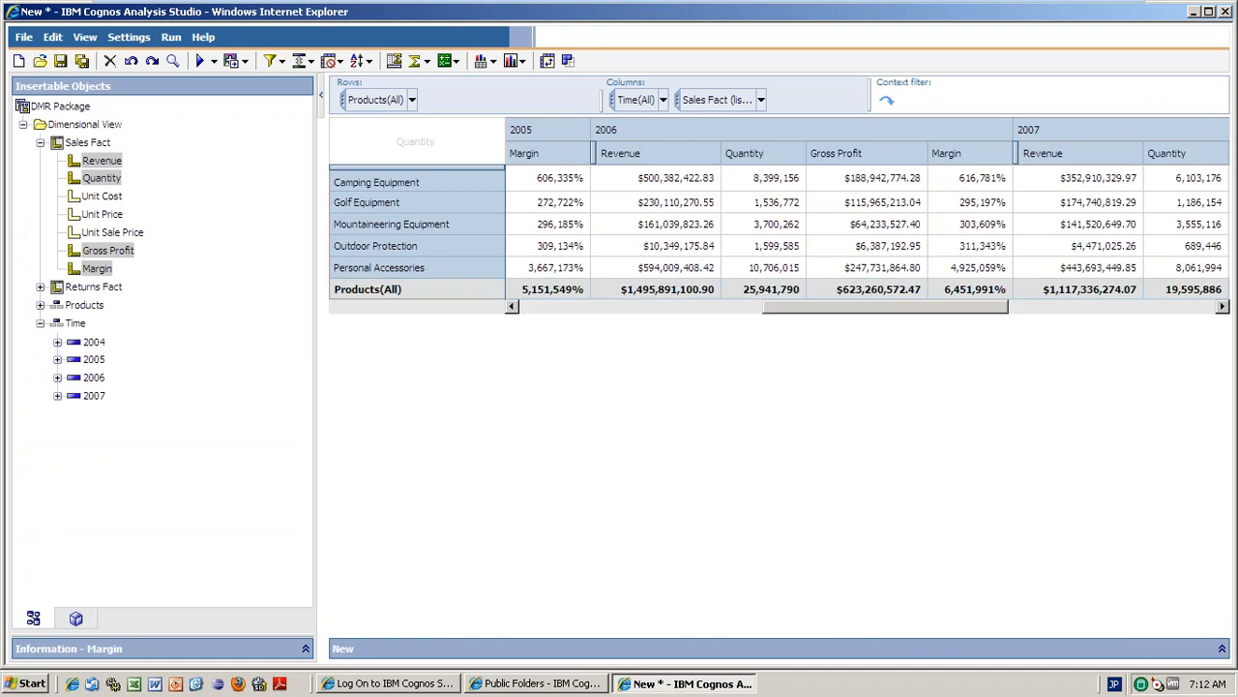
# Drill into 2006 to show periods 0–4 and scroll across the quarter columns.
pyautogui.click(606, 130)
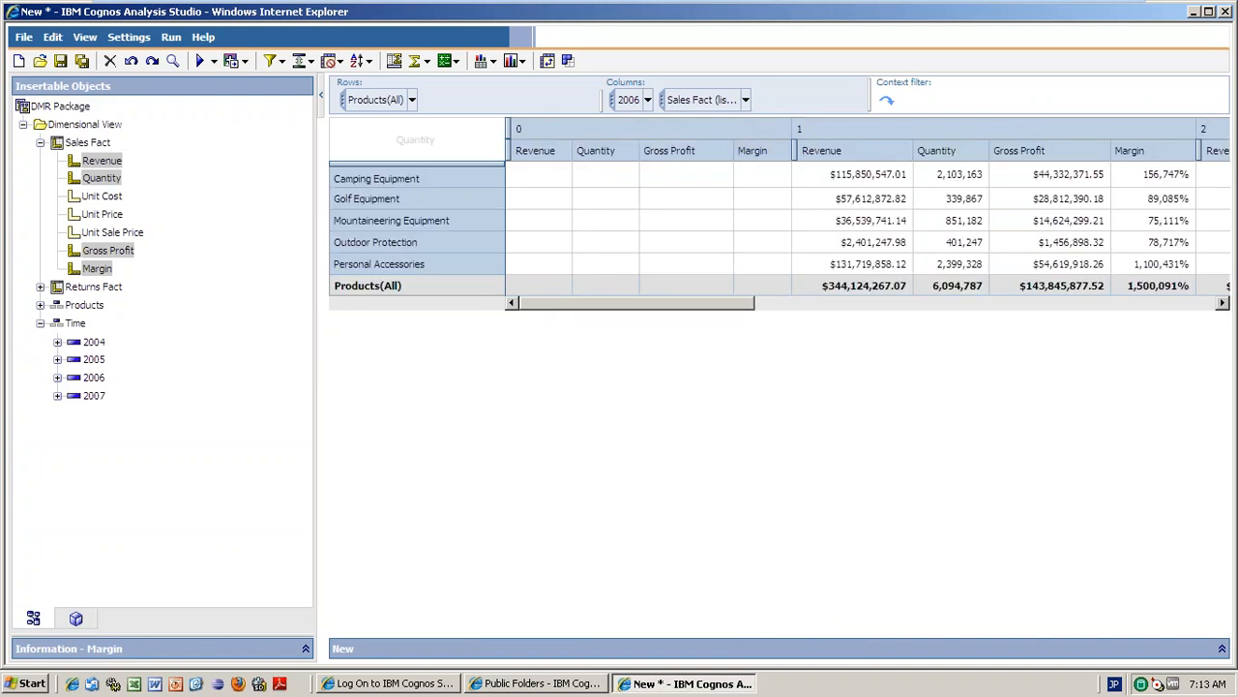
pyautogui.moveTo(629, 303); pyautogui.dragTo(1099, 311)
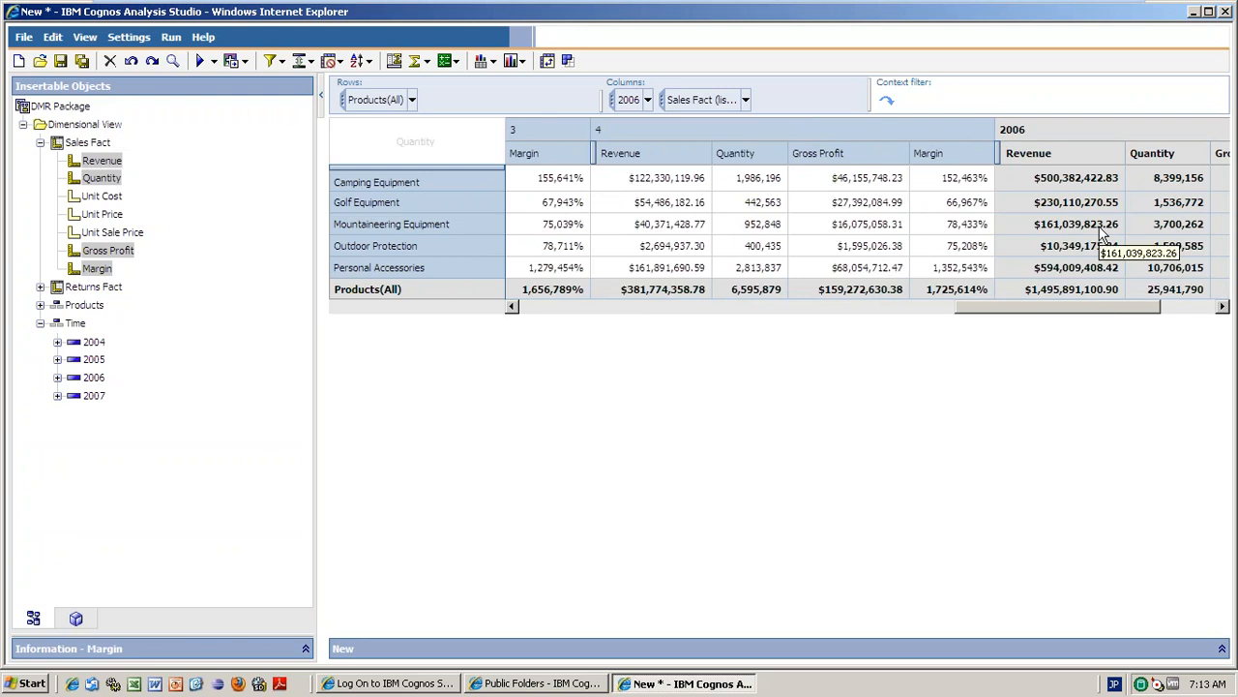
# Drill quarter 4 into October, November and December columns and scroll to review them.
pyautogui.rightClick(602, 133)
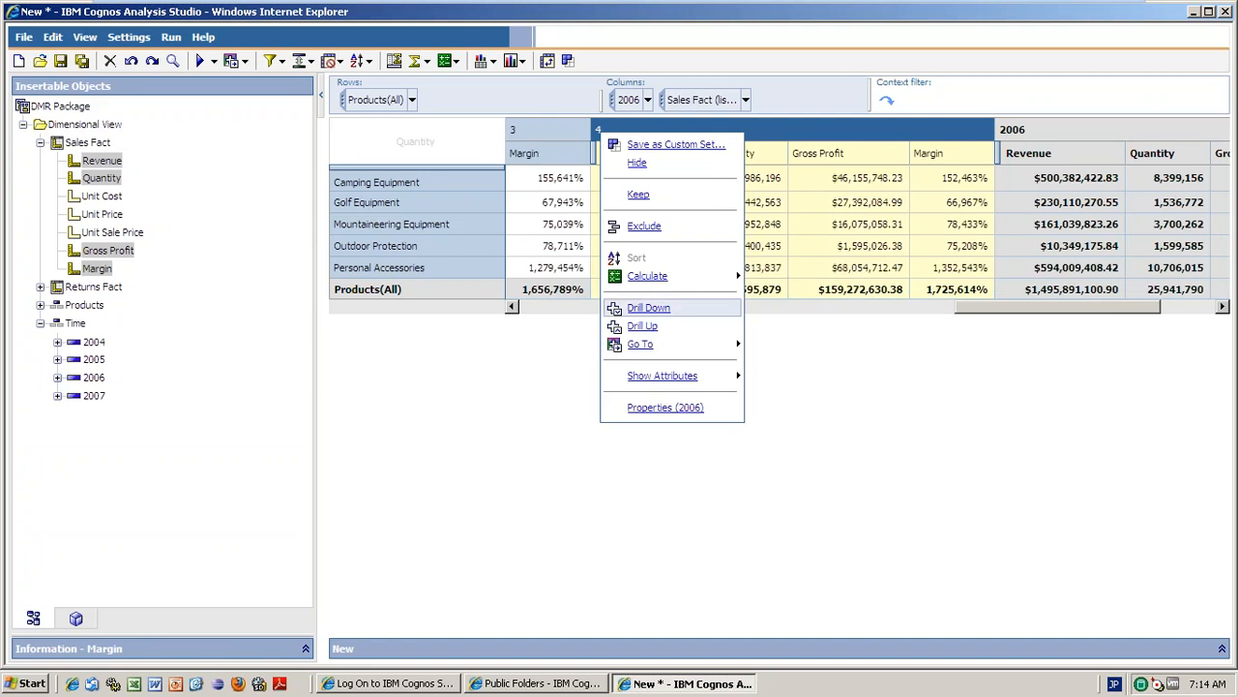
pyautogui.click(648, 307)
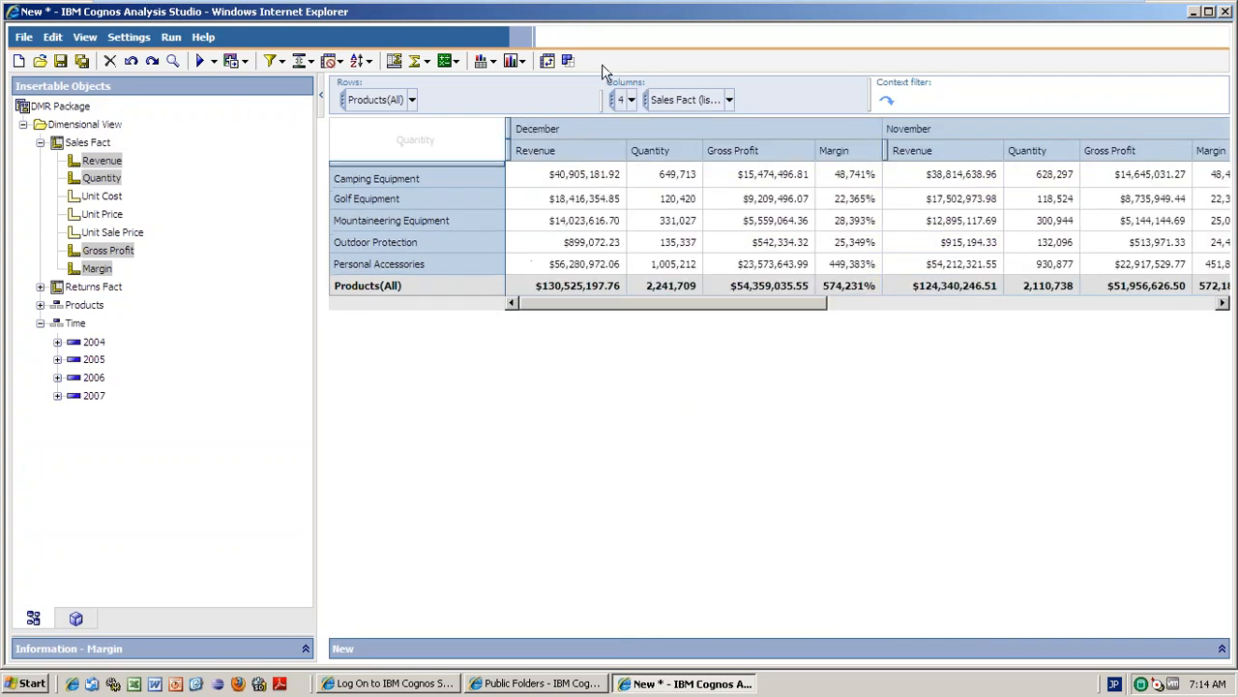
pyautogui.moveTo(746, 303); pyautogui.dragTo(1097, 312)
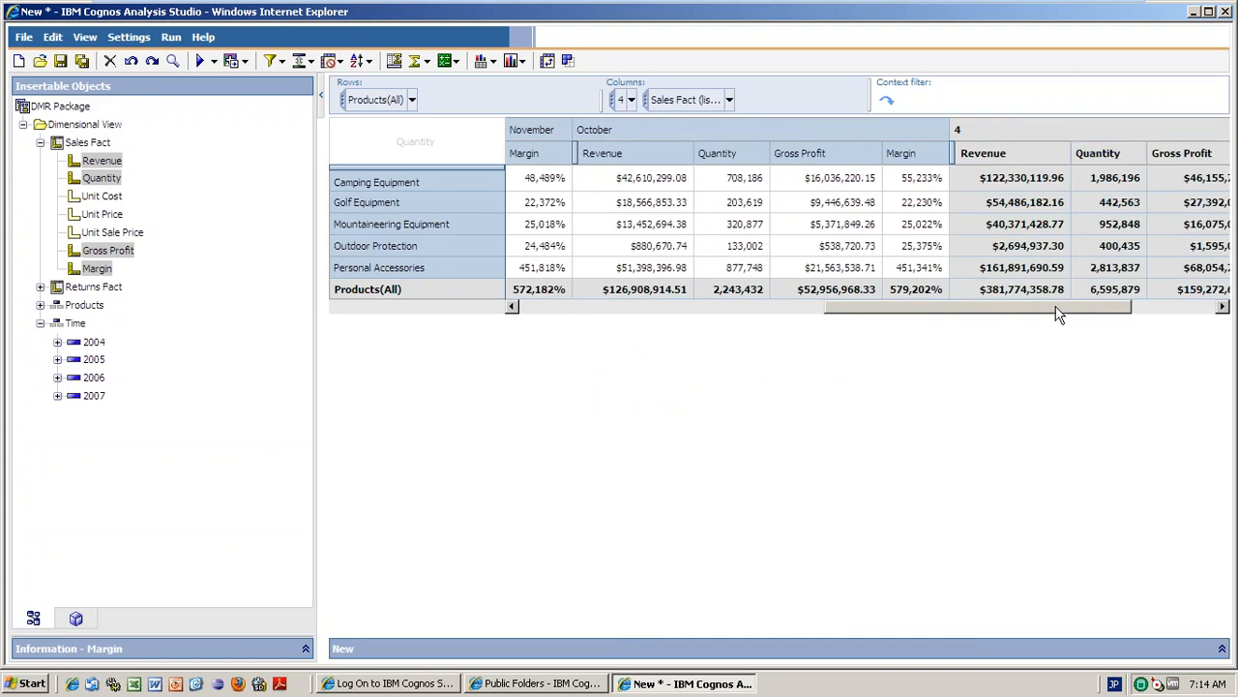
pyautogui.moveTo(1059, 315); pyautogui.dragTo(1149, 315)
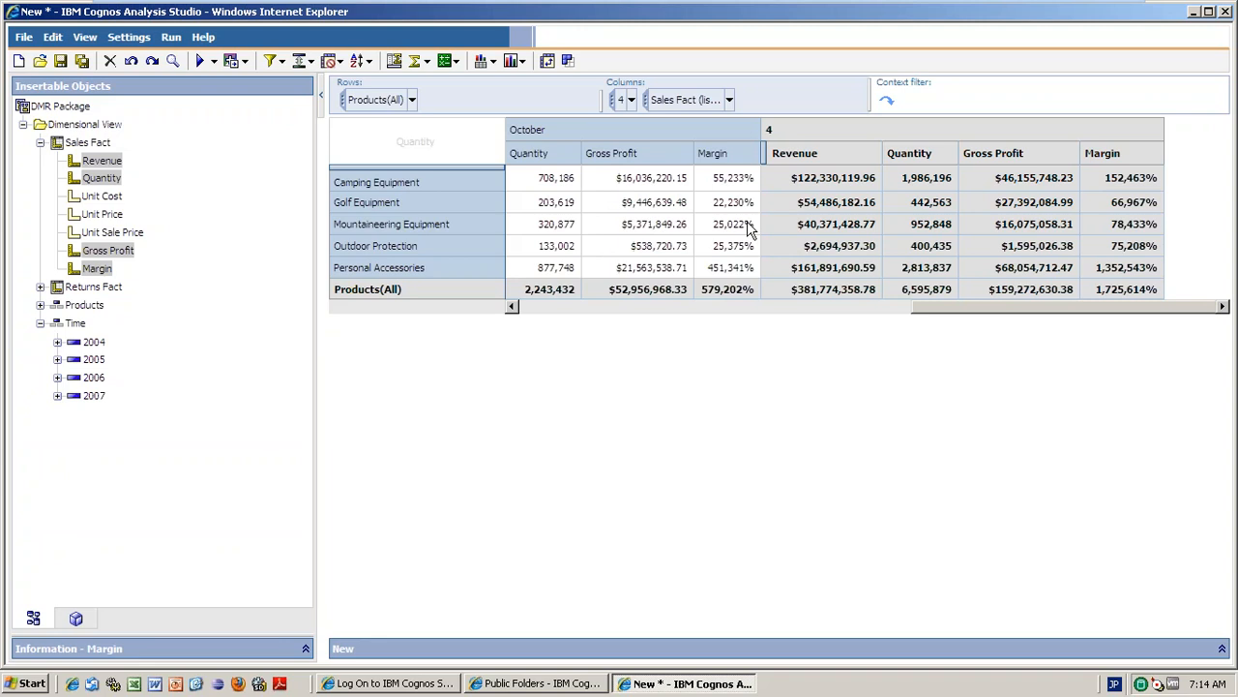
pyautogui.moveTo(976, 306); pyautogui.dragTo(587, 332)
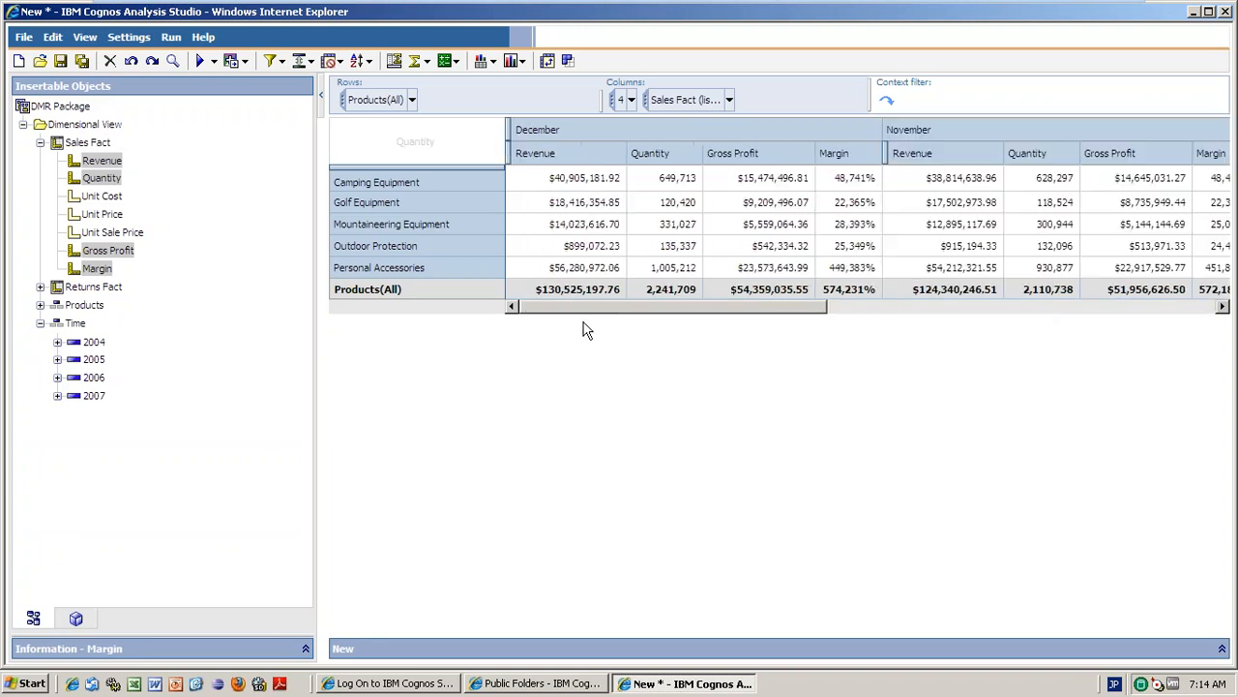
# Reset the columns to Time(All) years and show only the Quantity measure.
pyautogui.click(631, 100)
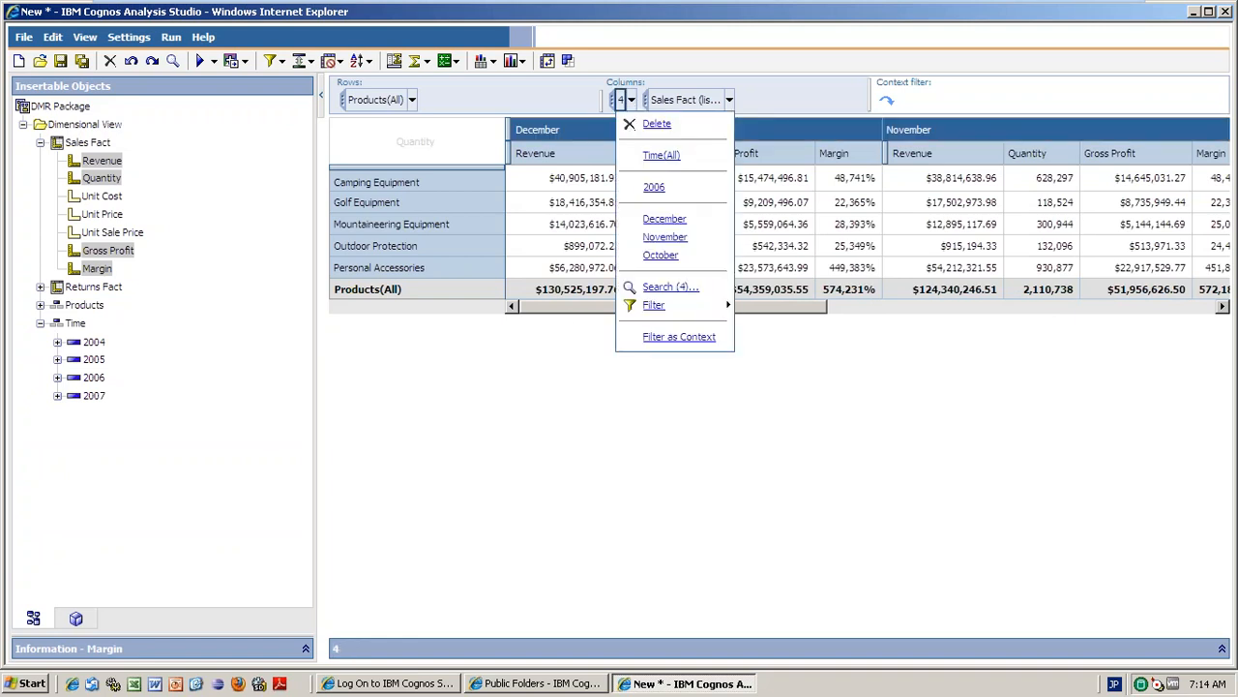
pyautogui.click(661, 154)
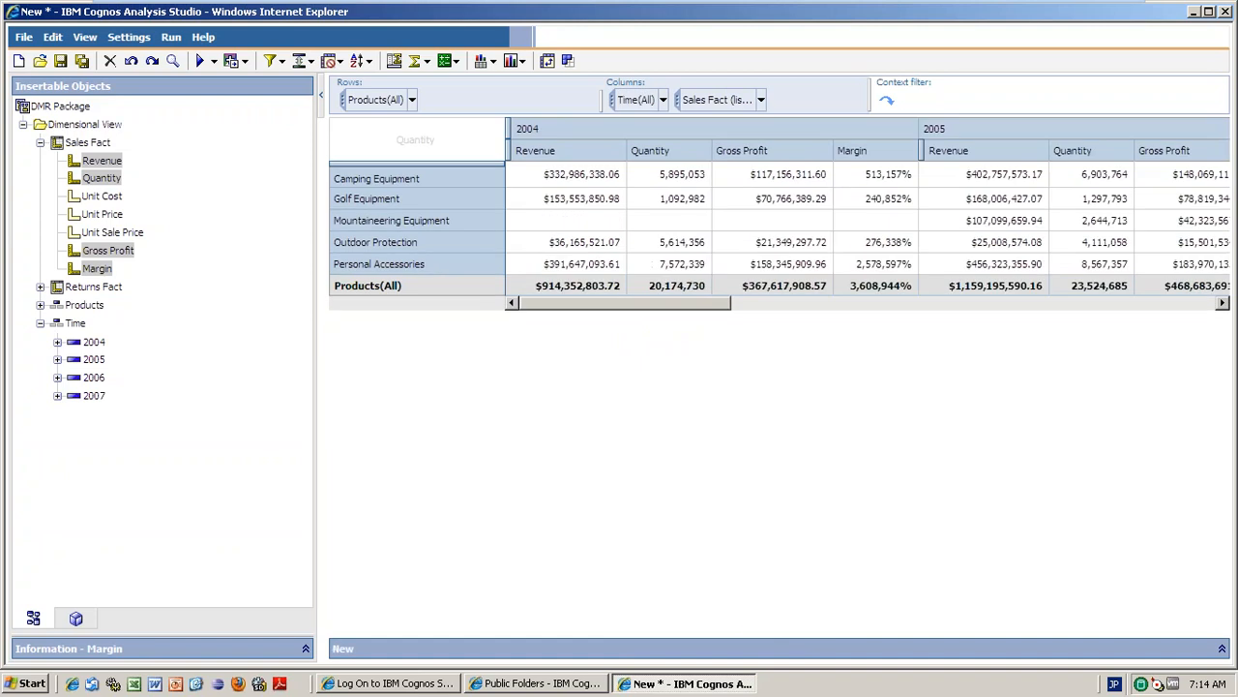
pyautogui.click(761, 100)
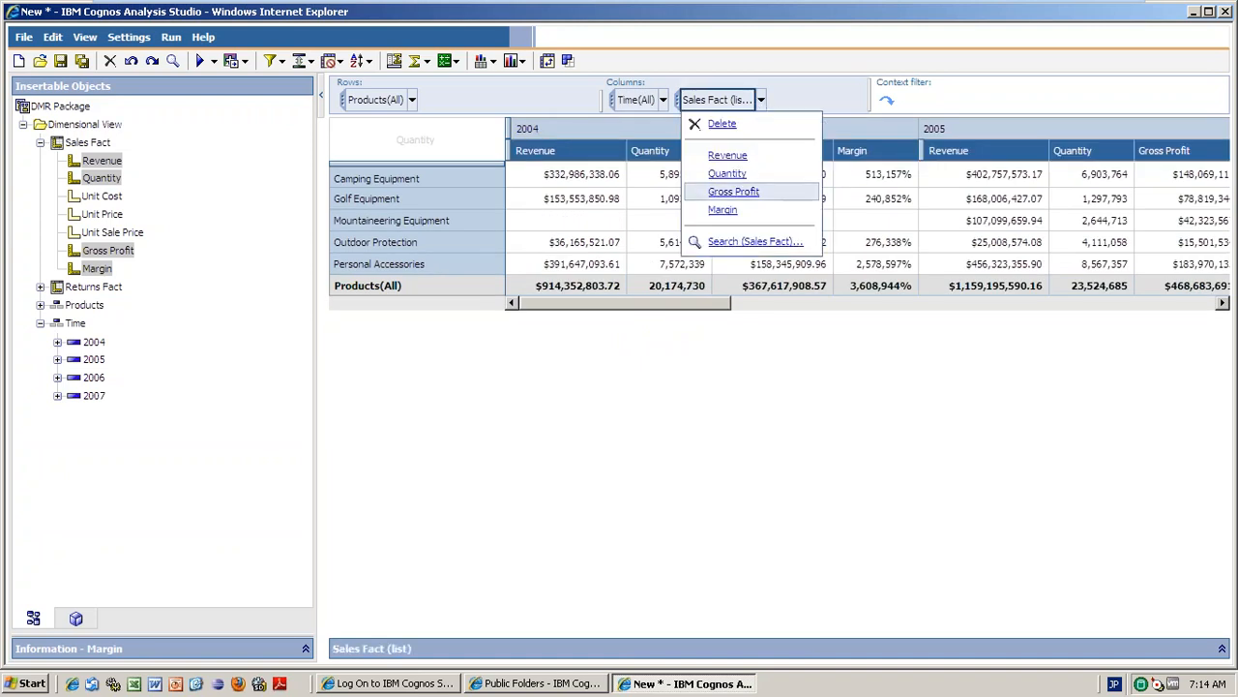
pyautogui.click(733, 176)
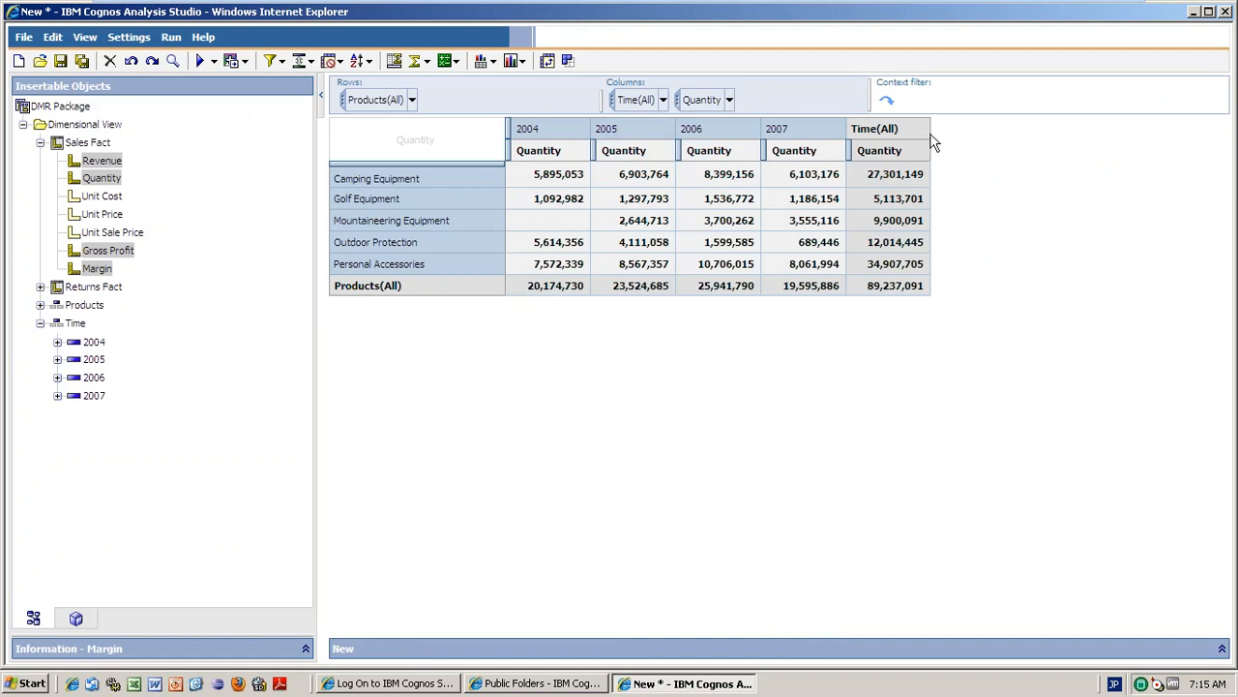
pyautogui.click(880, 150)
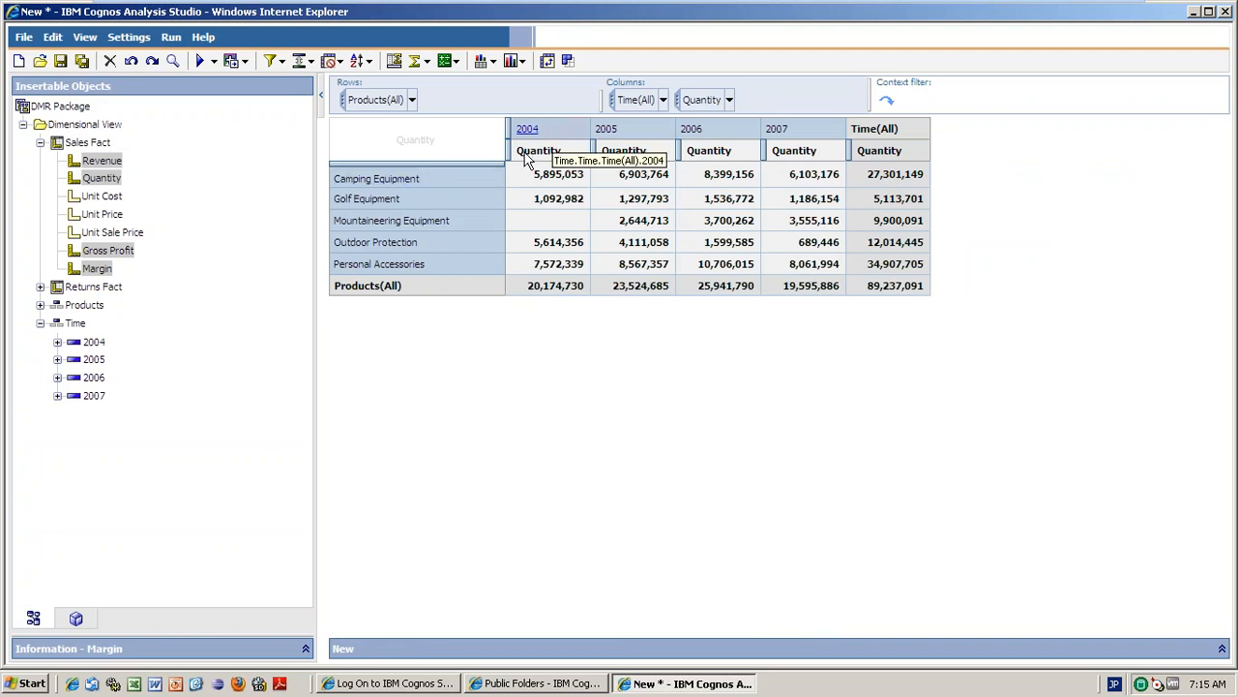
pyautogui.rightClick(475, 173)
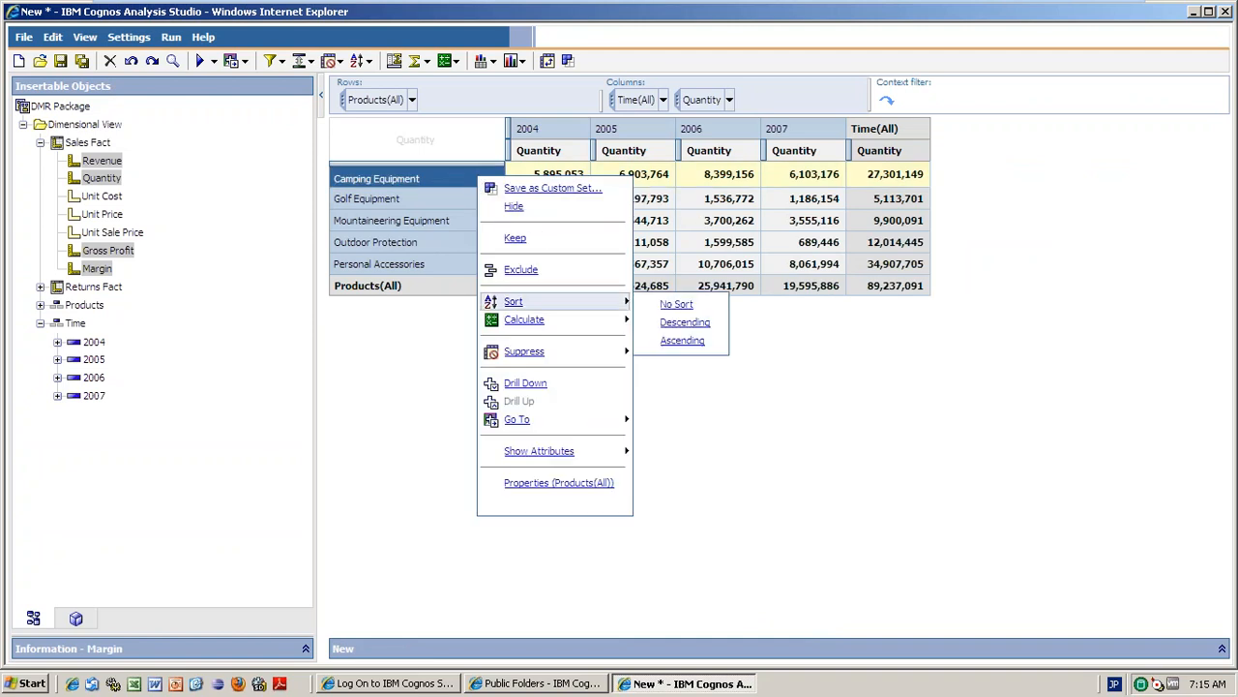
pyautogui.moveTo(542, 351)
pyautogui.click(573, 136)
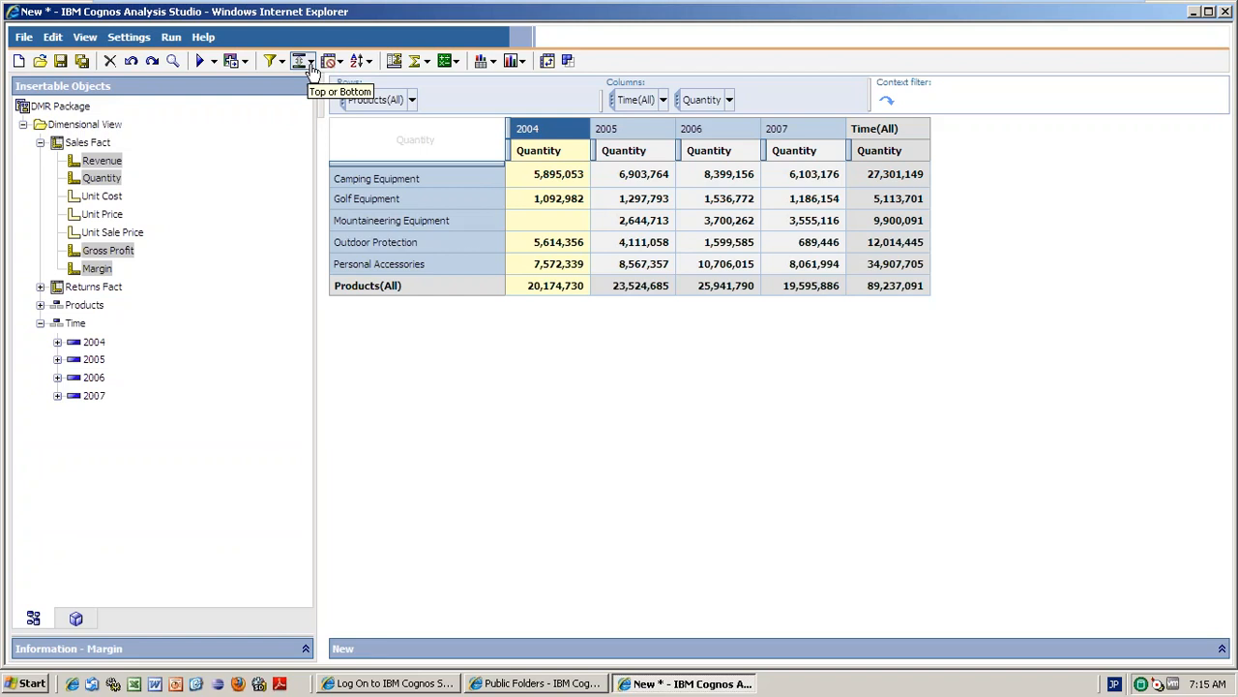
# Drill down on 2004 to show Quantity per product line for its quarters.
pyautogui.doubleClick(549, 137)
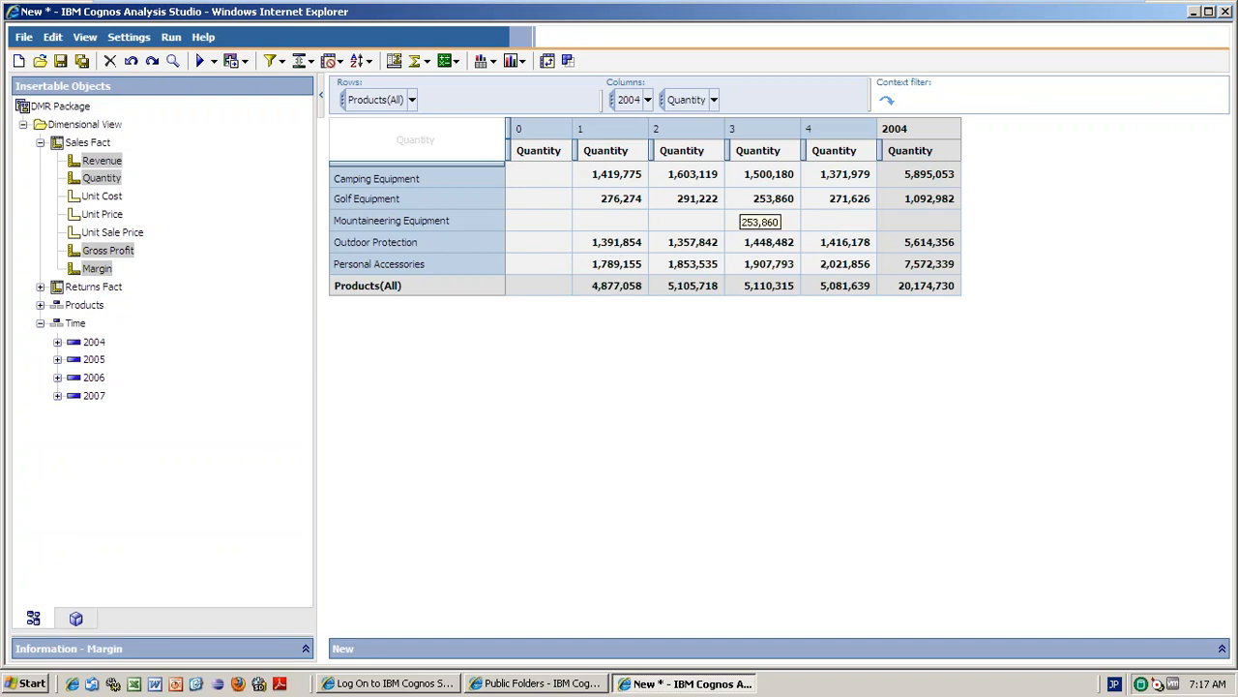
# Suppress empty rows in the 2004 quarterly crosstab, then switch to Suppress Columns Only.
pyautogui.click(340, 61)
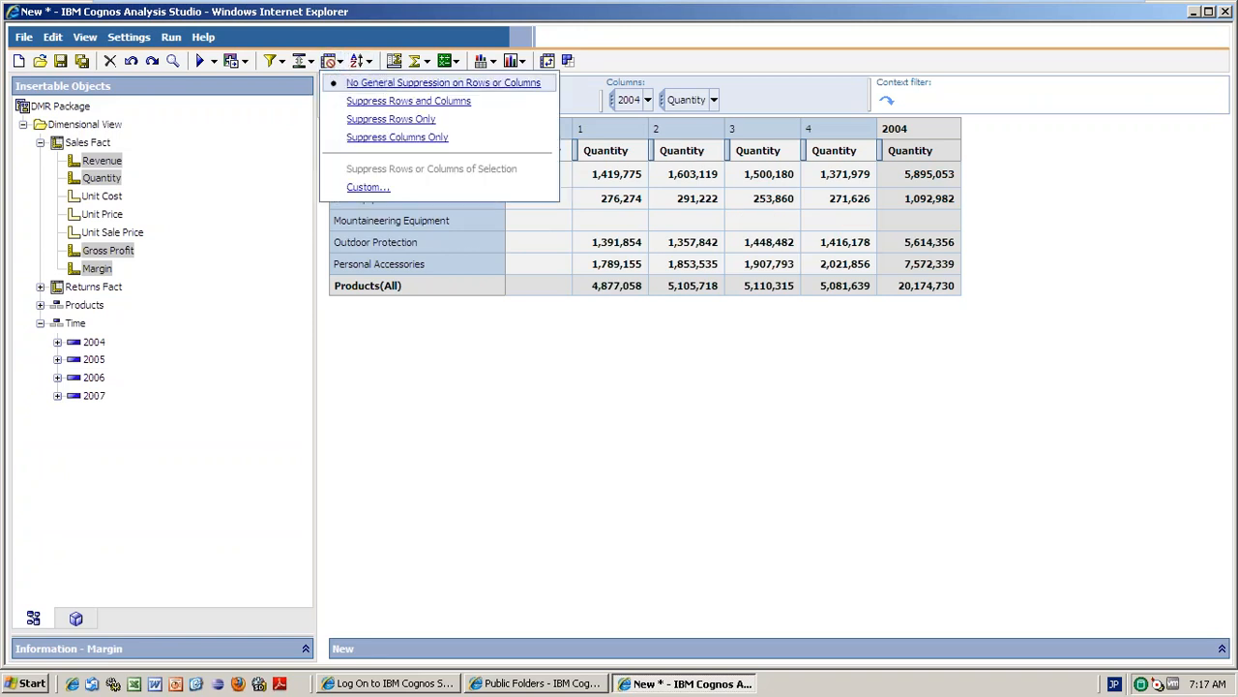
pyautogui.click(405, 120)
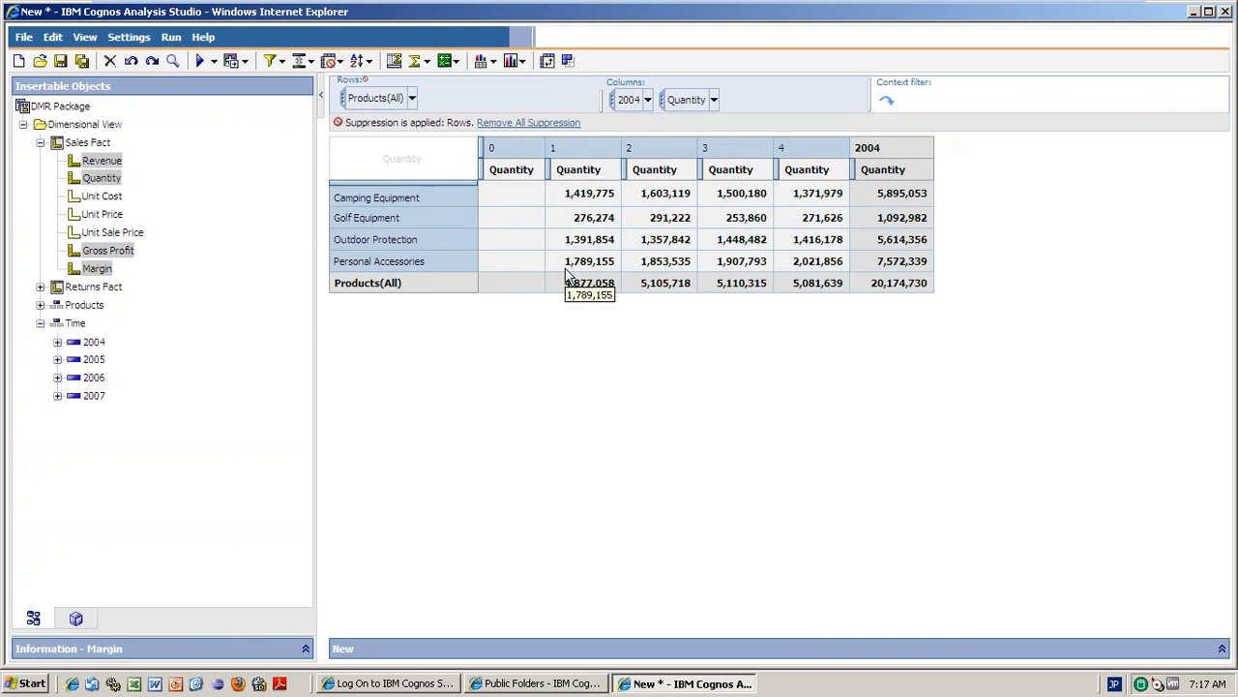
pyautogui.click(341, 62)
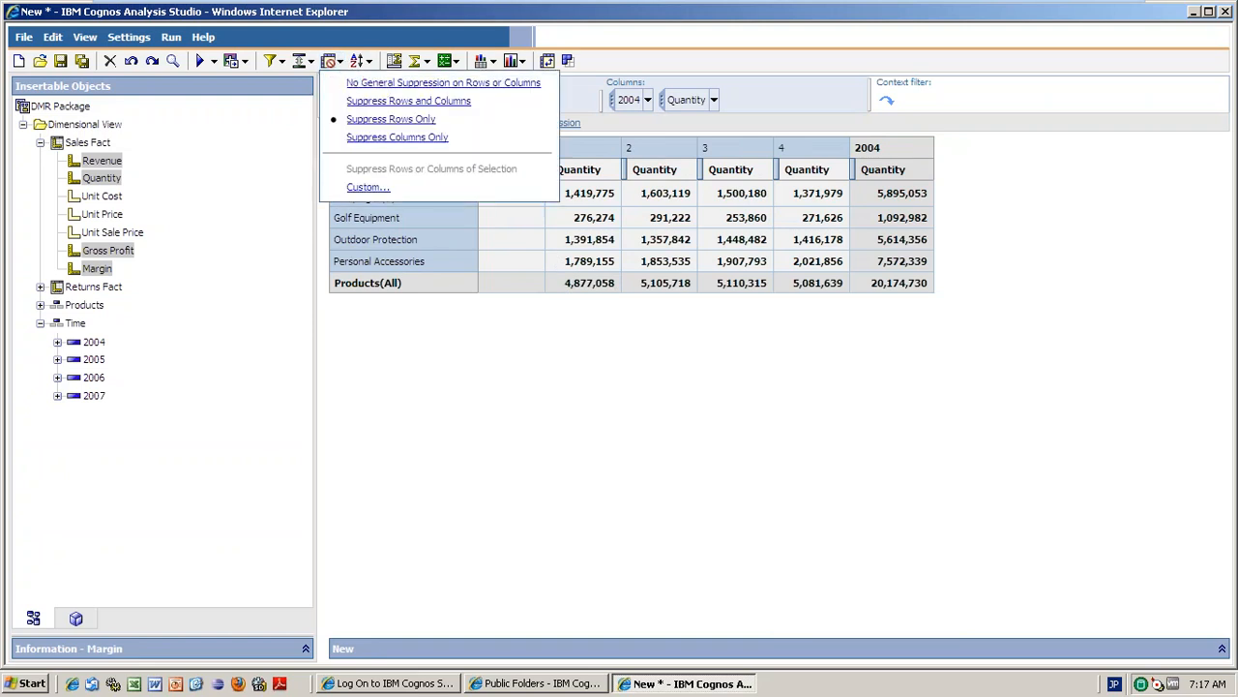
pyautogui.click(389, 140)
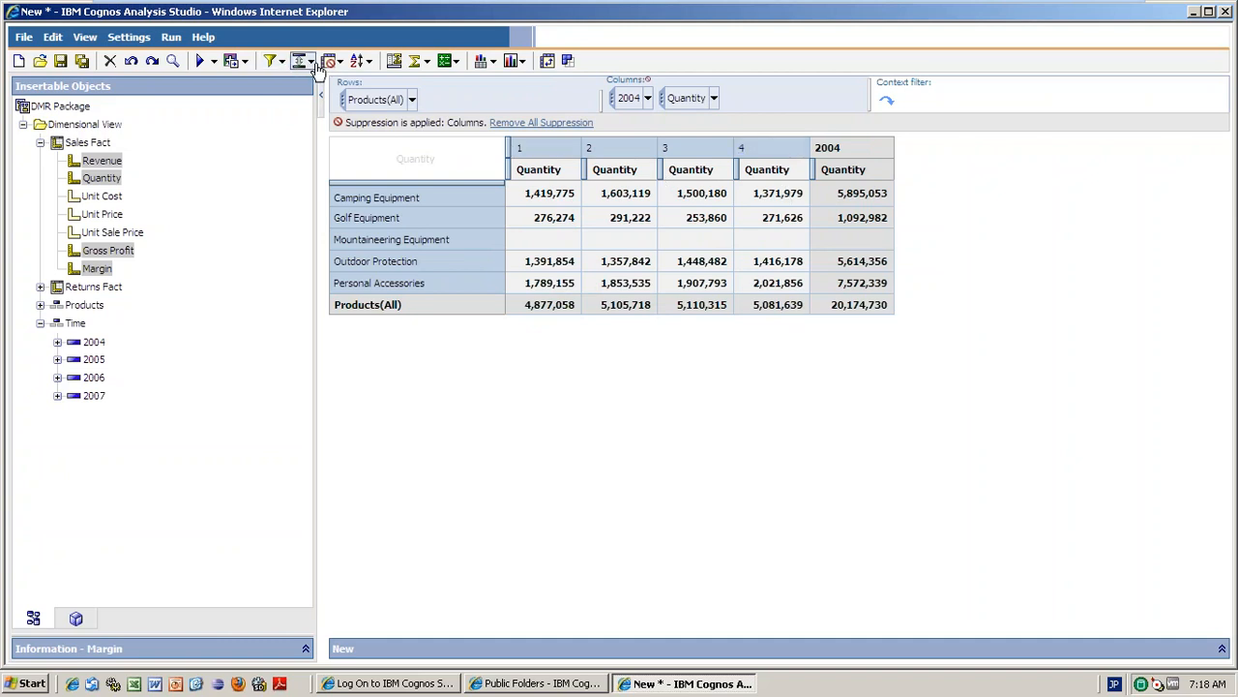
pyautogui.click(332, 60)
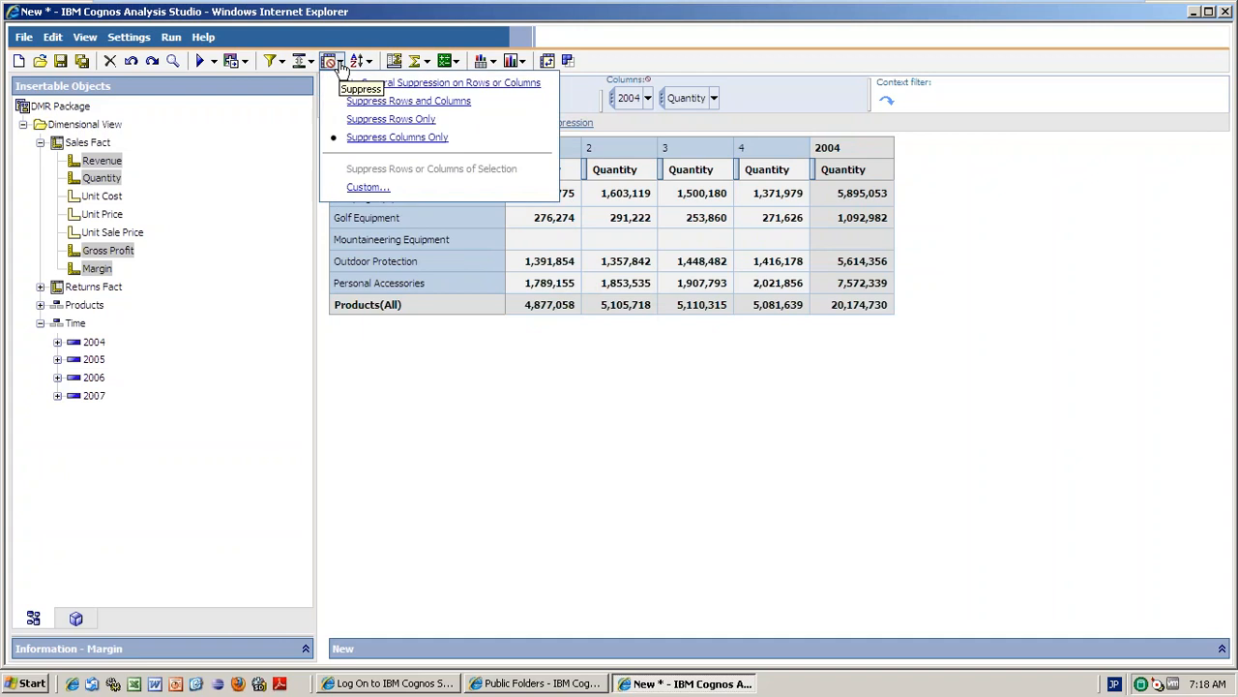
pyautogui.click(370, 120)
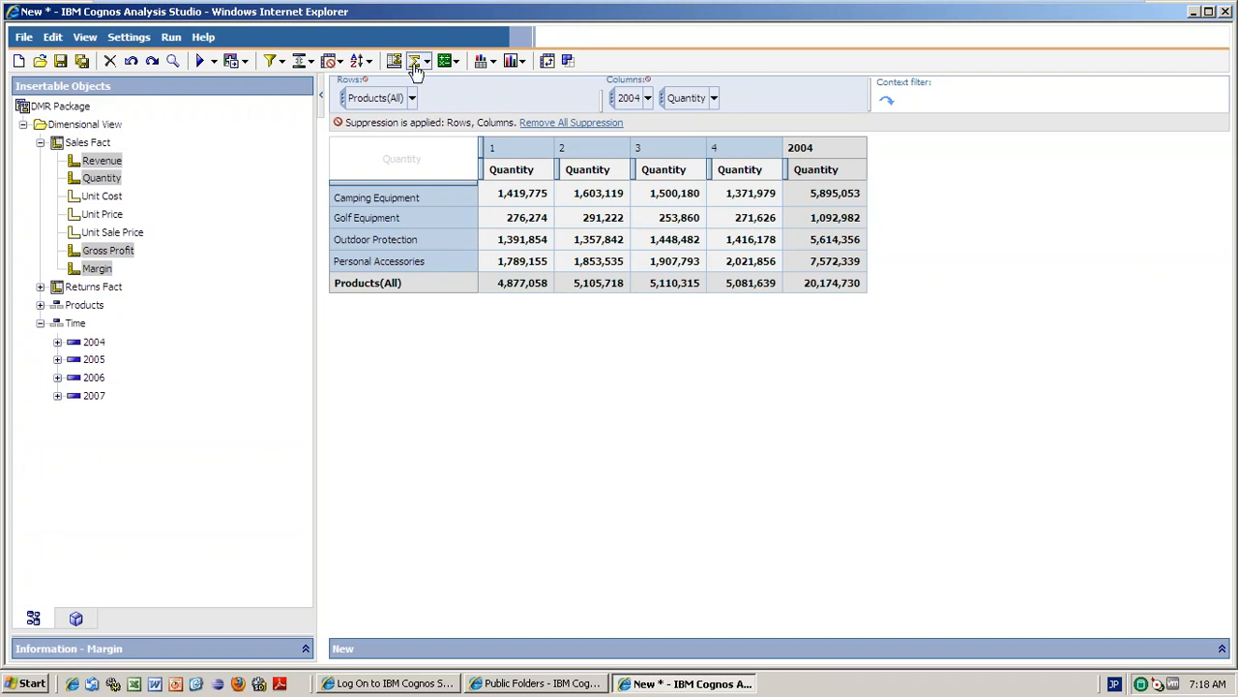
pyautogui.click(341, 62)
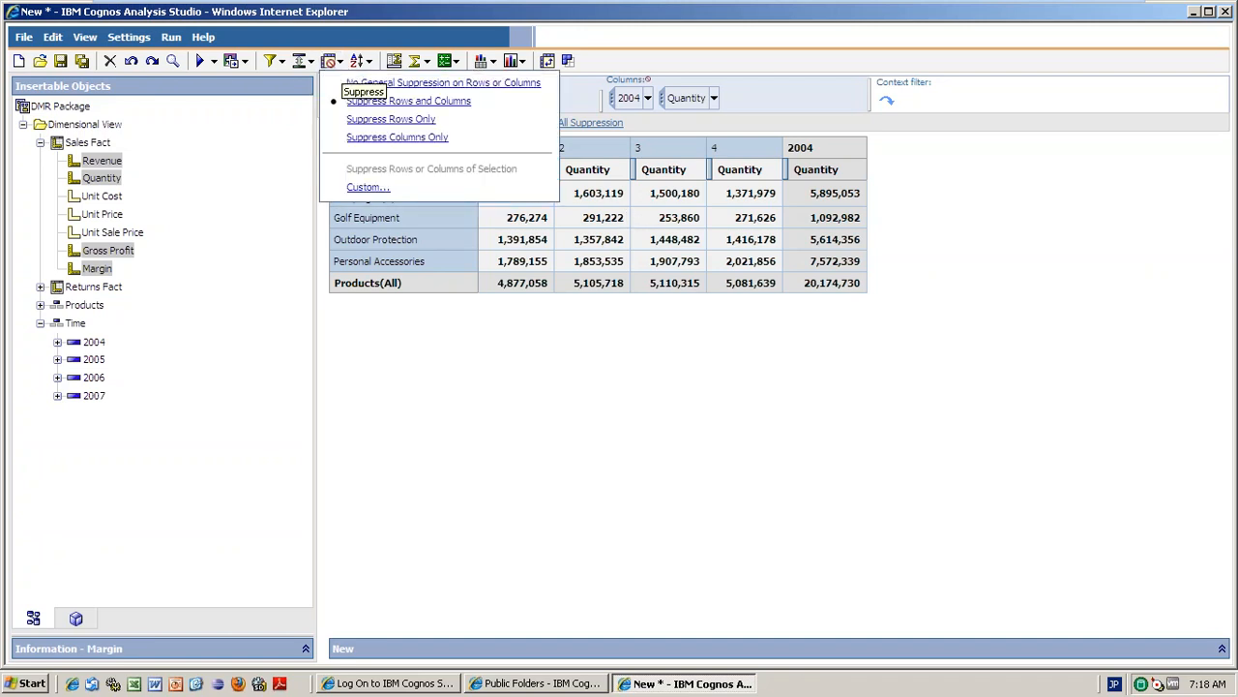
pyautogui.click(375, 32)
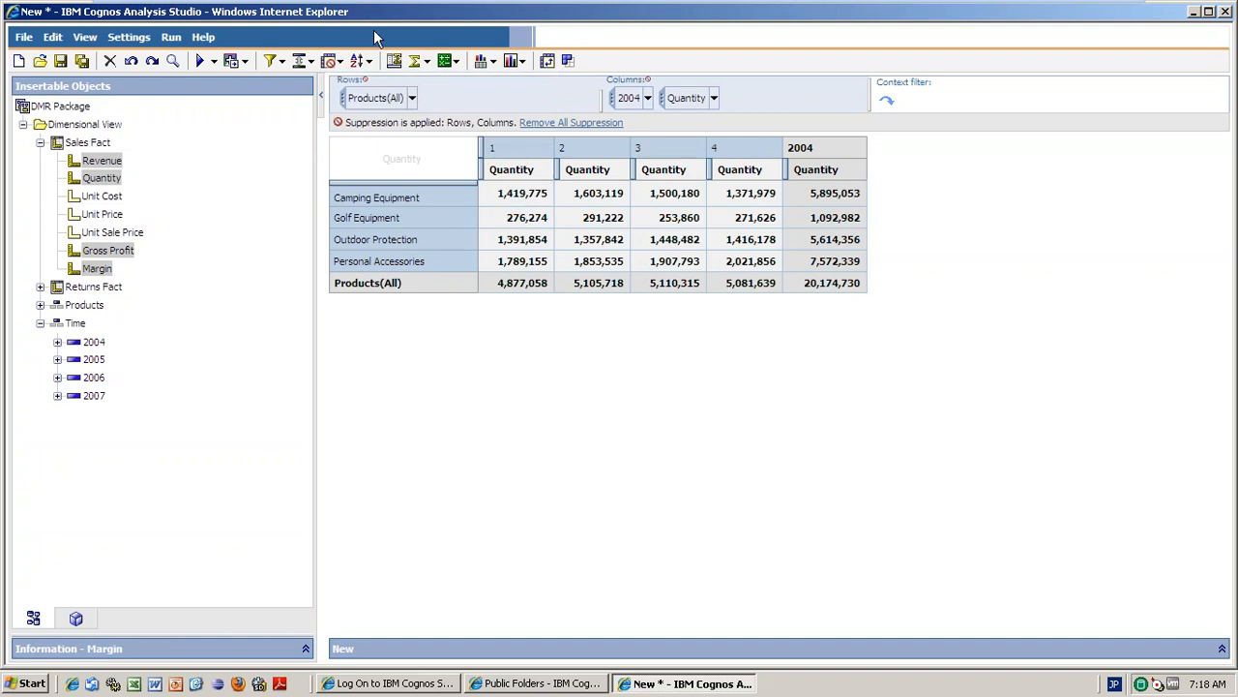
pyautogui.click(525, 144)
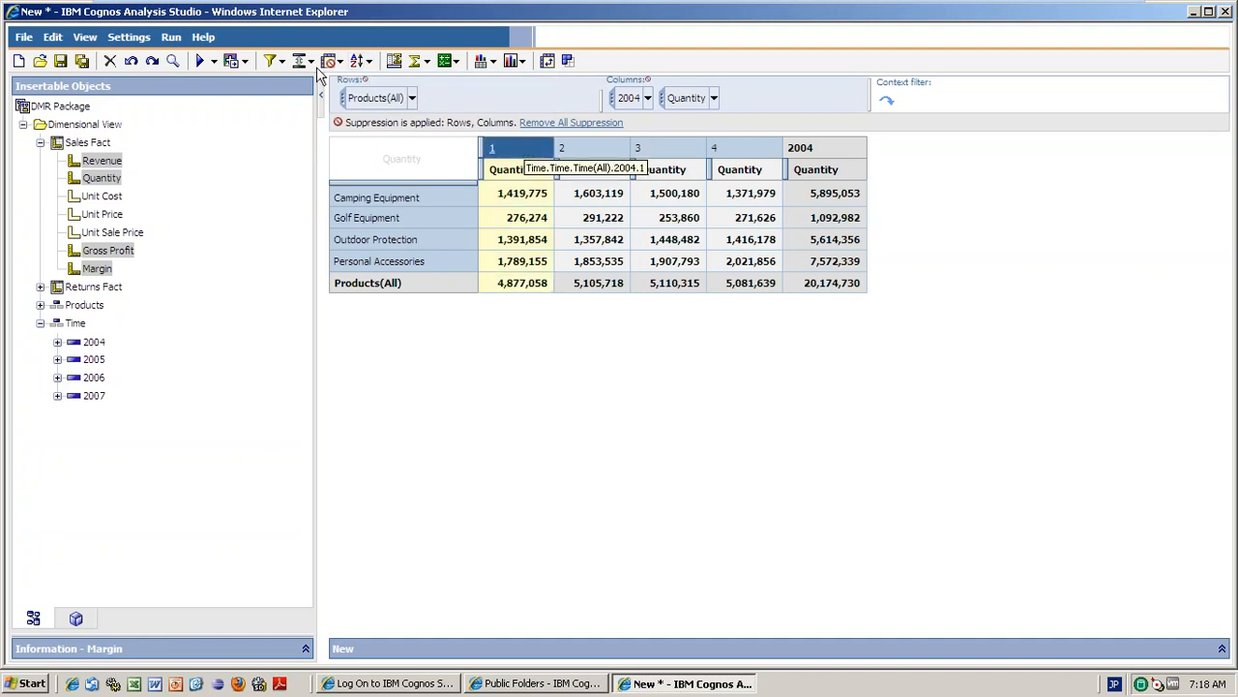
# Sort the Products(All) rows in Ascending (1 to 9) order of Quantity.
pyautogui.click(371, 66)
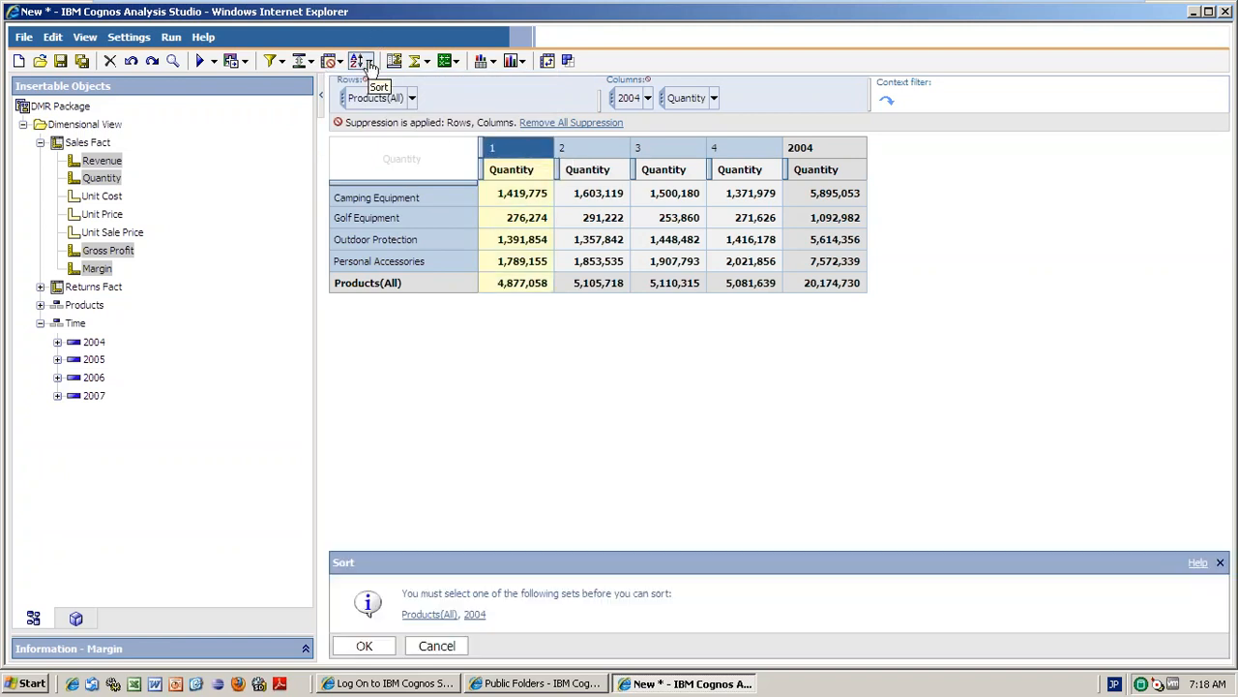
pyautogui.click(433, 616)
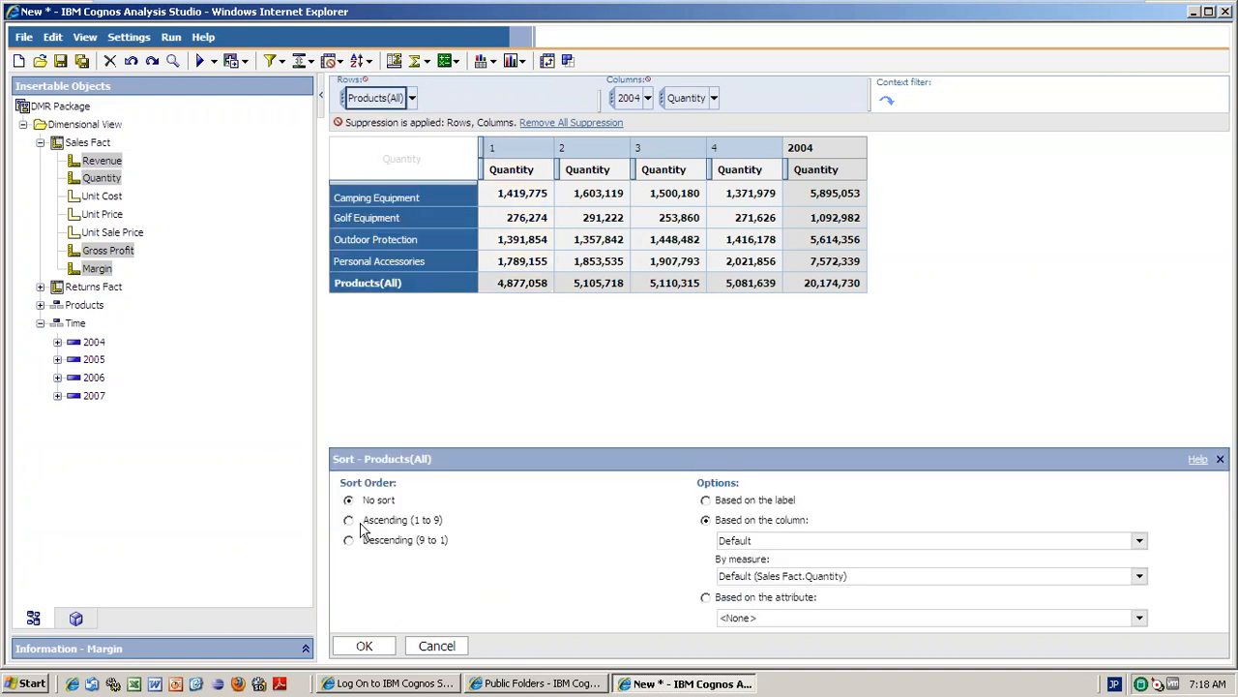
pyautogui.click(361, 527)
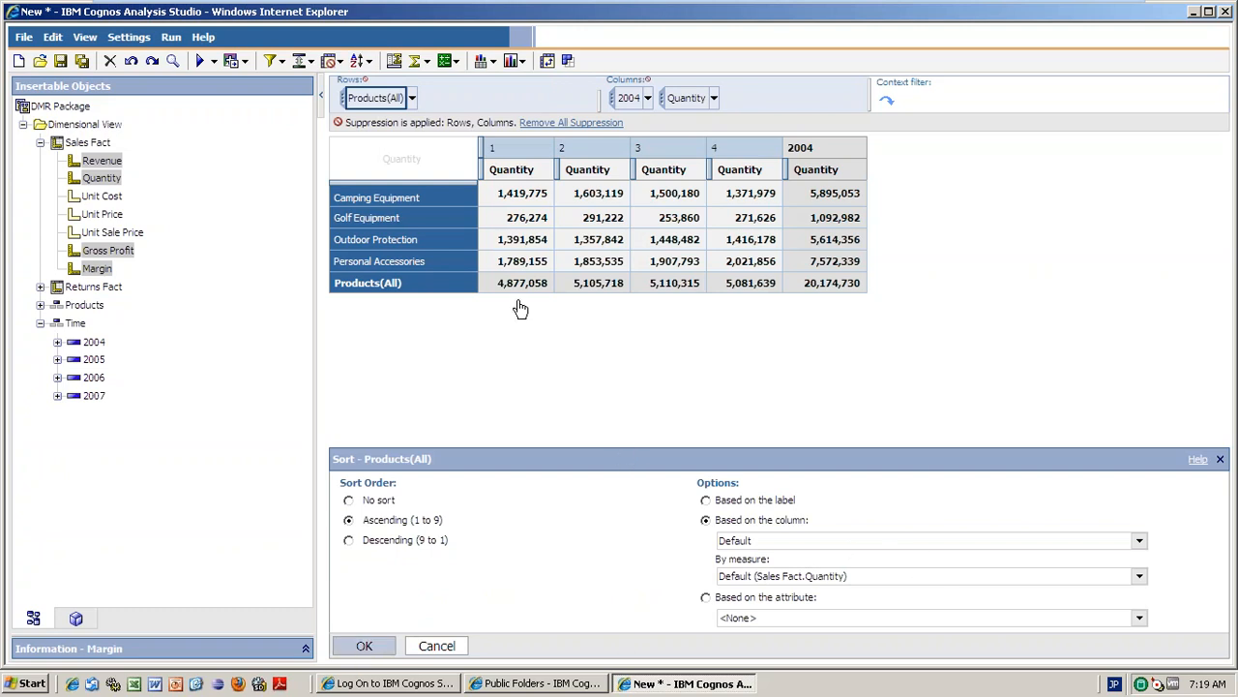
pyautogui.press('Return')
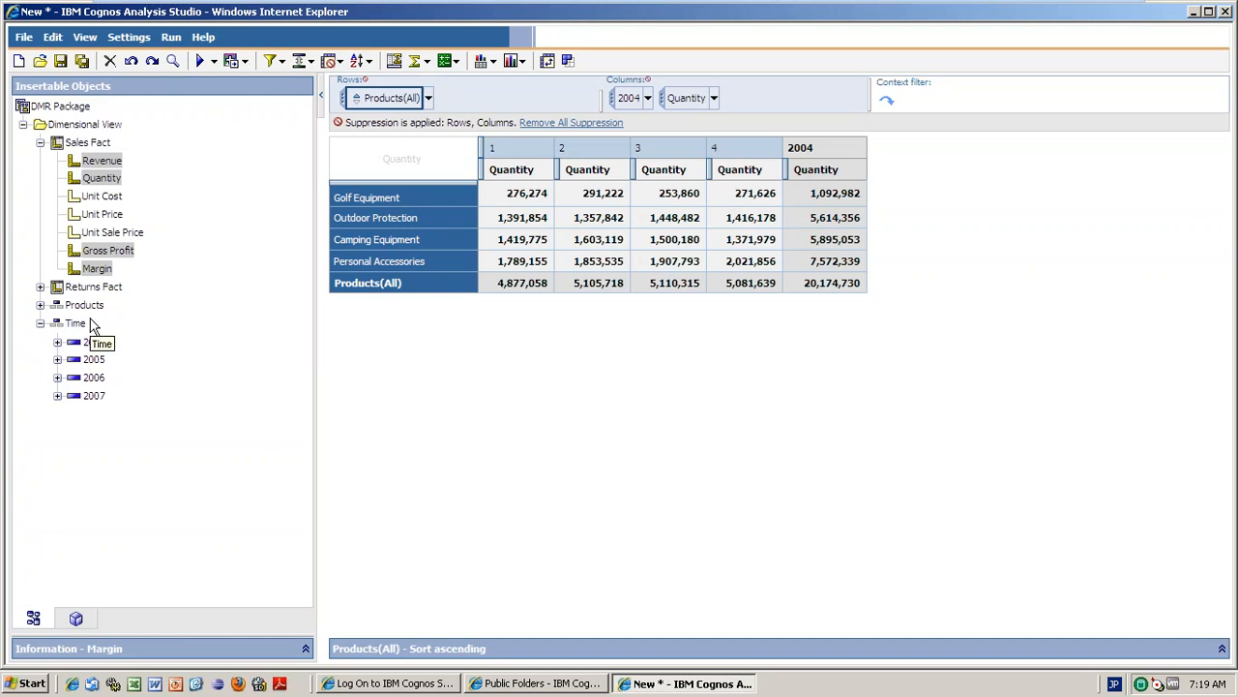
# Try adding the Time hierarchy to the crosstab, then cancel the slow request.
pyautogui.moveTo(77, 323); pyautogui.dragTo(474, 240)
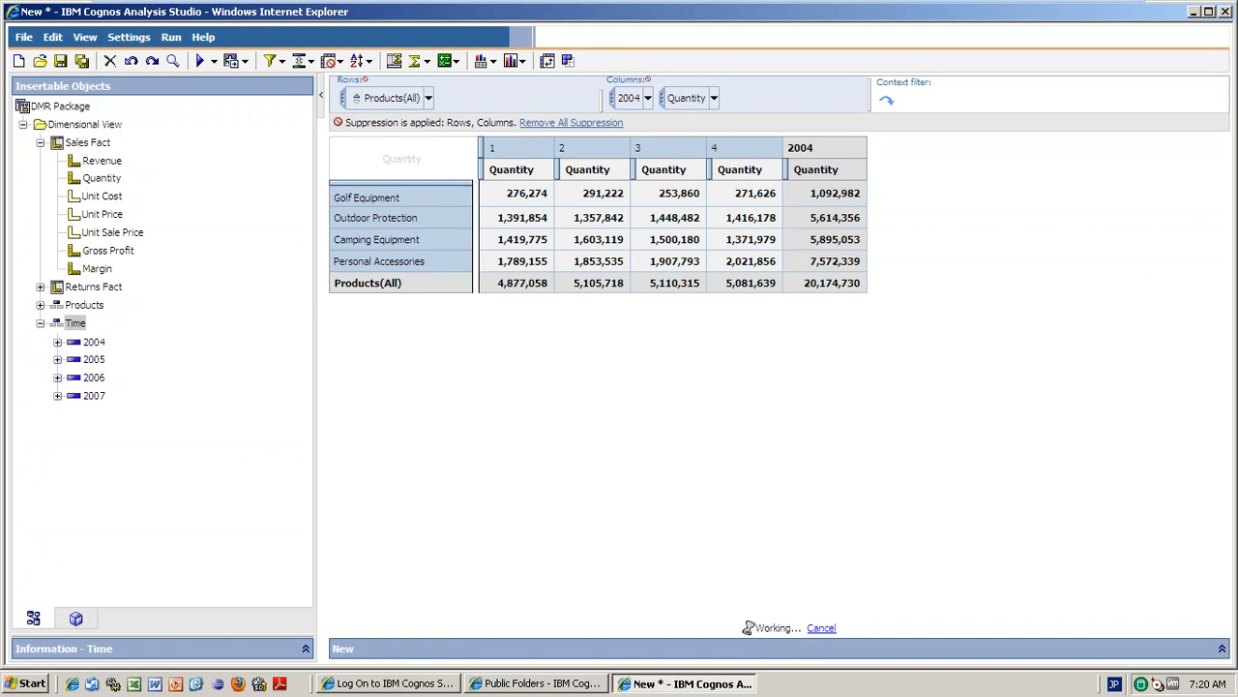
pyautogui.click(822, 628)
pyautogui.click(380, 387)
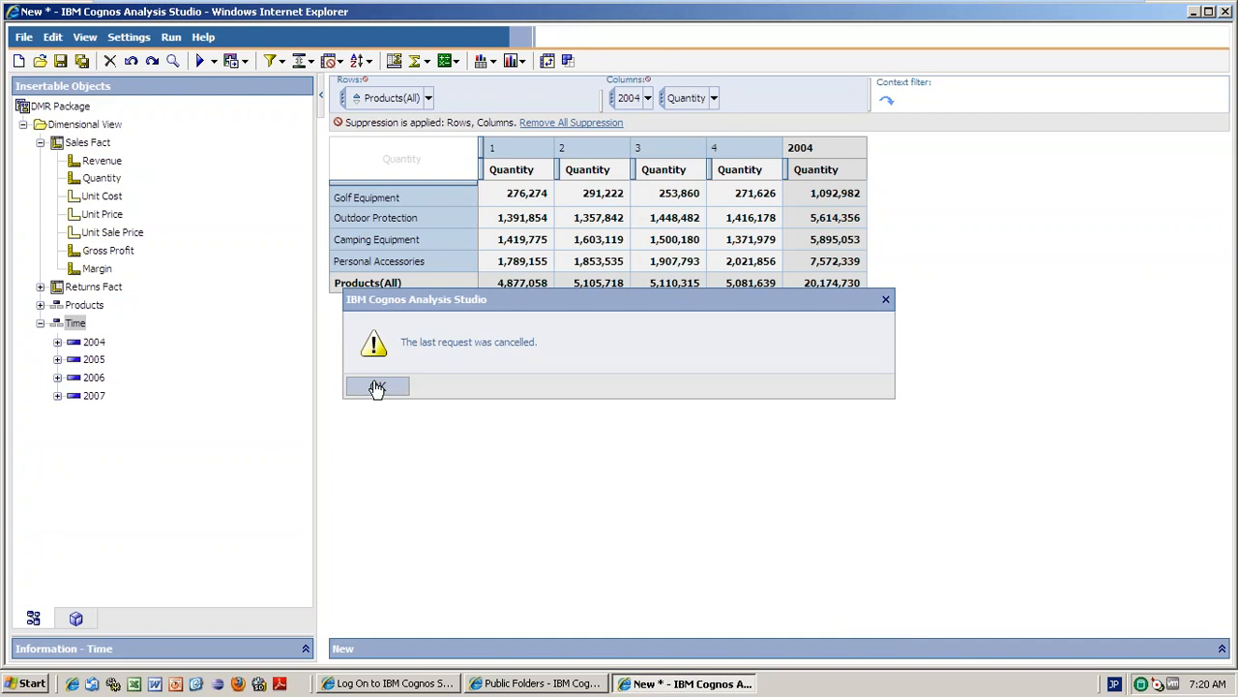
# Change the 2004 column set to Time(All) and nest the years under the product lines.
pyautogui.click(648, 99)
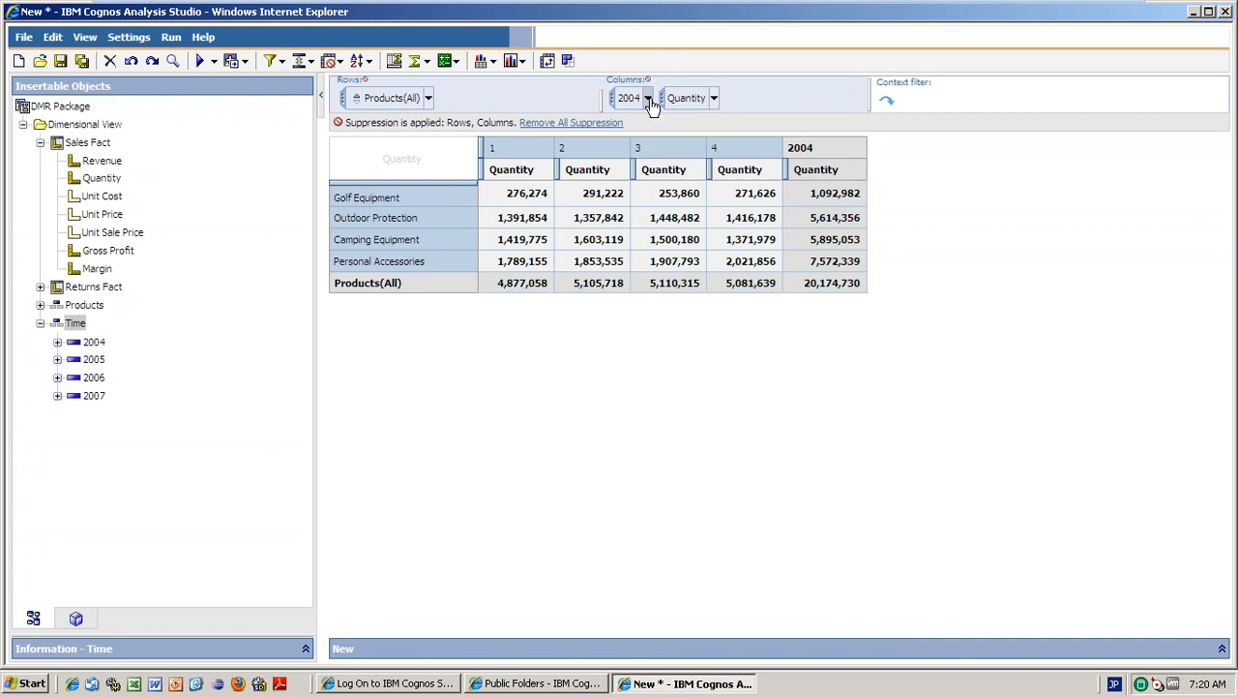
pyautogui.click(661, 155)
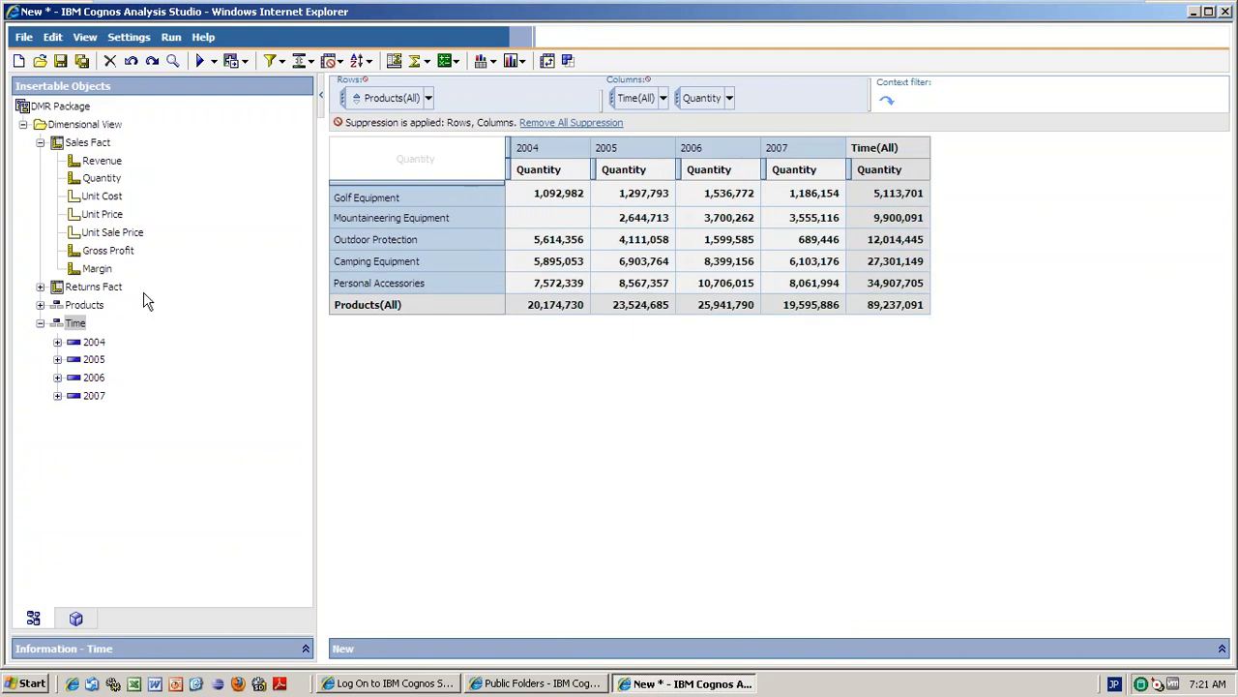
pyautogui.moveTo(78, 329); pyautogui.dragTo(503, 267)
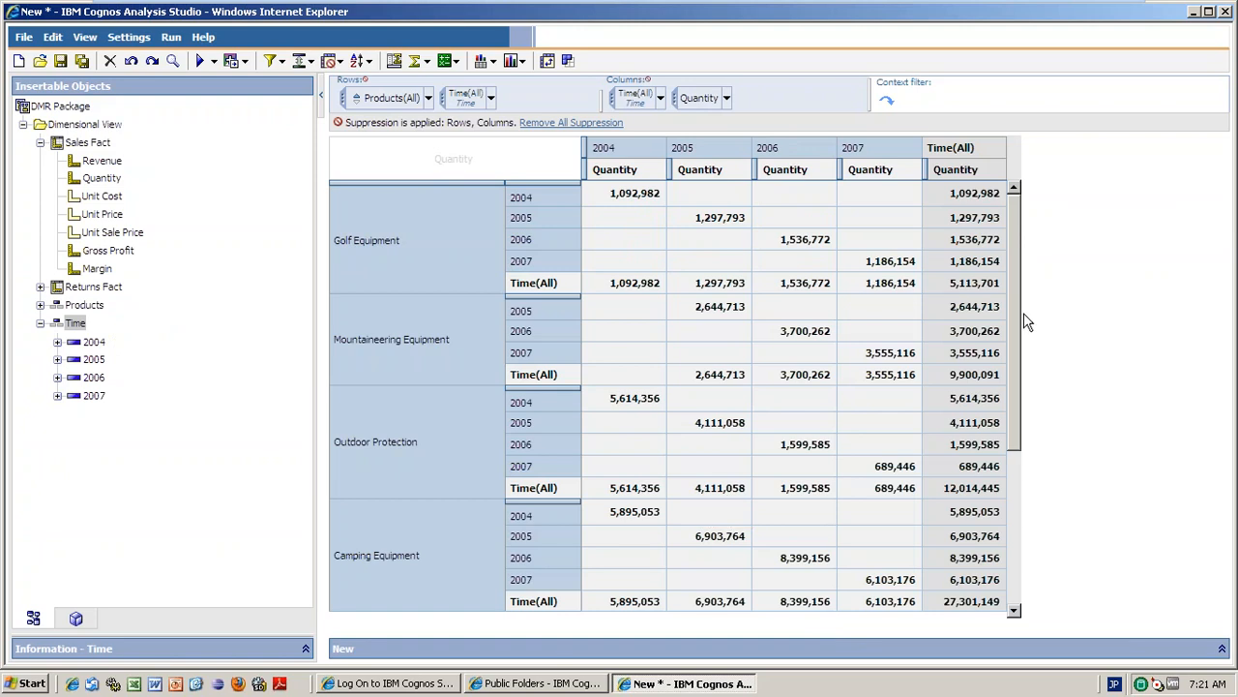
# Scroll to Personal Accessories' nested year rows and their 34,907,705 Time(All) total.
pyautogui.moveTo(1016, 311); pyautogui.dragTo(1021, 564)
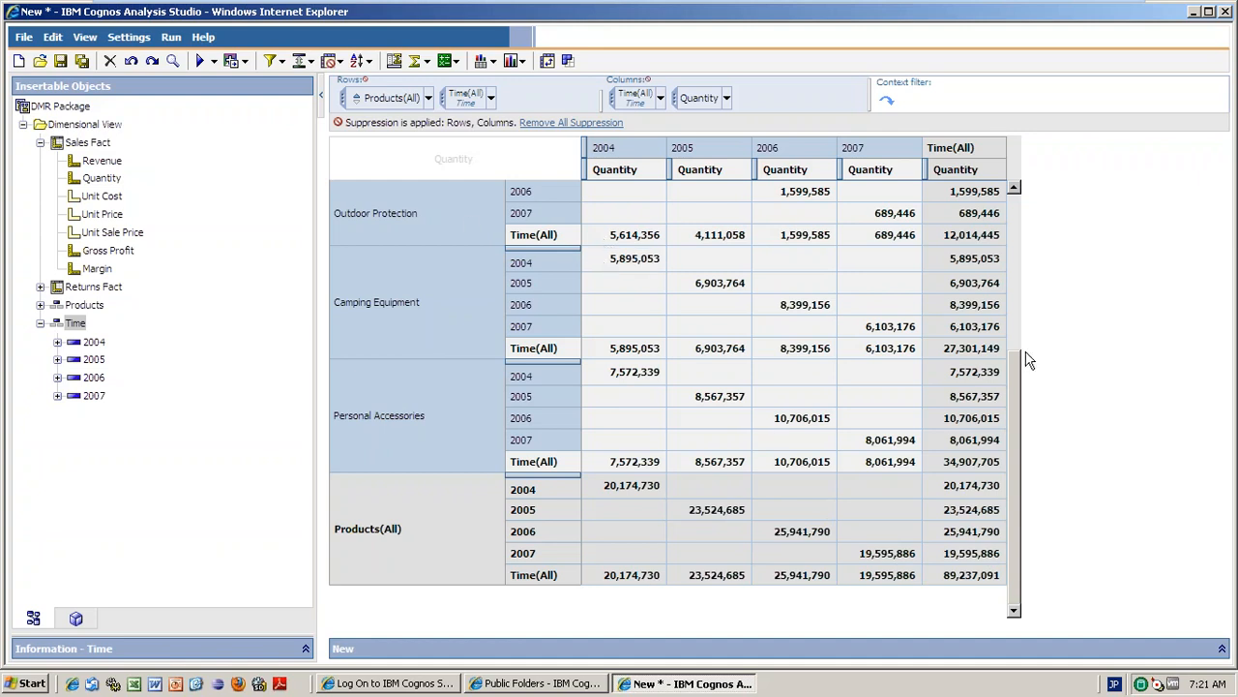
pyautogui.moveTo(1023, 396); pyautogui.dragTo(1018, 235)
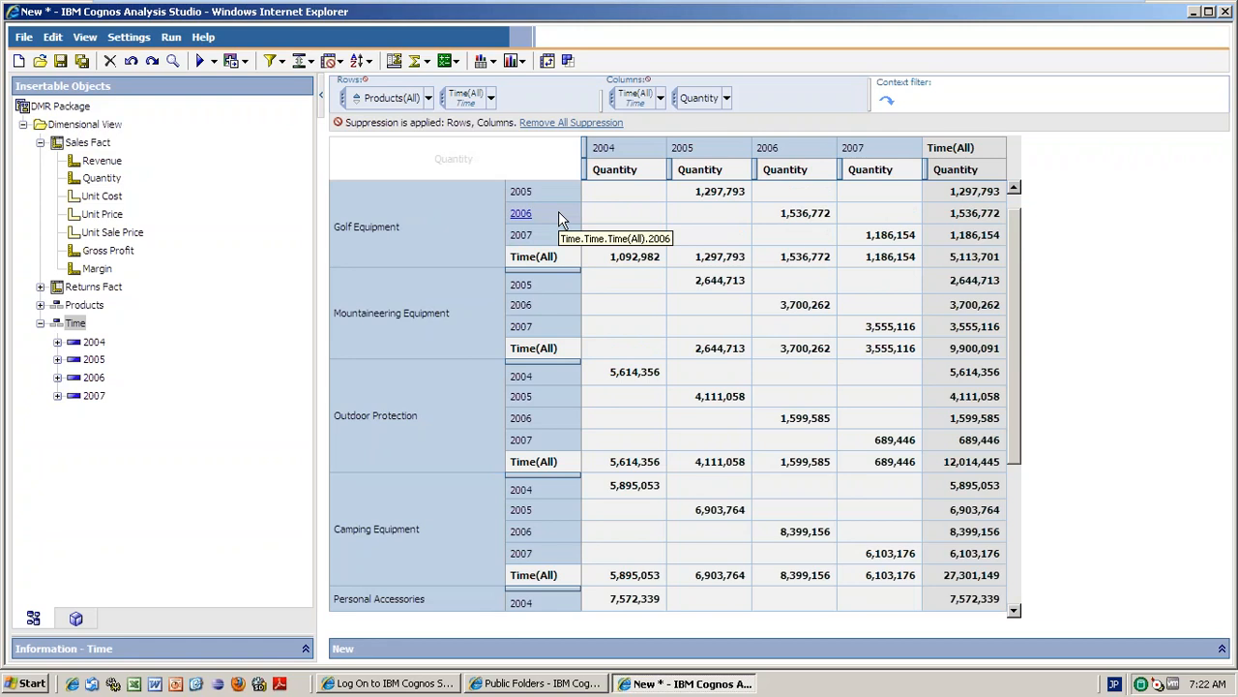
pyautogui.click(1013, 188)
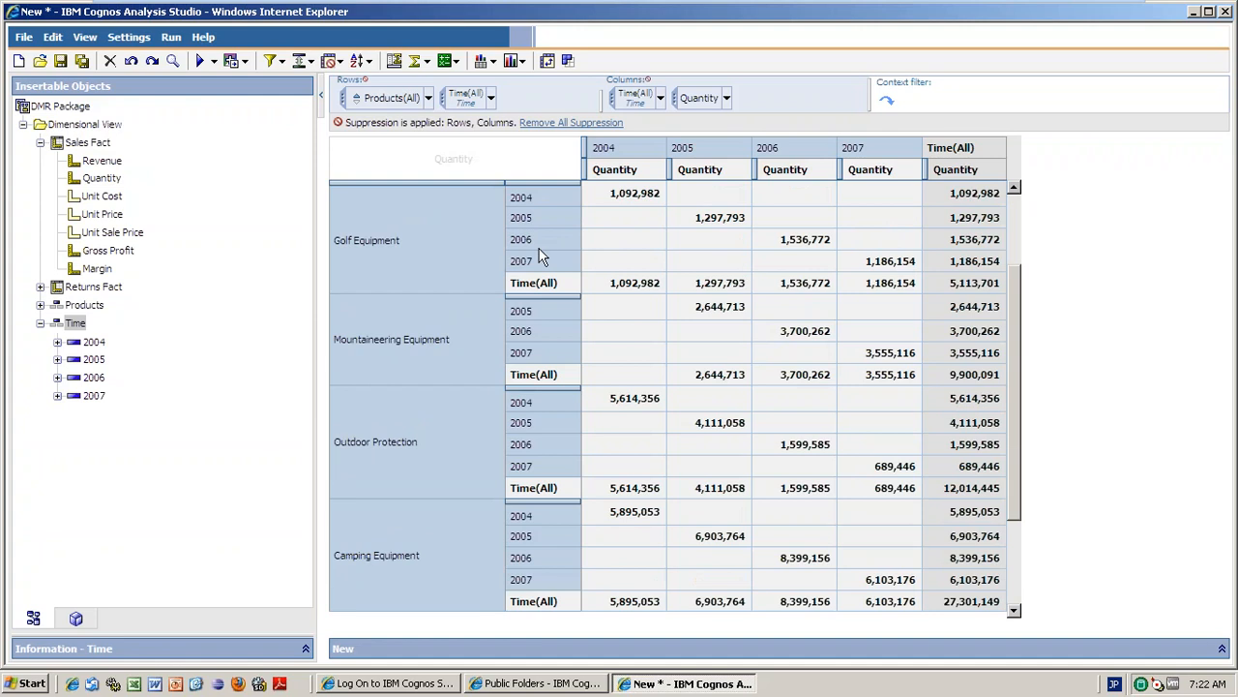
pyautogui.scroll(-1, 540, 256)
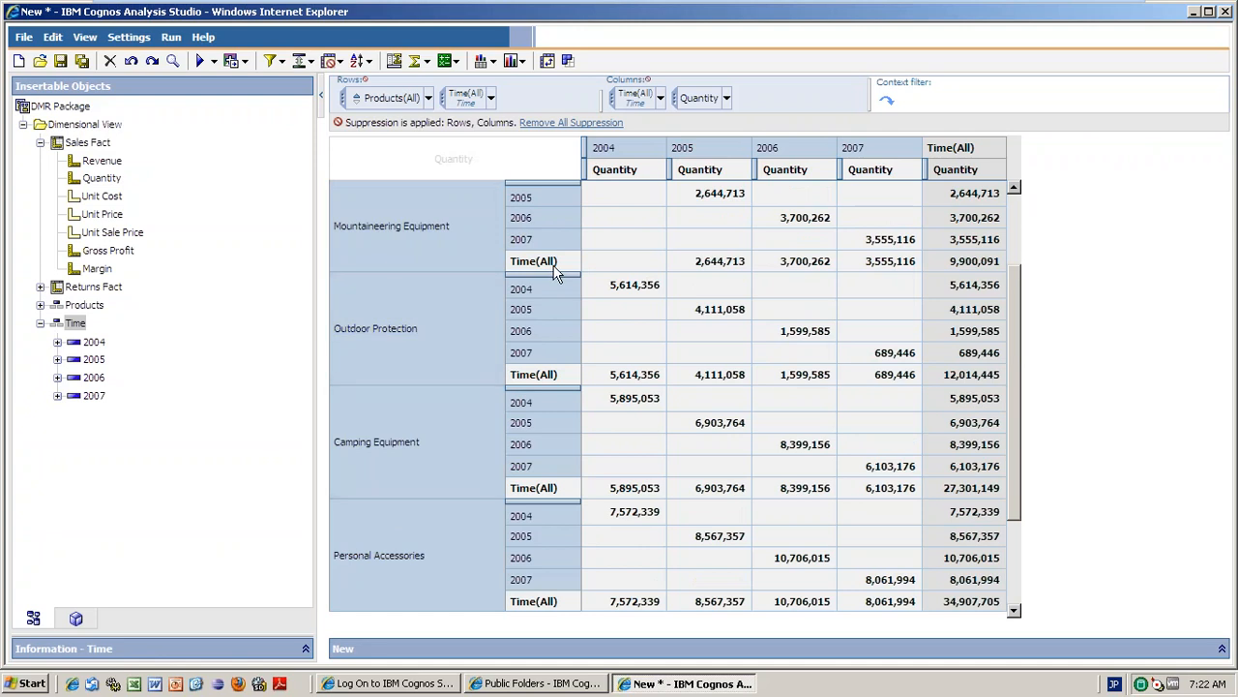
# Delete the nested year rows, leaving five product lines against the 2004–2007 columns.
pyautogui.rightClick(543, 188)
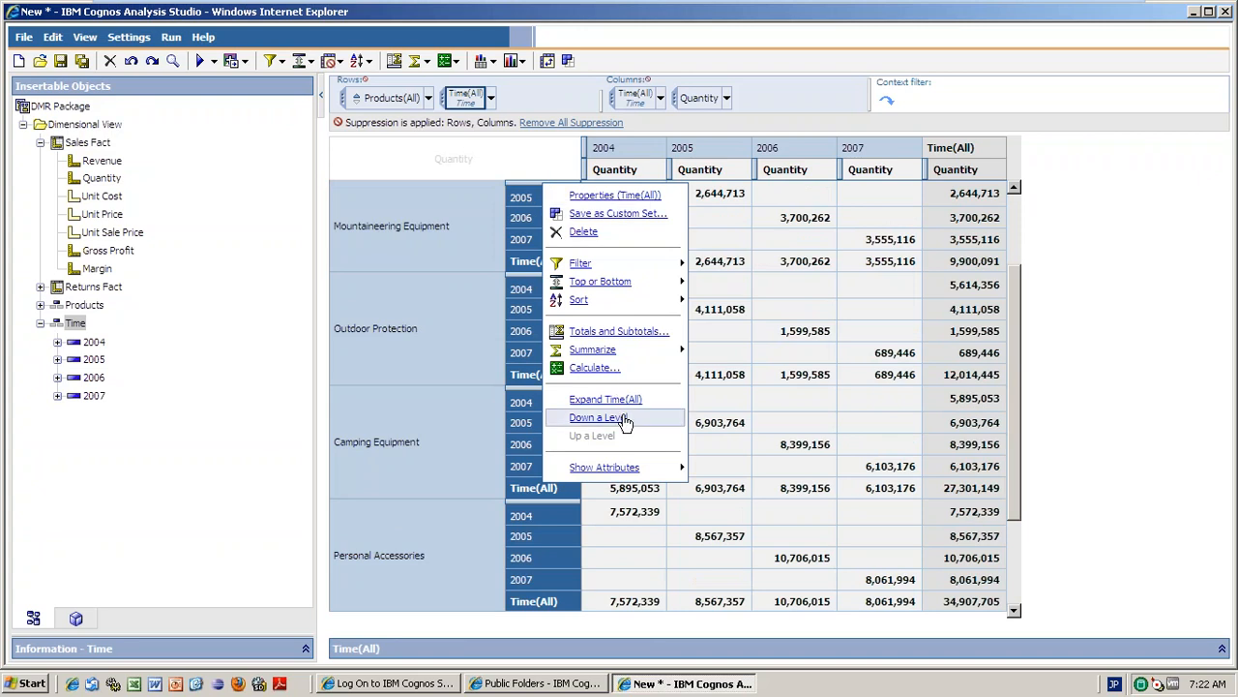
pyautogui.moveTo(597, 280)
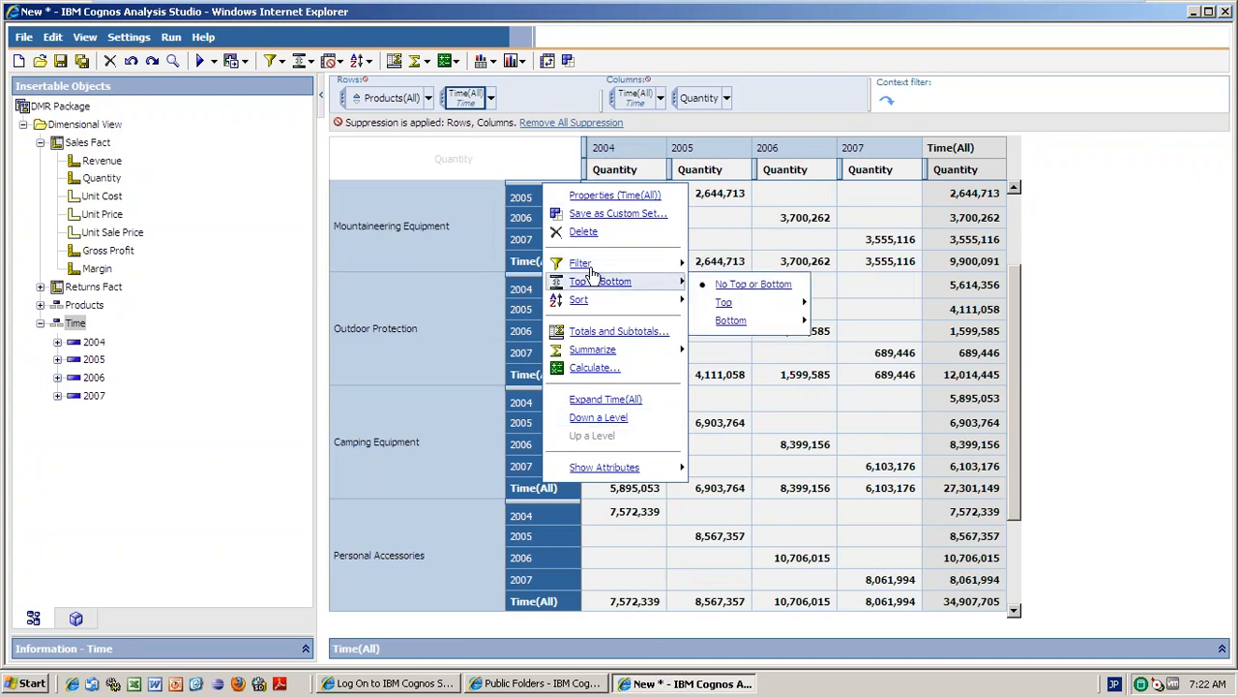
pyautogui.moveTo(592, 302)
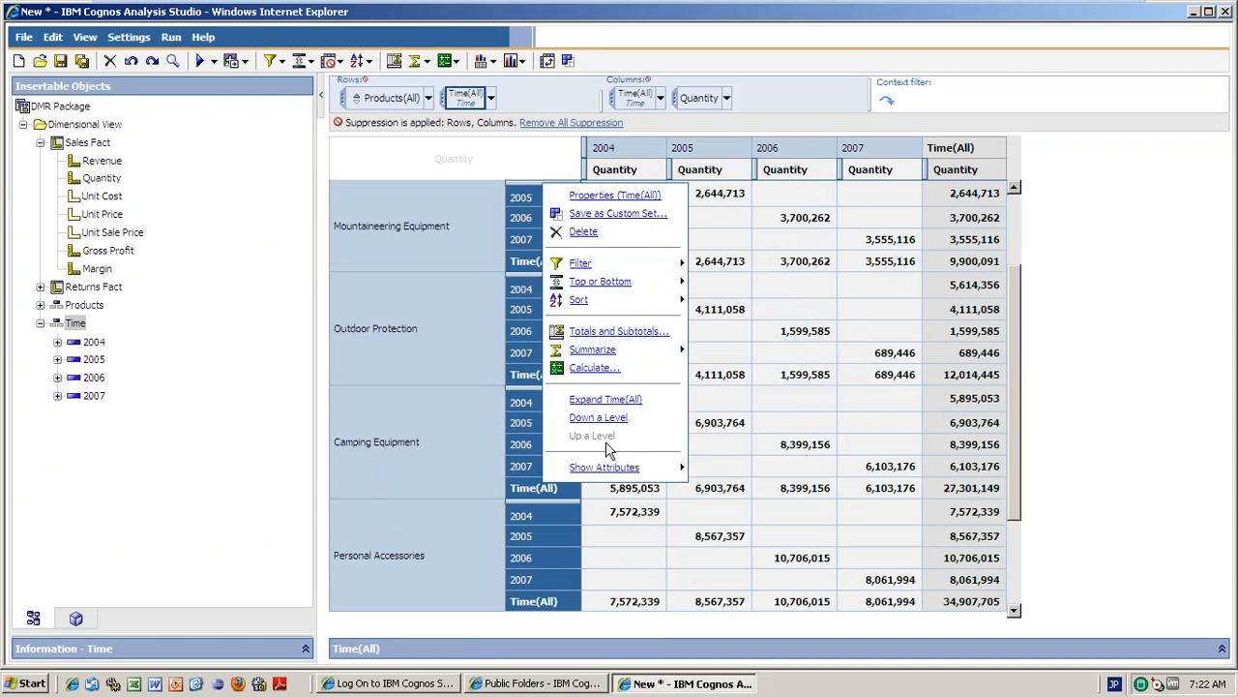
pyautogui.click(583, 234)
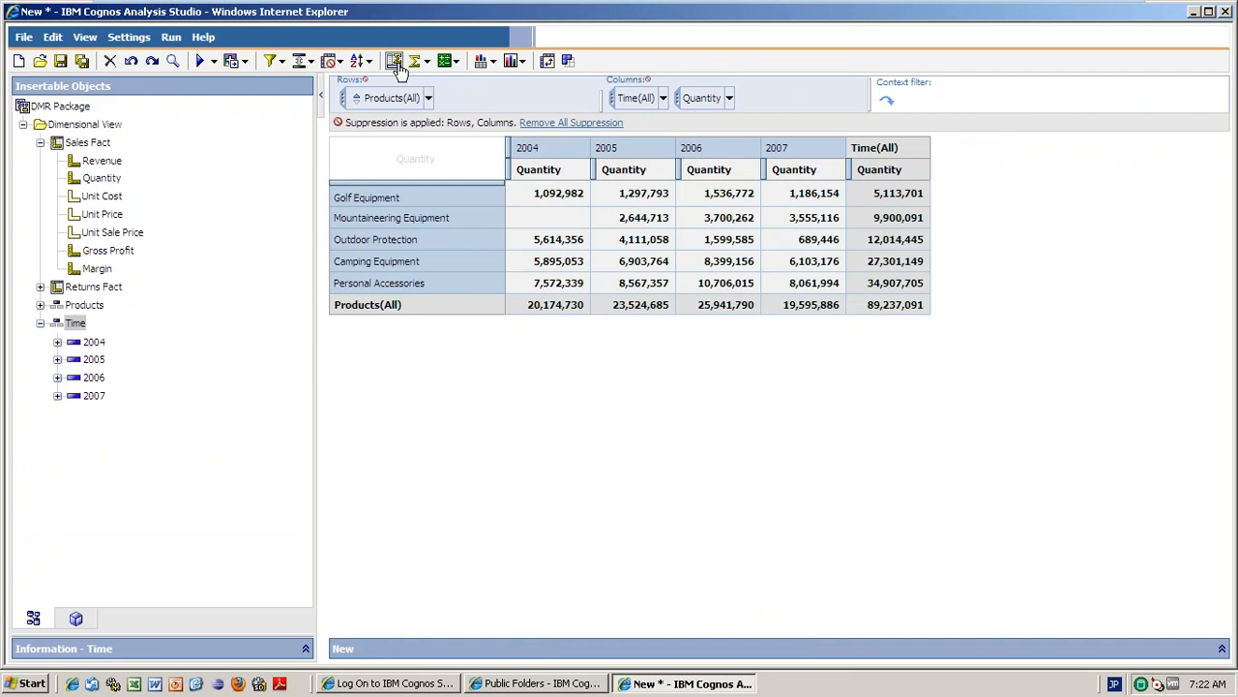
# Apply an Average summary to the selected Quantity measure.
pyautogui.click(657, 178)
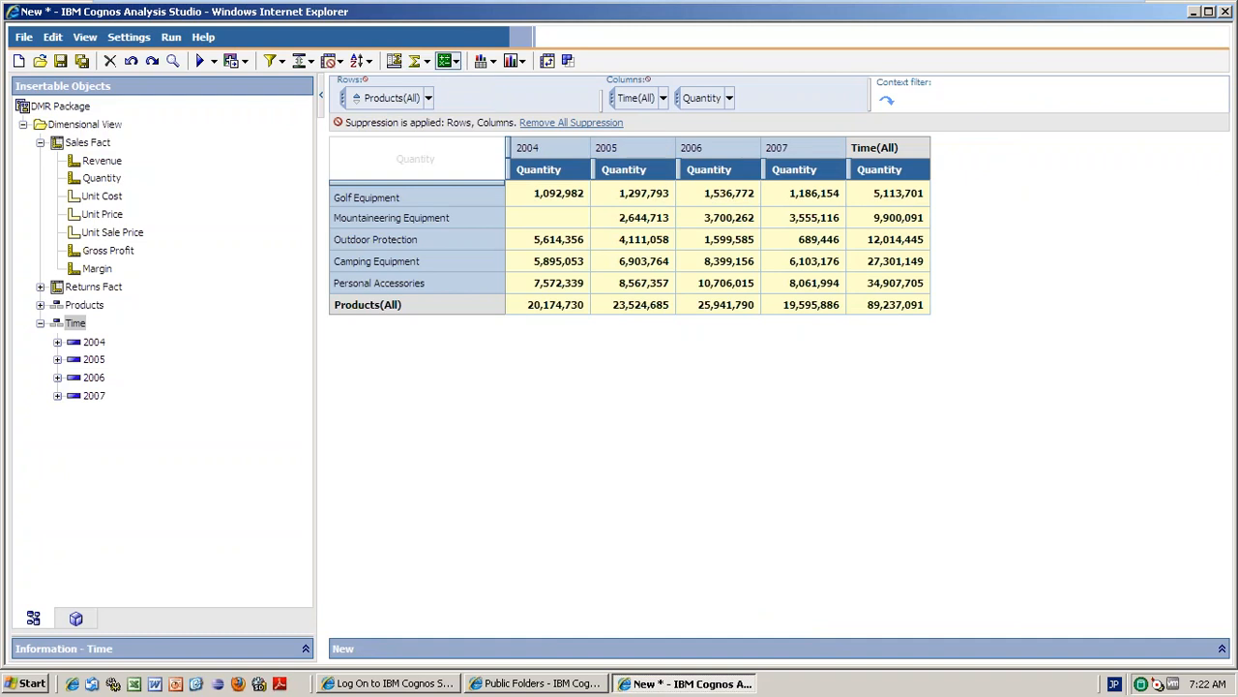
pyautogui.click(416, 61)
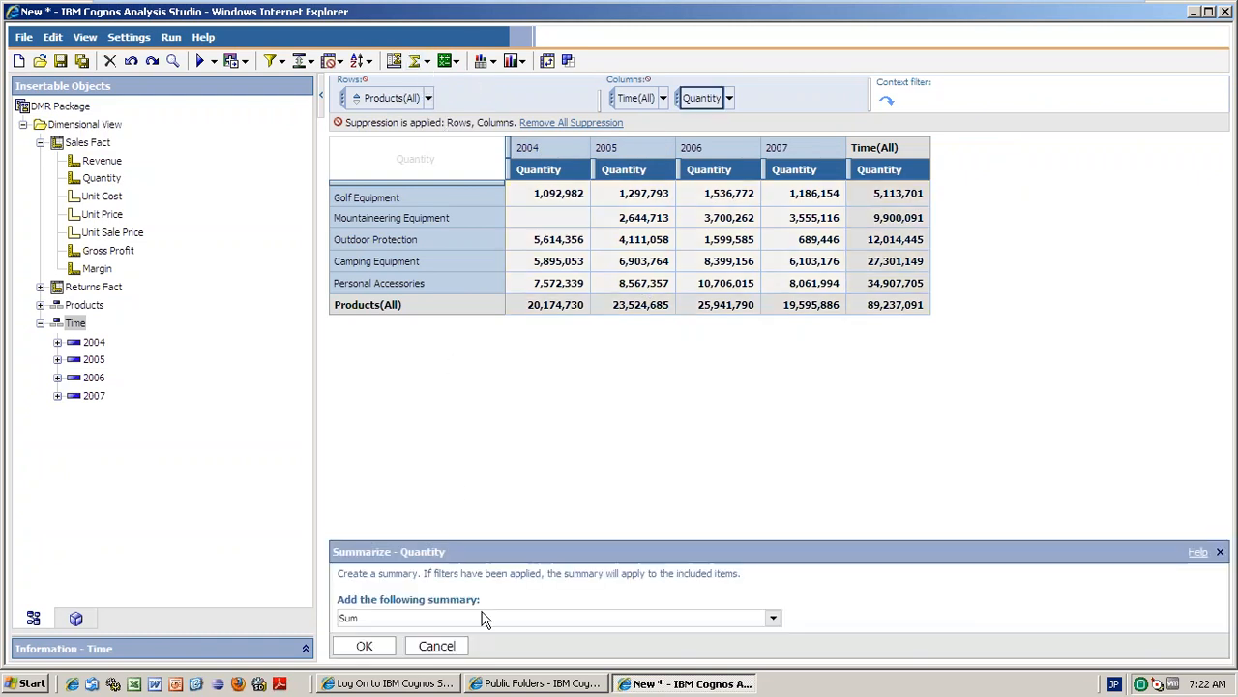
pyautogui.click(774, 622)
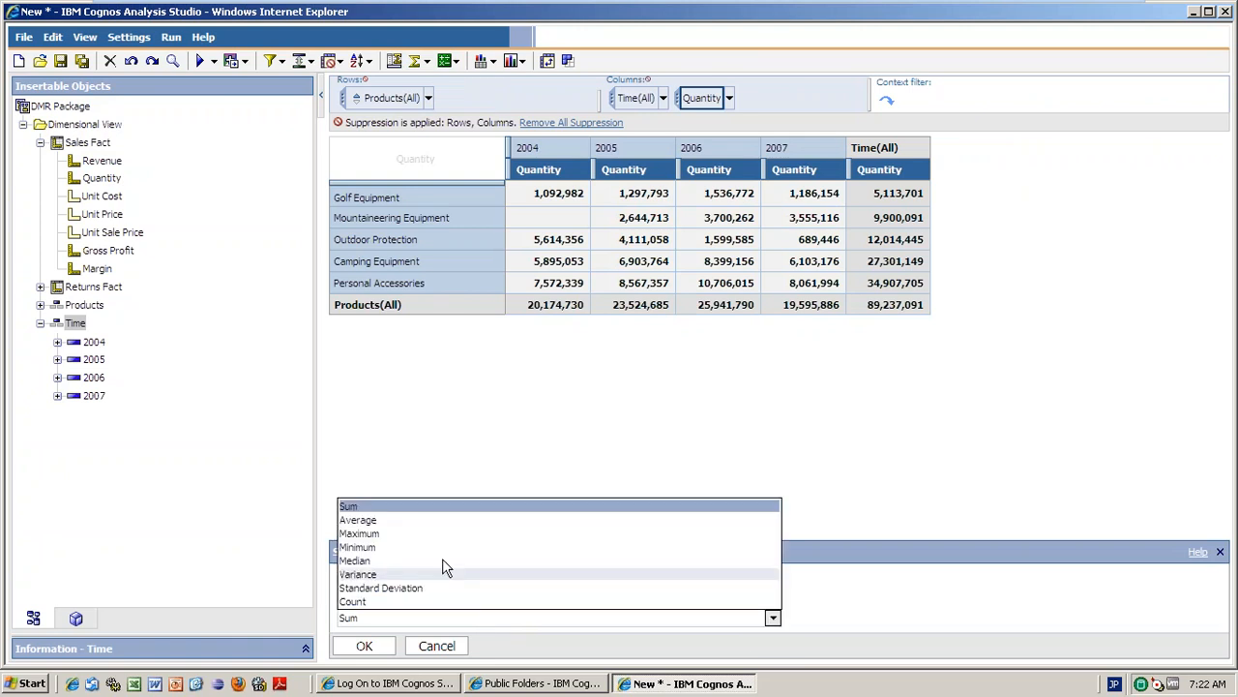
pyautogui.click(358, 520)
pyautogui.click(364, 645)
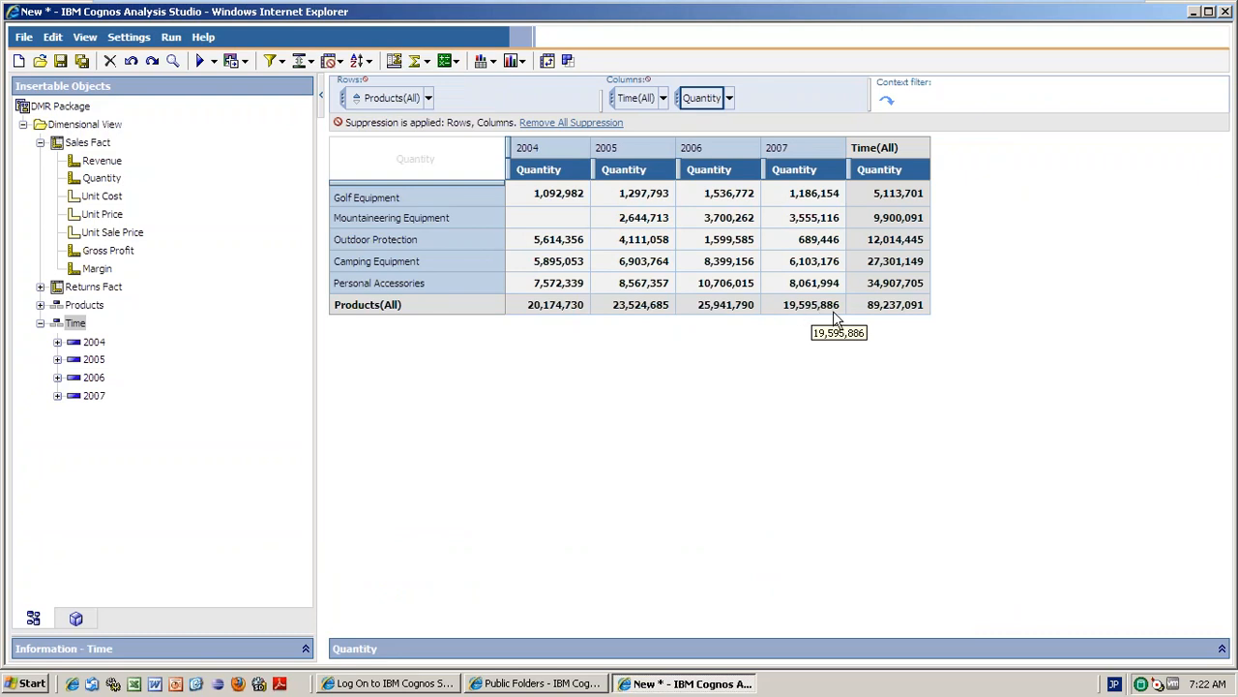
# Reselect the Quantity values and apply a Maximum summary instead.
pyautogui.click(786, 225)
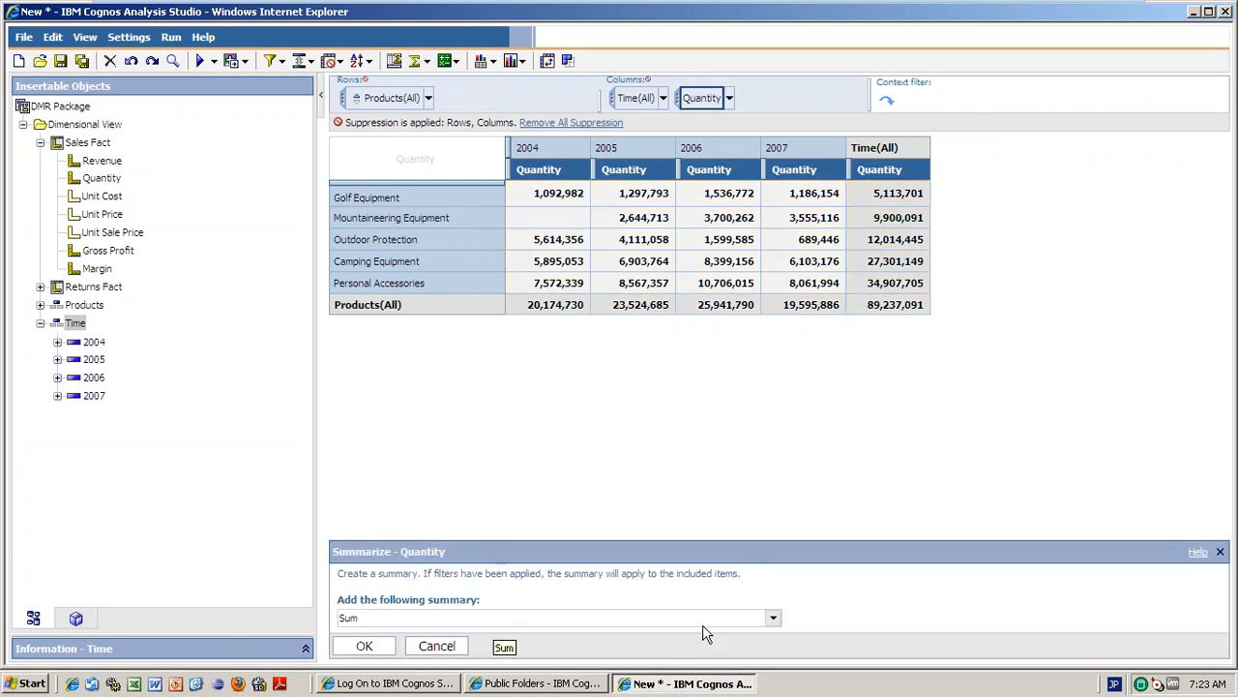
pyautogui.click(773, 617)
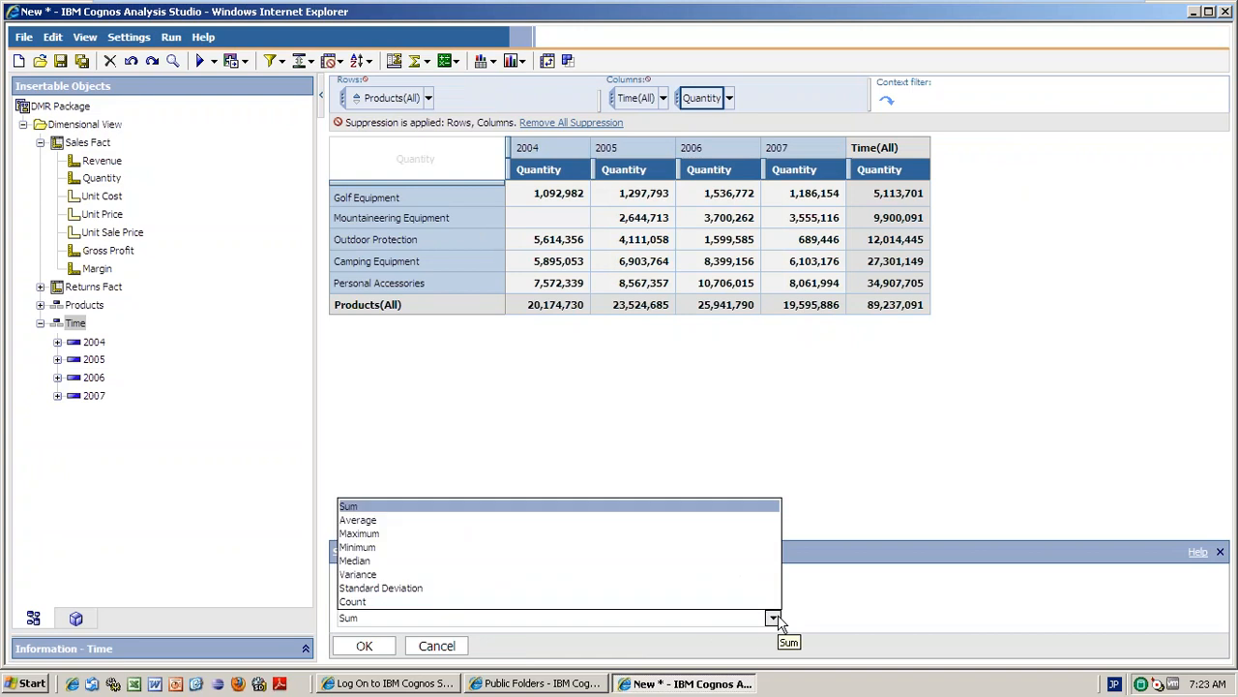
pyautogui.click(416, 533)
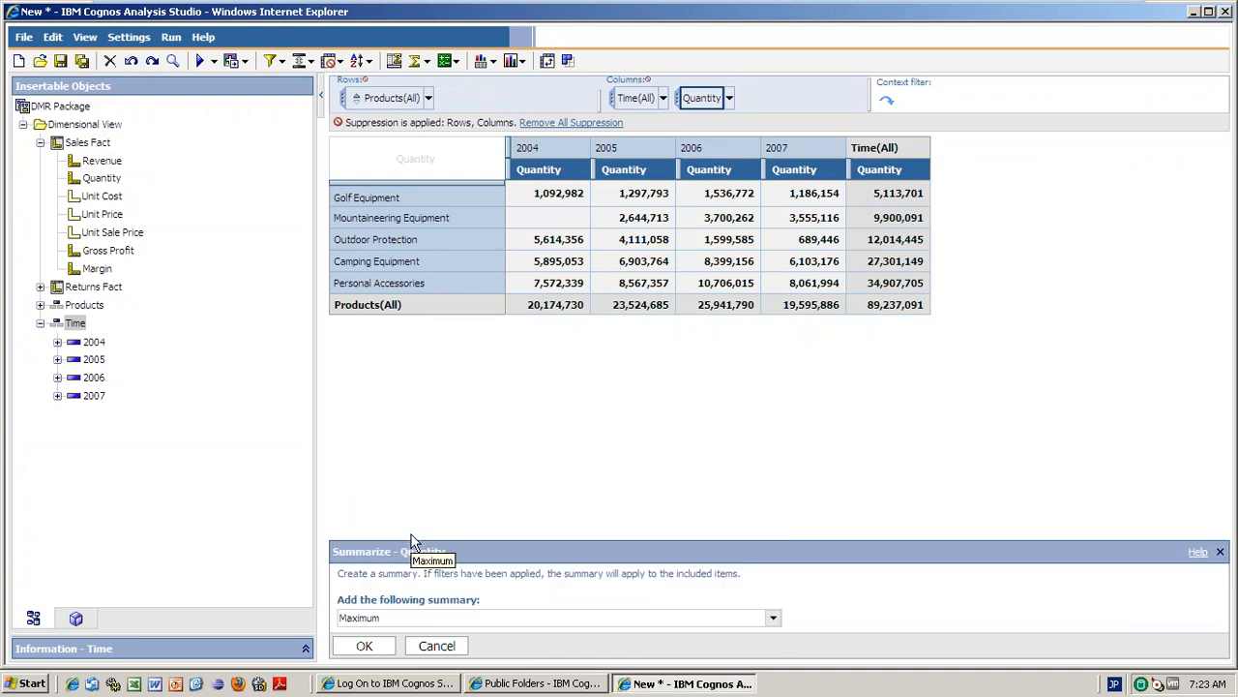
pyautogui.click(366, 646)
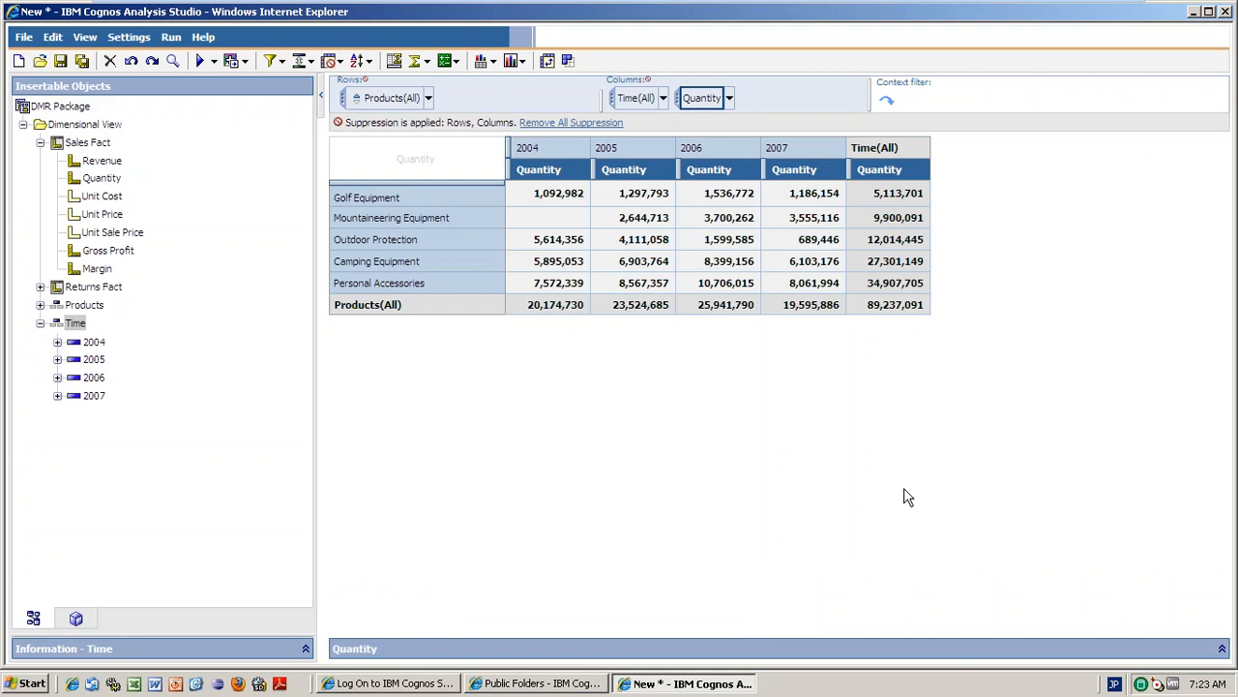
pyautogui.click(934, 320)
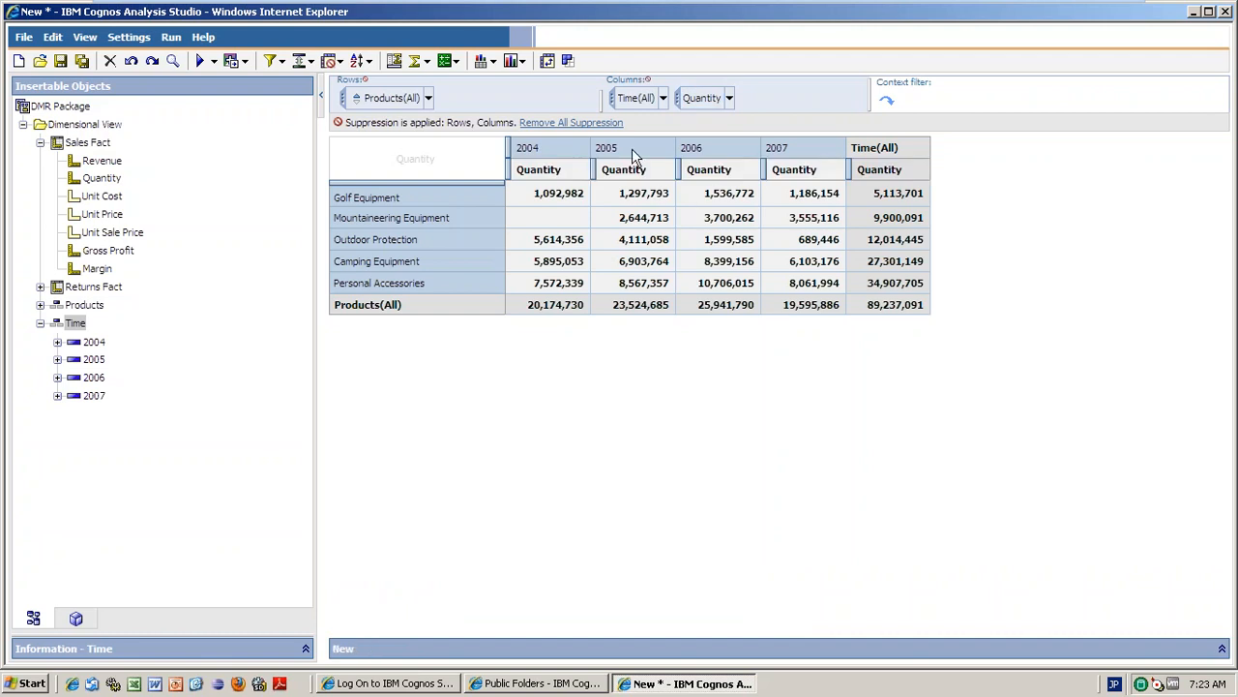
# Select the Quantity column headers and bring up the Summarize - Quantity pane.
pyautogui.click(419, 62)
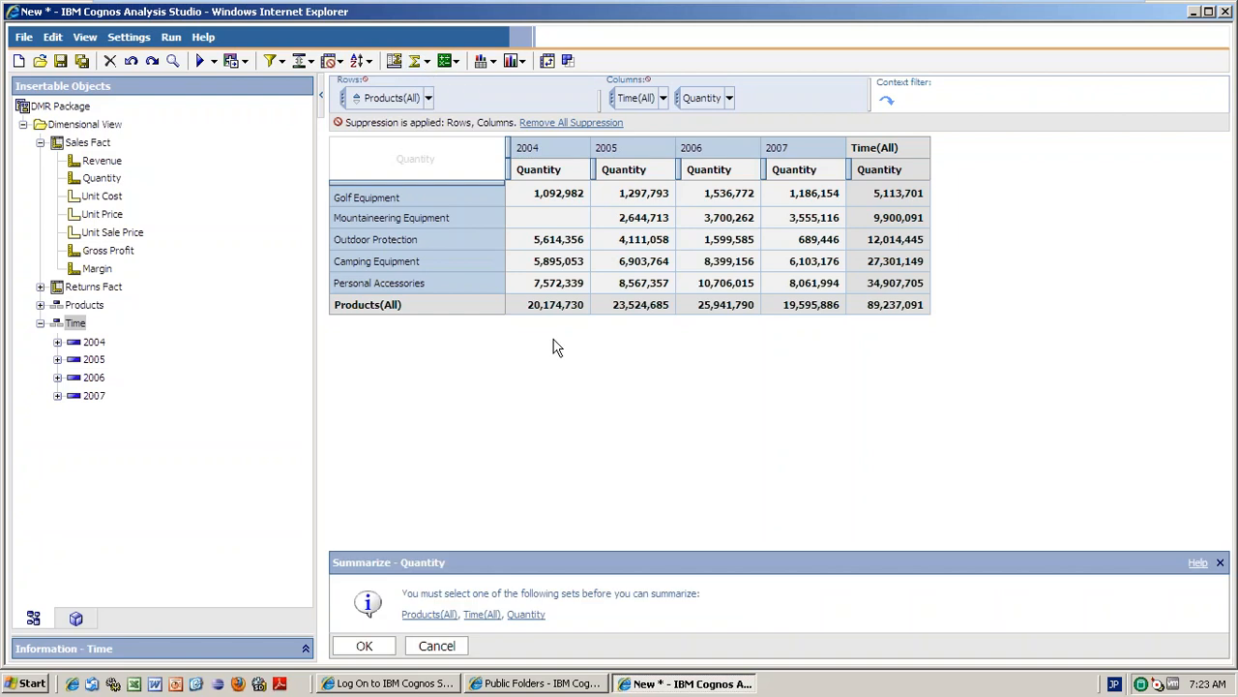
pyautogui.click(437, 646)
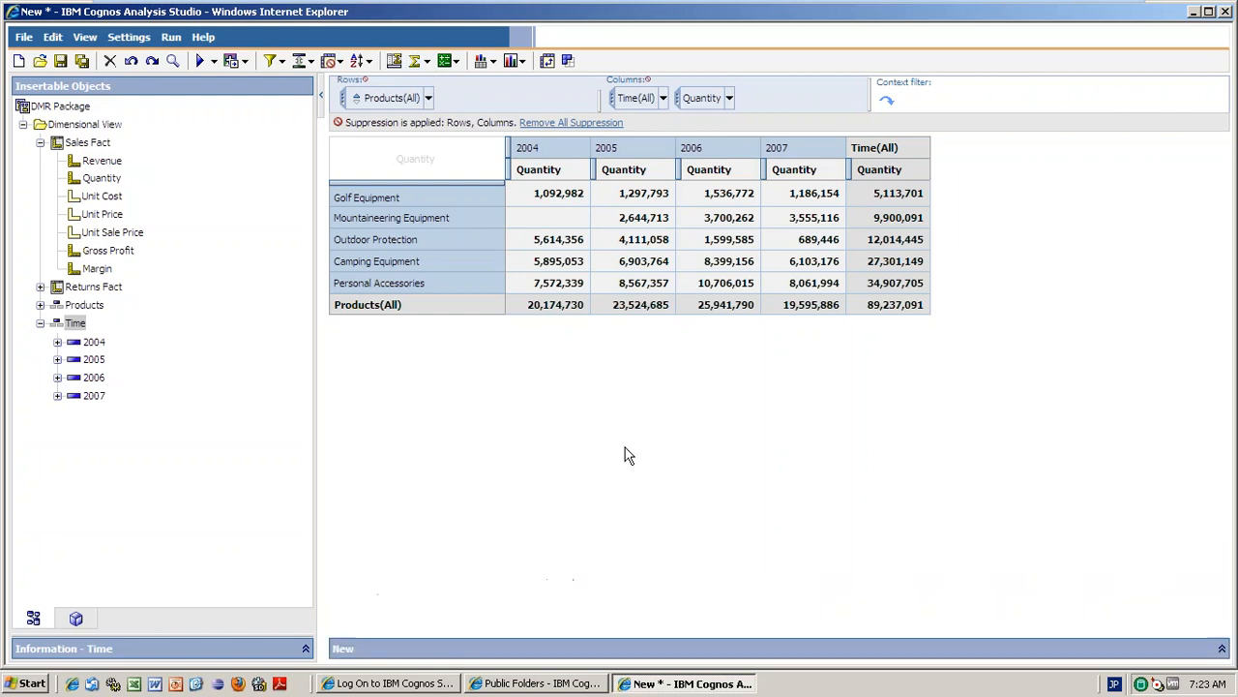
pyautogui.click(670, 174)
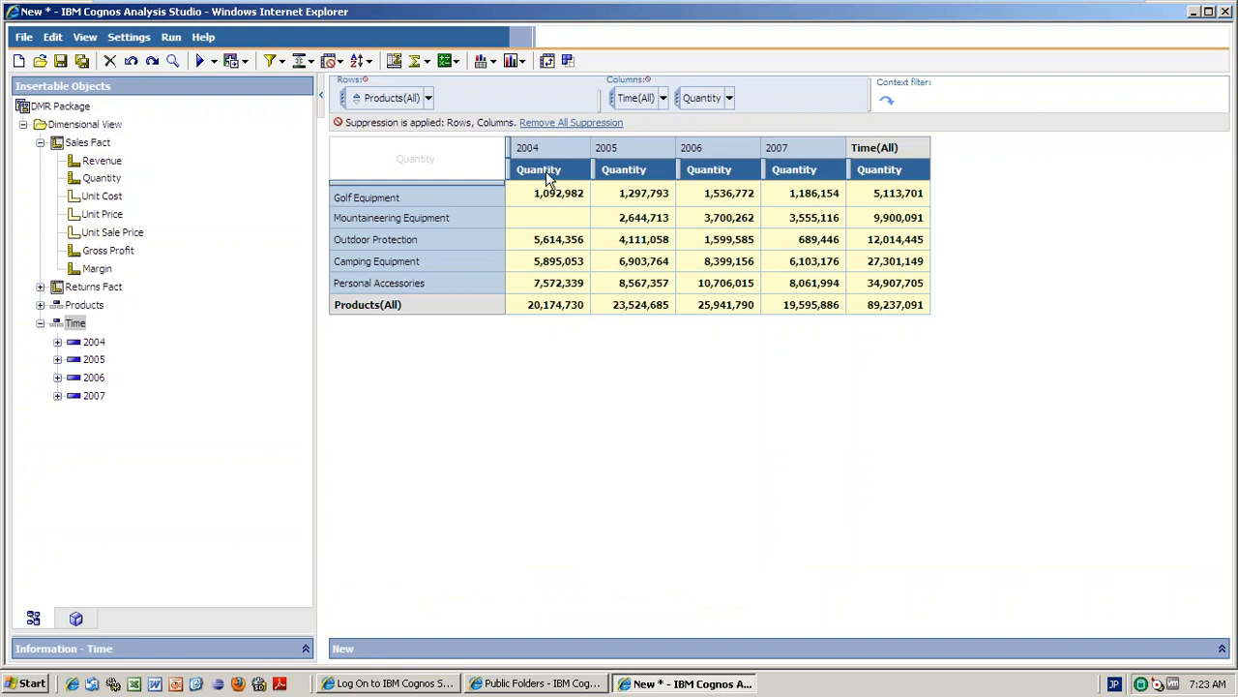
pyautogui.click(398, 157)
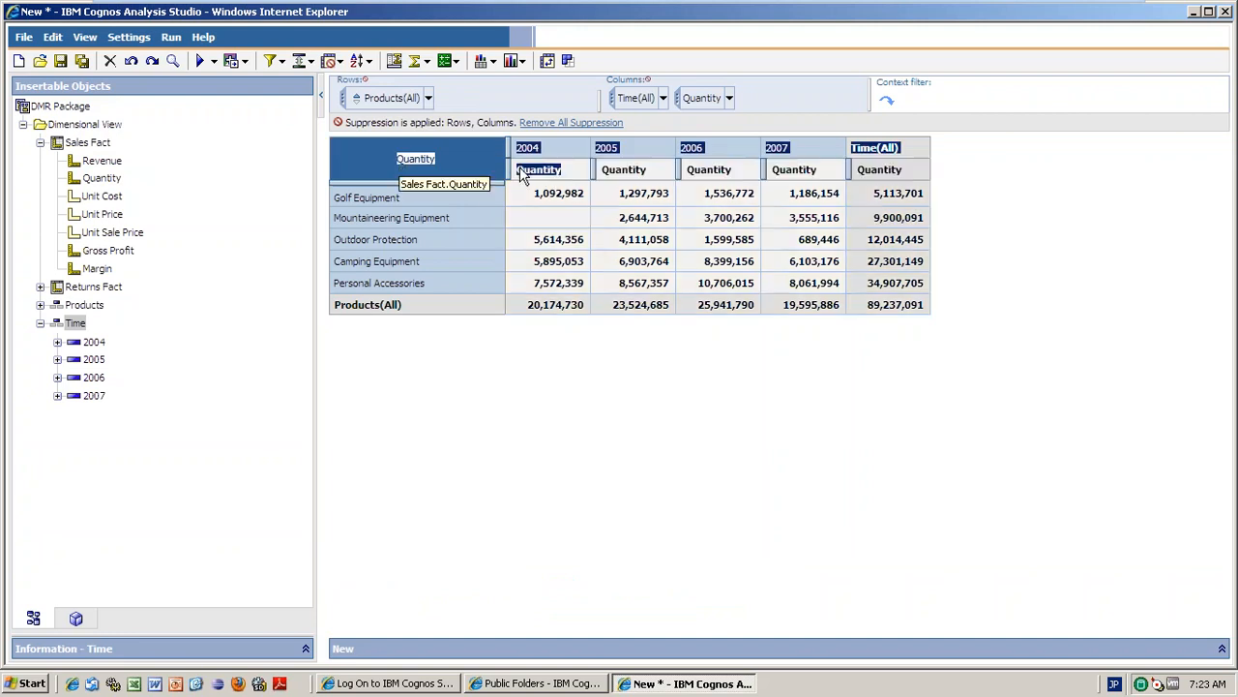
pyautogui.rightClick(583, 180)
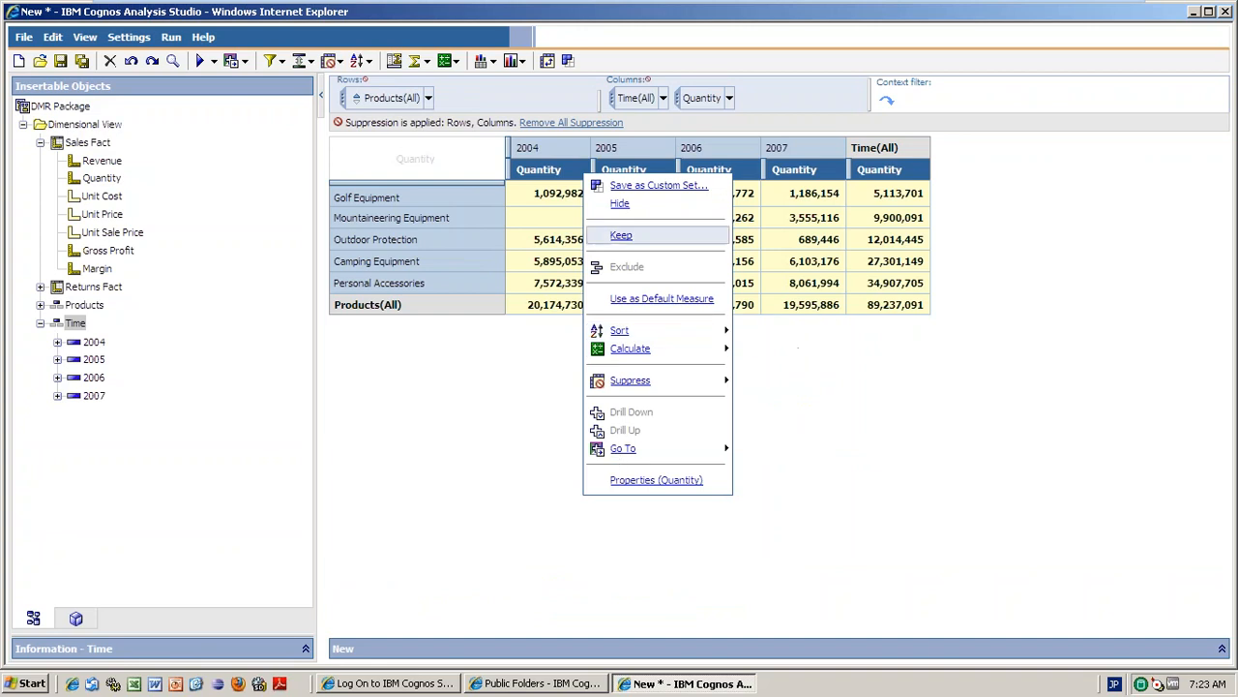
pyautogui.click(852, 385)
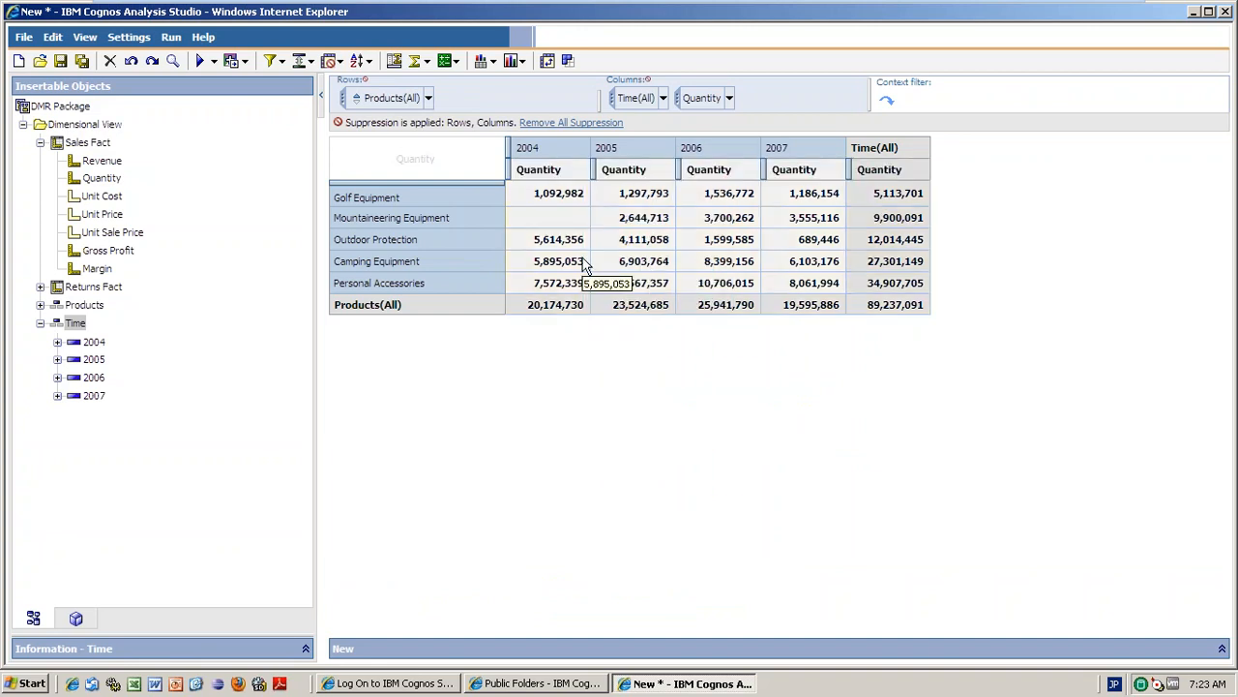
pyautogui.click(584, 263)
pyautogui.click(556, 166)
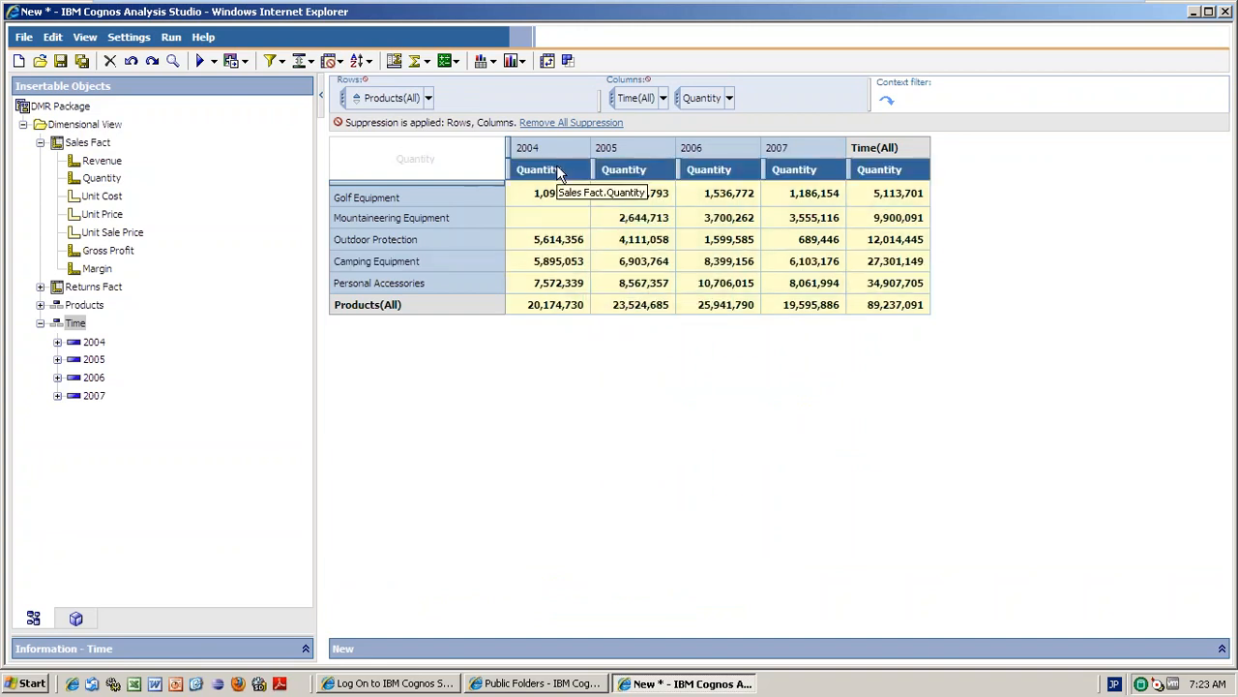
pyautogui.rightClick(557, 171)
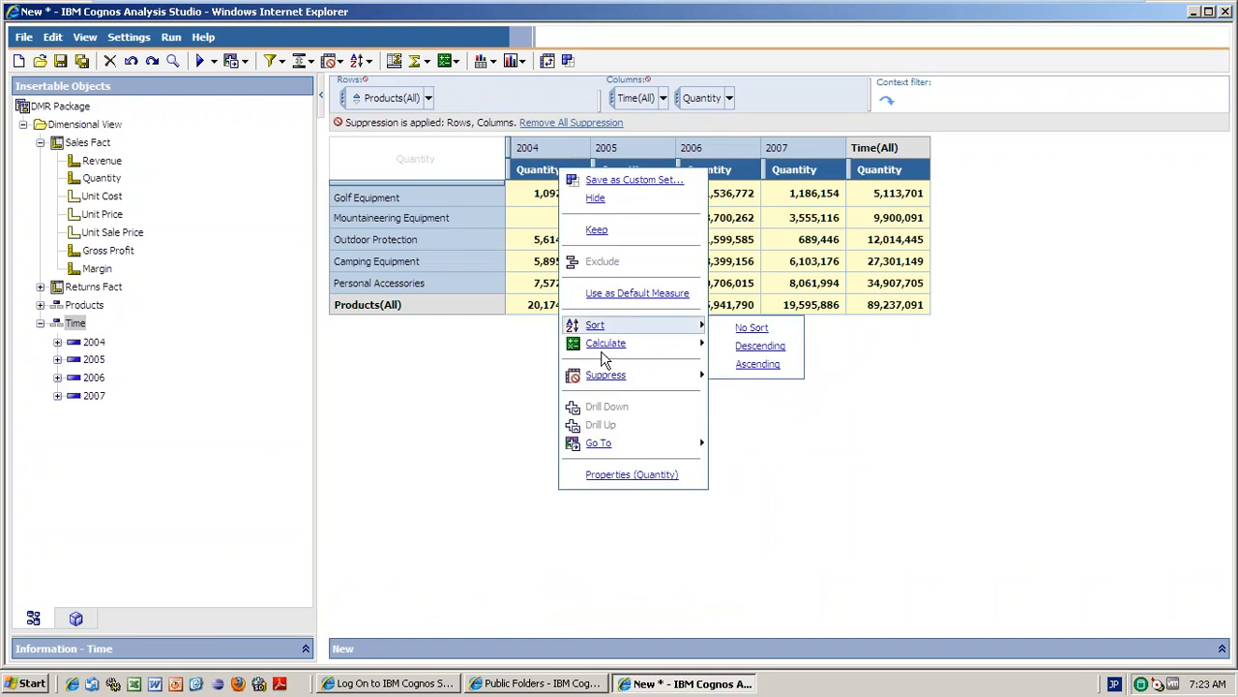
pyautogui.click(425, 64)
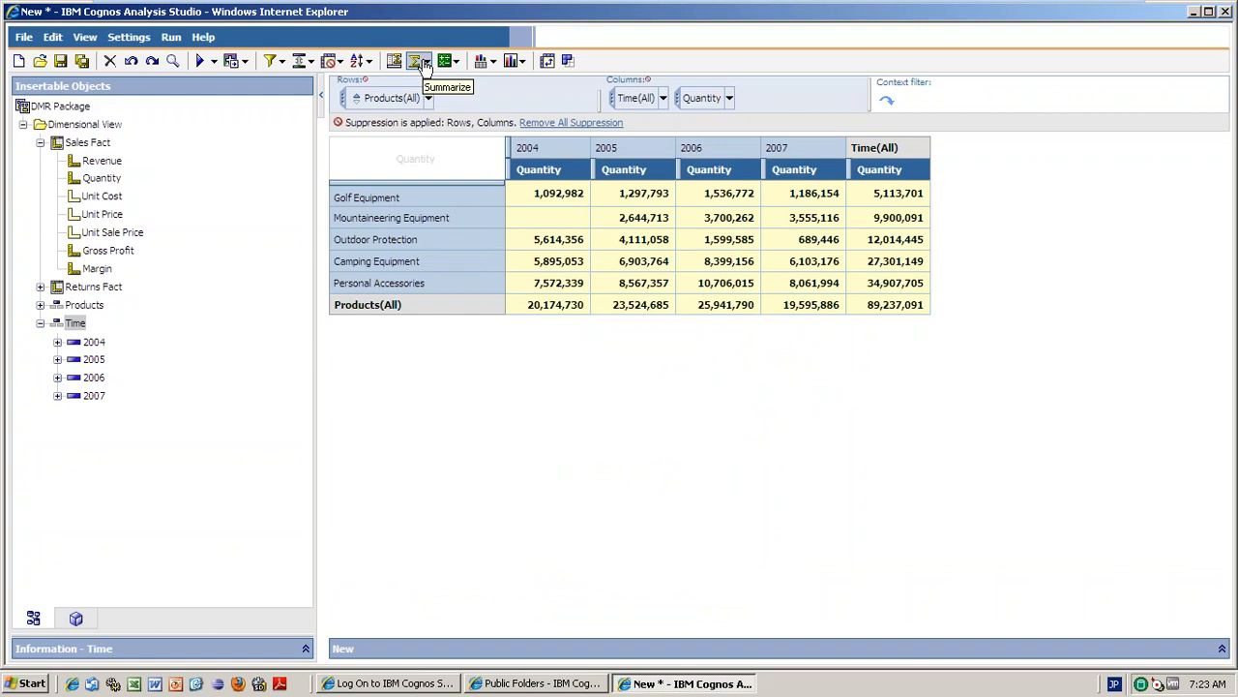
pyautogui.click(426, 62)
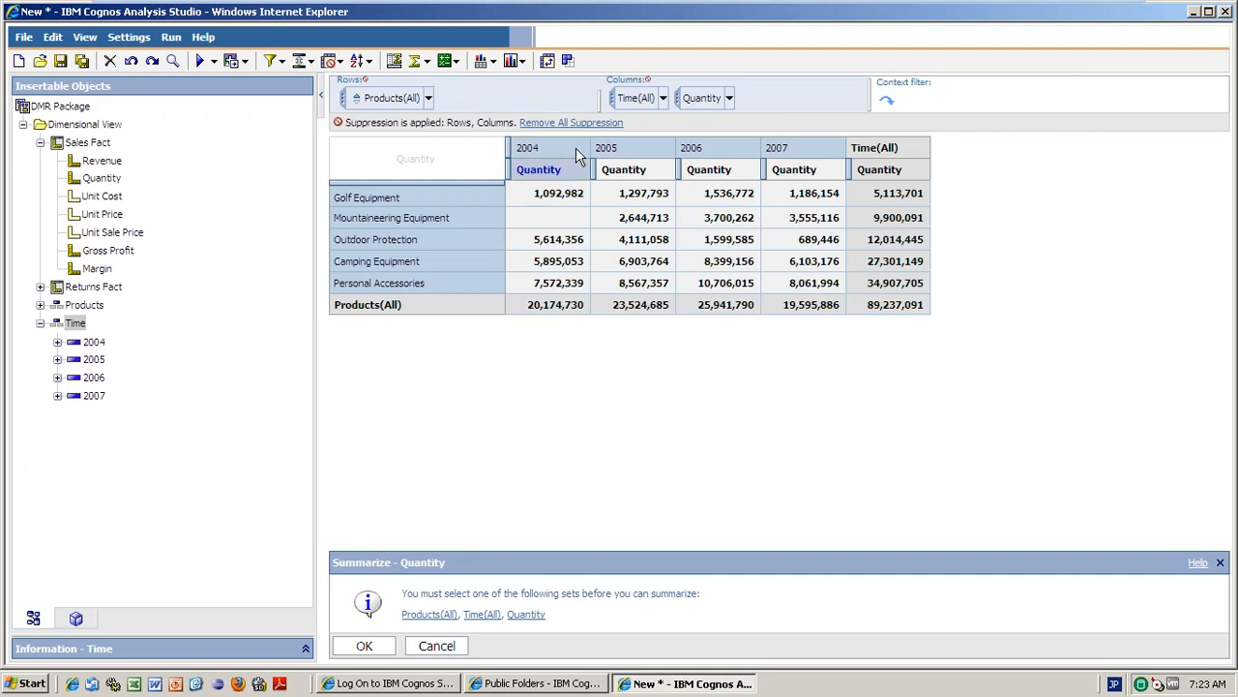
# Select the Quantity set and confirm Average as its summary.
pyautogui.click(577, 184)
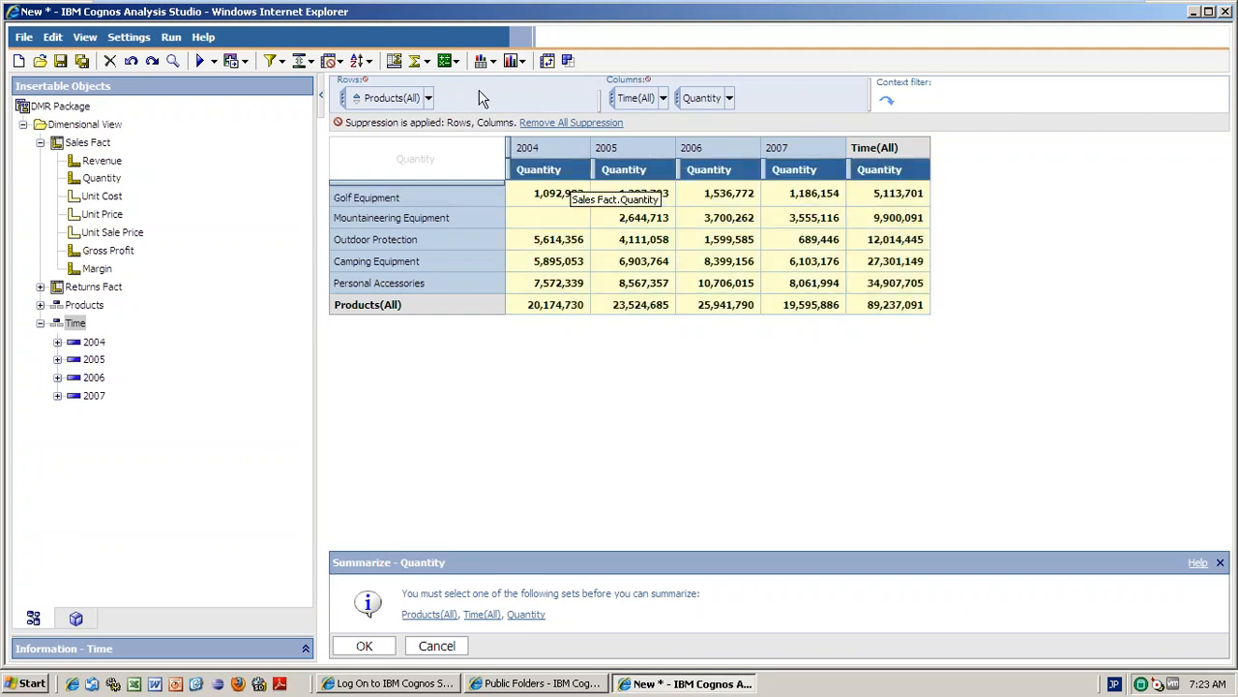
pyautogui.click(423, 63)
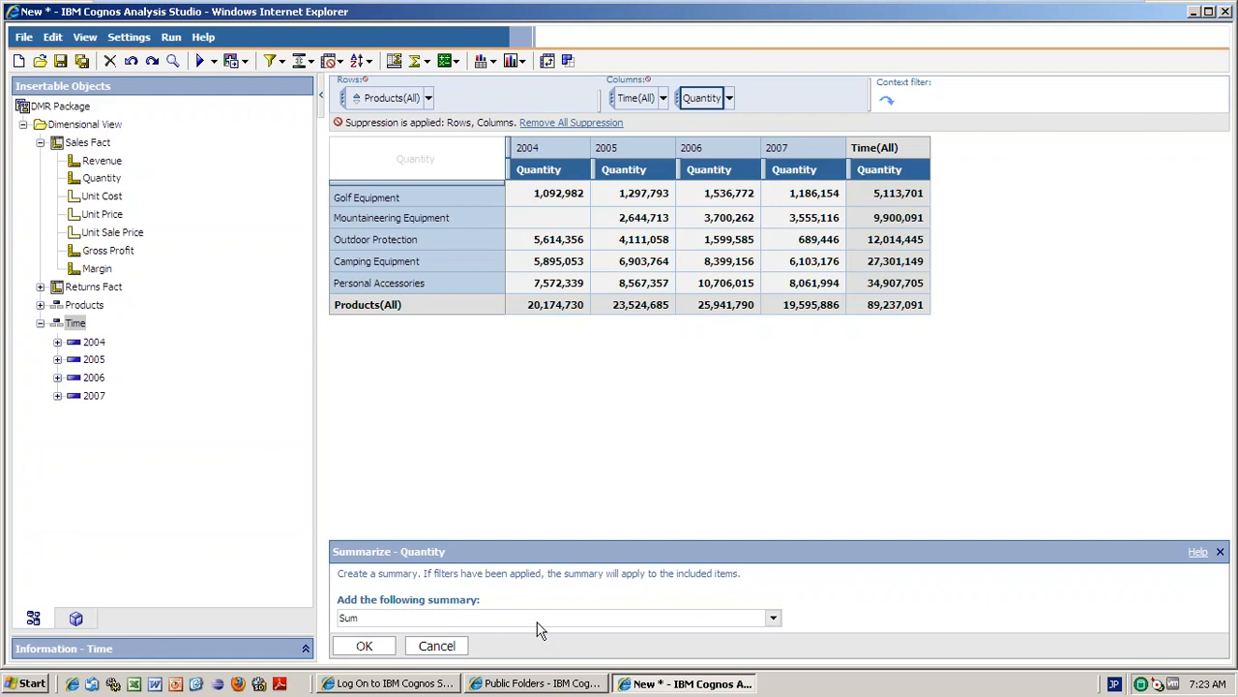
pyautogui.click(773, 617)
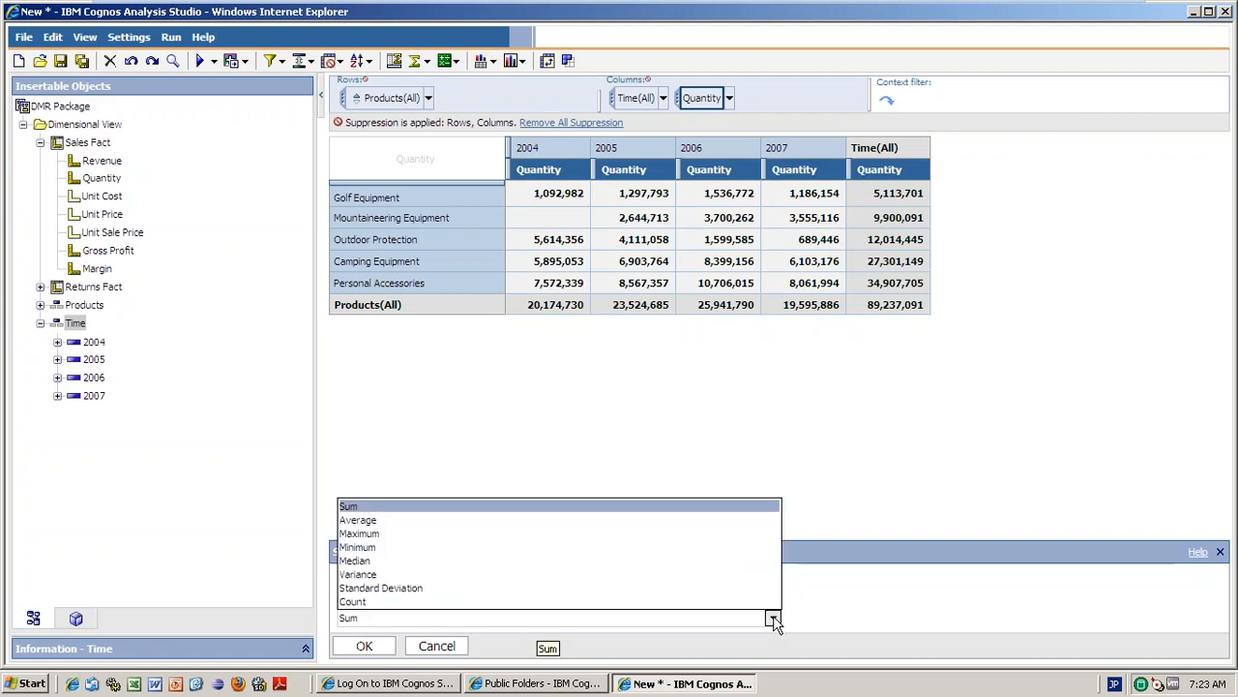
pyautogui.click(391, 522)
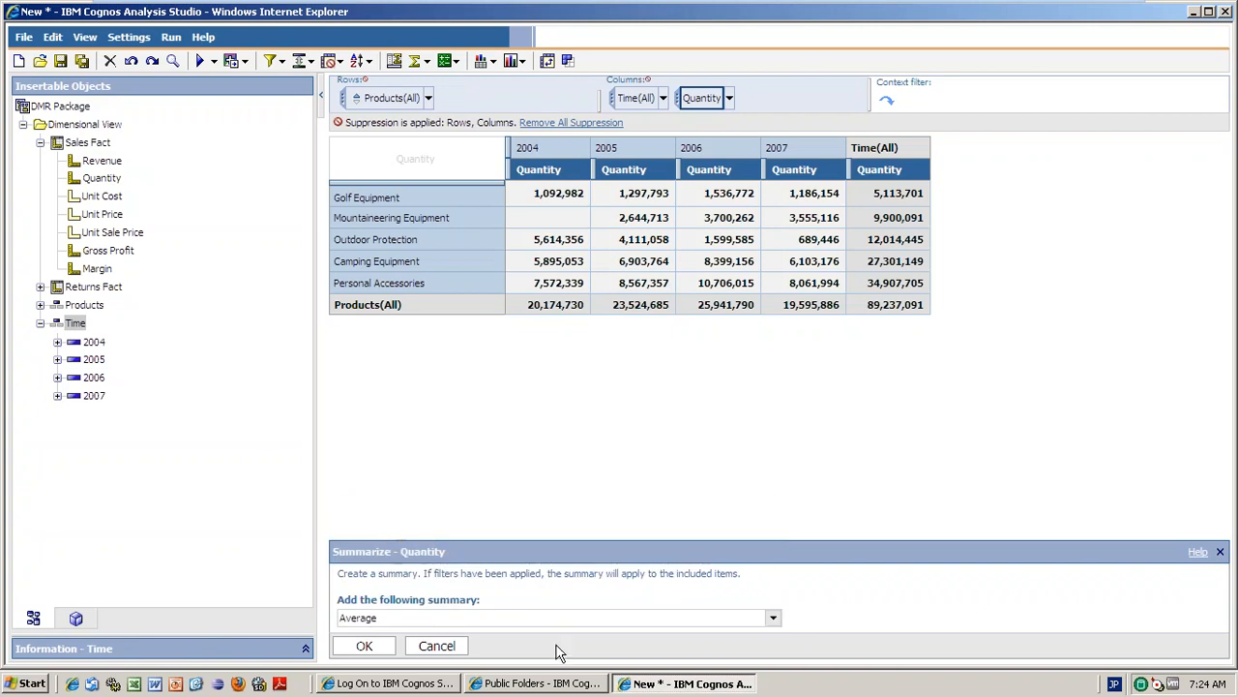
pyautogui.click(358, 648)
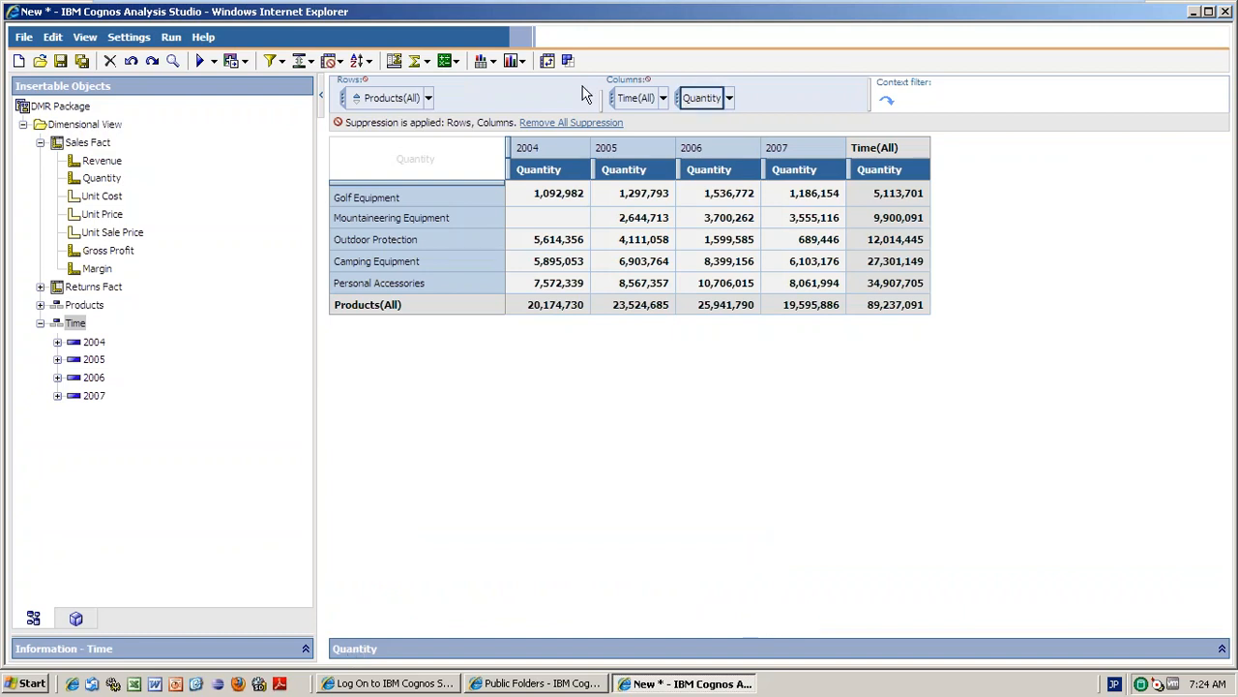
# Remove the Quantity header level and add an Average summary column for the year columns.
pyautogui.rightClick(506, 168)
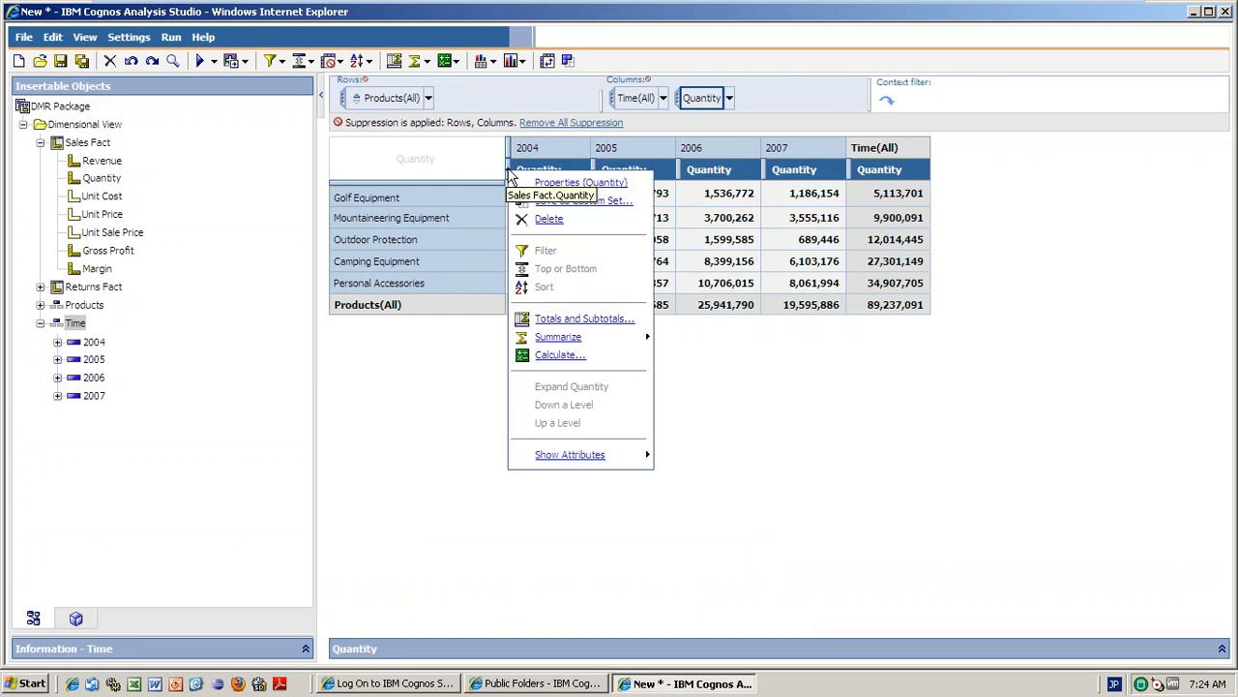
pyautogui.click(549, 222)
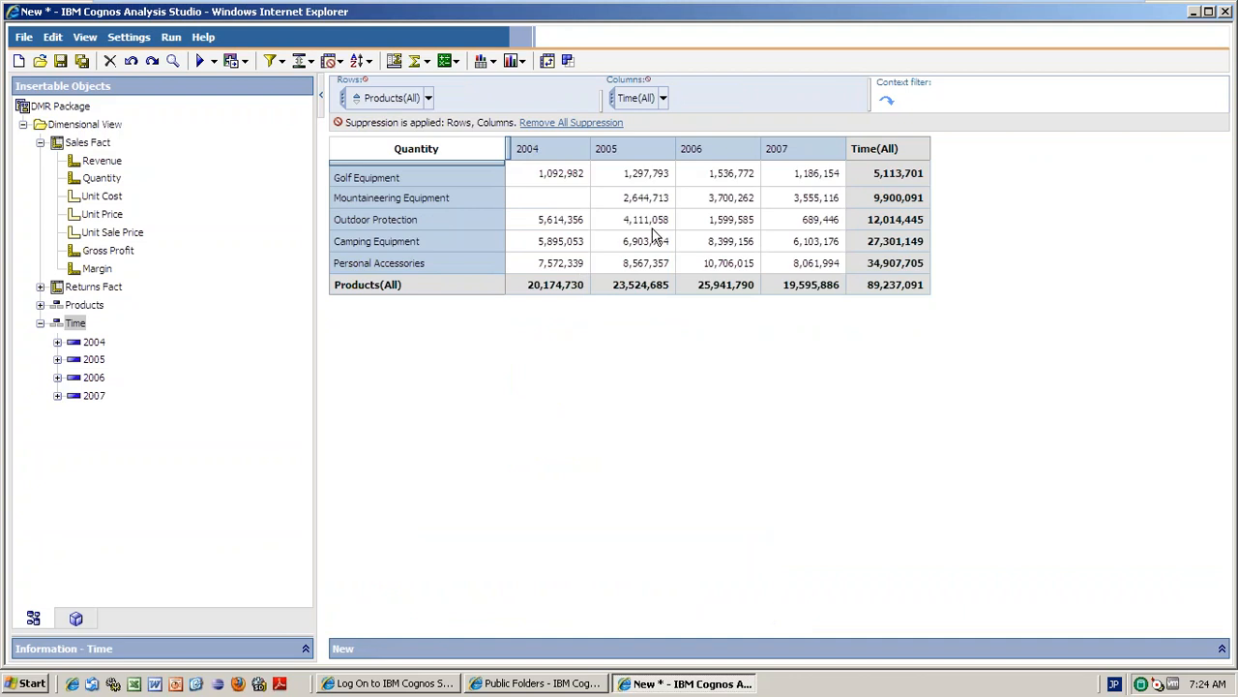
pyautogui.click(811, 155)
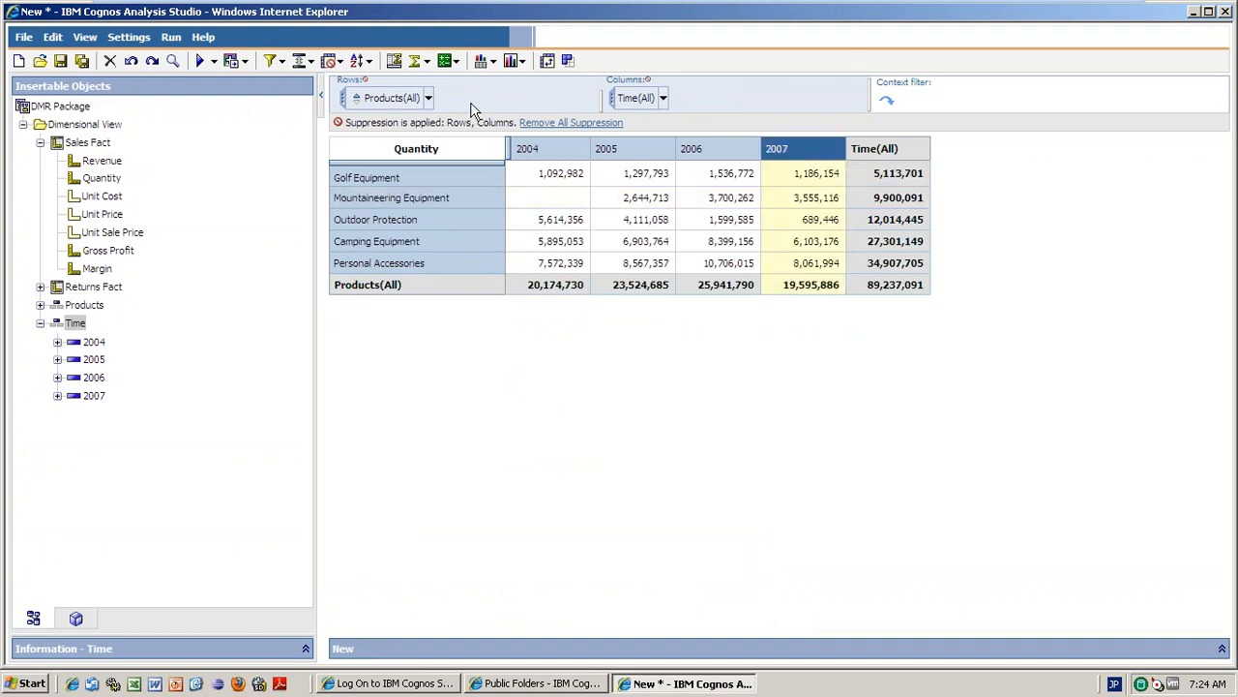
pyautogui.click(416, 61)
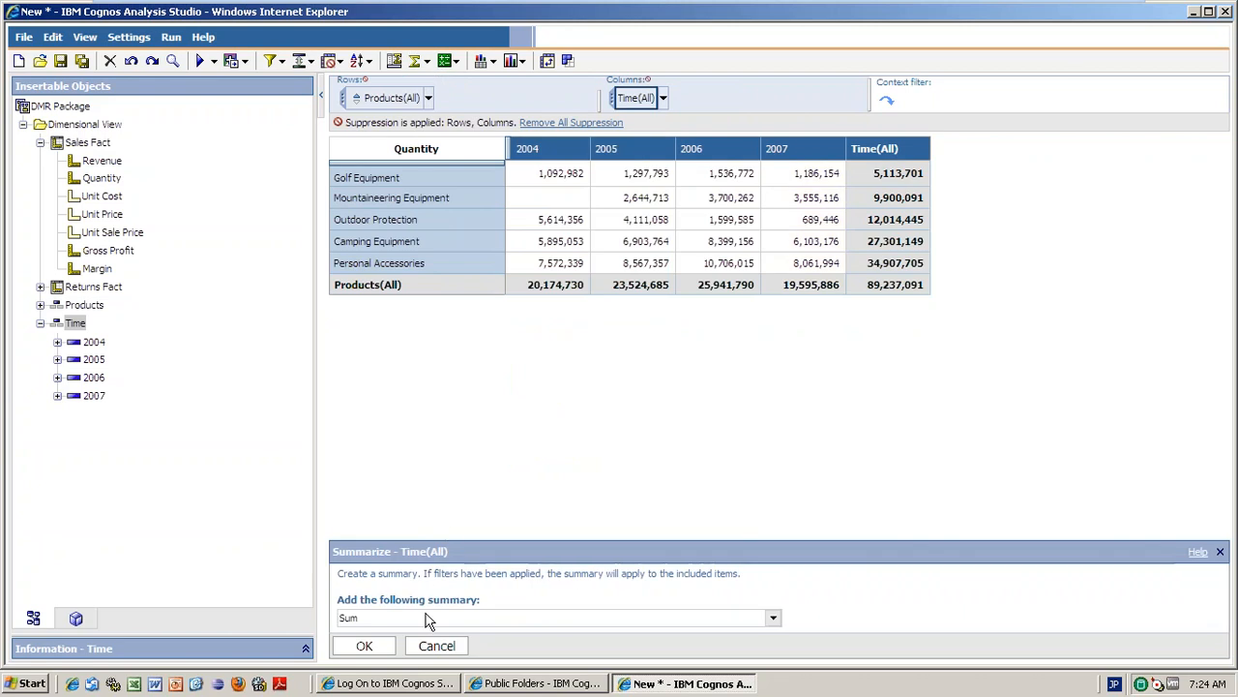
pyautogui.click(773, 618)
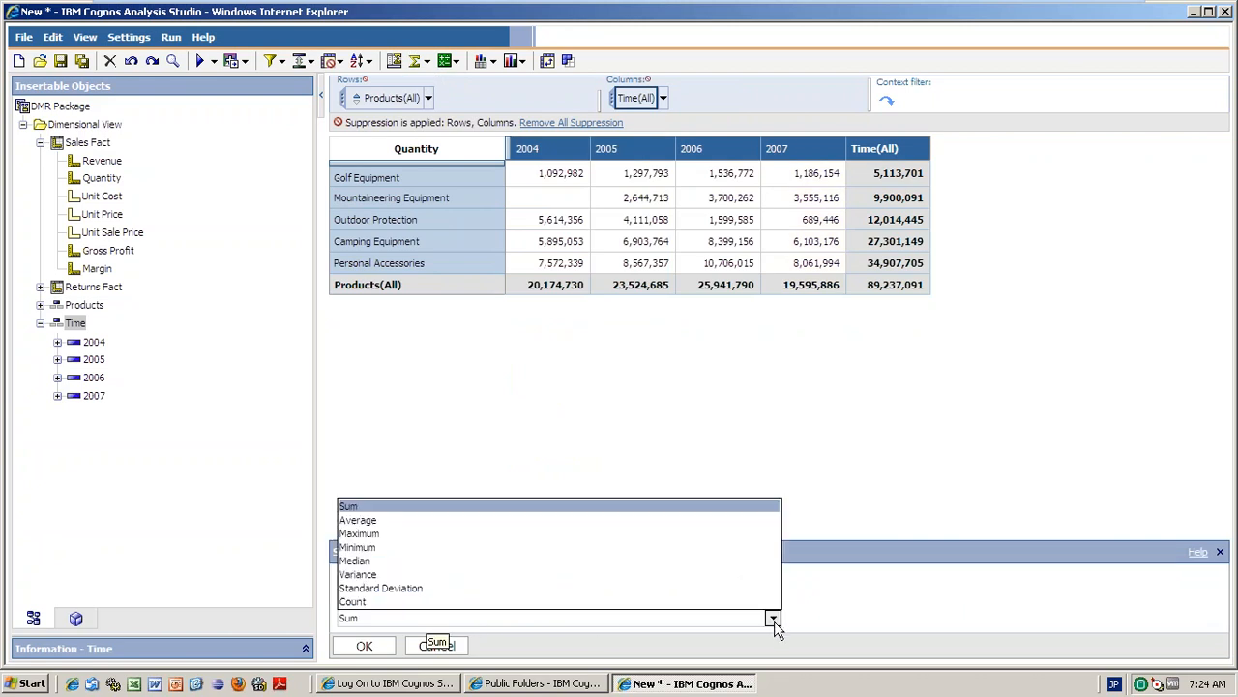
pyautogui.click(358, 520)
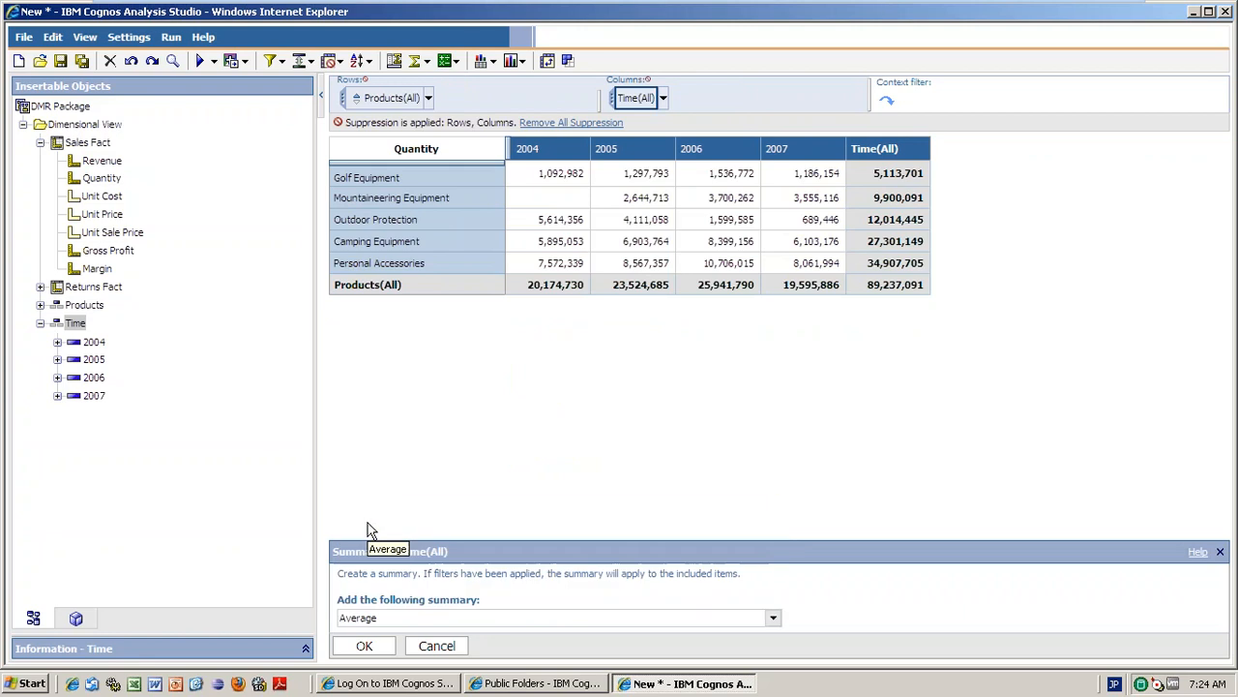
pyautogui.click(367, 636)
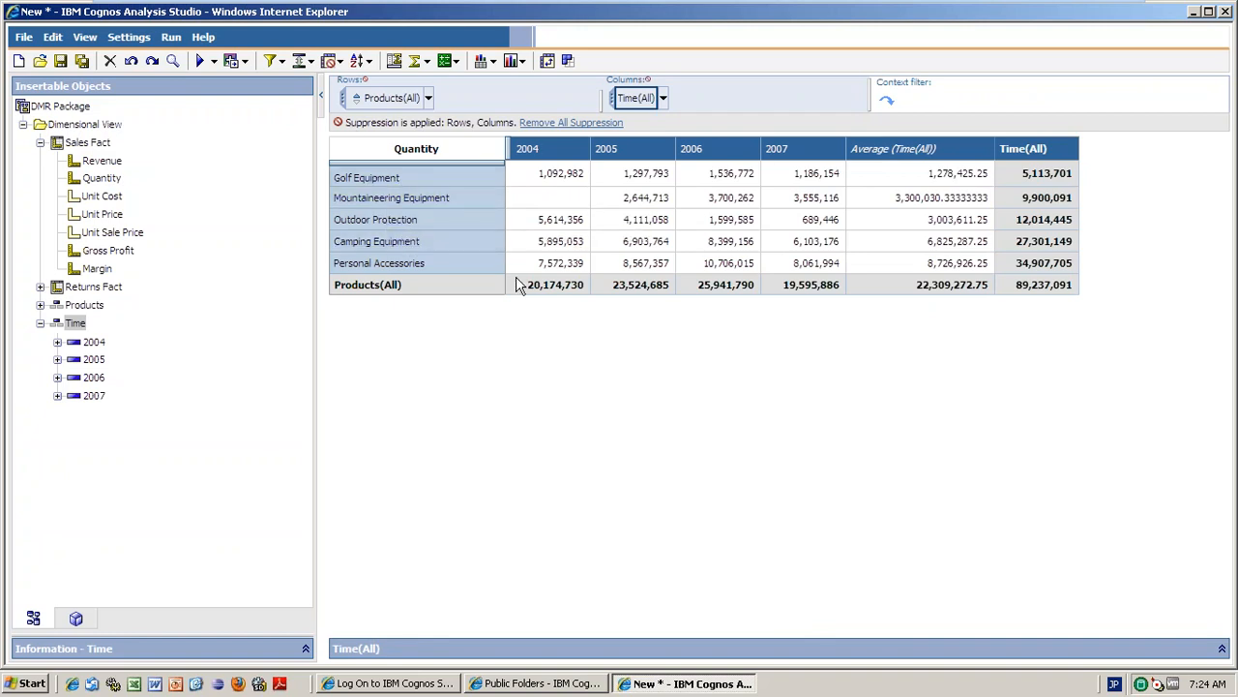
# Add an Average (Products(All)) summary row, giving 5,043,682.5 for 2004.
pyautogui.click(456, 268)
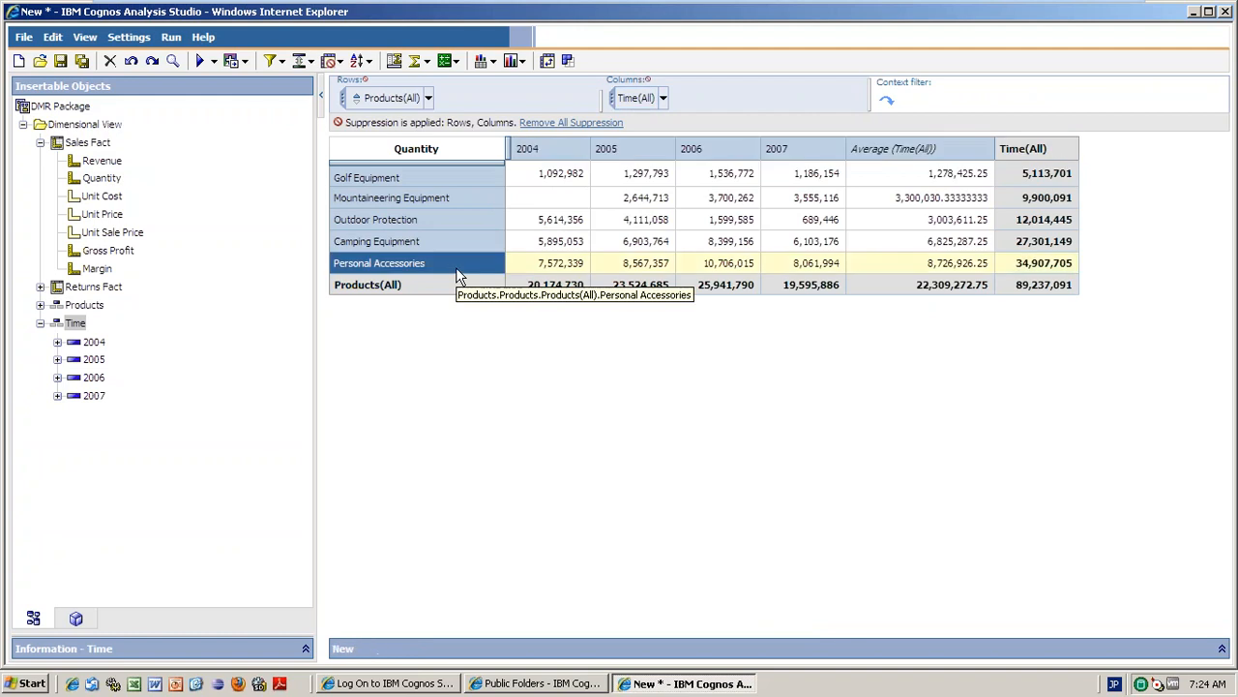
pyautogui.click(430, 66)
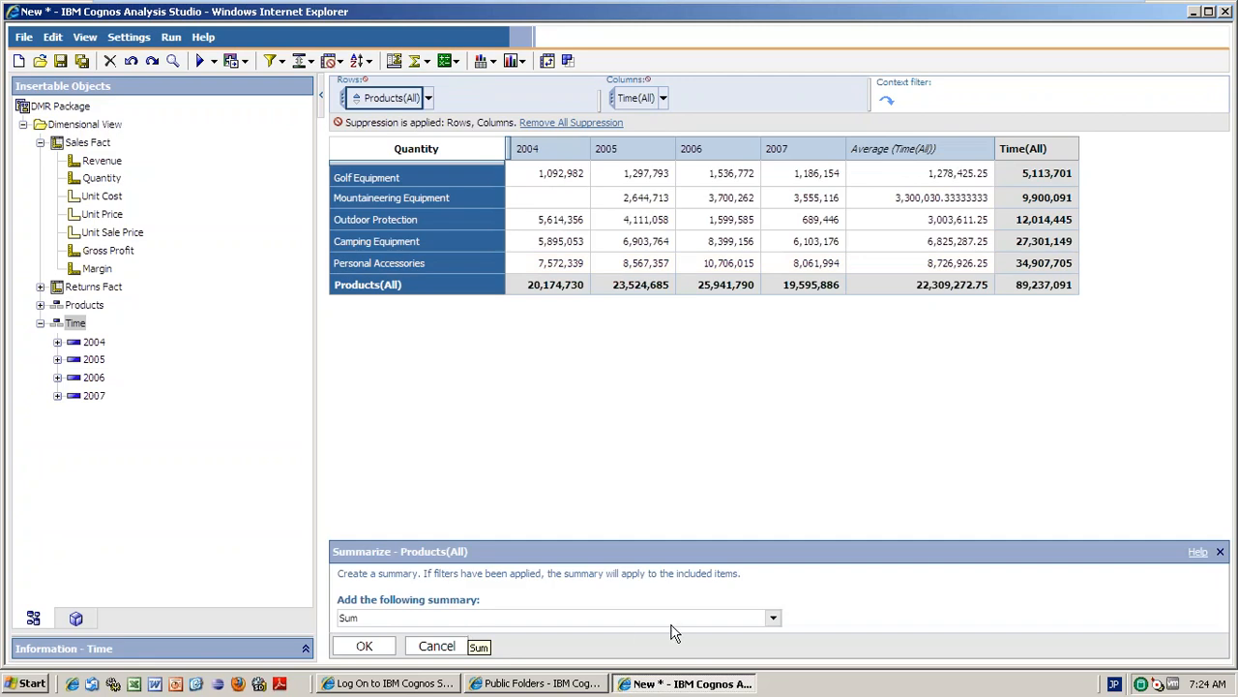
pyautogui.click(773, 617)
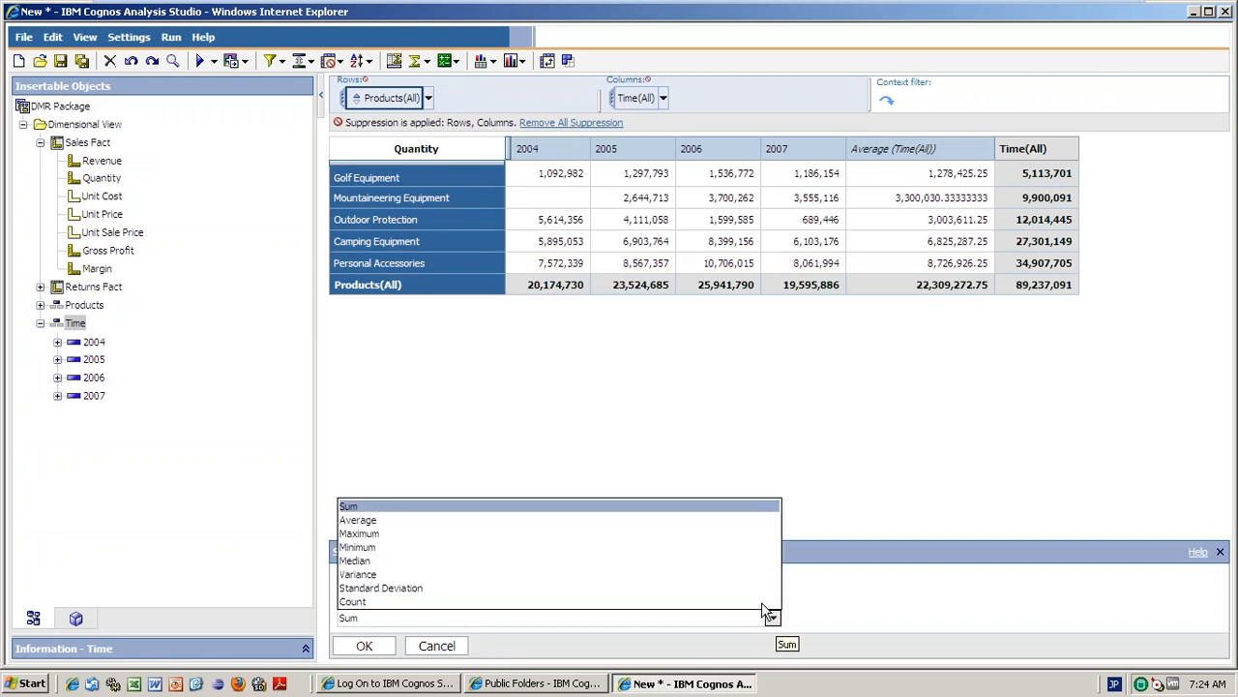
pyautogui.click(396, 523)
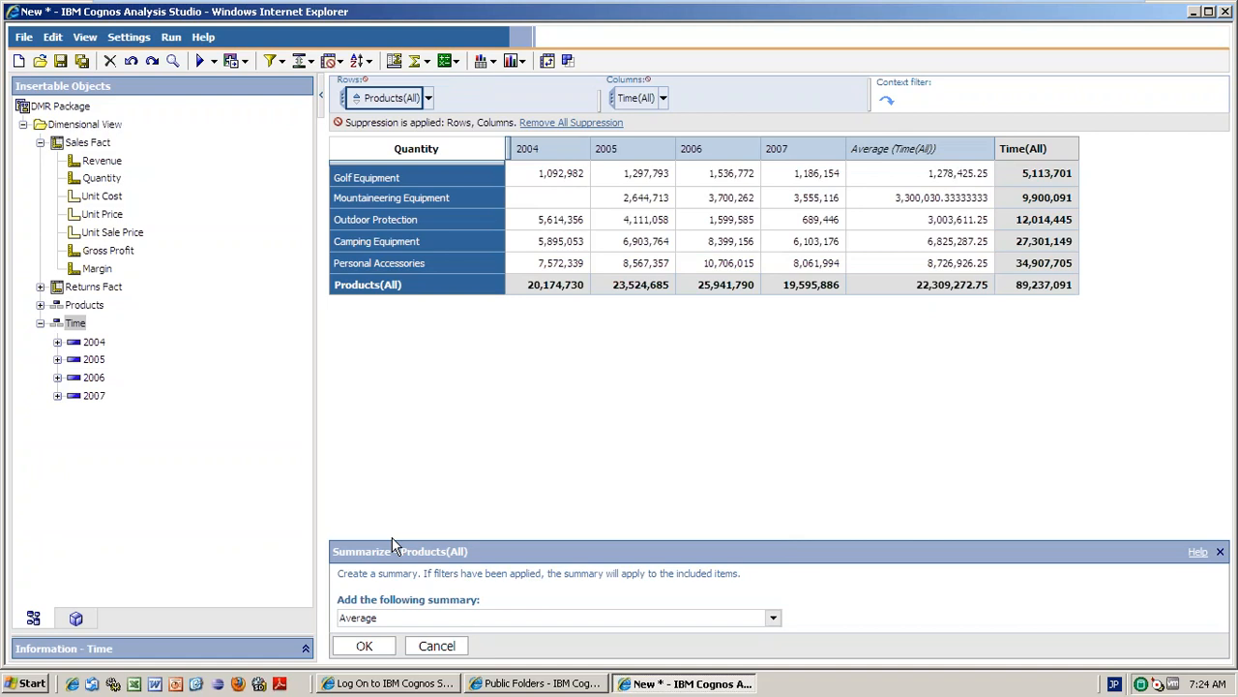
pyautogui.click(363, 645)
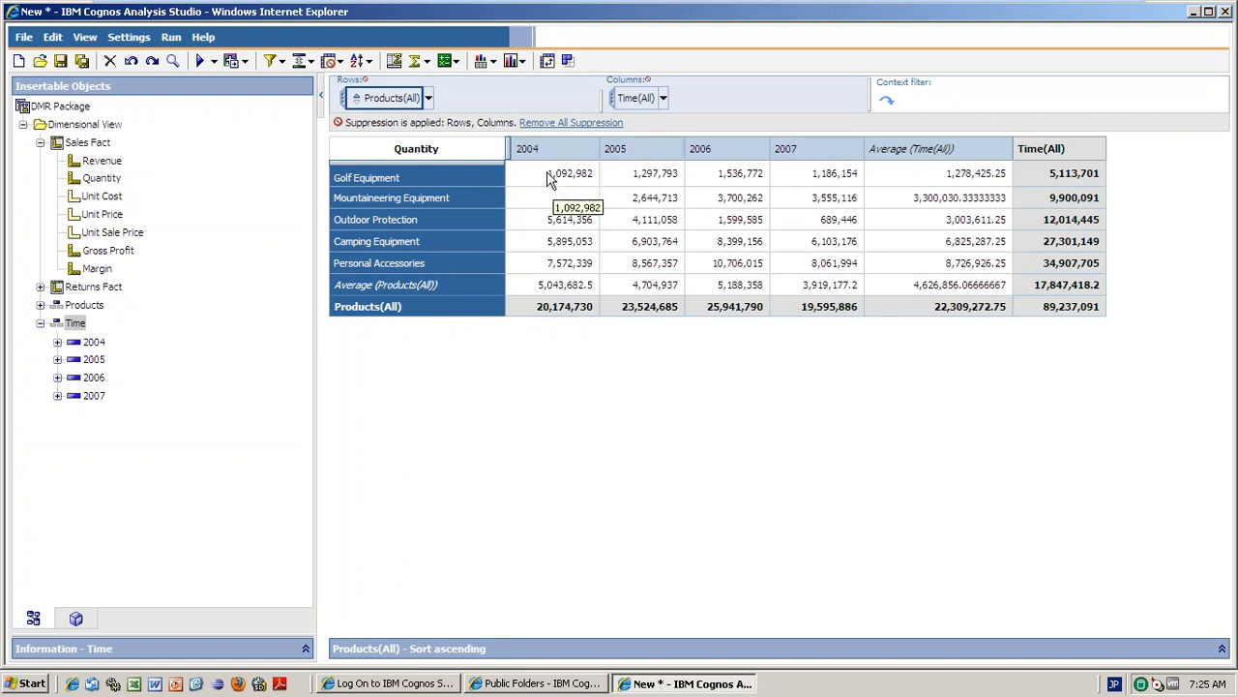
pyautogui.moveTo(547, 180); pyautogui.dragTo(904, 176)
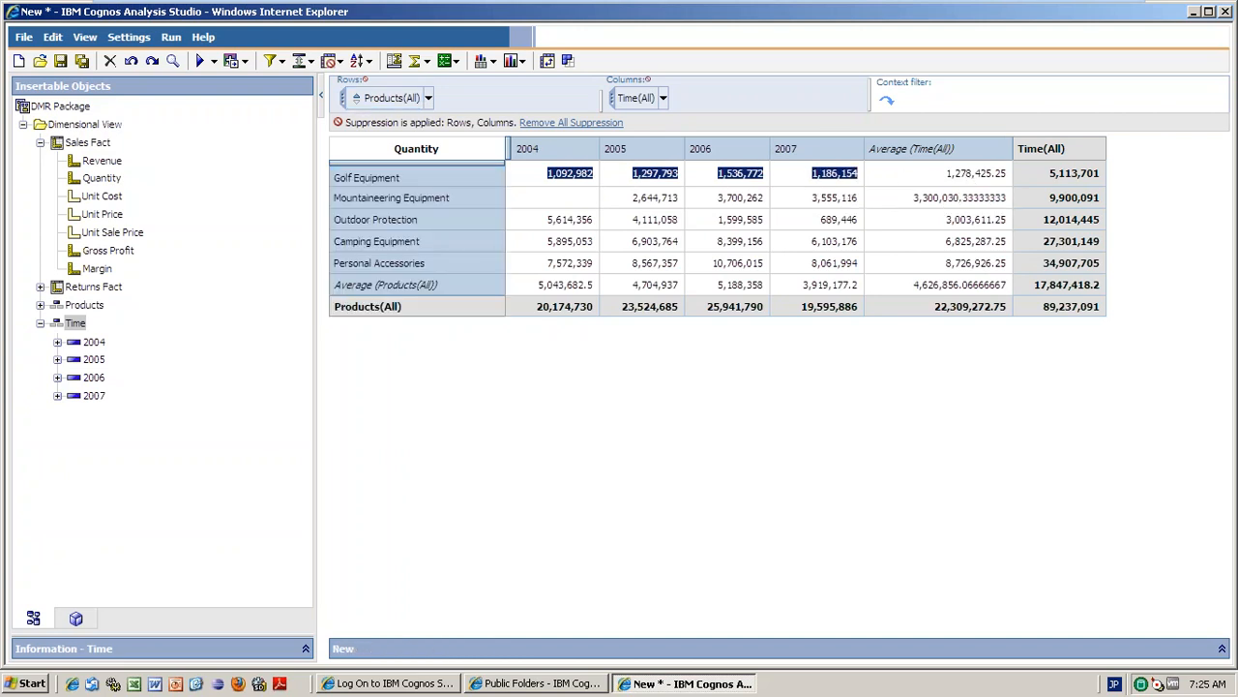
pyautogui.click(584, 206)
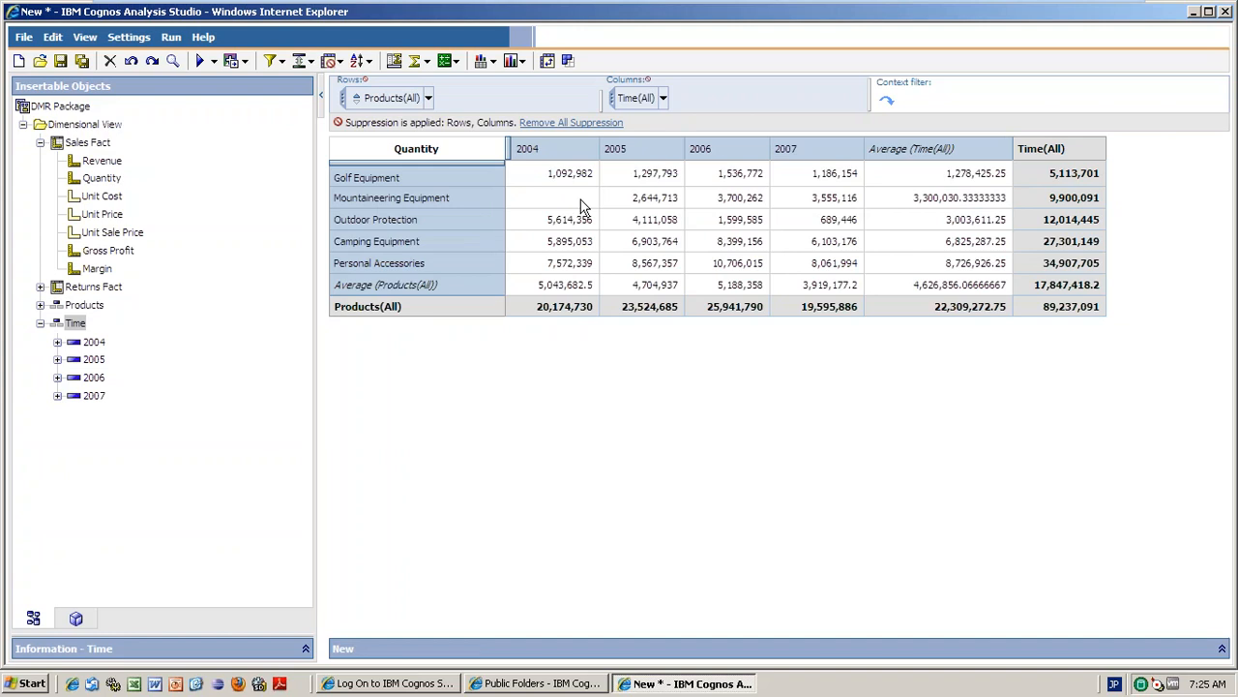
pyautogui.moveTo(584, 206); pyautogui.dragTo(850, 200)
pyautogui.click(999, 200)
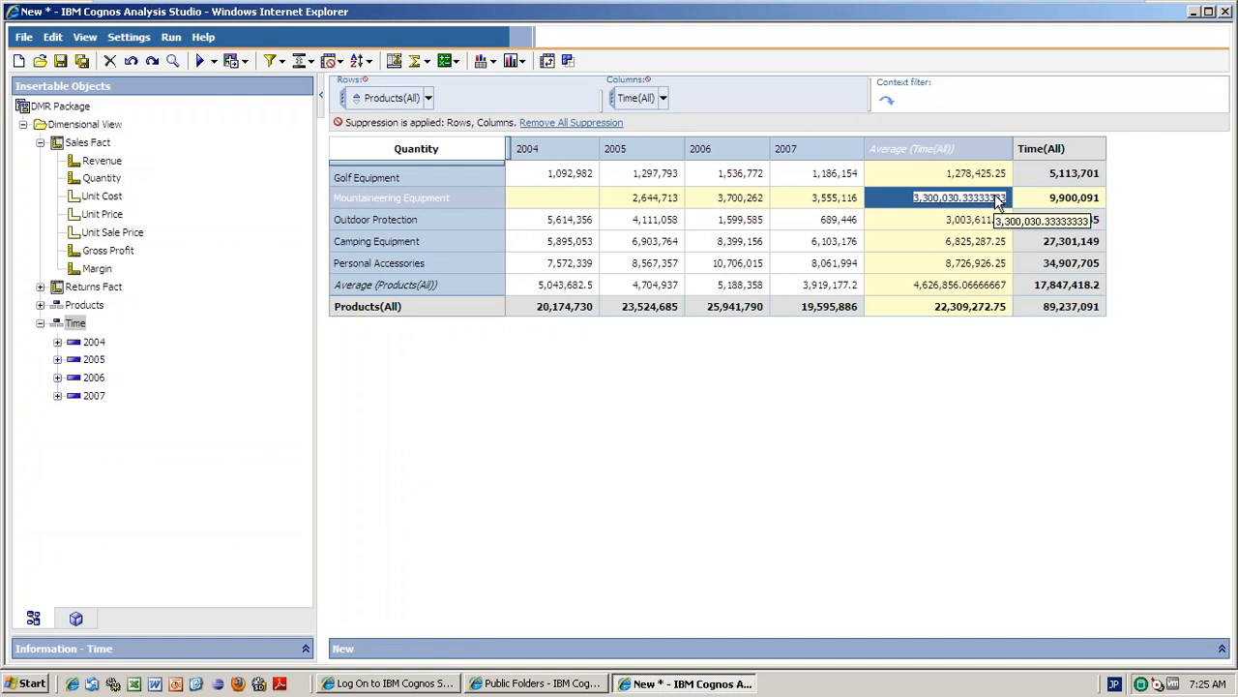
pyautogui.click(576, 147)
pyautogui.keyDown('ctrl'); pyautogui.click(634, 149); pyautogui.keyUp('ctrl')
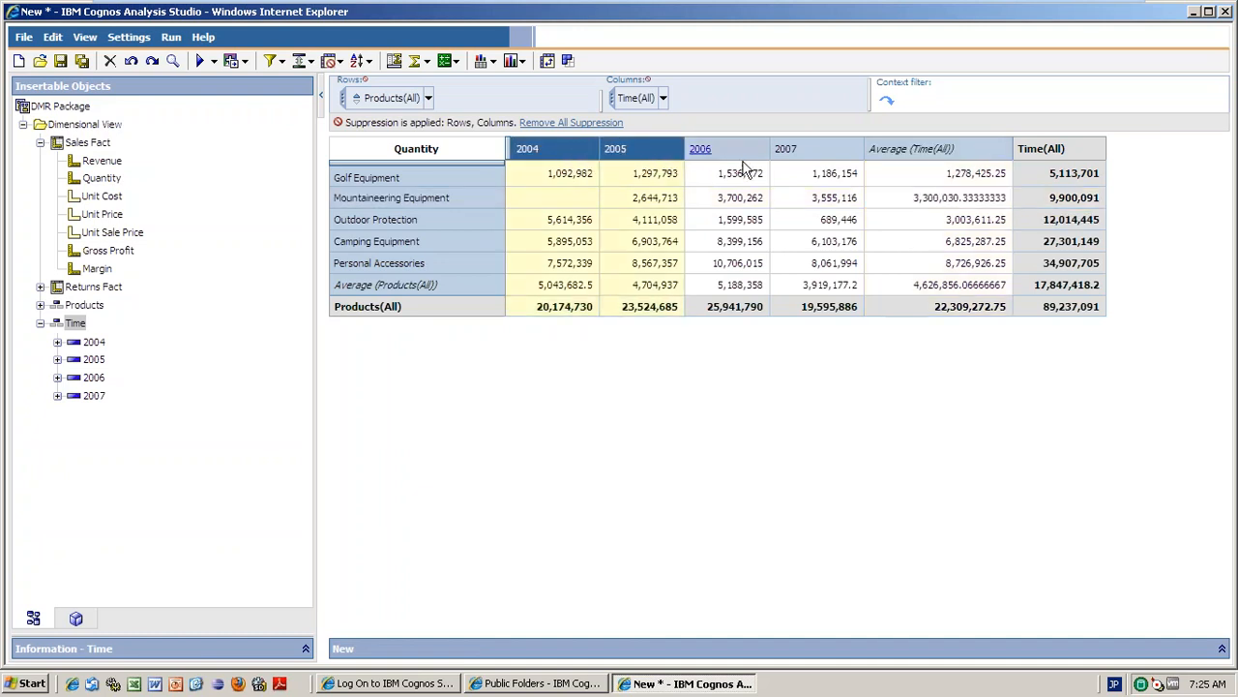
pyautogui.keyDown('ctrl'); pyautogui.click(740, 149); pyautogui.keyUp('ctrl')
pyautogui.keyDown('ctrl'); pyautogui.click(802, 157); pyautogui.keyUp('ctrl')
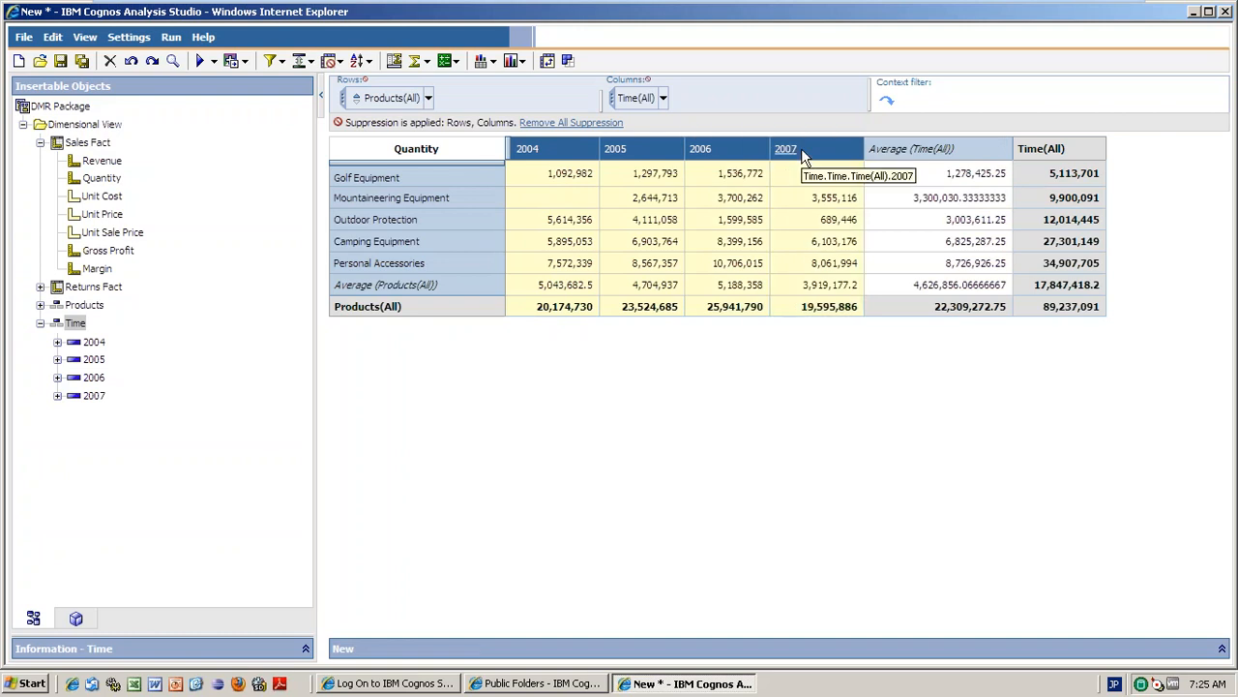
# Add a Variance (Time(All)) summary column, e.g. 36,673,778,507.5833 for Golf Equipment.
pyautogui.click(423, 62)
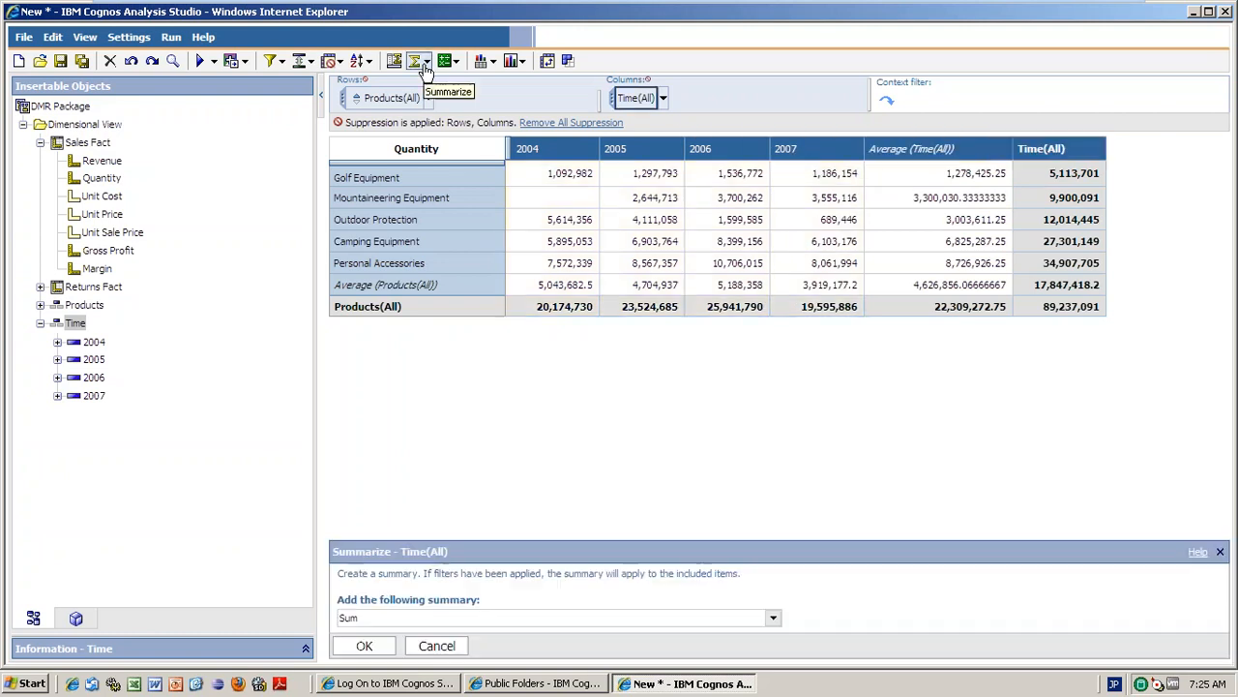
pyautogui.click(772, 620)
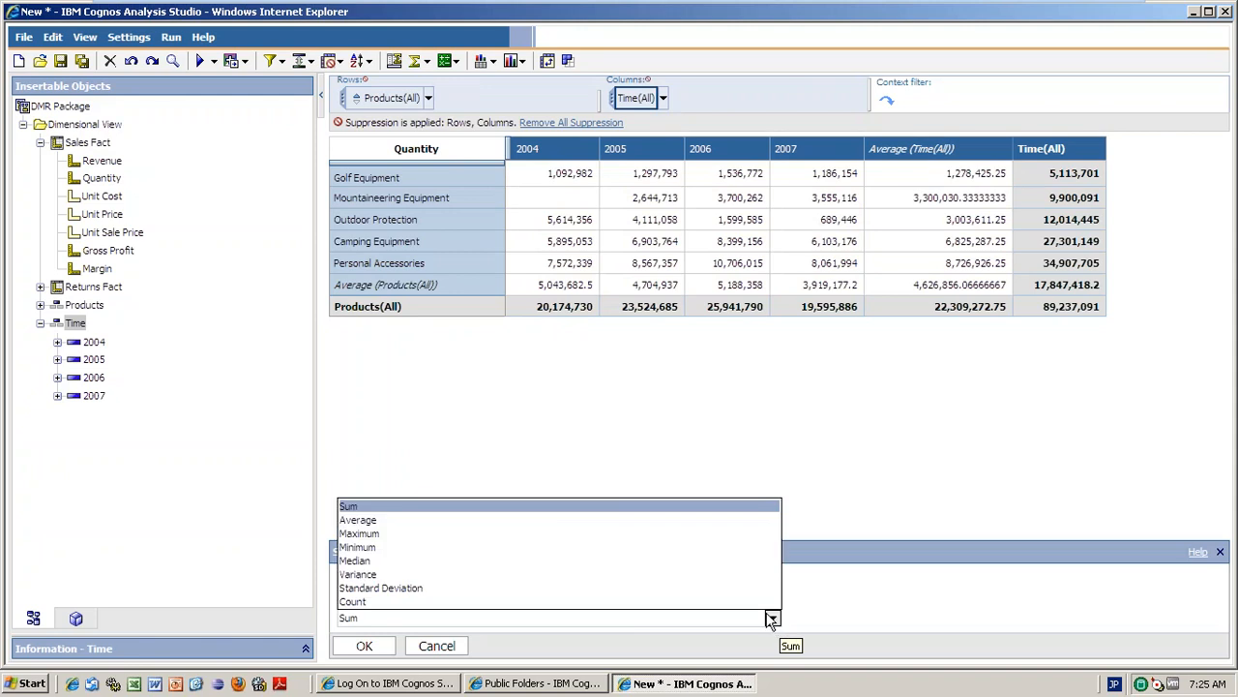
pyautogui.click(431, 578)
pyautogui.click(364, 645)
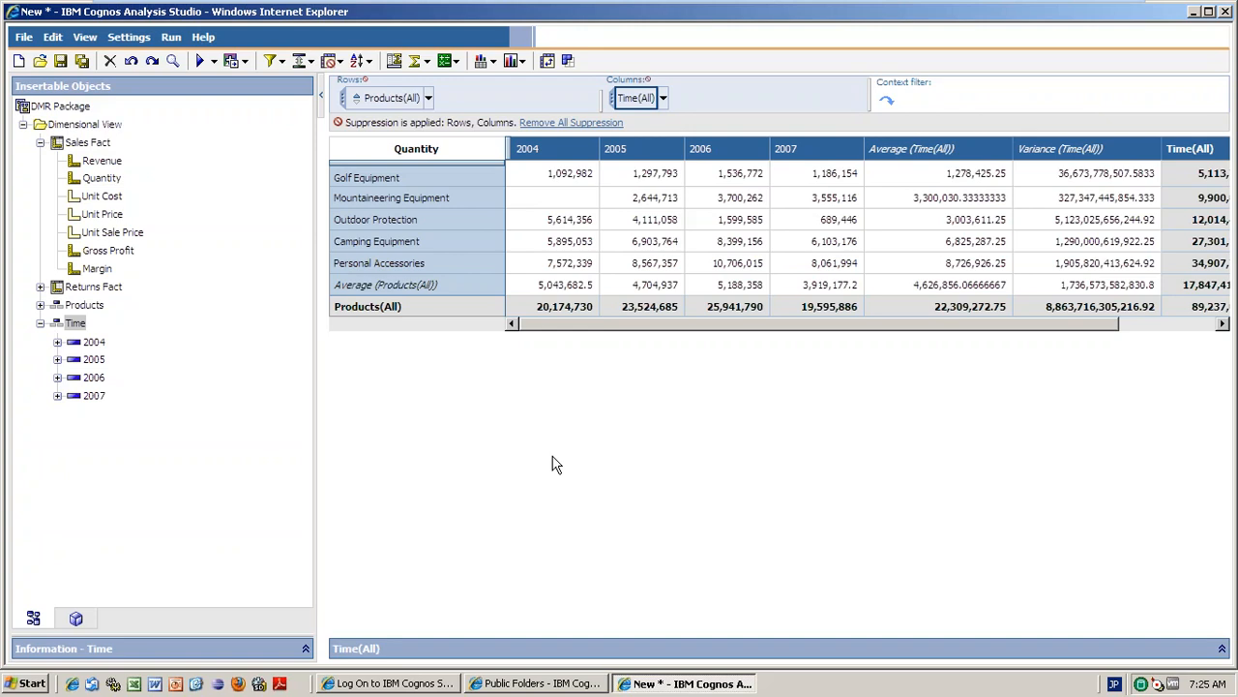
# Delete the Average (Time(All)) and Variance (Time(All)) columns together.
pyautogui.click(983, 158)
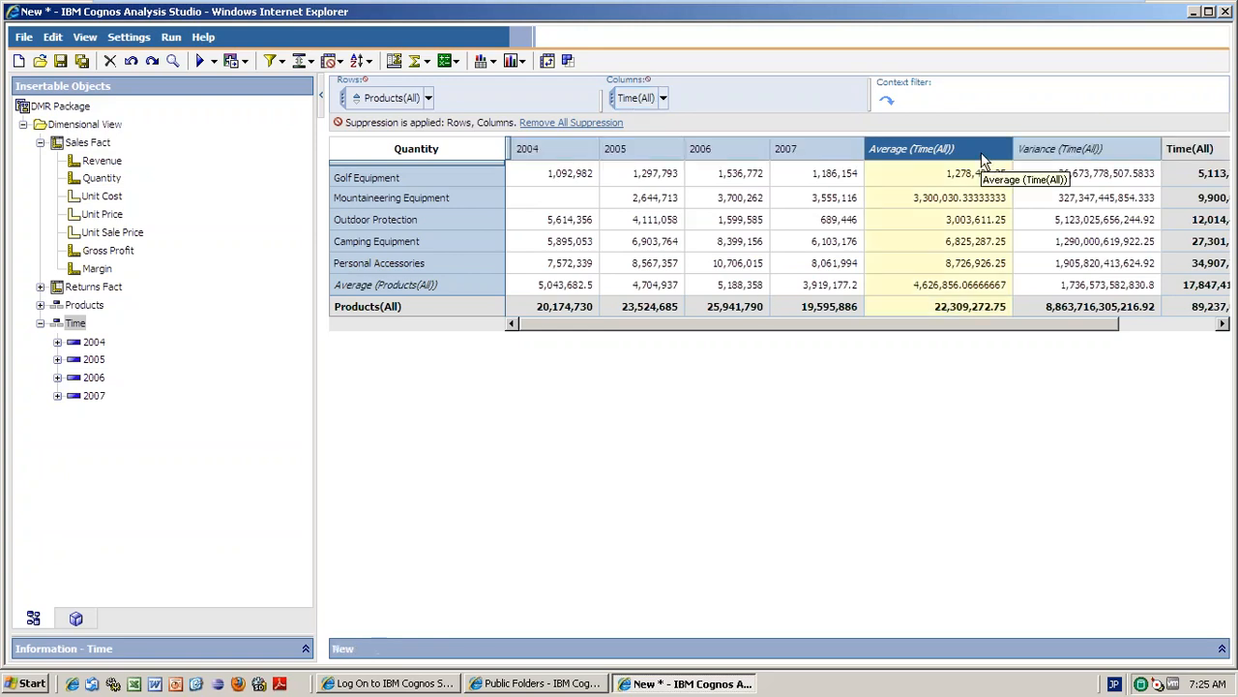
pyautogui.keyDown('ctrl'); pyautogui.click(1120, 157); pyautogui.keyUp('ctrl')
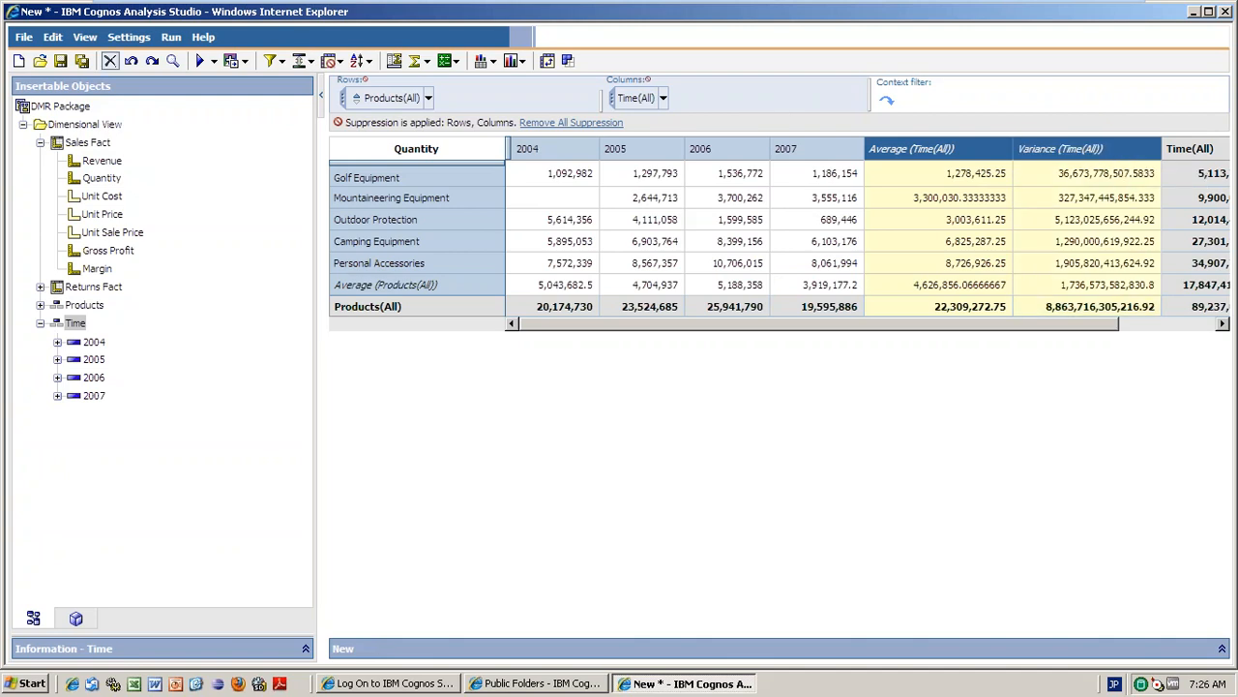
pyautogui.click(111, 61)
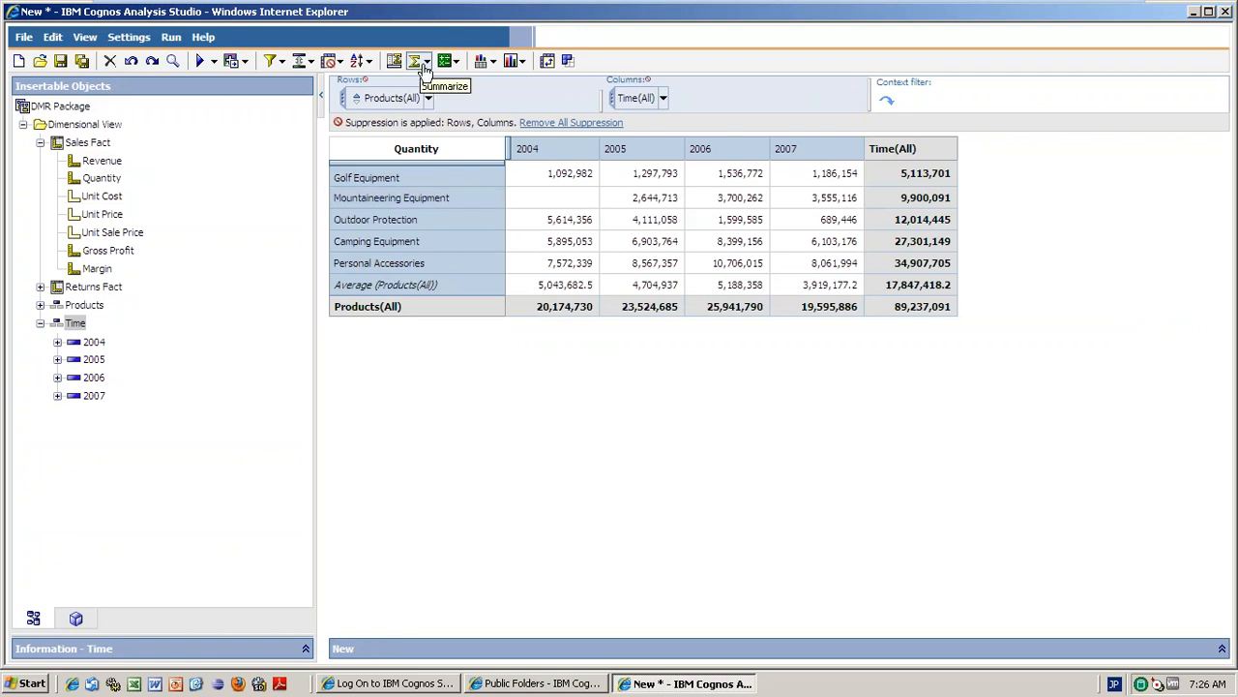
# Insert a % Difference (2004, 2005) column from the 2004 and 2005 headers, showing -14.24% overall.
pyautogui.click(568, 147)
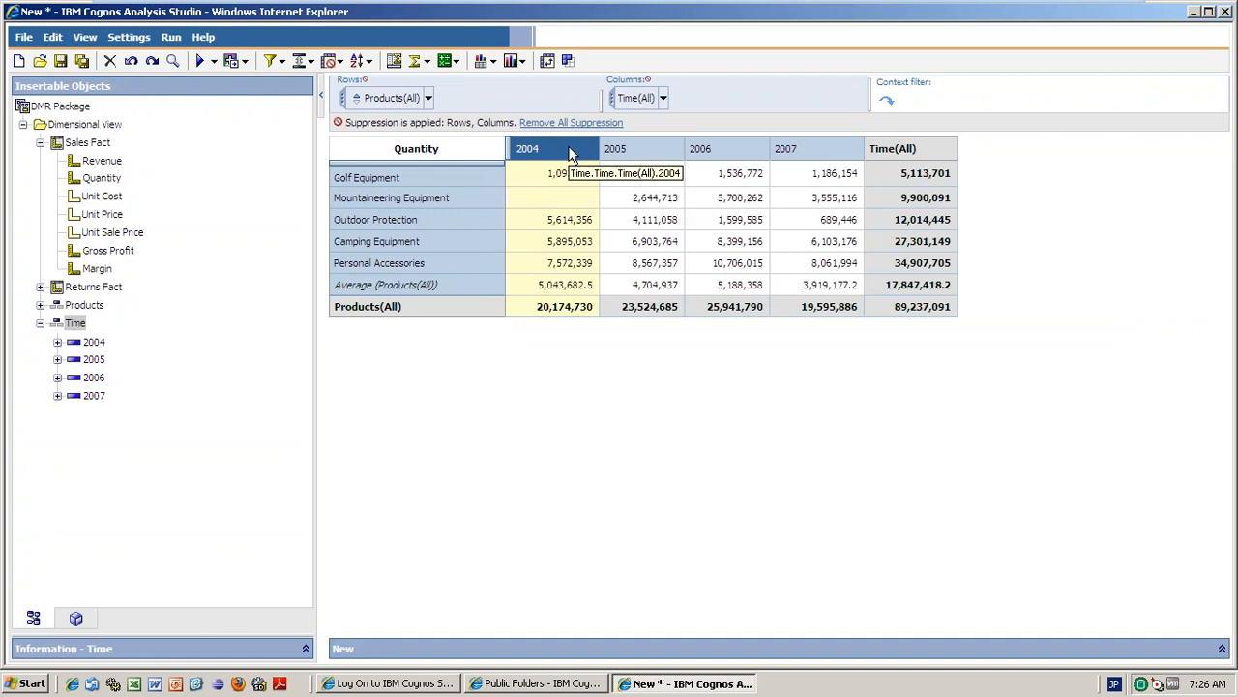
pyautogui.keyDown('ctrl'); pyautogui.click(648, 148); pyautogui.keyUp('ctrl')
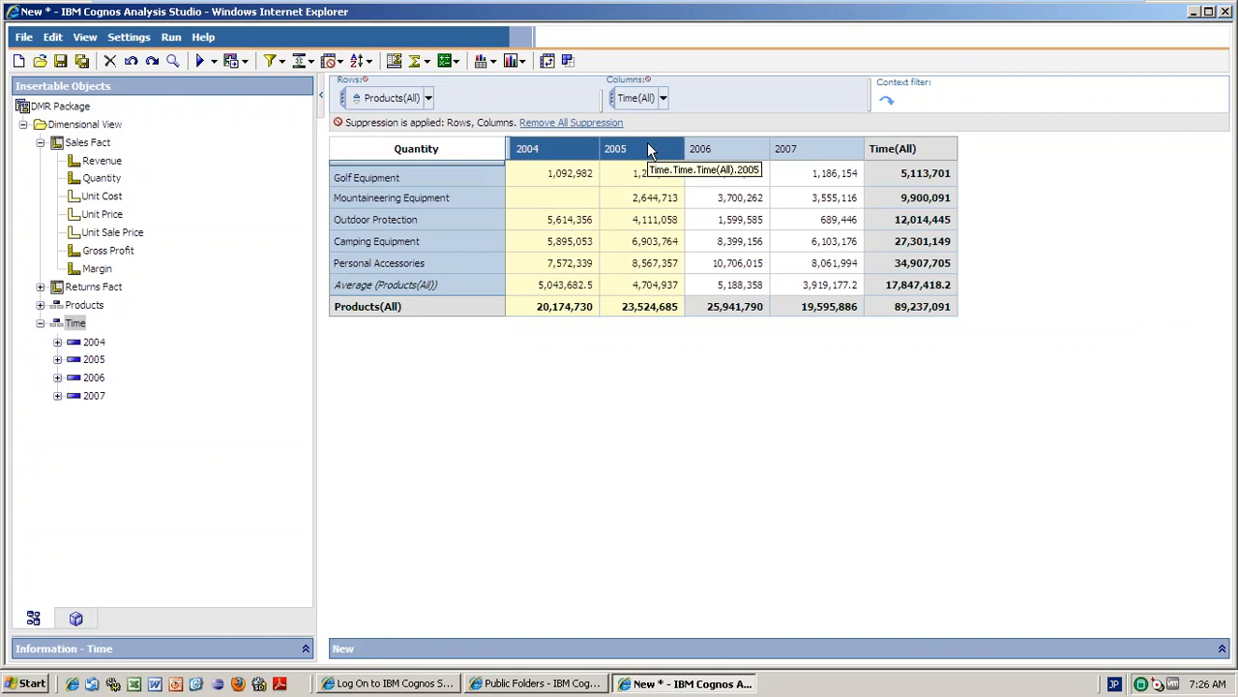
pyautogui.click(456, 66)
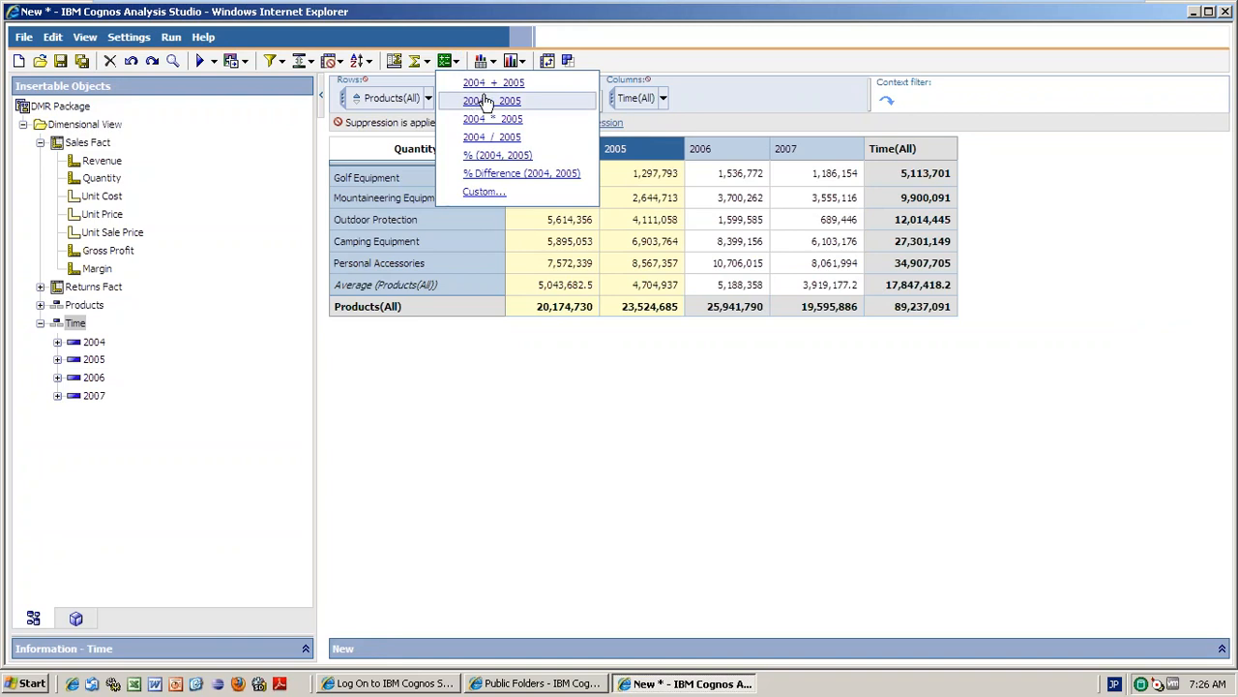
pyautogui.click(513, 173)
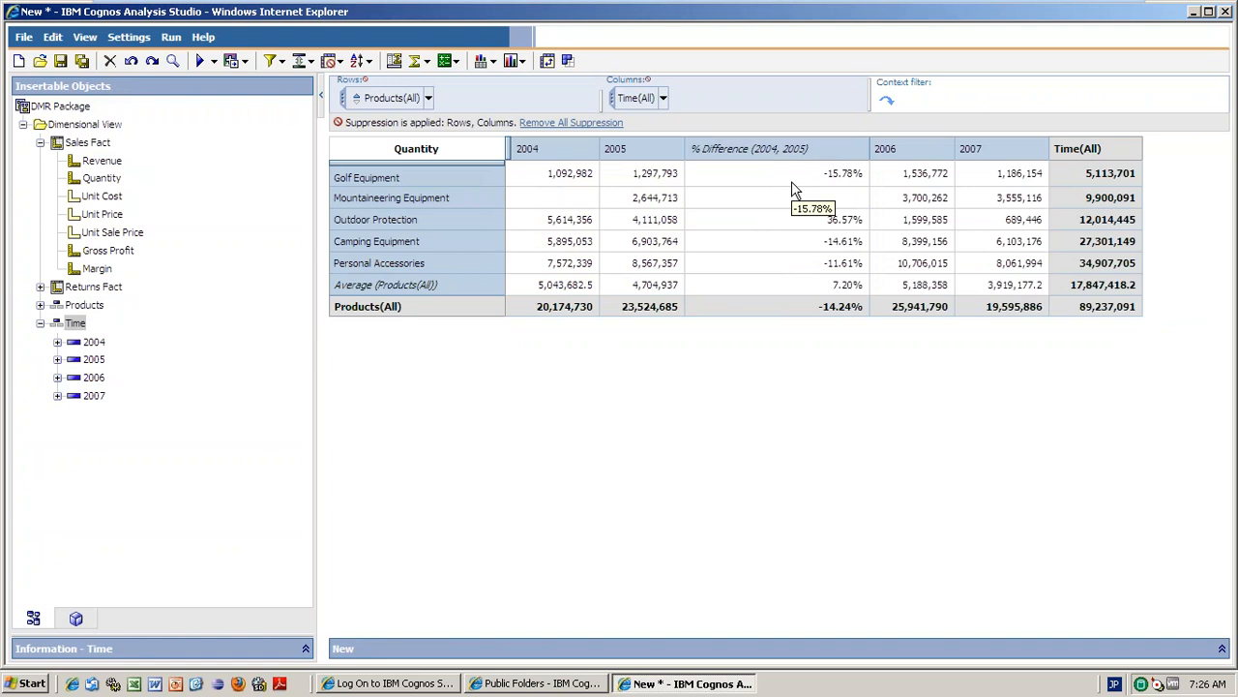
pyautogui.click(757, 150)
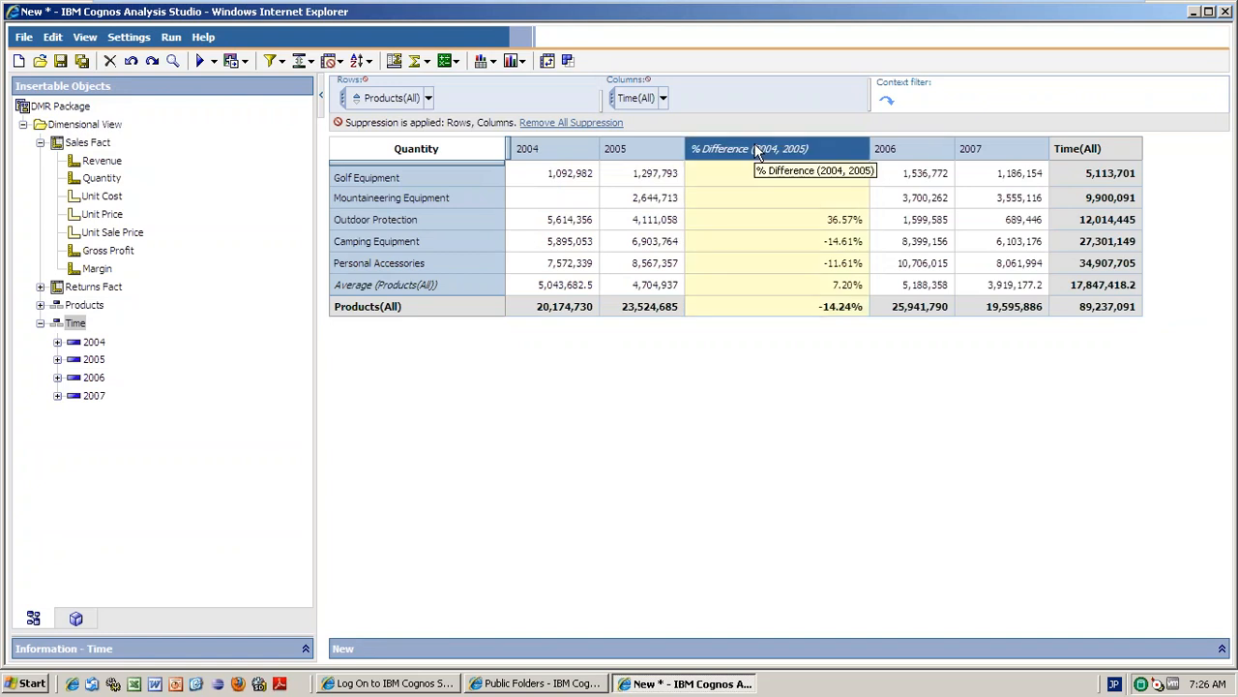
# Give the % Difference (2004, 2005) column the custom name 'Percentage'.
pyautogui.rightClick(757, 150)
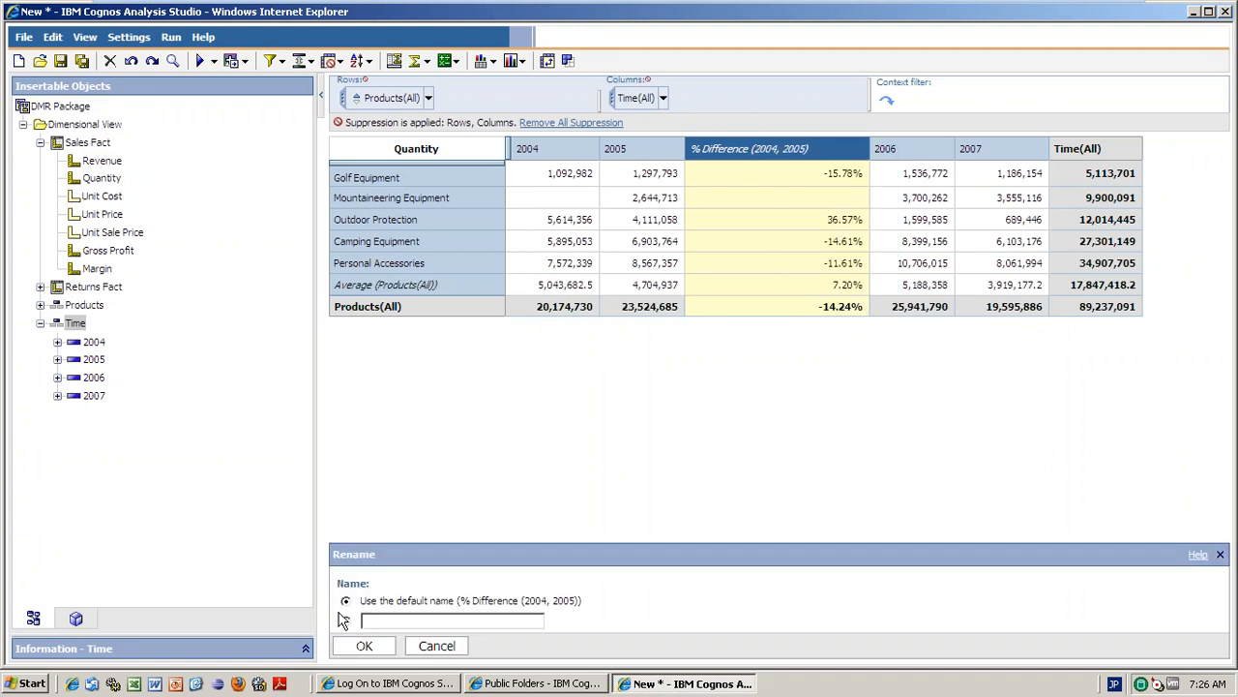
pyautogui.click(347, 620)
pyautogui.click(397, 622)
pyautogui.write('Percentage')
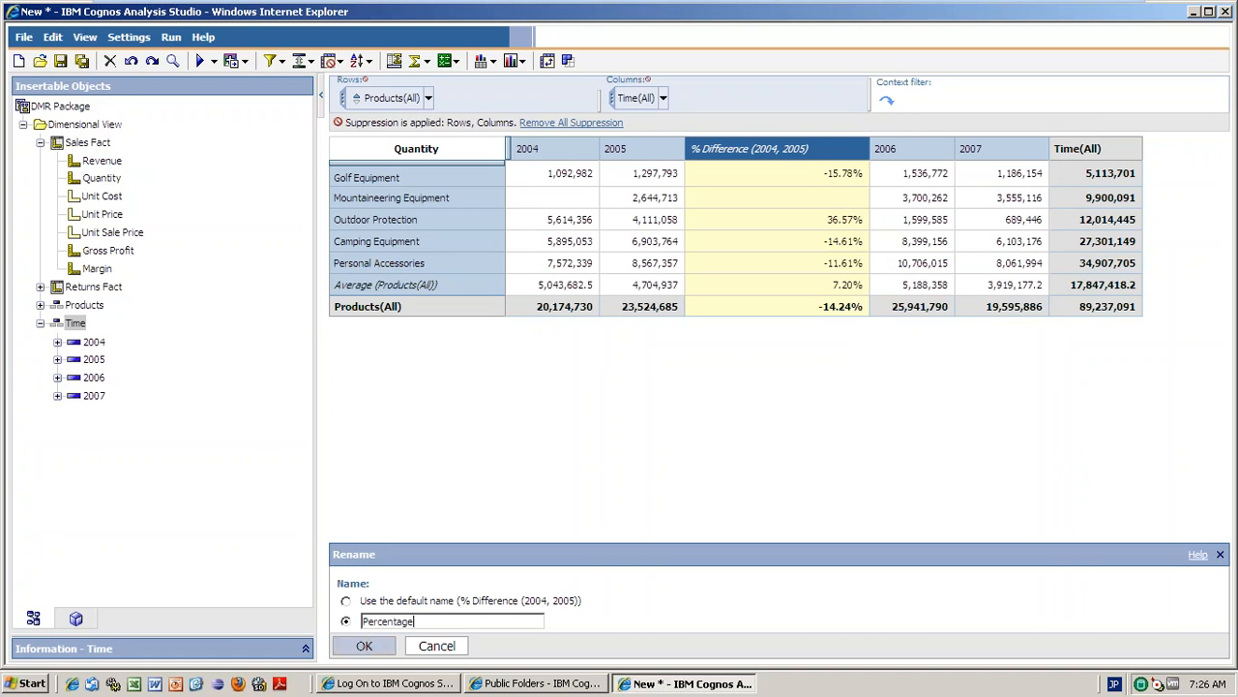
pyautogui.click(364, 646)
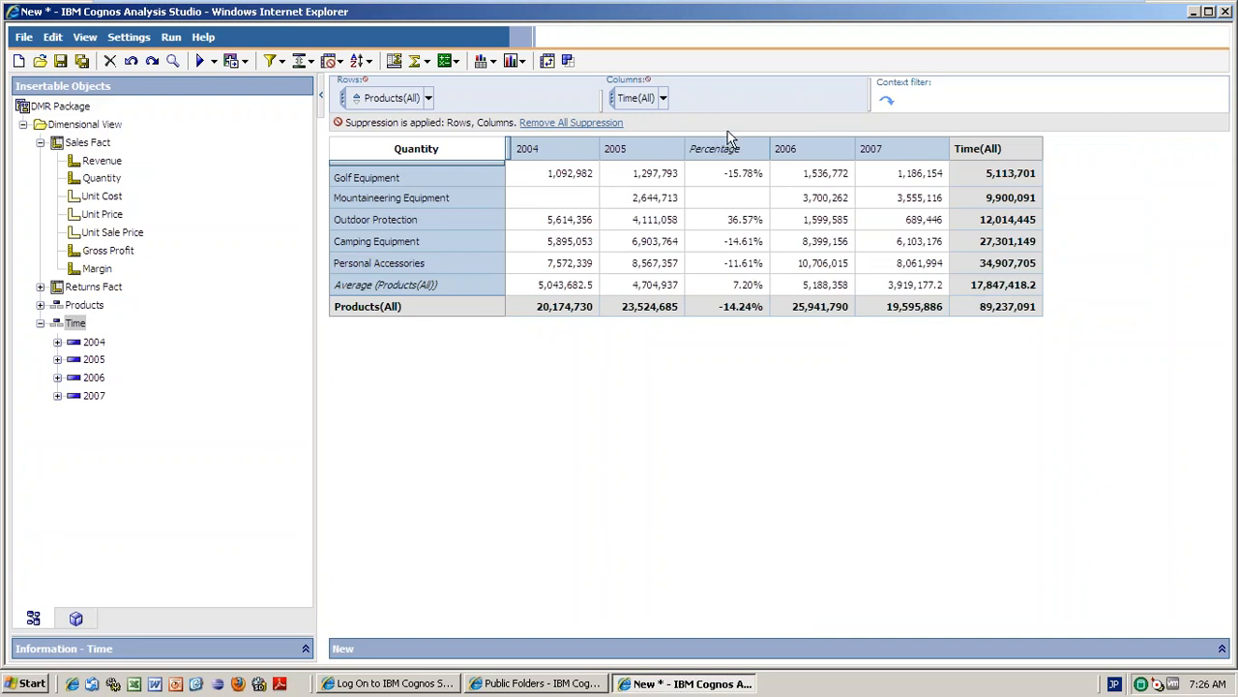
# Review the Percentage calculation's Arithmetic options without saving changes, then delete the column.
pyautogui.rightClick(757, 155)
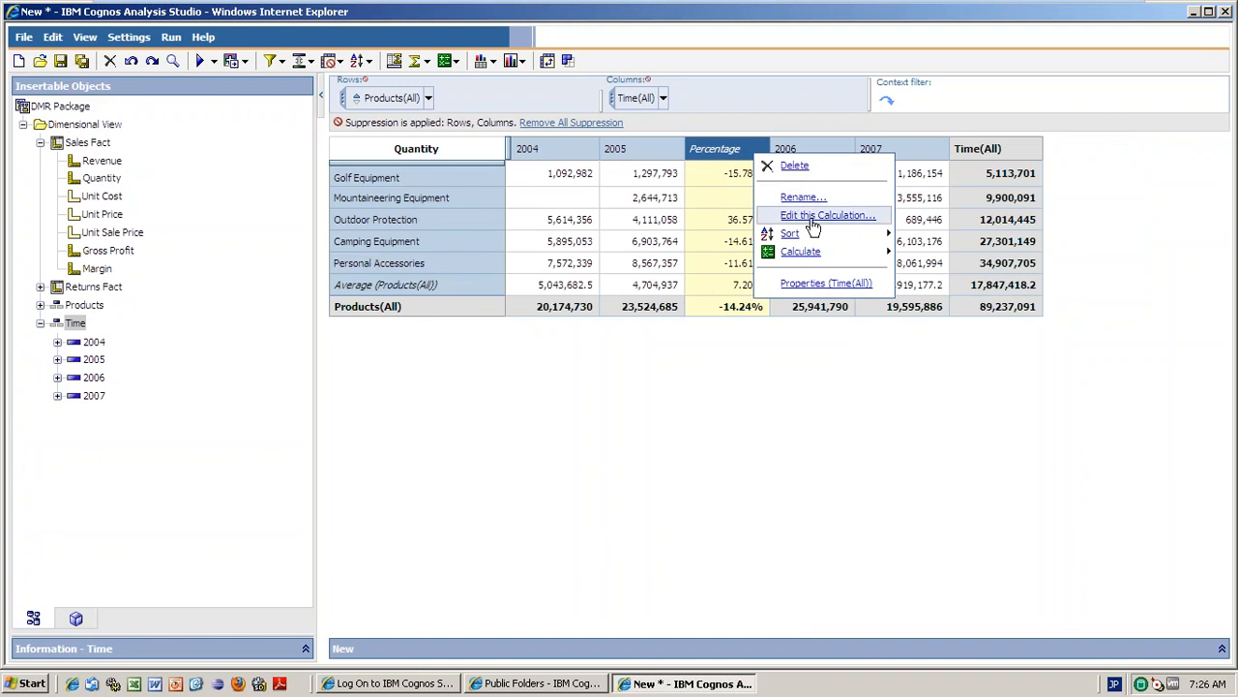
pyautogui.click(813, 220)
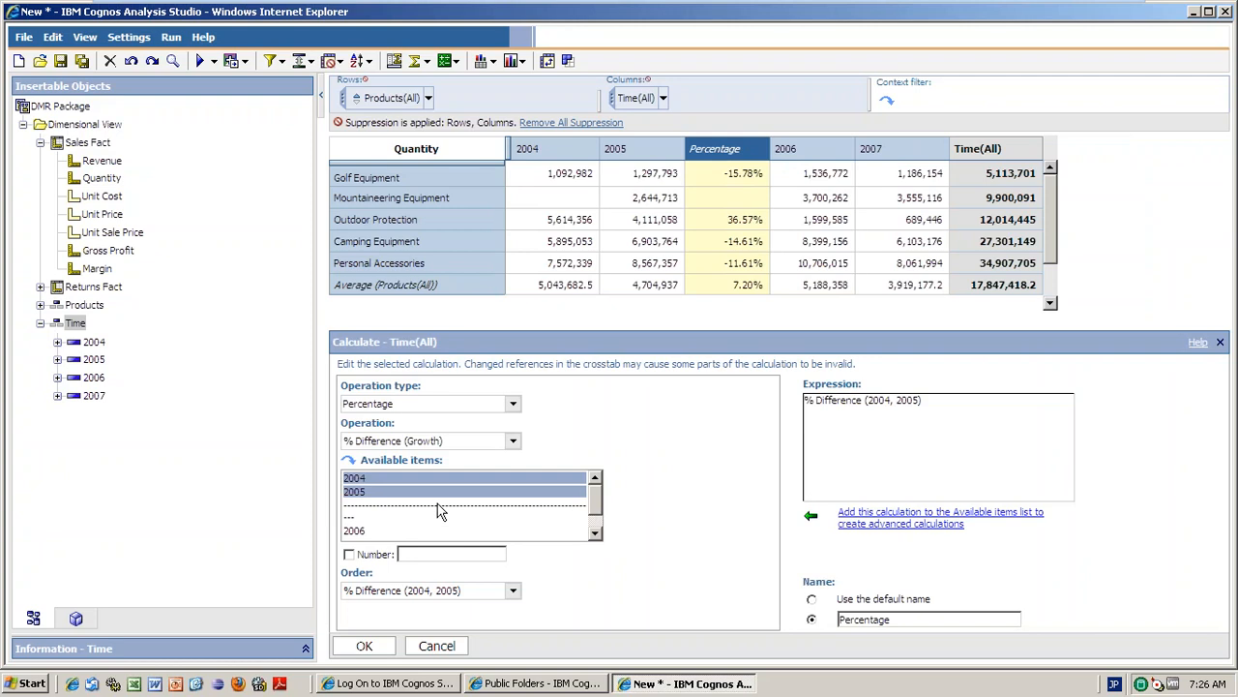
pyautogui.click(515, 404)
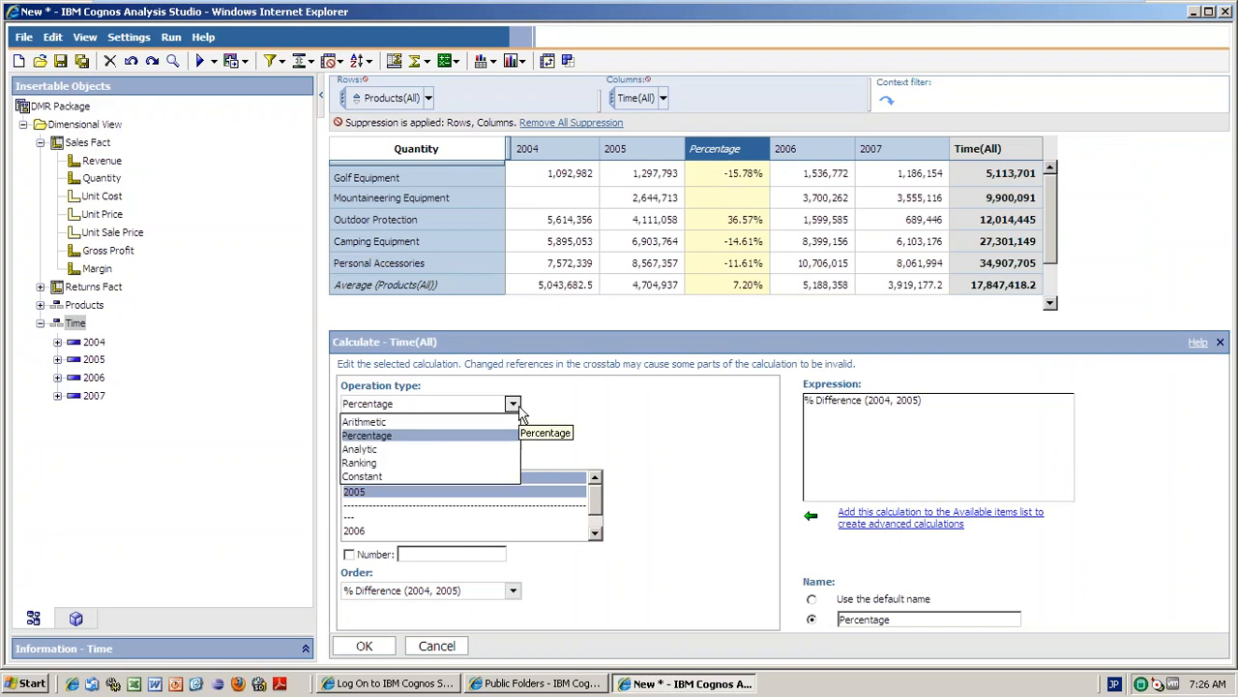
pyautogui.click(387, 423)
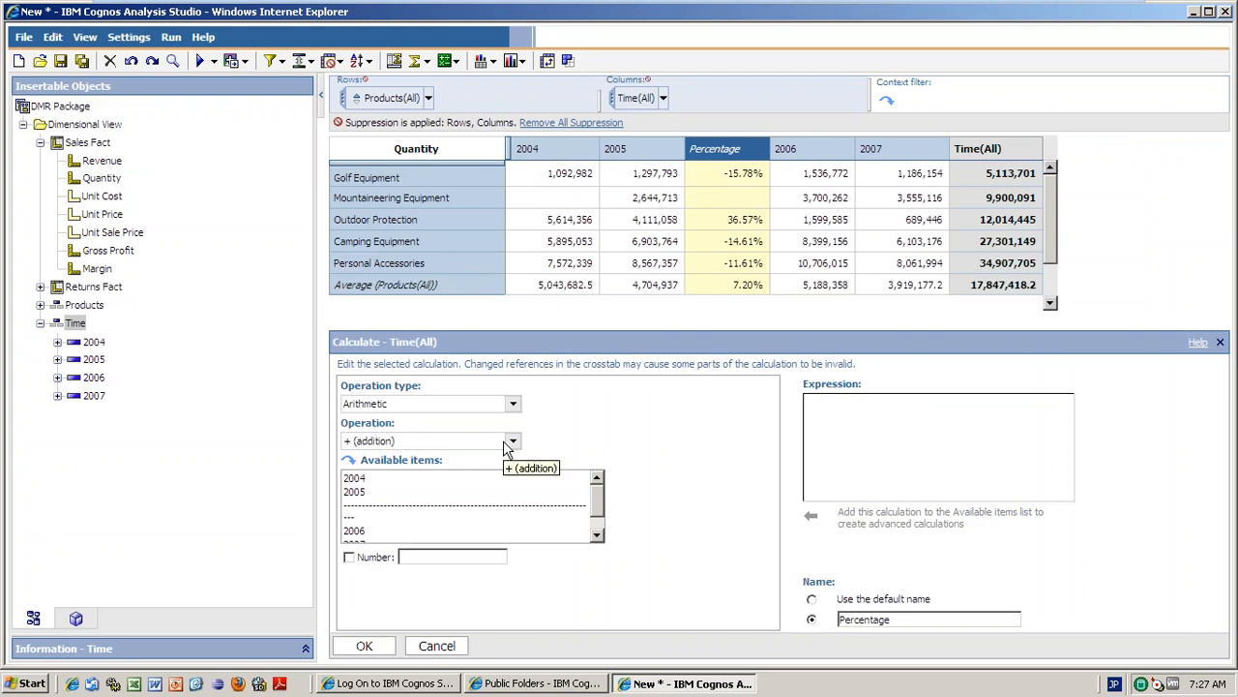
pyautogui.click(512, 442)
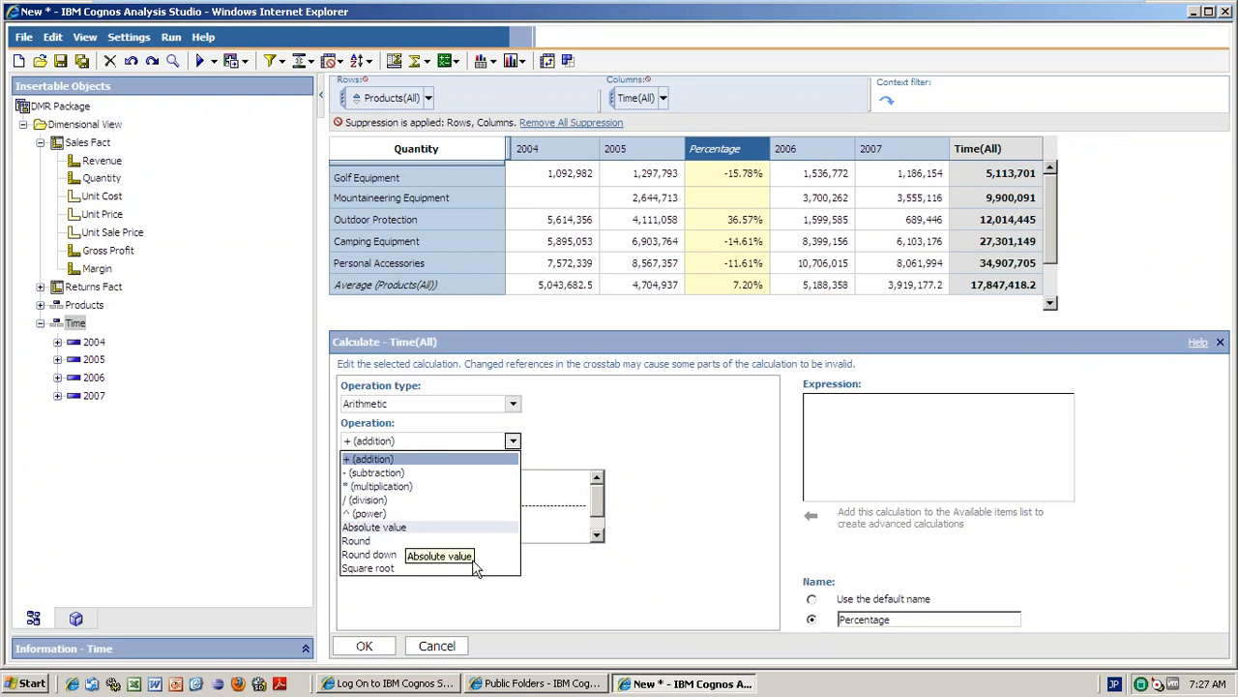
pyautogui.click(425, 624)
pyautogui.click(363, 645)
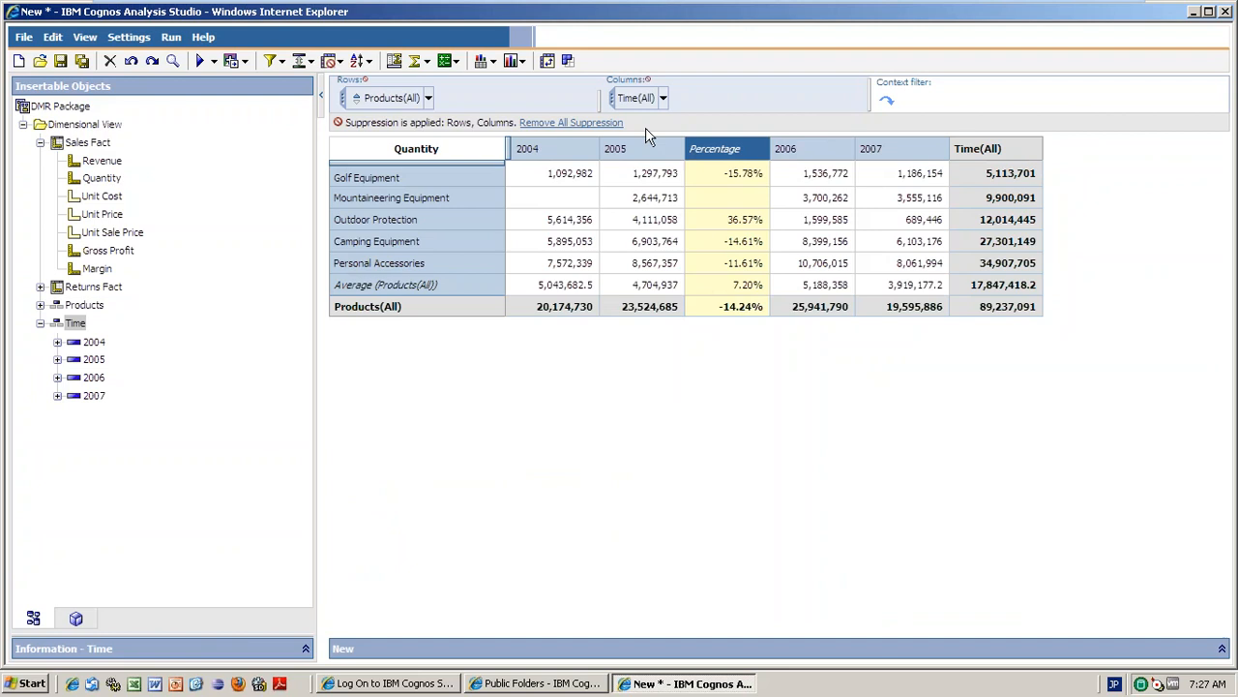
pyautogui.click(110, 61)
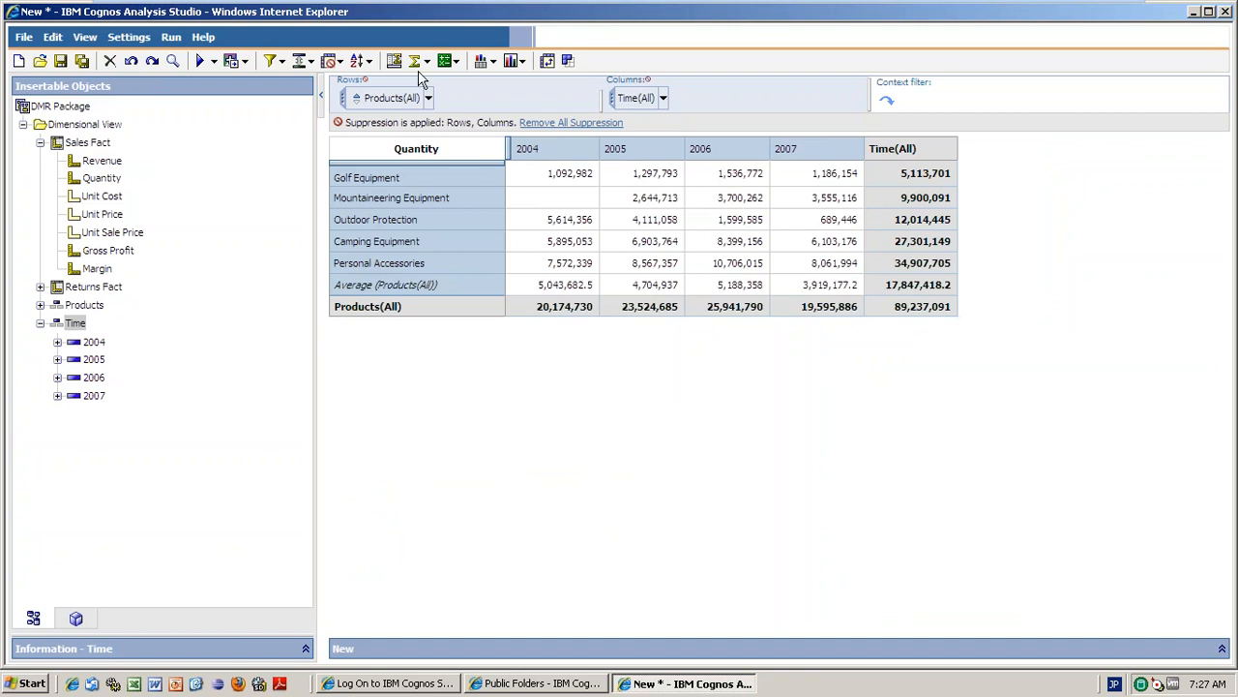
pyautogui.click(559, 147)
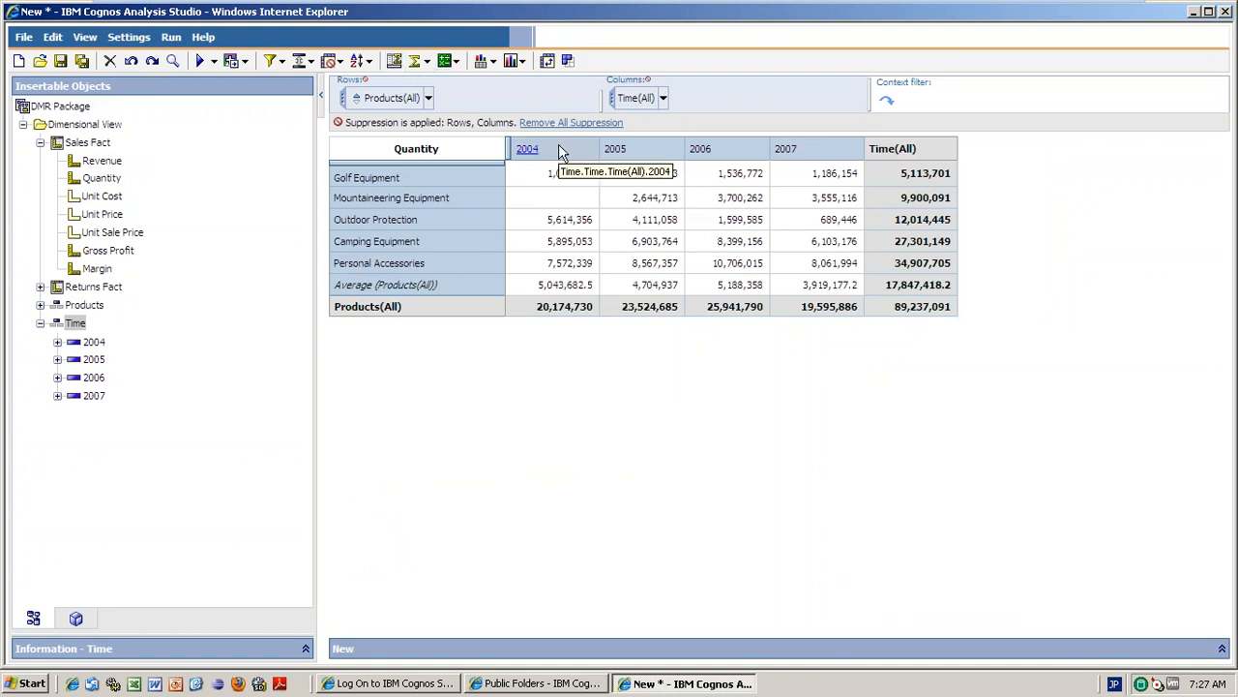
pyautogui.click(456, 62)
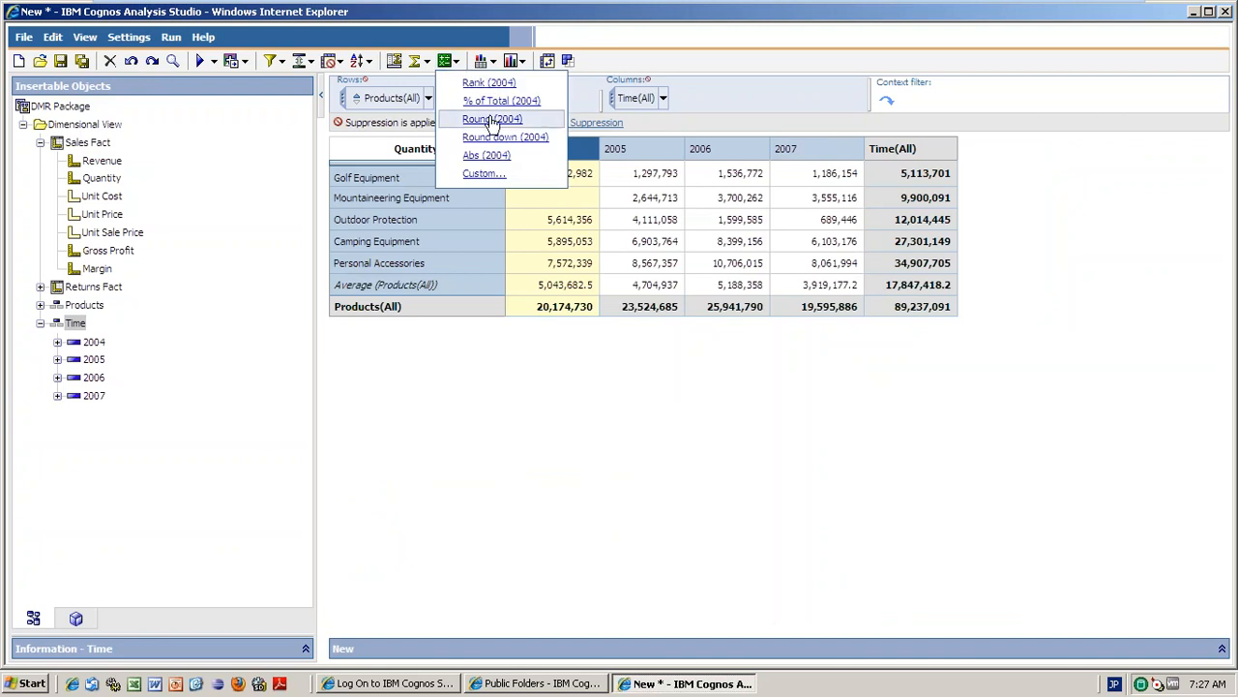
pyautogui.click(493, 85)
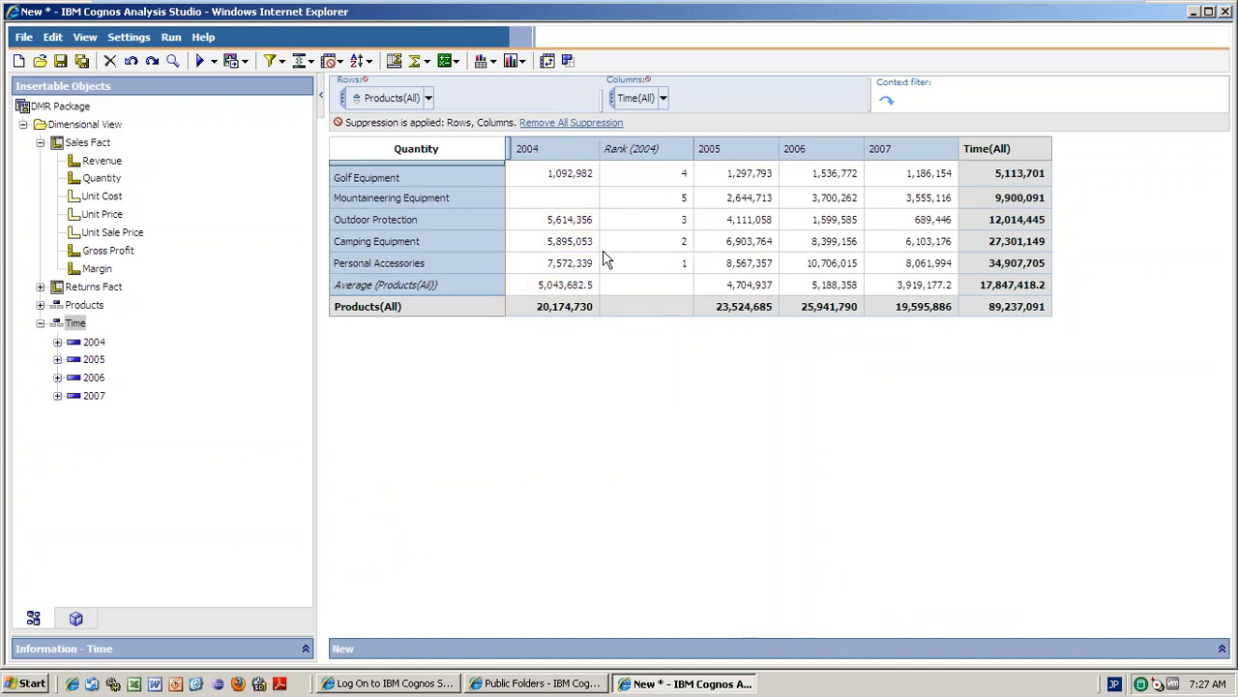
pyautogui.rightClick(672, 159)
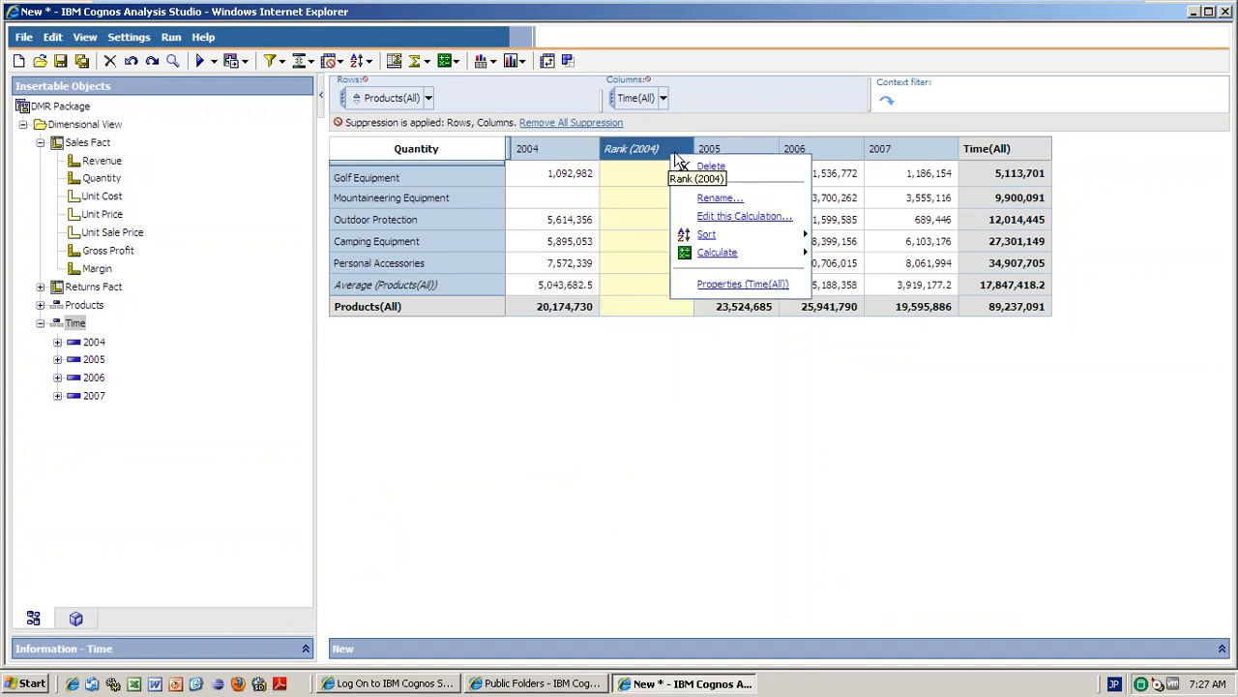
pyautogui.click(692, 165)
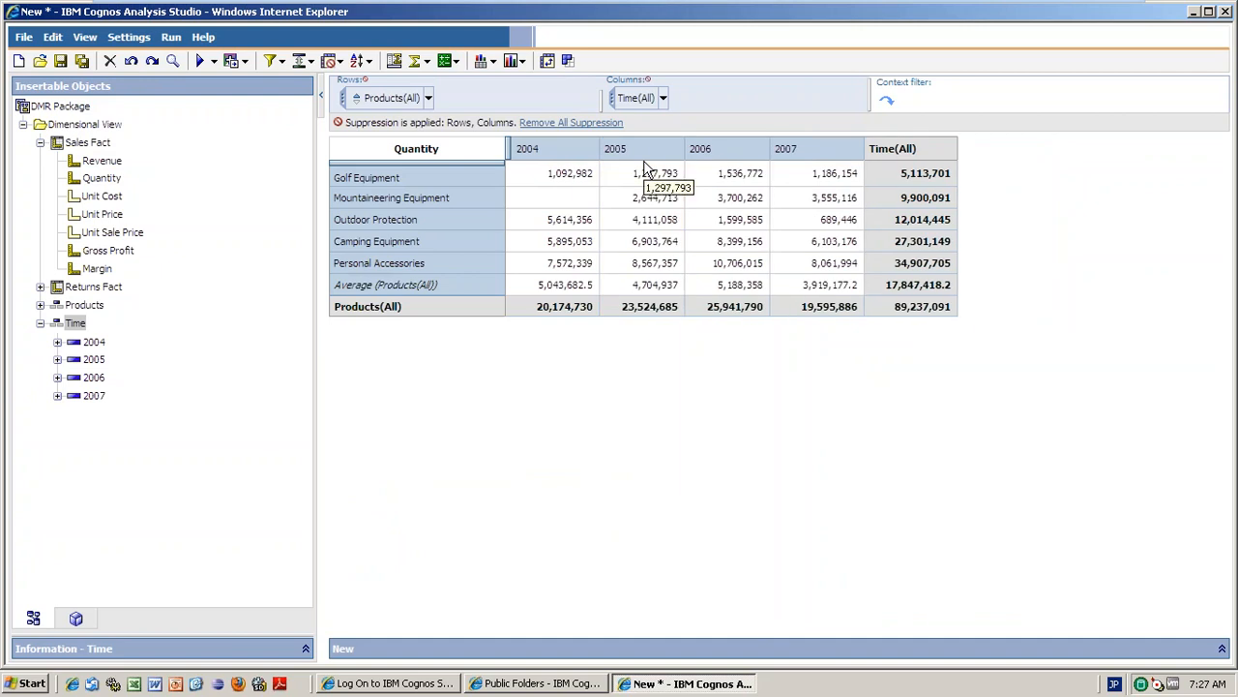
# Inspect the 2004 column's context menu, then select the whole Time(All) year set.
pyautogui.click(563, 154)
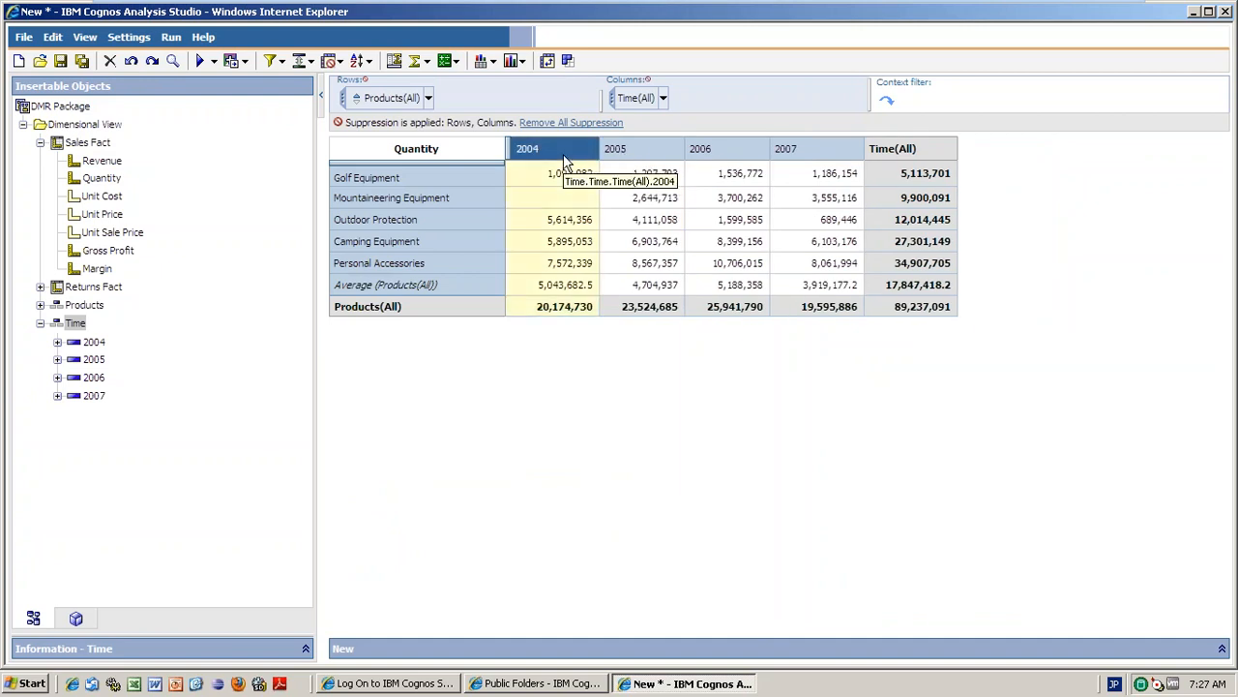
pyautogui.rightClick(563, 154)
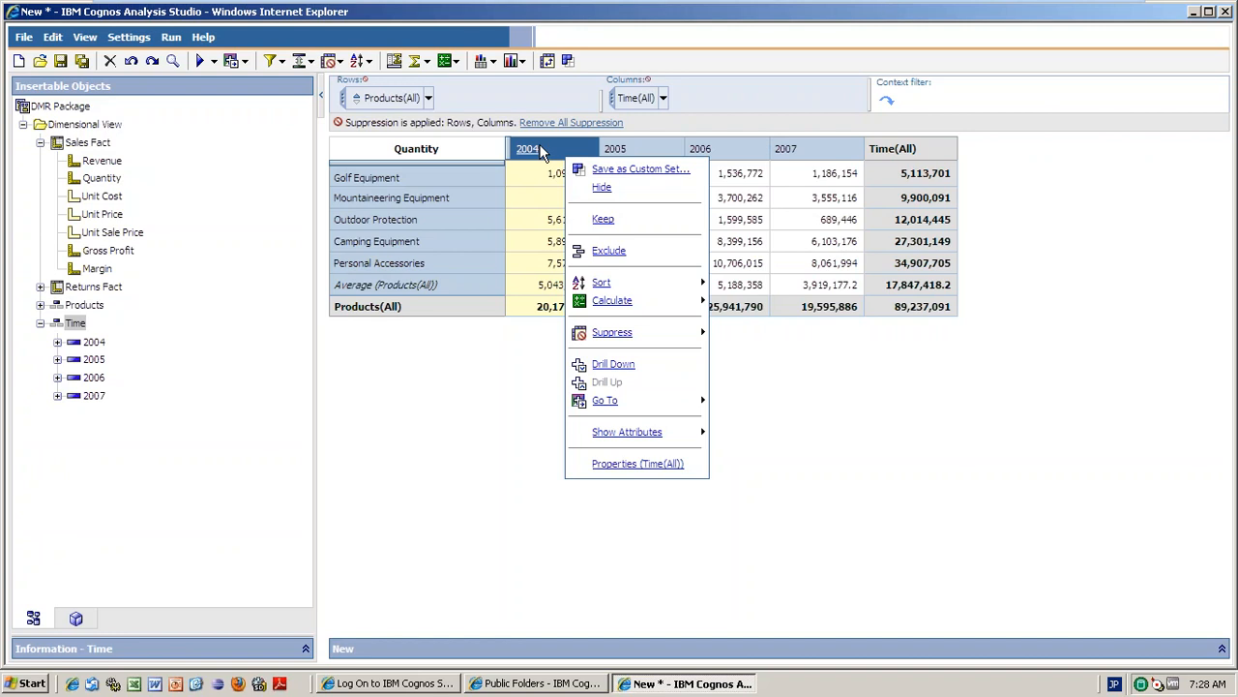
pyautogui.click(547, 149)
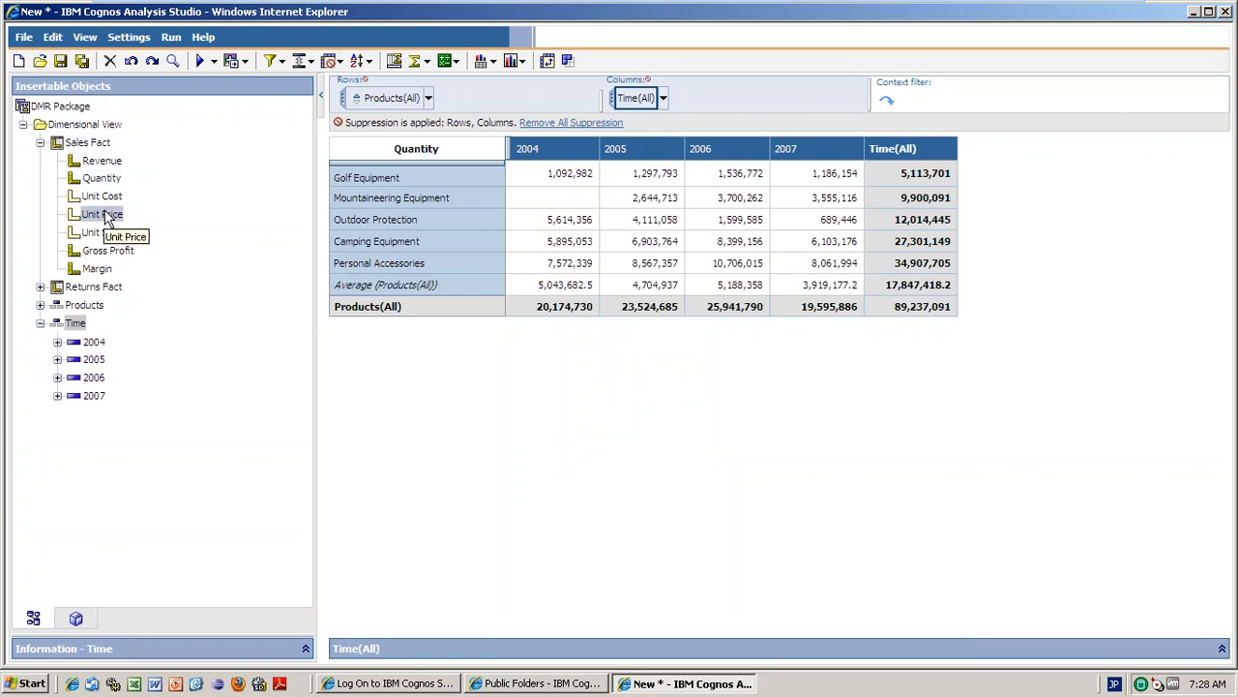
# Collapse Sales Fact and Time, expand Products, and expand Camping Equipment into its product types.
pyautogui.click(41, 143)
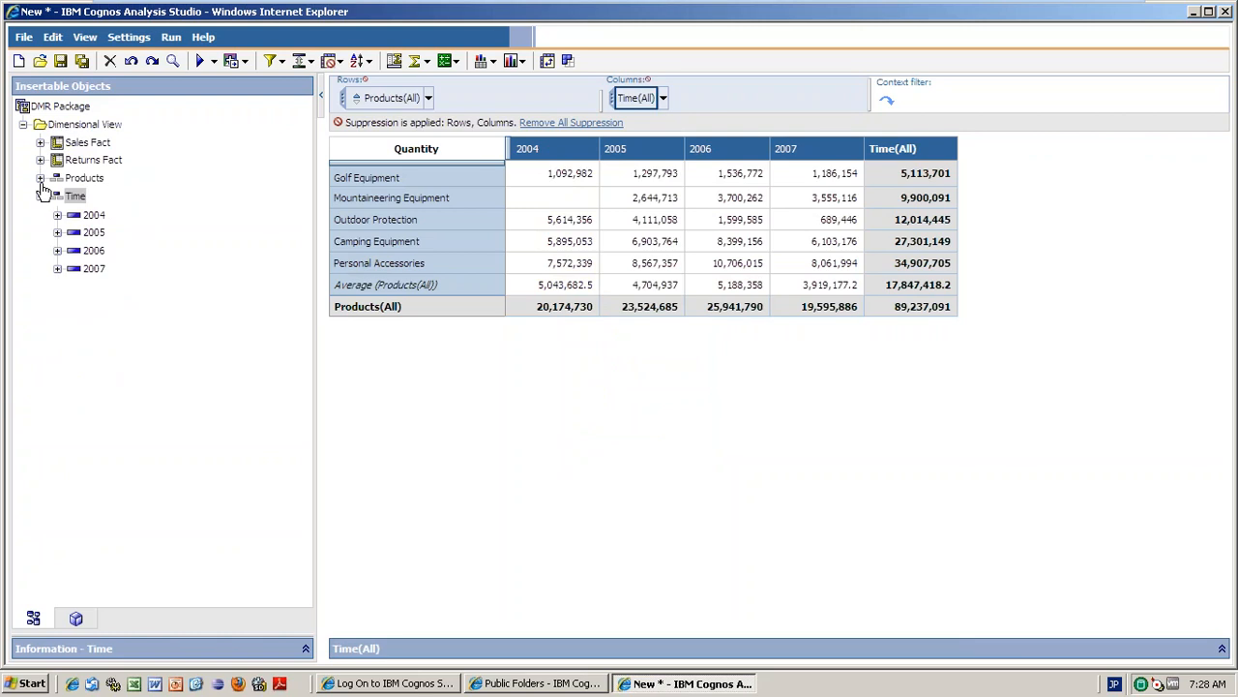
pyautogui.click(41, 196)
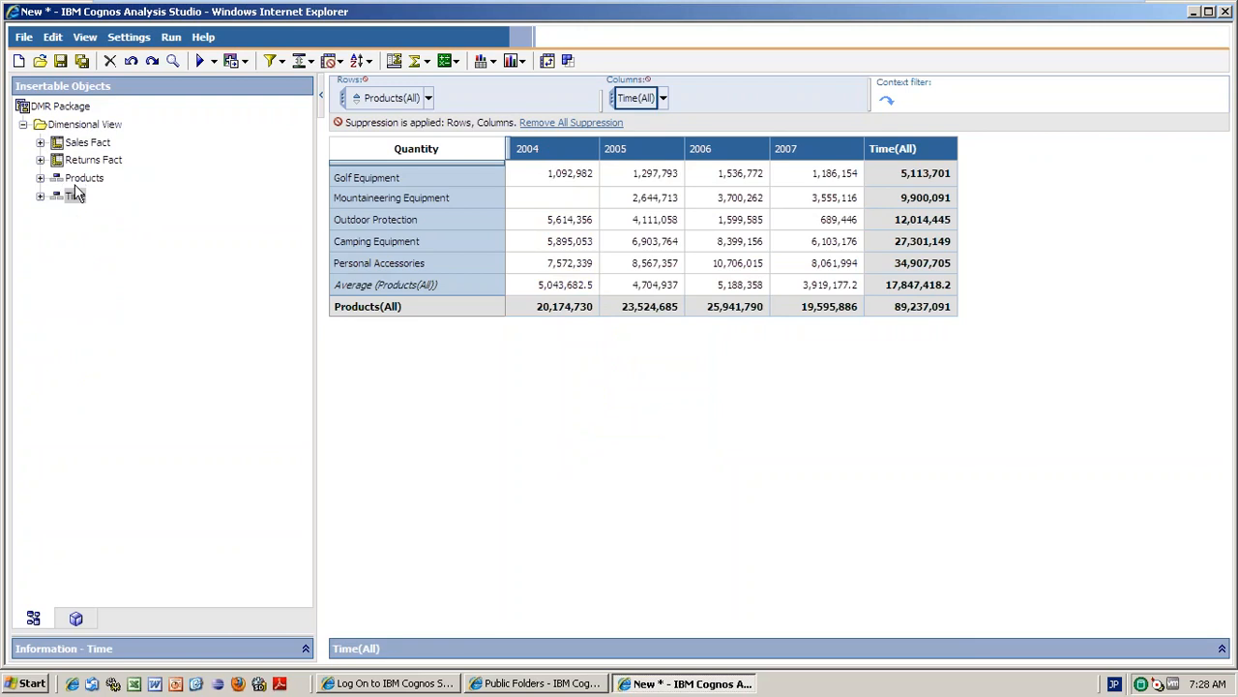
pyautogui.click(41, 179)
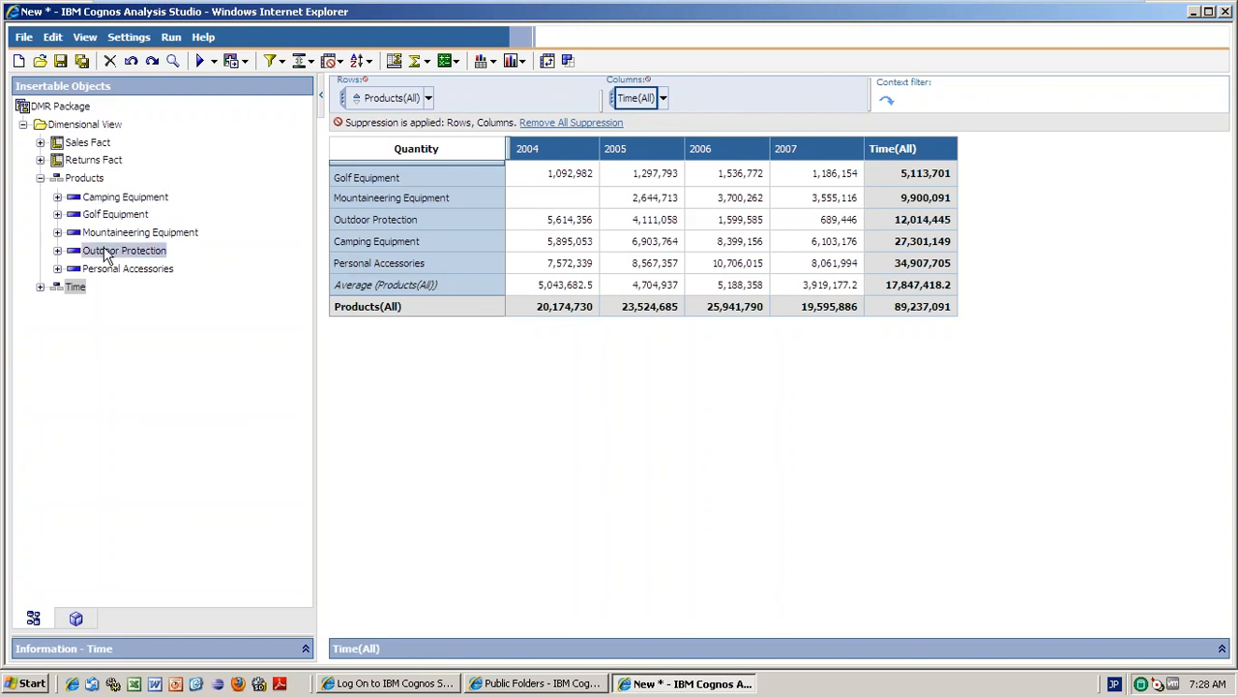
pyautogui.click(74, 214)
pyautogui.click(124, 266)
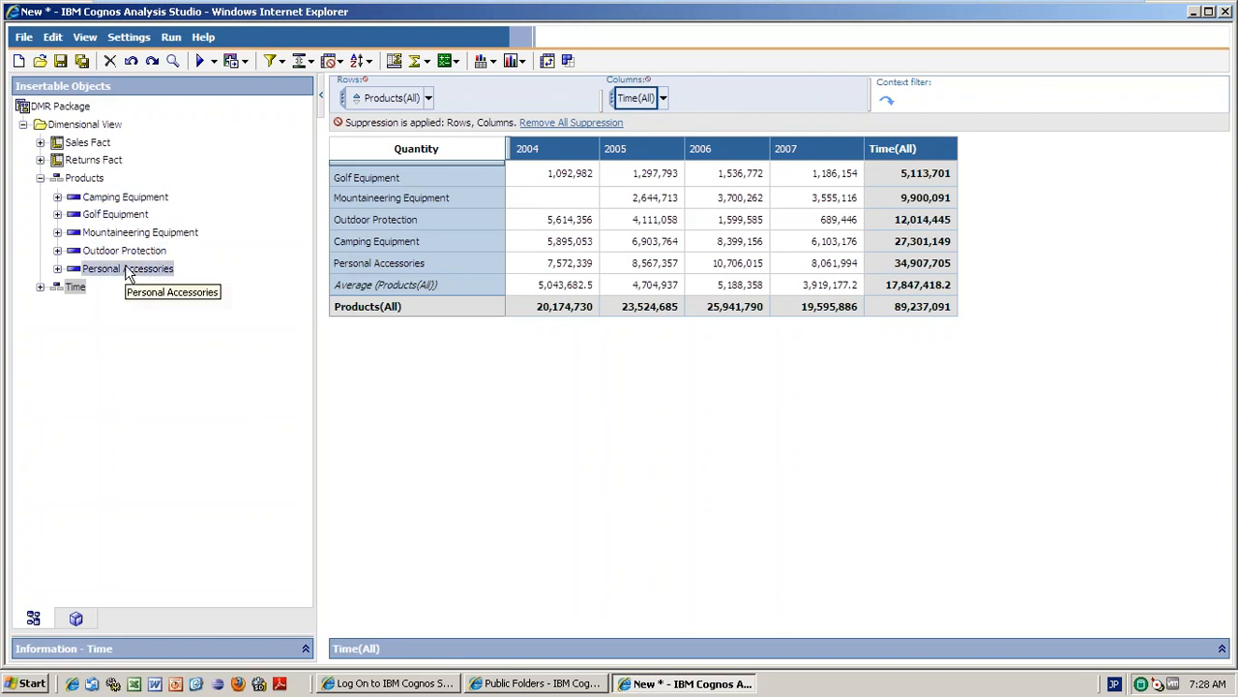
pyautogui.click(57, 197)
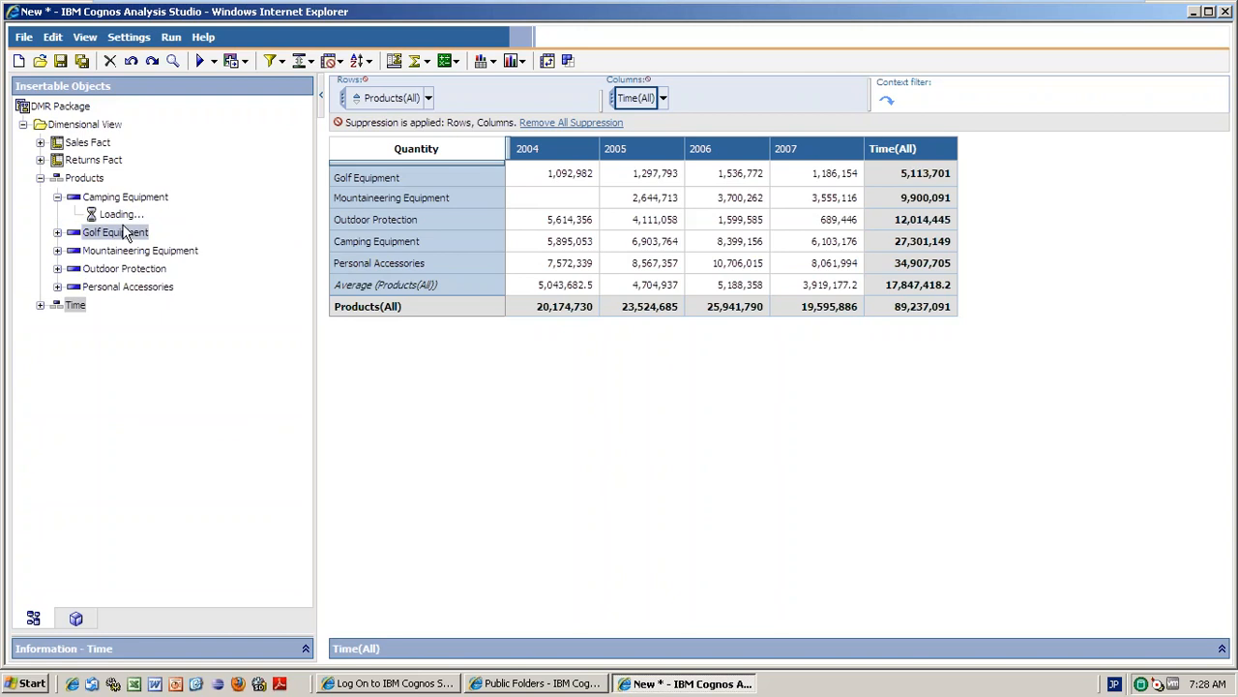
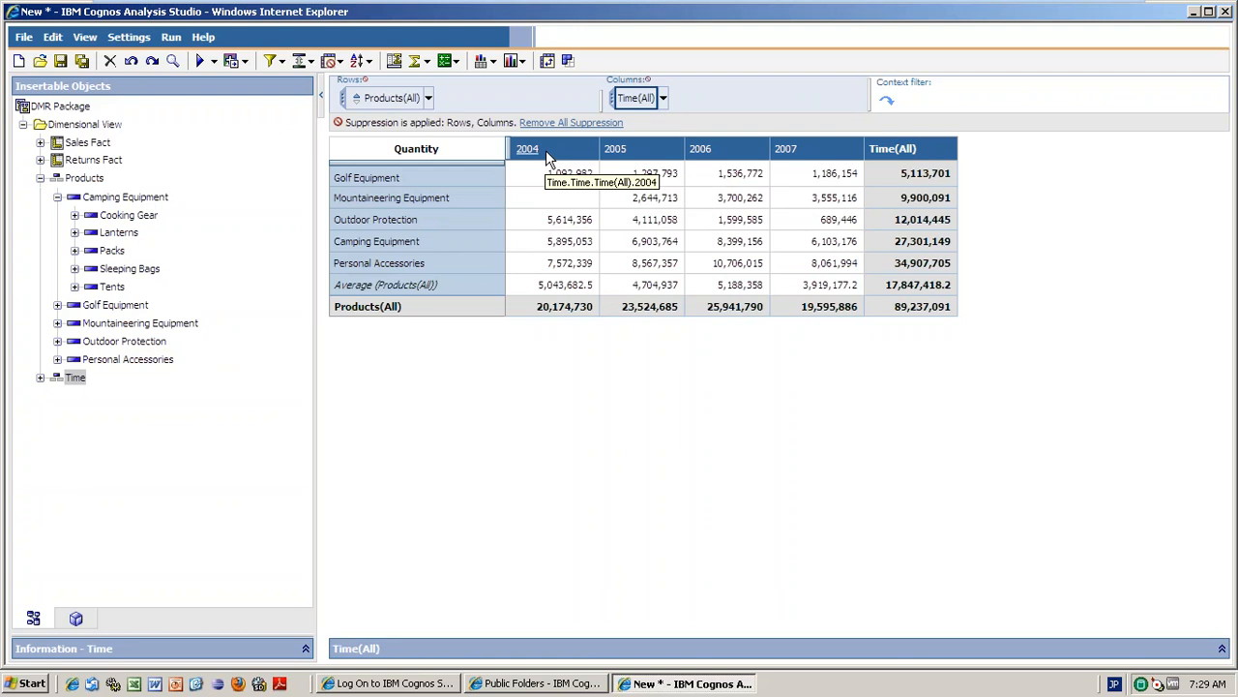
# Browse the 2004 column's calculation options, then switch the display from crosstab to chart.
pyautogui.rightClick(546, 150)
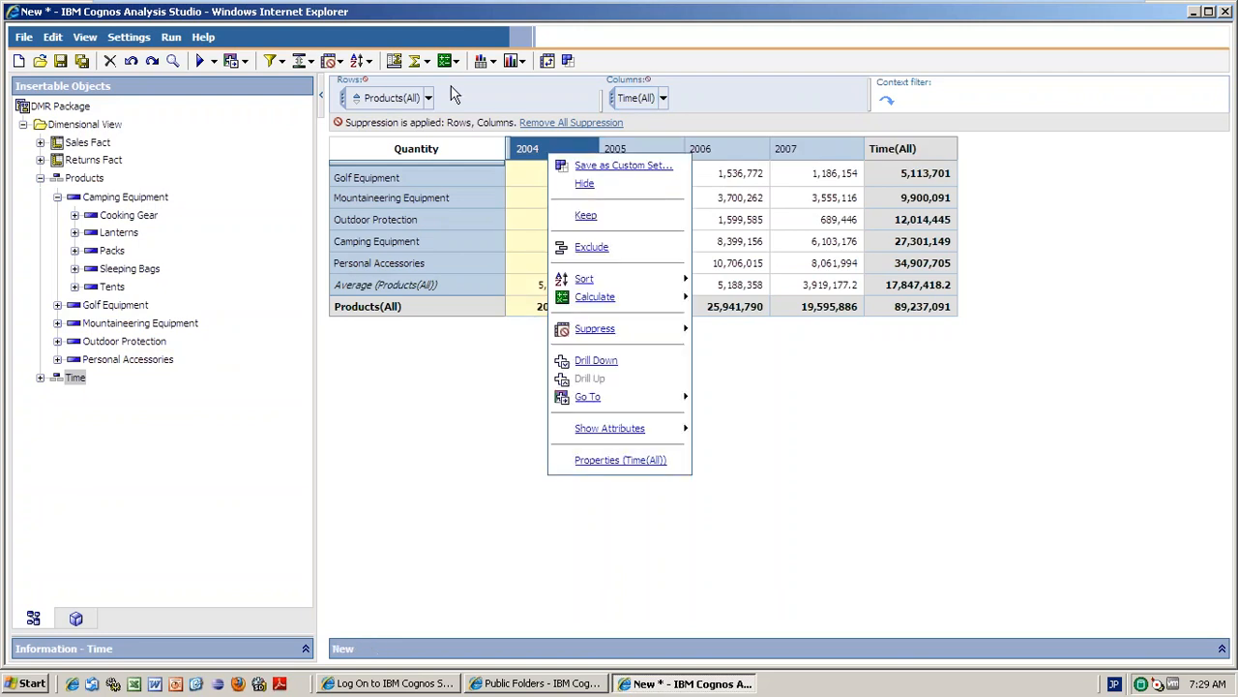
pyautogui.click(456, 61)
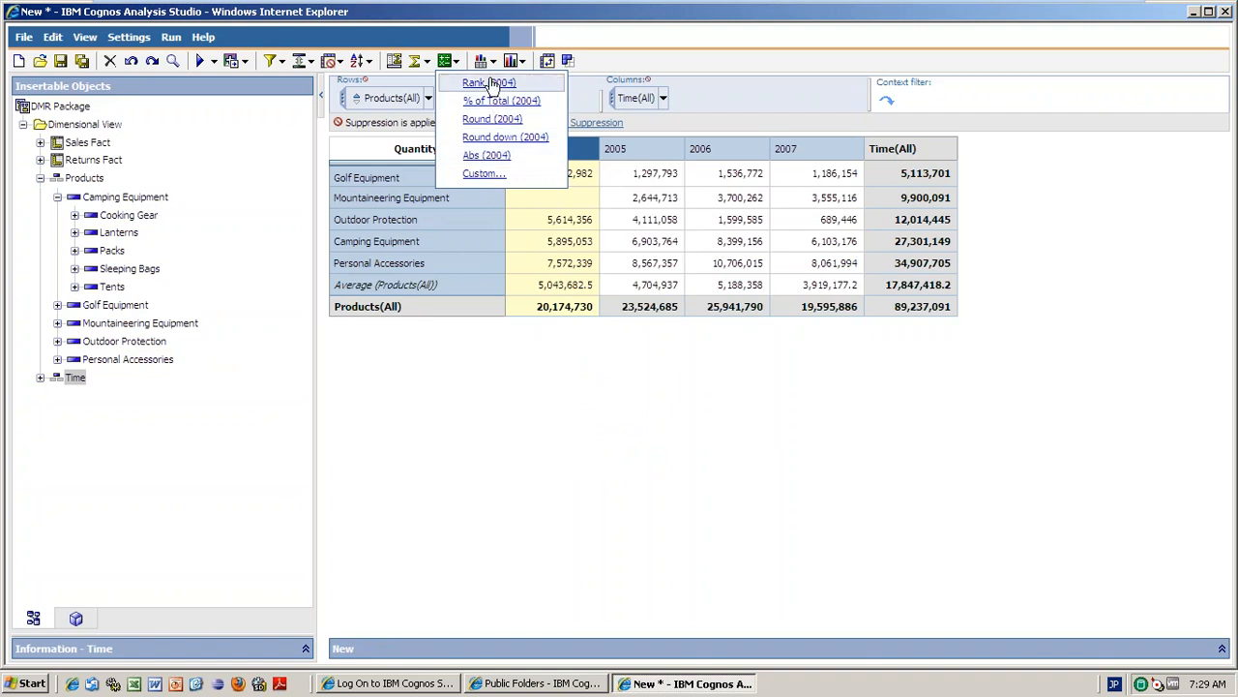
pyautogui.click(705, 55)
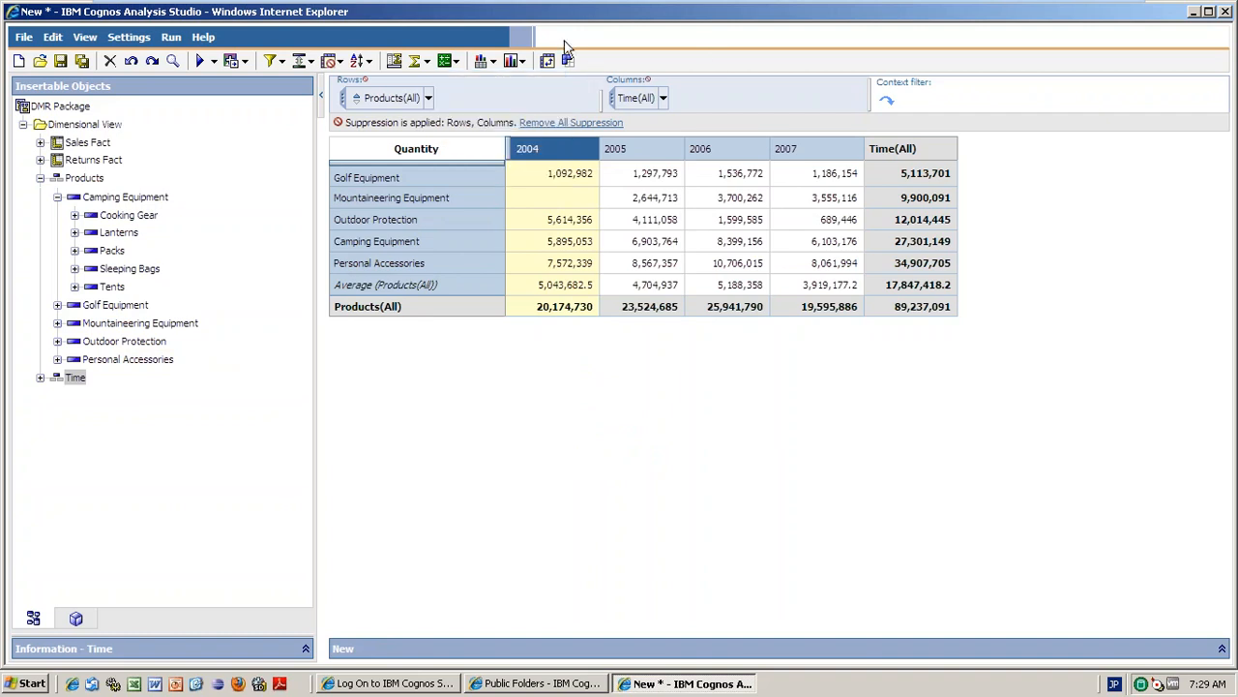
pyautogui.click(493, 63)
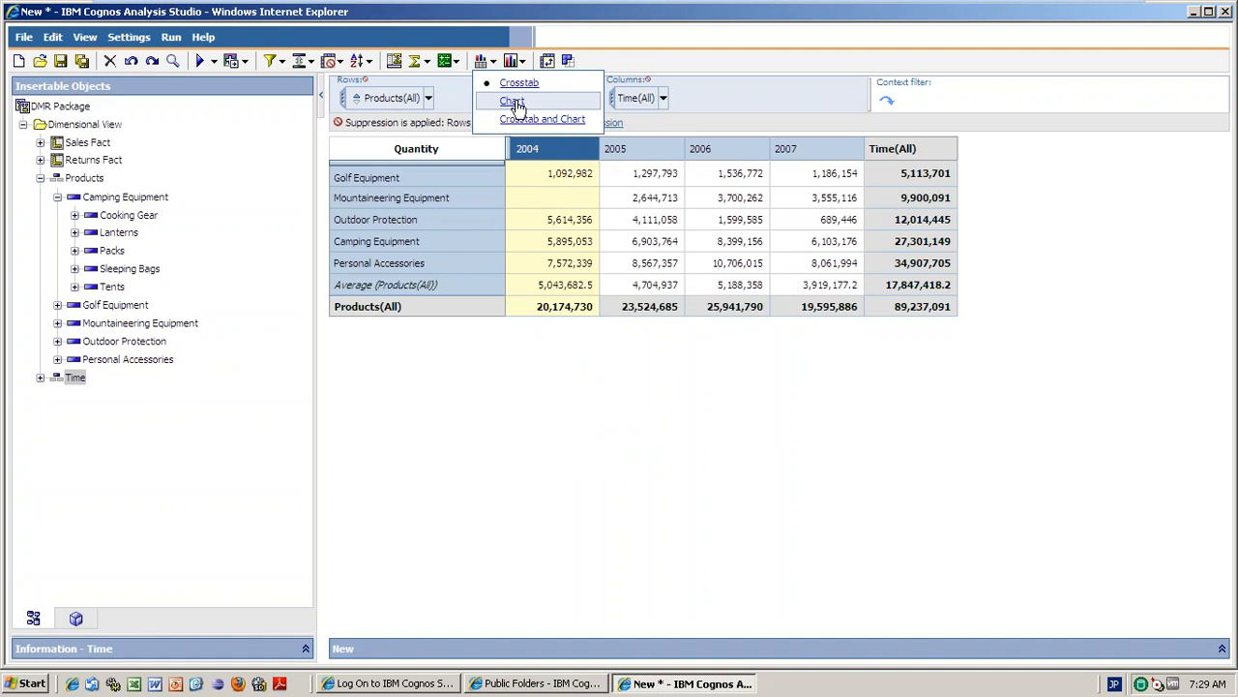
pyautogui.click(513, 102)
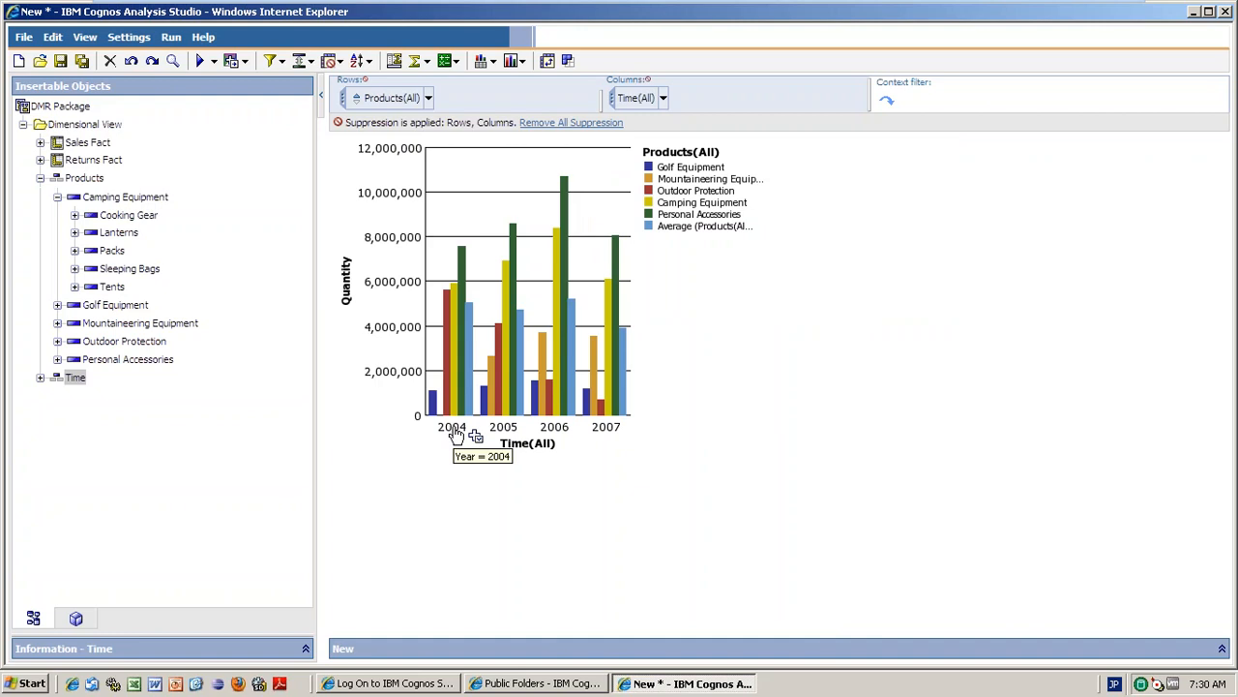
# Expand Time and 2004 in the tree, drill 2004 down to quarter 1's months, then return to Time(All).
pyautogui.click(39, 377)
pyautogui.click(57, 396)
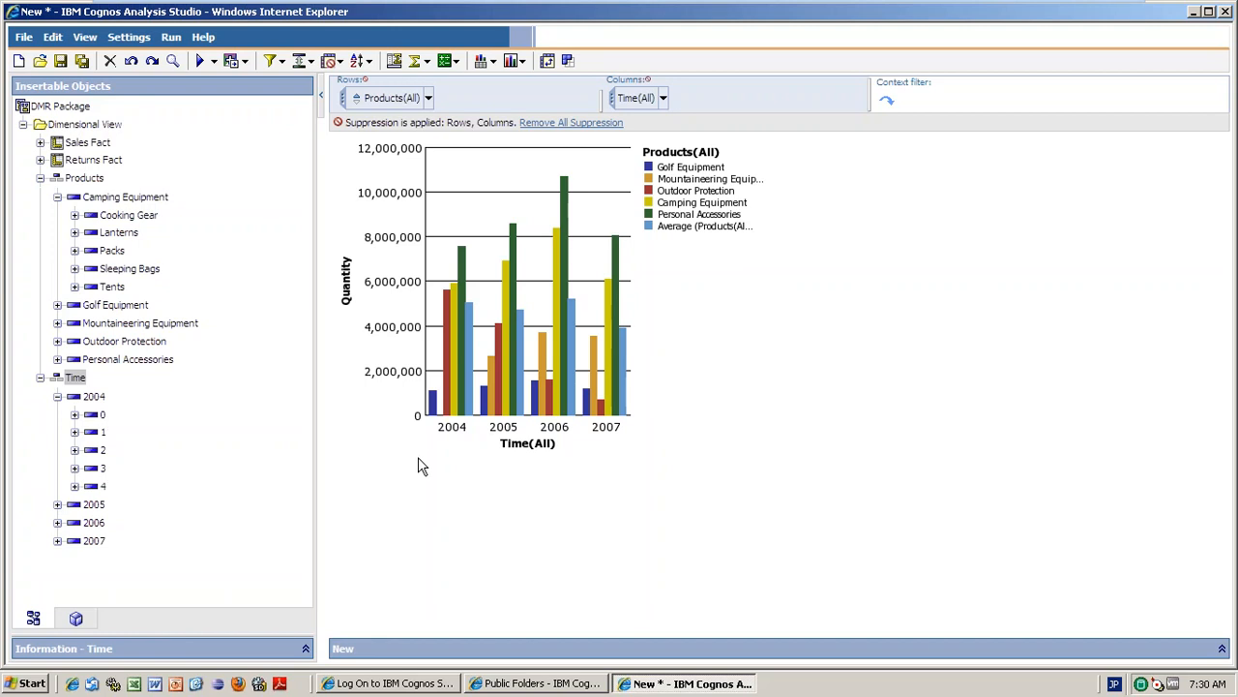
pyautogui.doubleClick(449, 435)
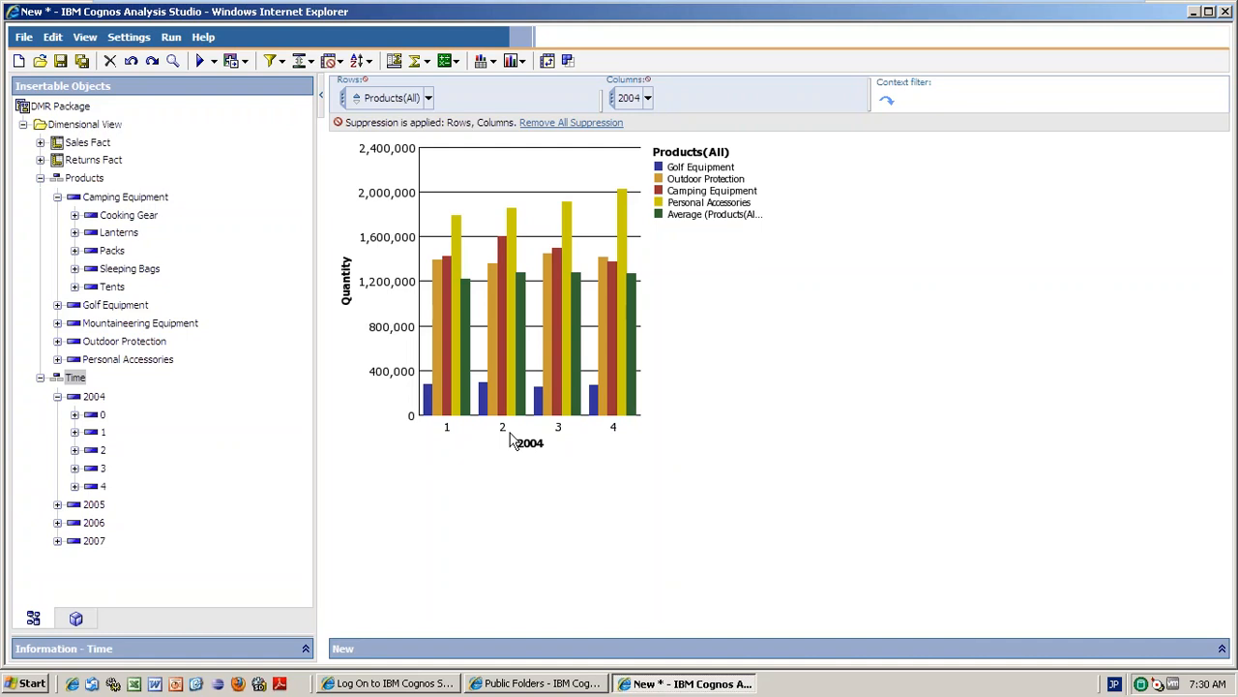
pyautogui.click(446, 433)
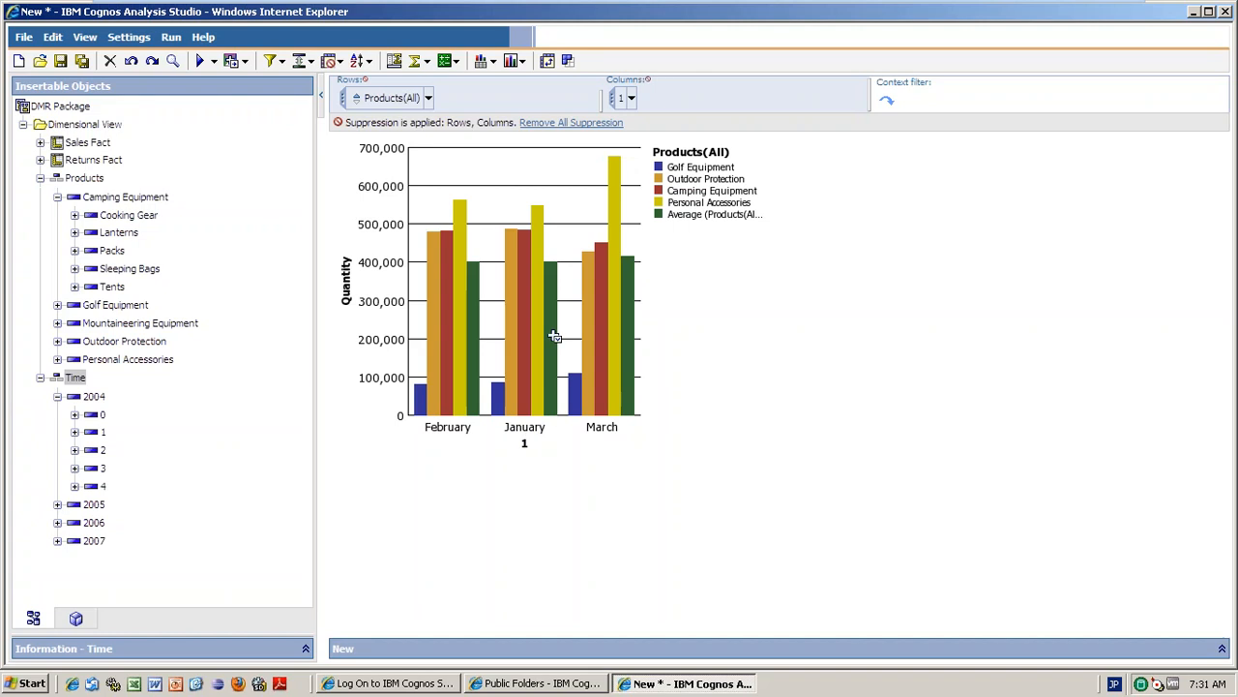
pyautogui.click(632, 100)
pyautogui.click(672, 157)
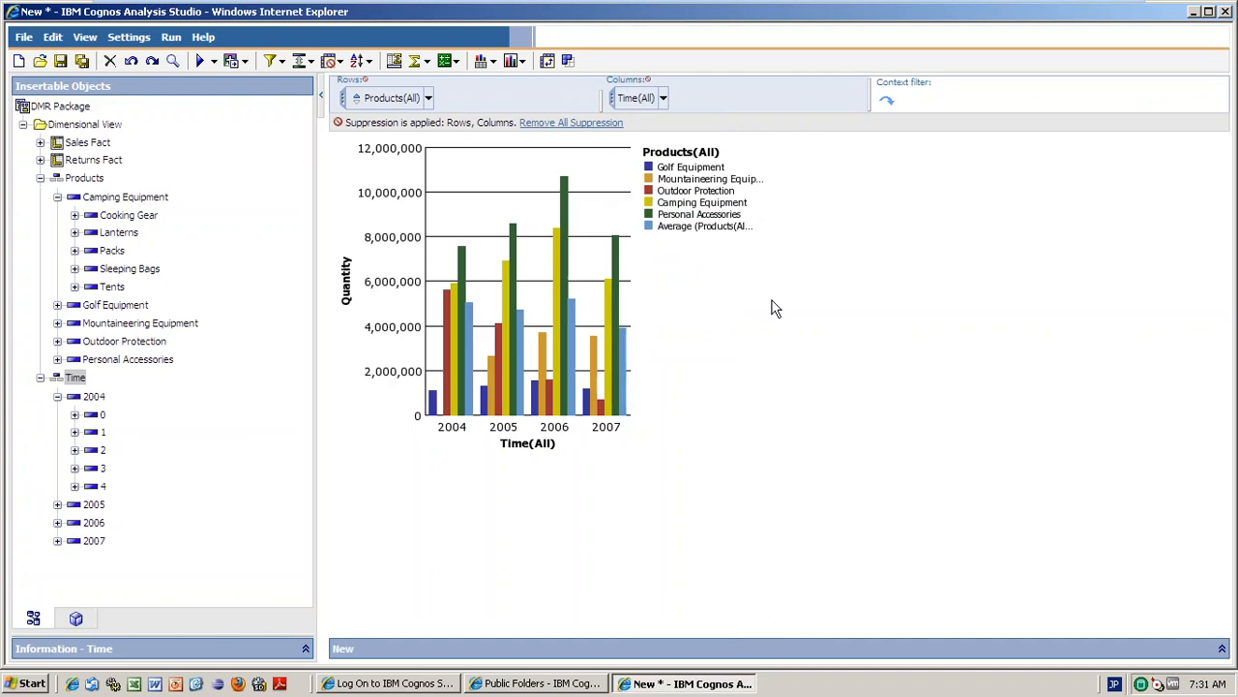
# Limit the chart rows to Camping Equipment's product types.
pyautogui.click(428, 99)
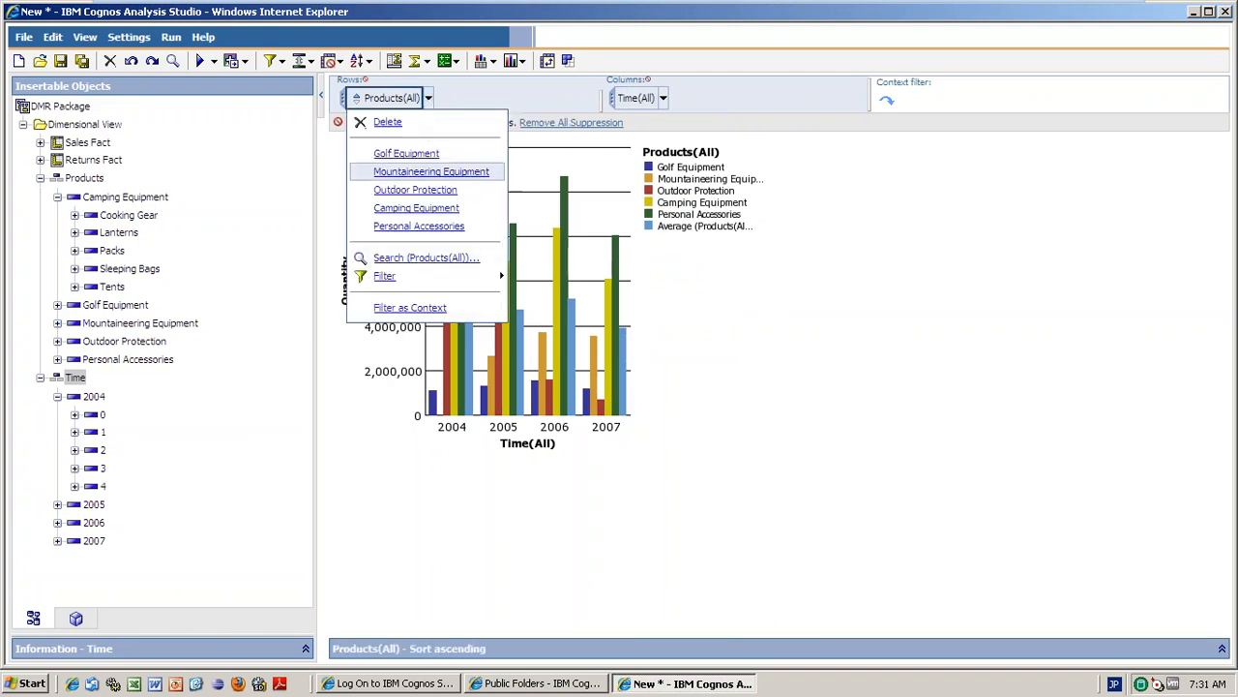
pyautogui.click(418, 209)
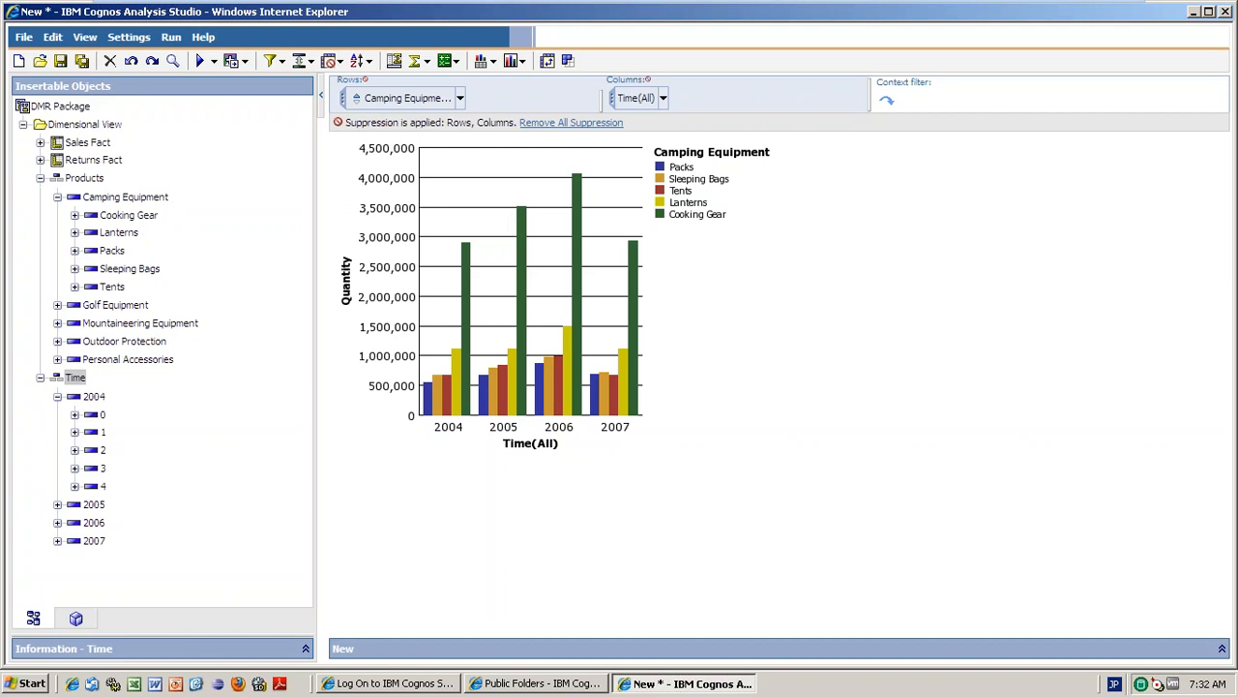
# Narrow the columns to 2006, then to quarter 4's October–December months, and collapse Products.
pyautogui.click(663, 99)
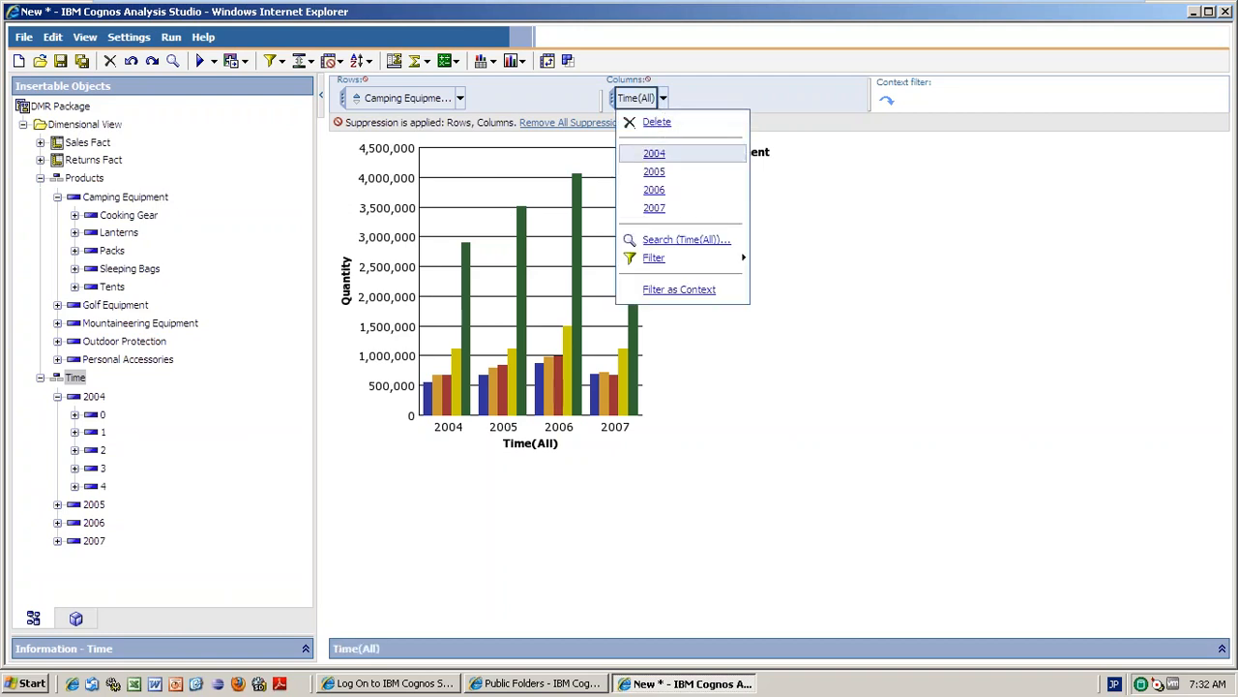
pyautogui.click(654, 193)
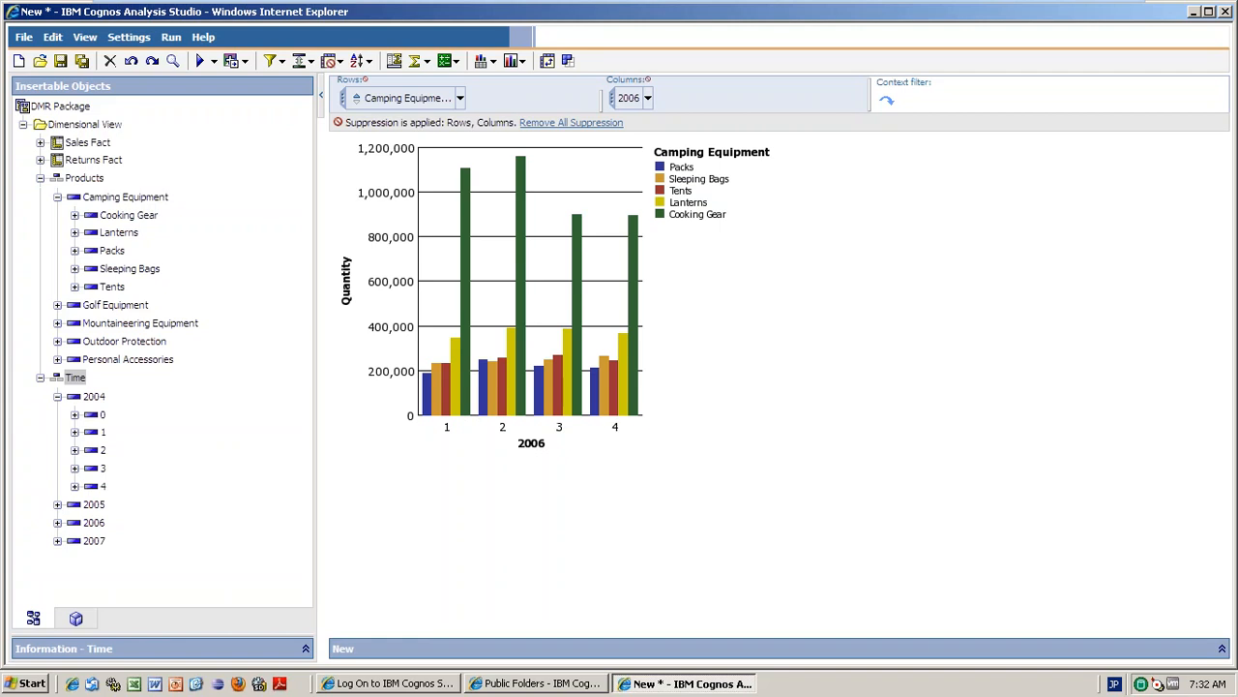
pyautogui.click(629, 97)
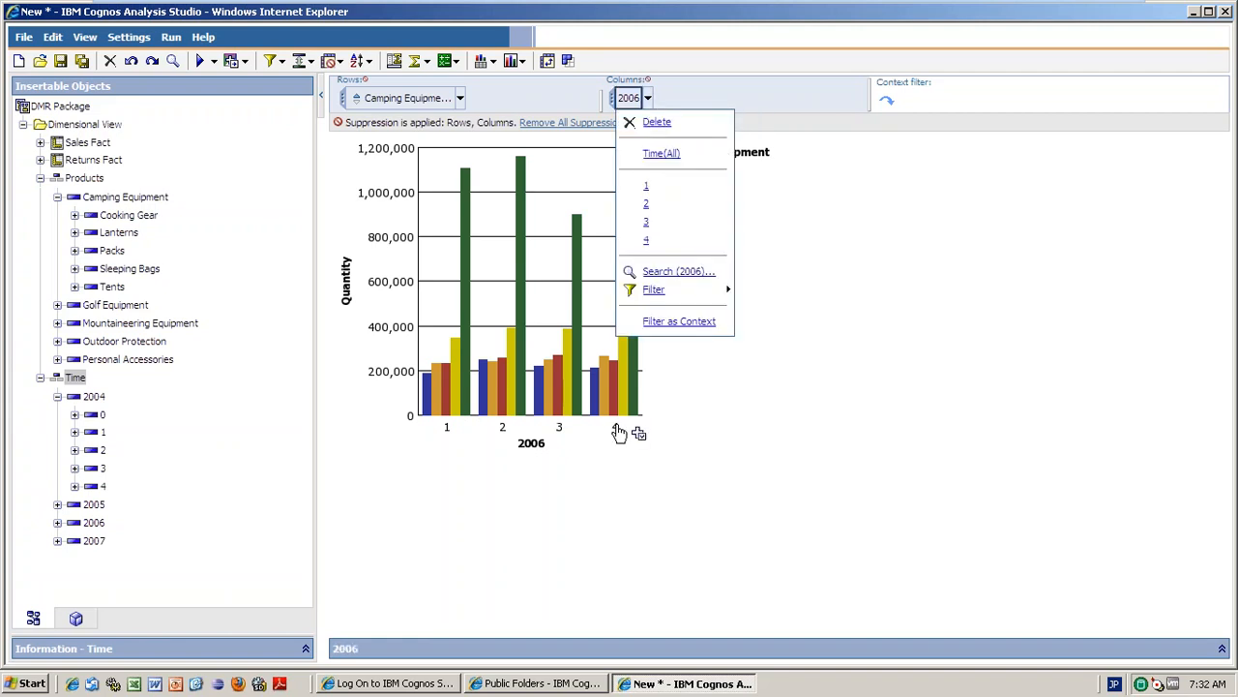
pyautogui.click(619, 432)
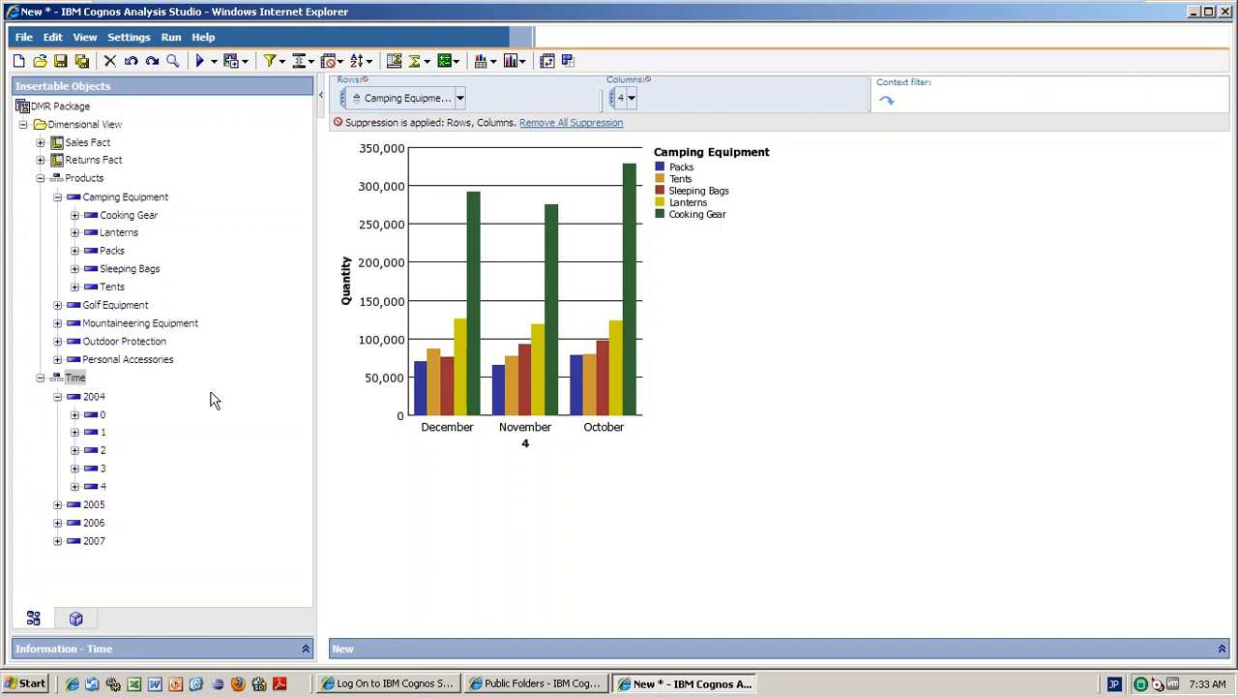
pyautogui.click(40, 178)
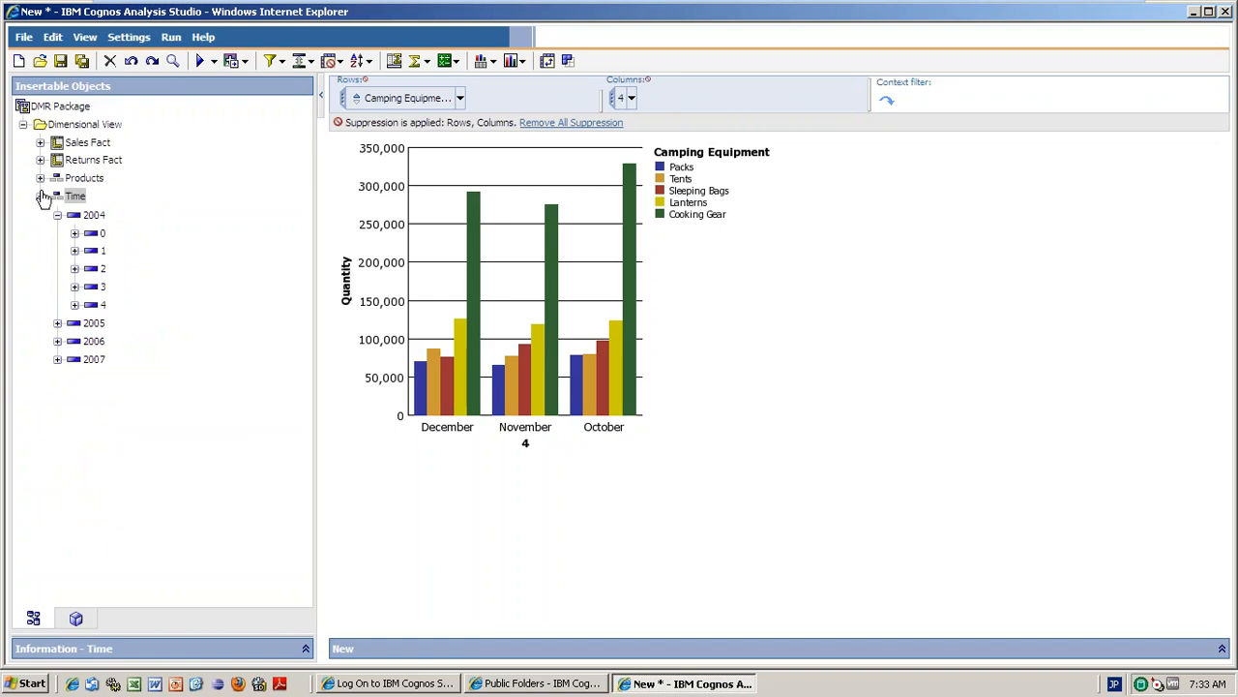
# Collapse Time, try crosstab and chart displays, and settle on Crosstab and Chart.
pyautogui.click(41, 197)
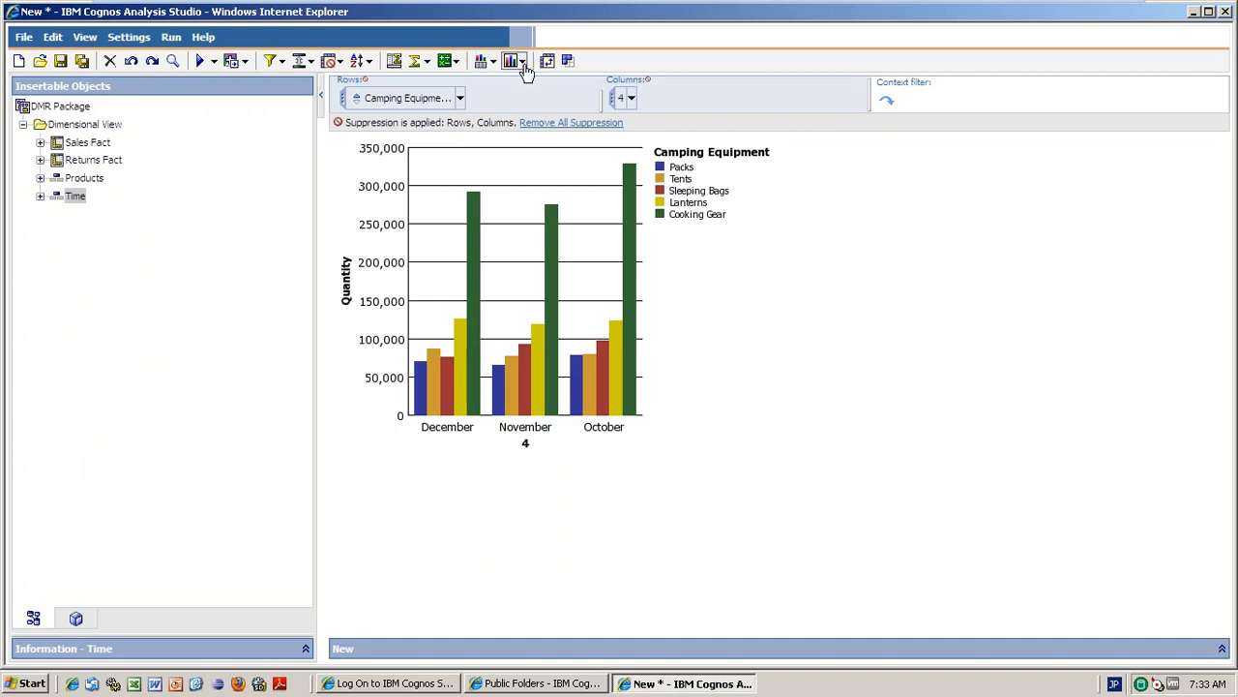
pyautogui.click(492, 61)
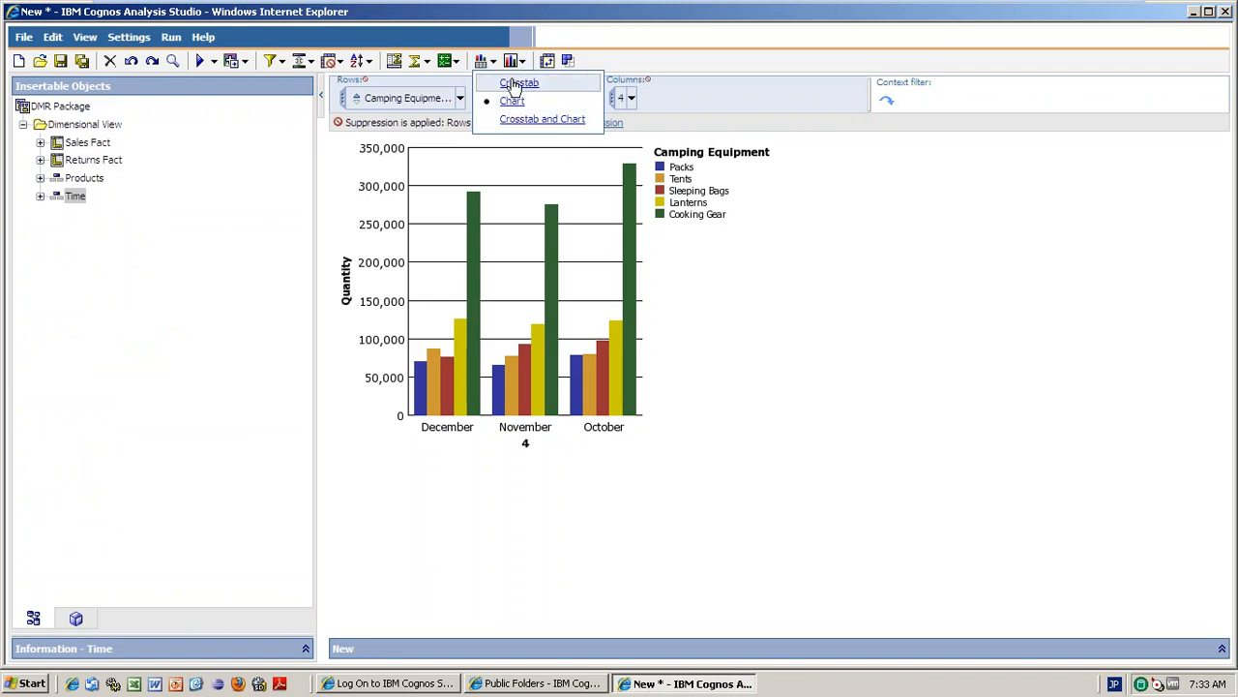
pyautogui.click(515, 85)
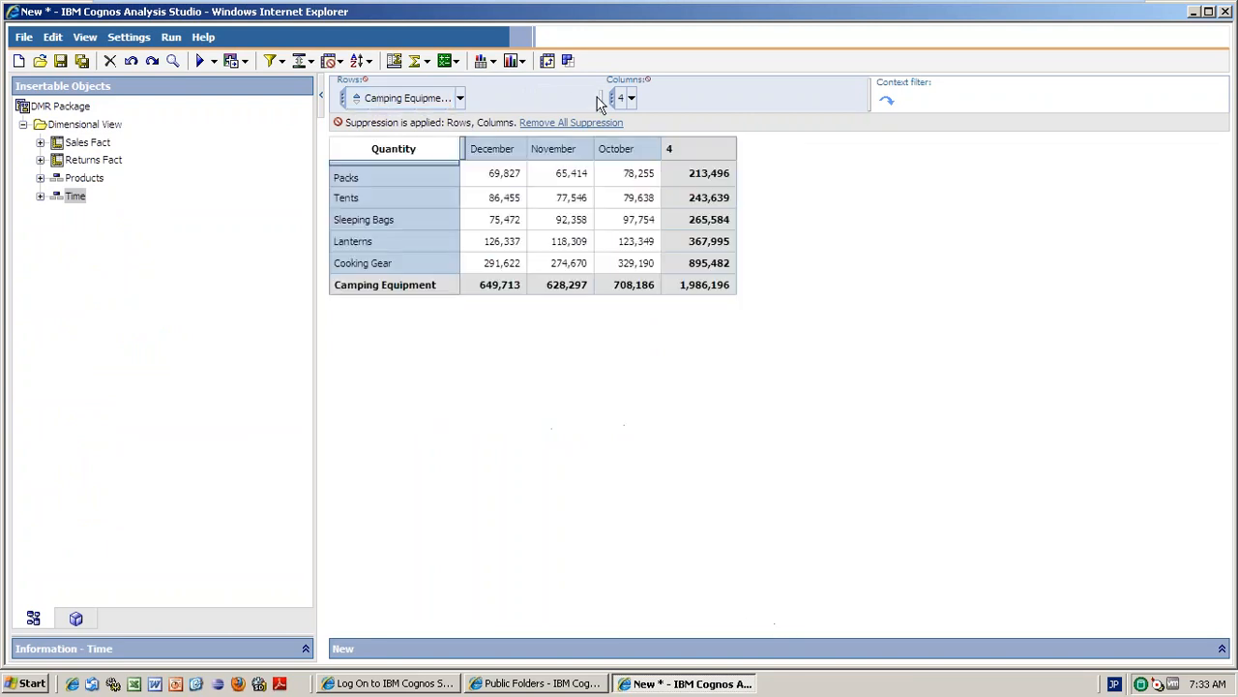
pyautogui.click(493, 68)
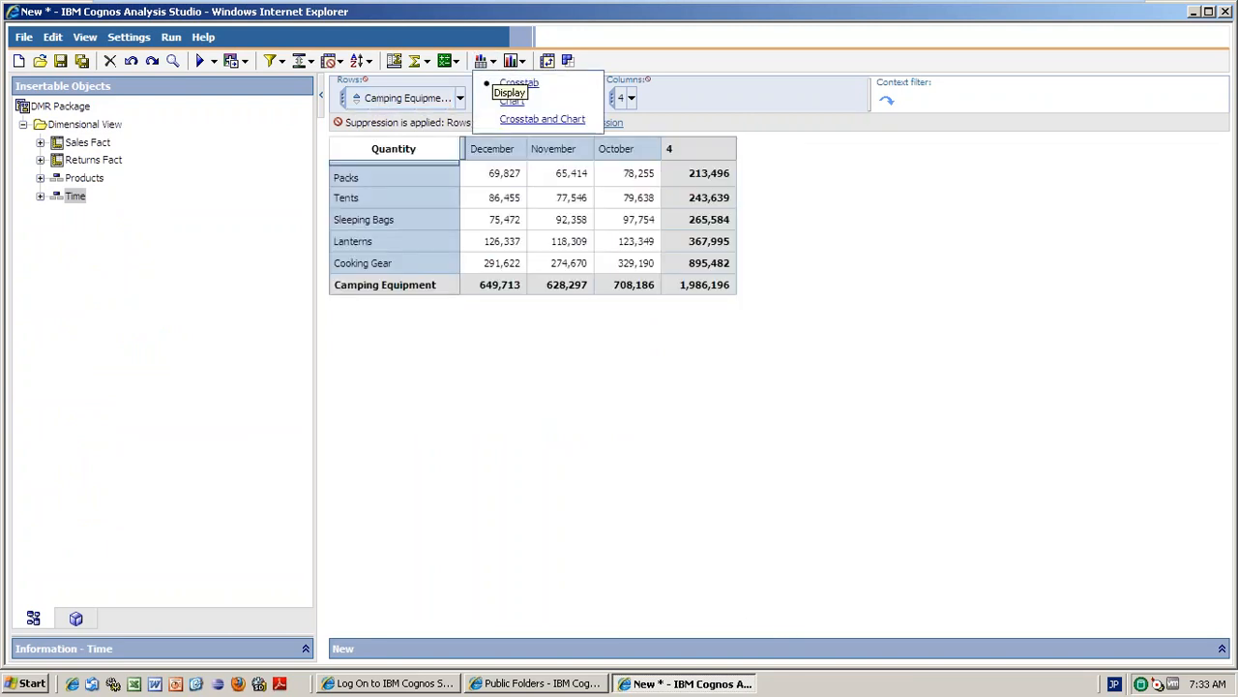
pyautogui.click(506, 106)
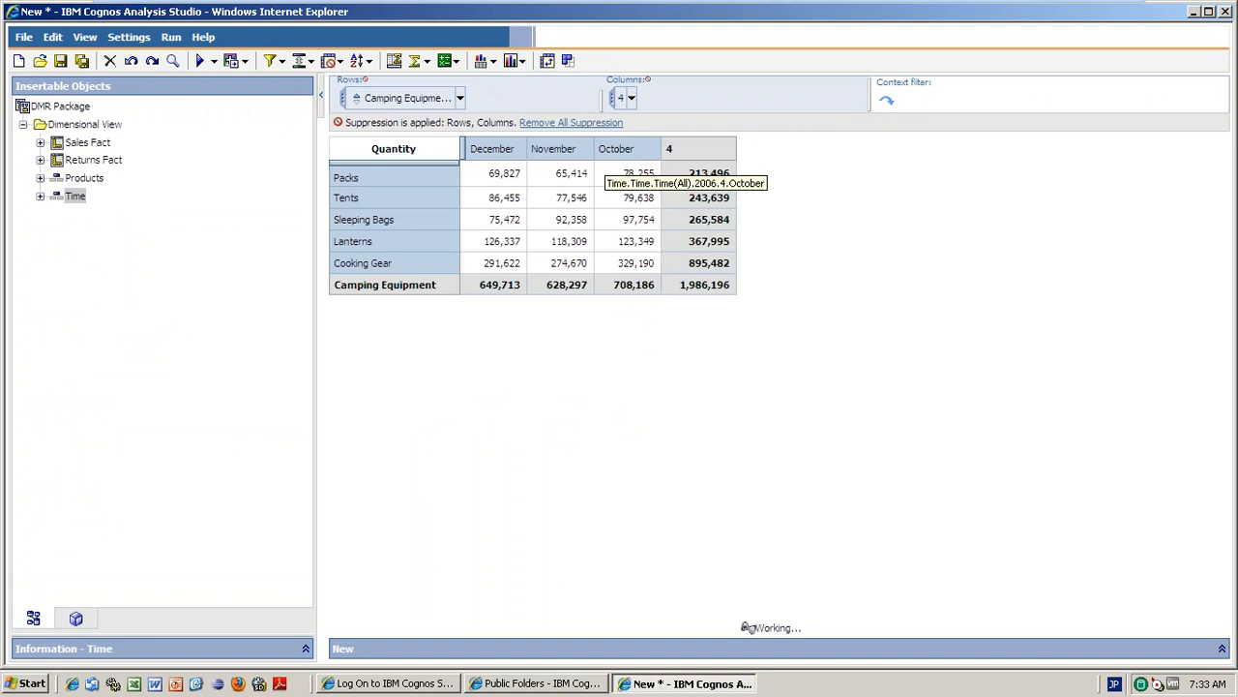
pyautogui.click(493, 62)
pyautogui.click(512, 120)
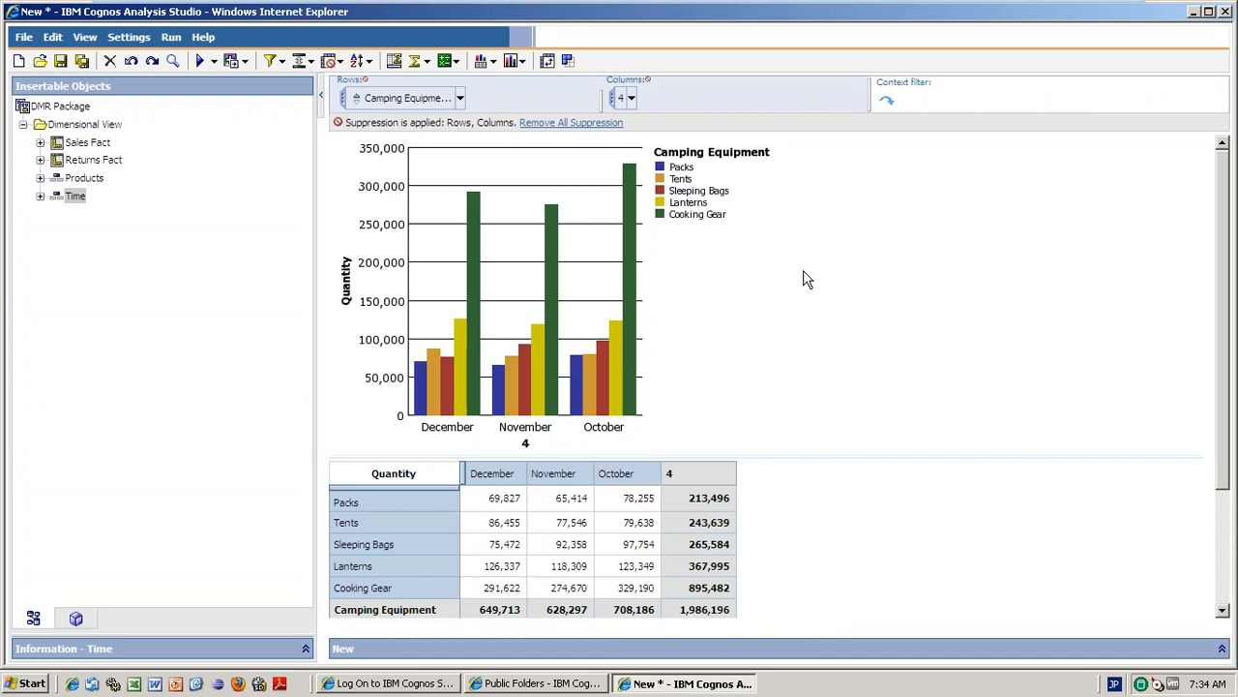
# Reset rows to all product lines, then show only Mountaineering Equipment's product types.
pyautogui.click(462, 99)
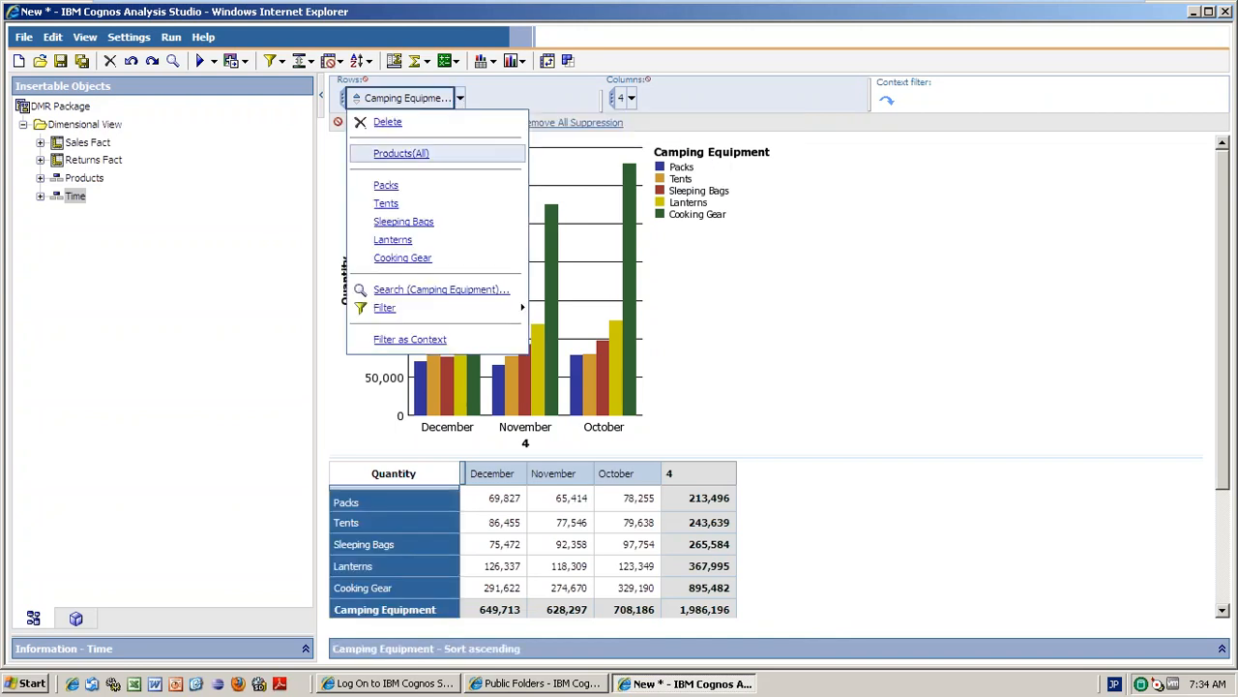
pyautogui.click(397, 155)
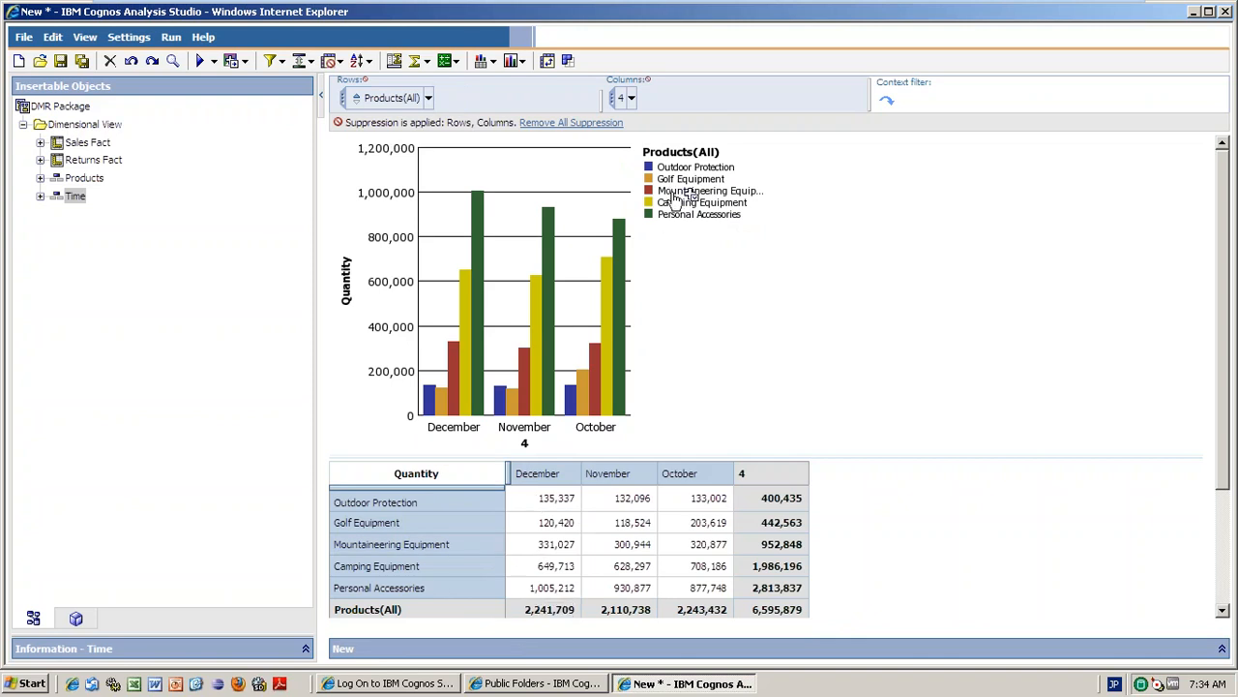
pyautogui.click(428, 100)
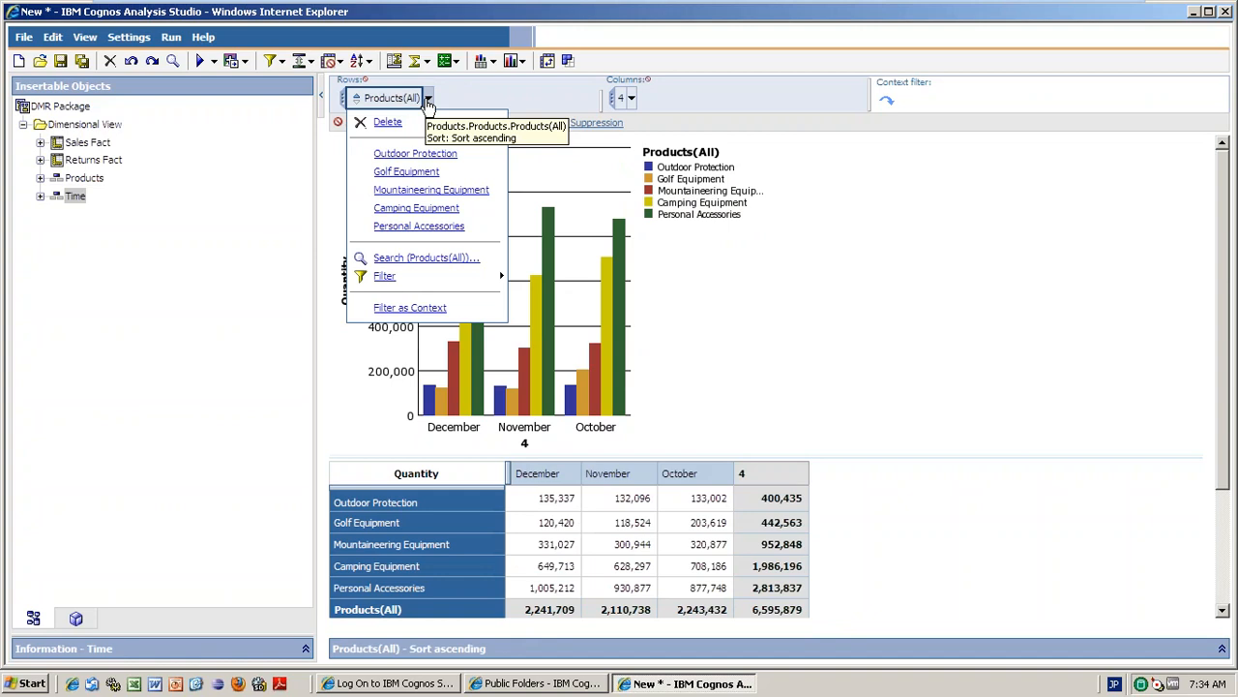
pyautogui.click(703, 200)
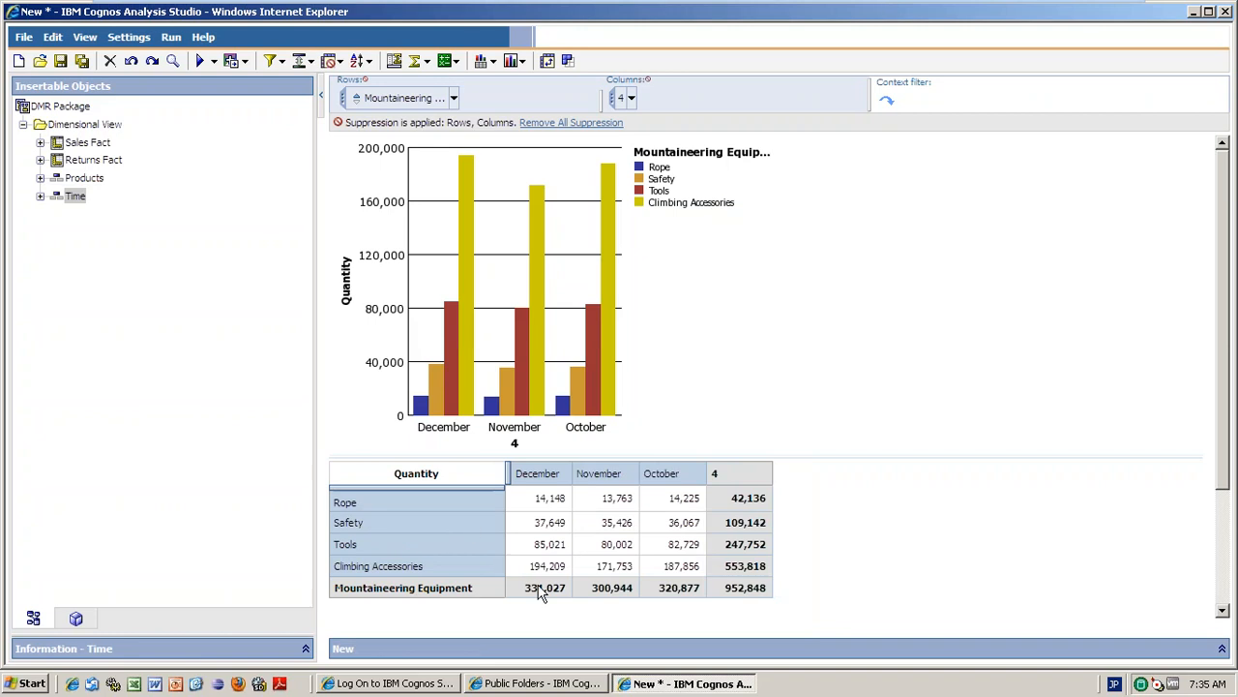
pyautogui.doubleClick(346, 506)
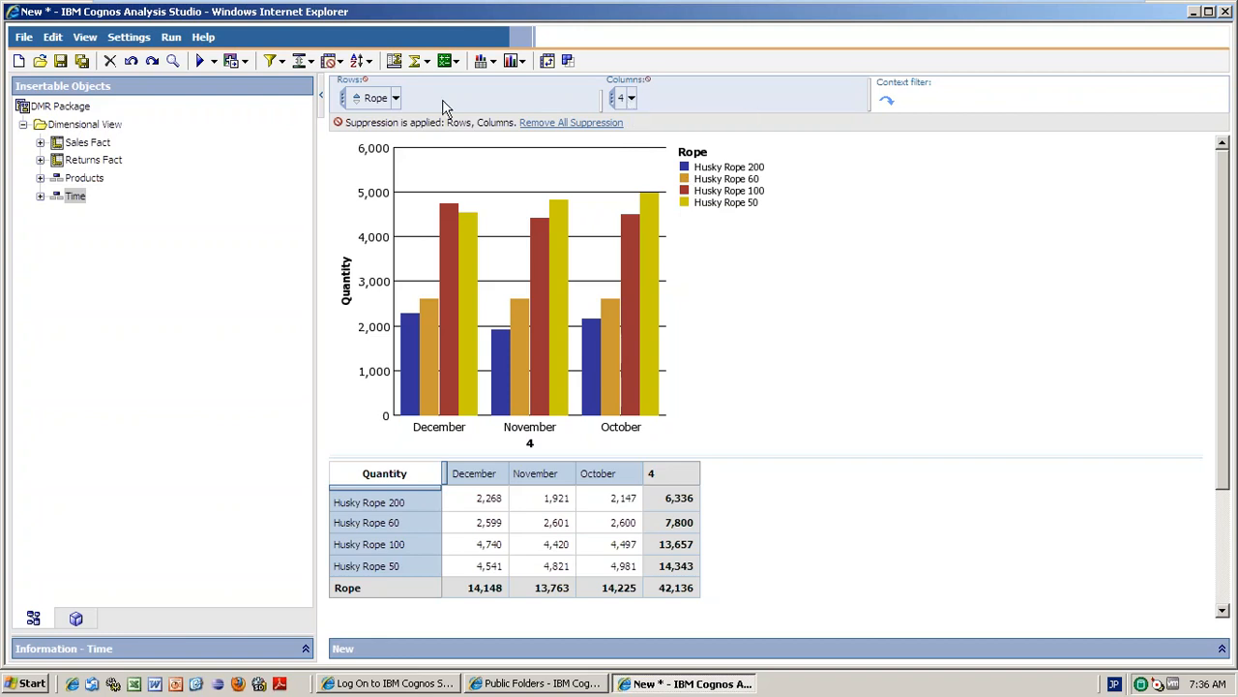
pyautogui.click(396, 99)
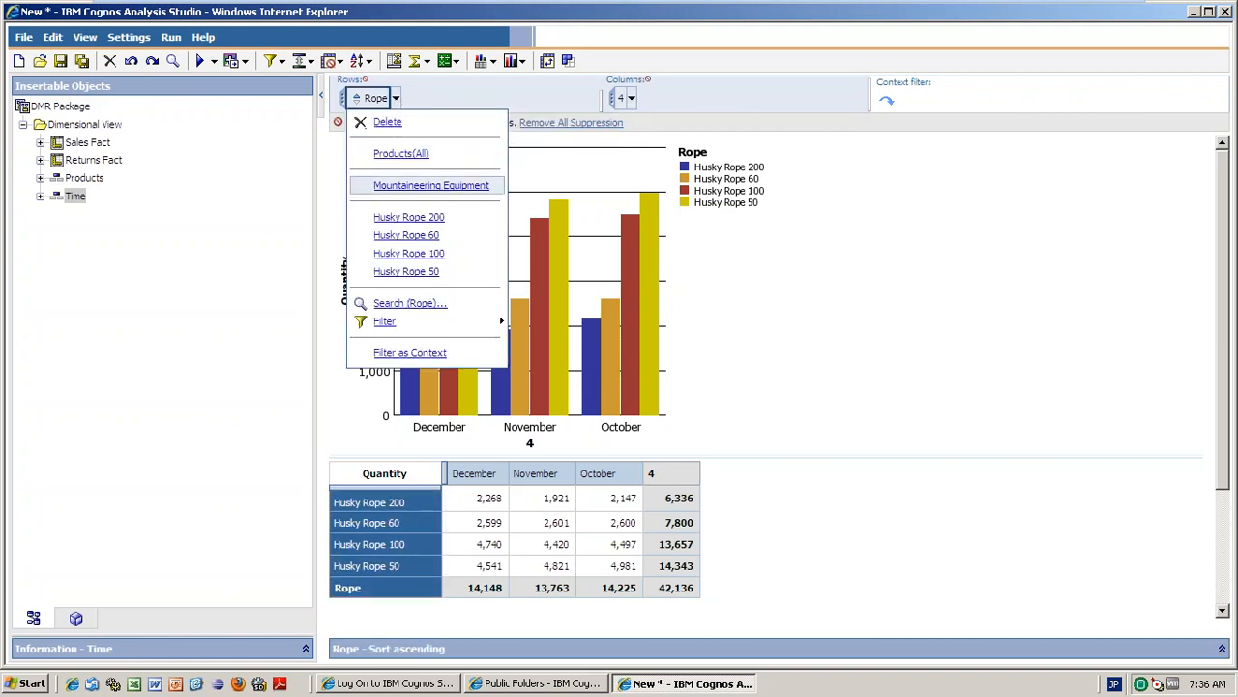
pyautogui.click(799, 288)
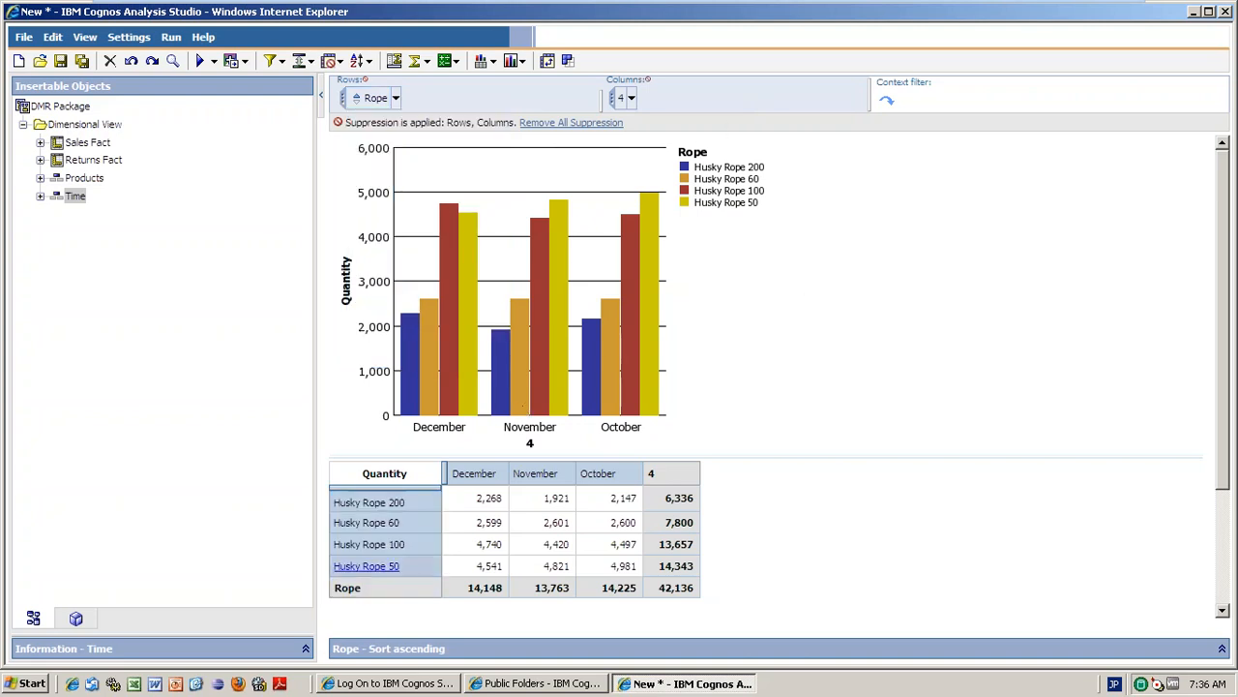
# Drill down into December so only December Husky Rope quantities (14,148 total) appear.
pyautogui.rightClick(494, 481)
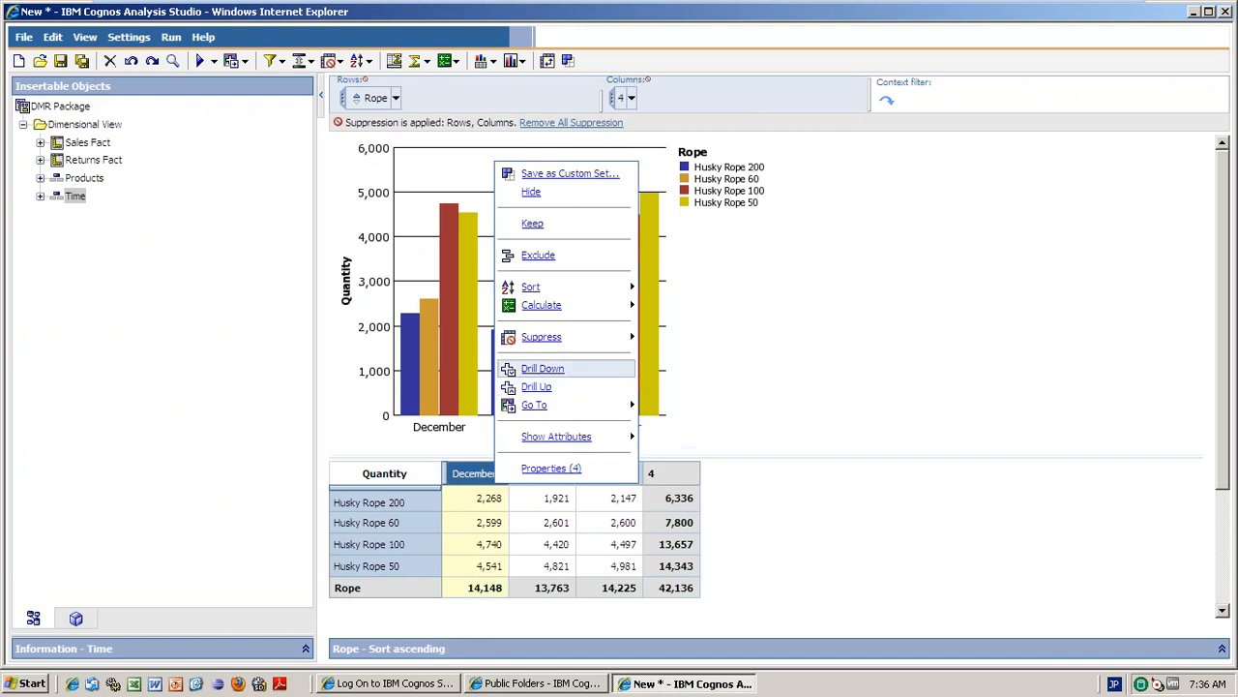
pyautogui.click(543, 369)
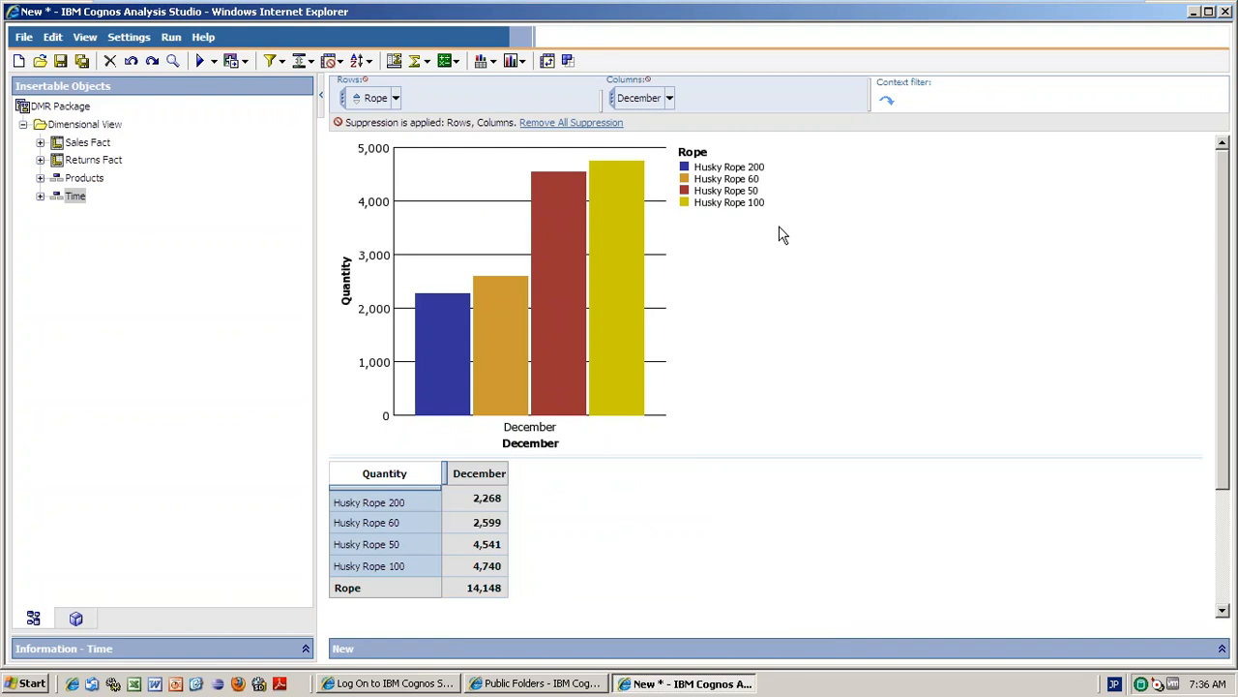
pyautogui.moveTo(559, 238)
pyautogui.moveTo(497, 331)
pyautogui.moveTo(438, 336)
# Move the columns from December back up to Time(All), showing 2005–2007 rope quantities.
pyautogui.moveTo(538, 291)
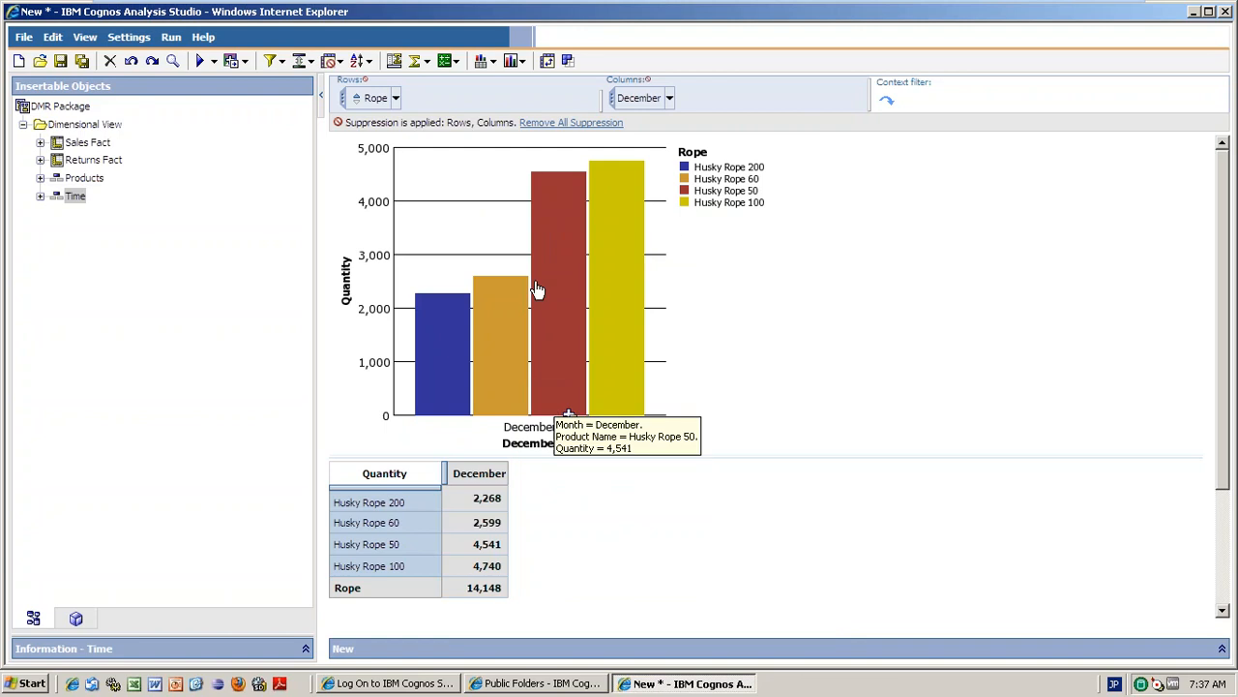
pyautogui.click(668, 99)
pyautogui.moveTo(677, 267)
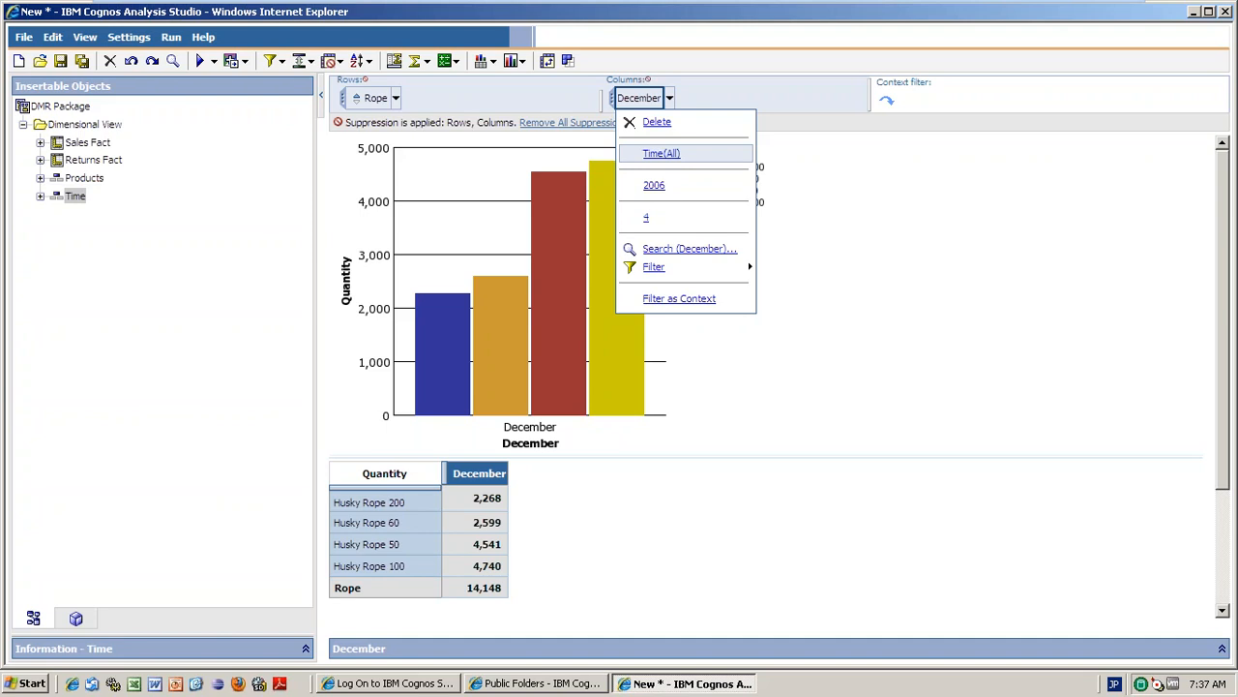
pyautogui.click(623, 98)
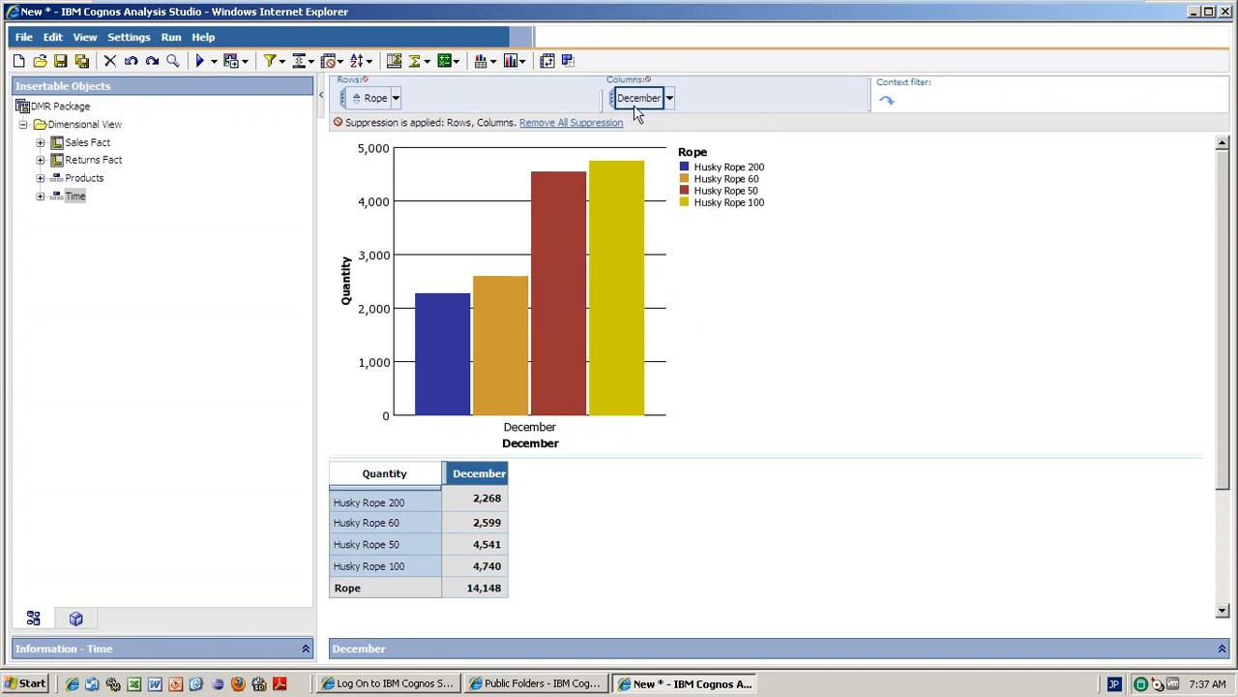
pyautogui.click(671, 100)
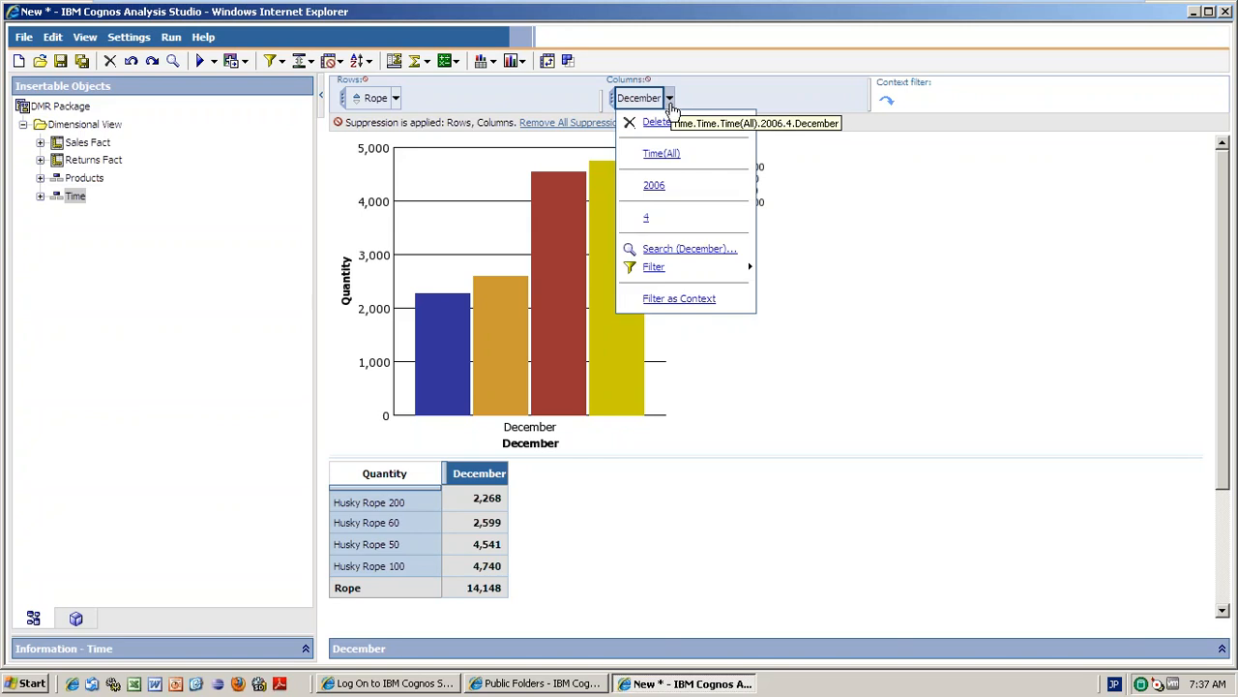
pyautogui.click(663, 152)
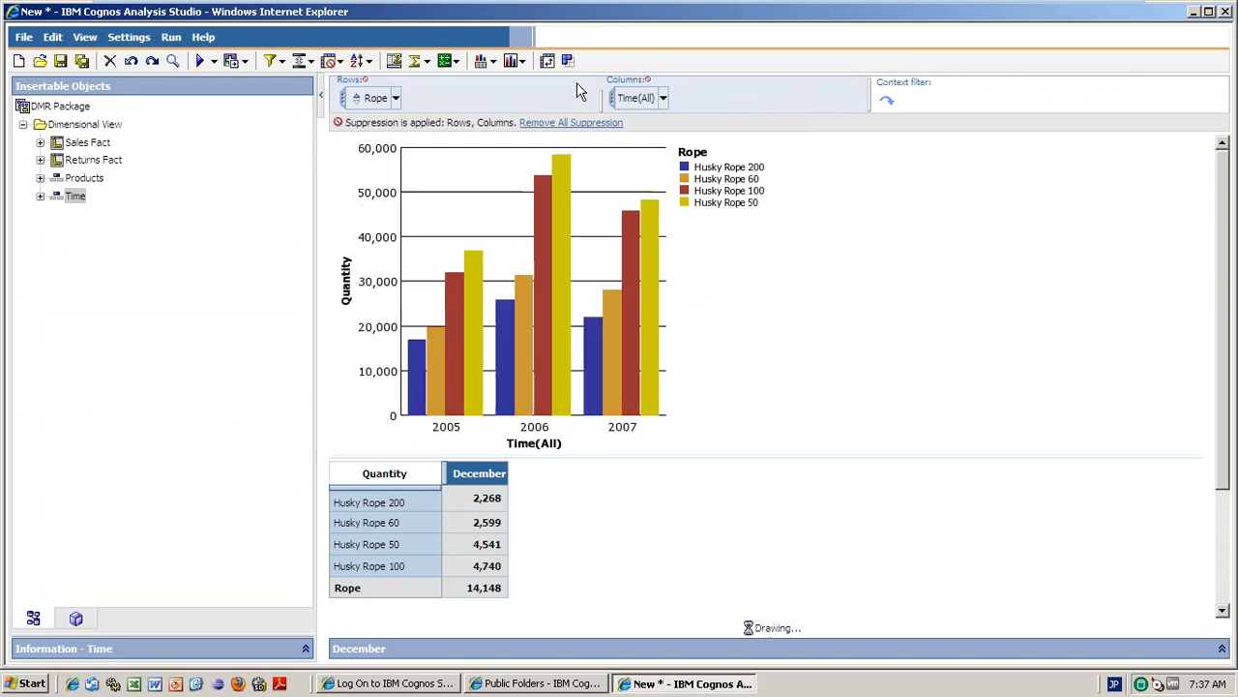
pyautogui.click(521, 61)
# Change the chart type to a standard bar chart of Husky Rope quantities by year.
pyautogui.moveTo(580, 121)
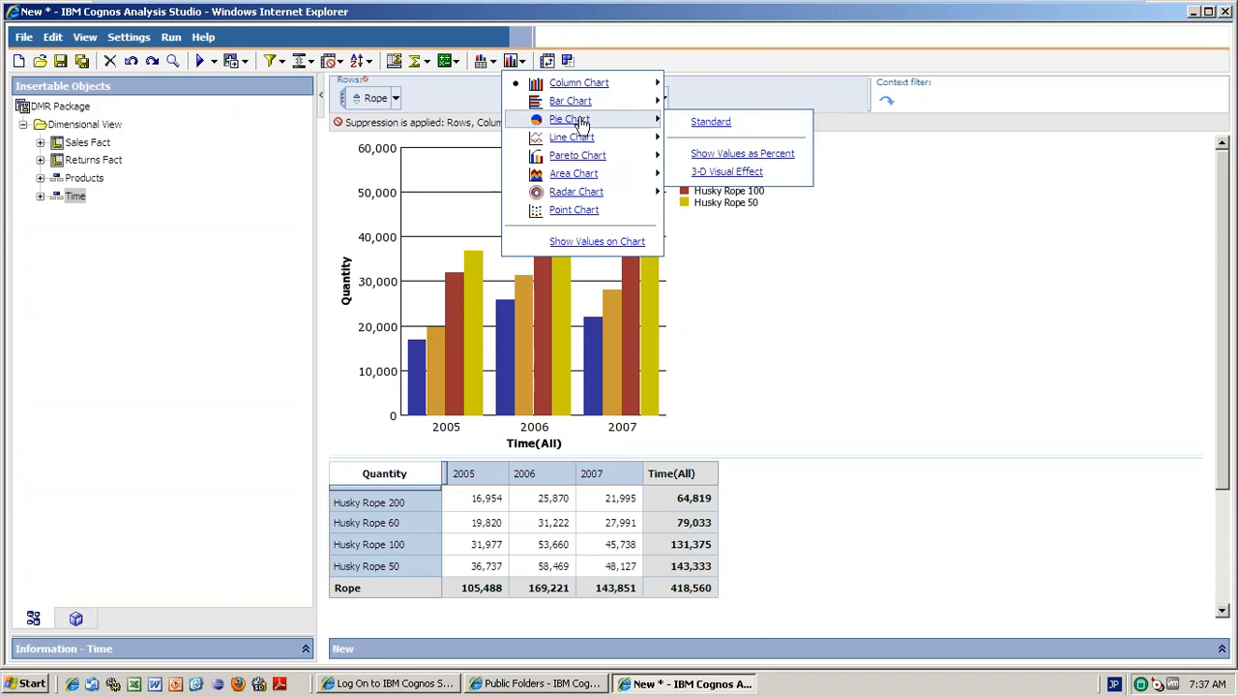
pyautogui.moveTo(580, 84)
pyautogui.click(712, 103)
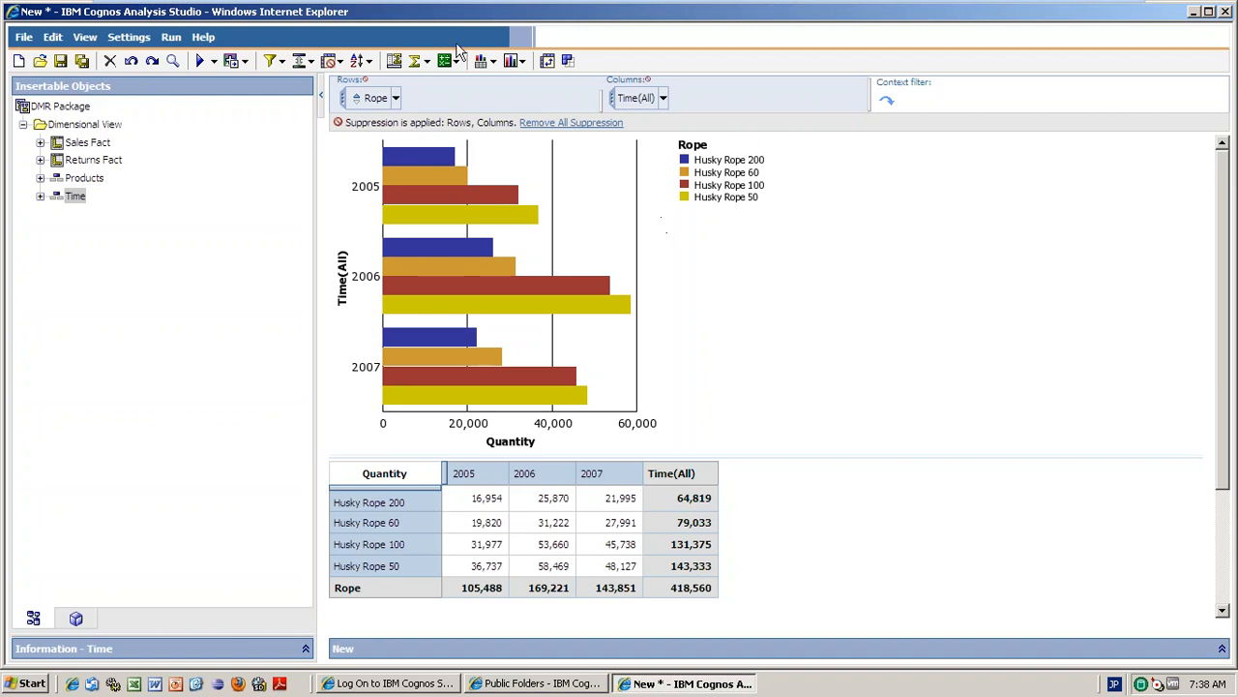
# Switch to standard pie charts and drill into Husky Rope 60 for 2005's quarters.
pyautogui.click(521, 62)
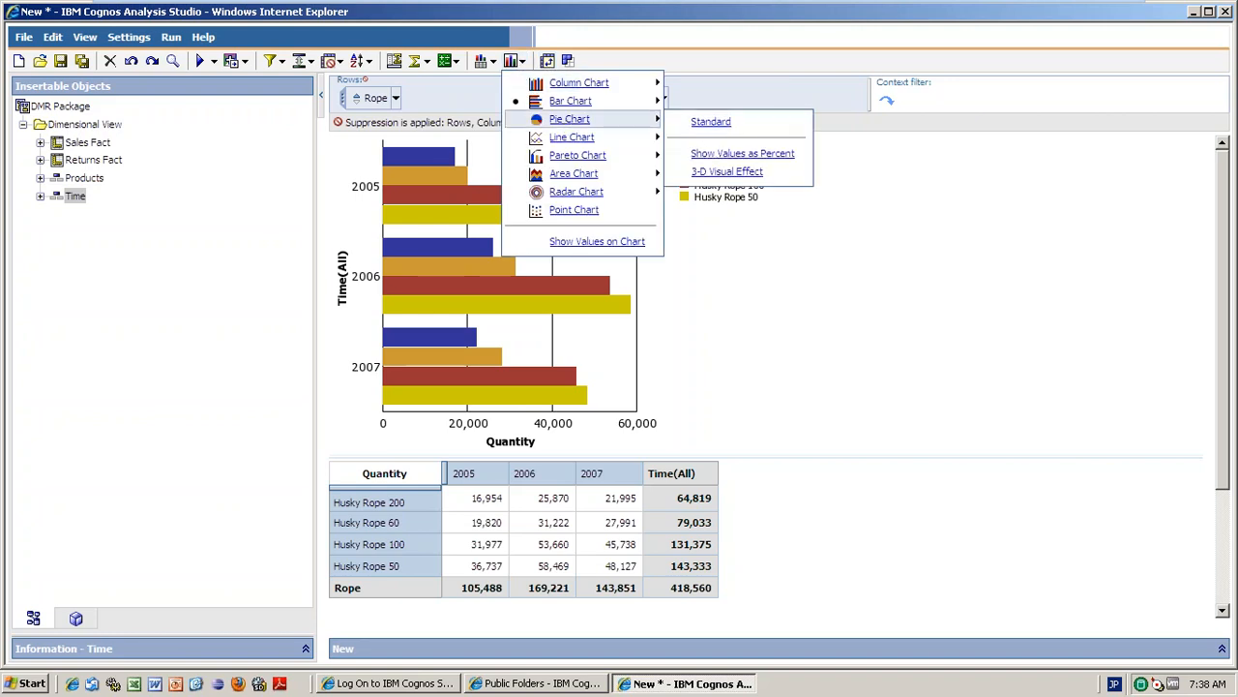
pyautogui.click(713, 121)
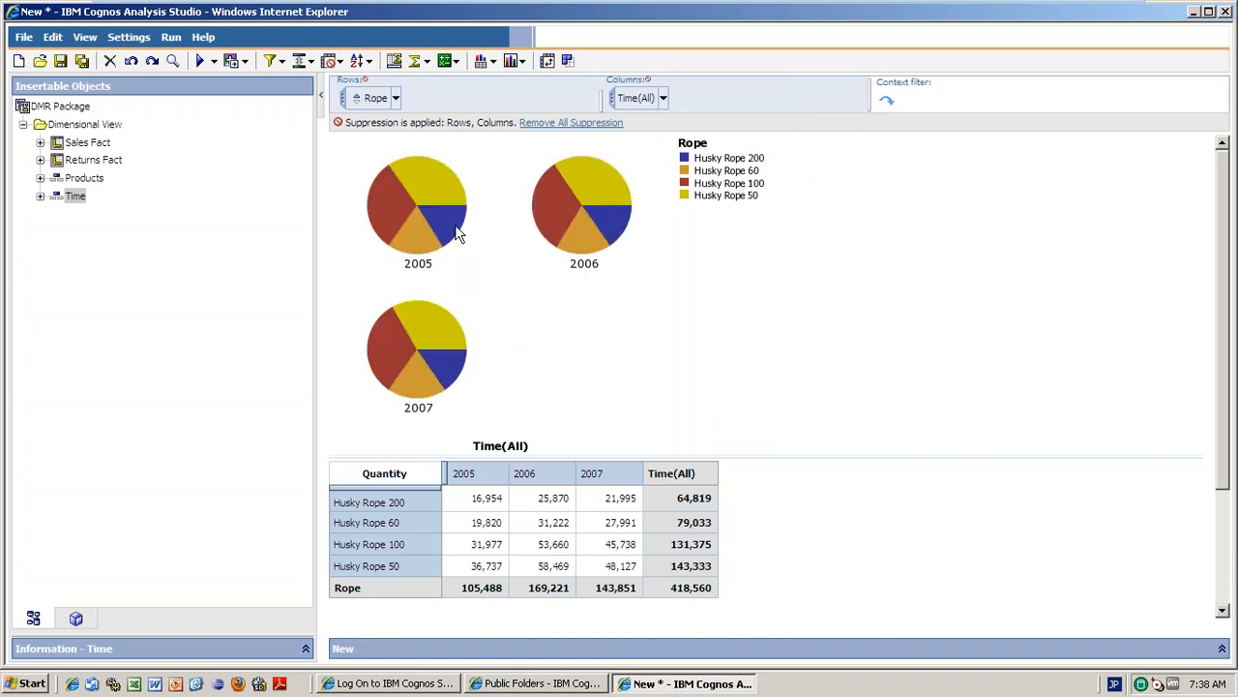
pyautogui.moveTo(447, 229)
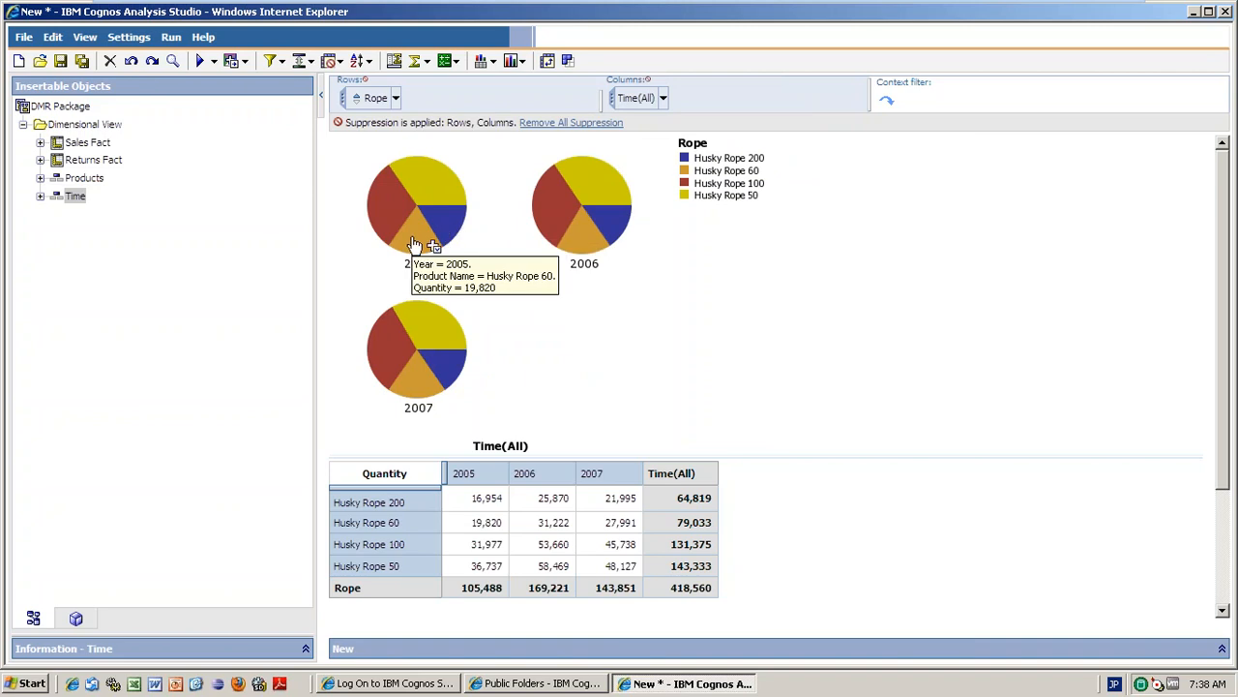
pyautogui.doubleClick(415, 245)
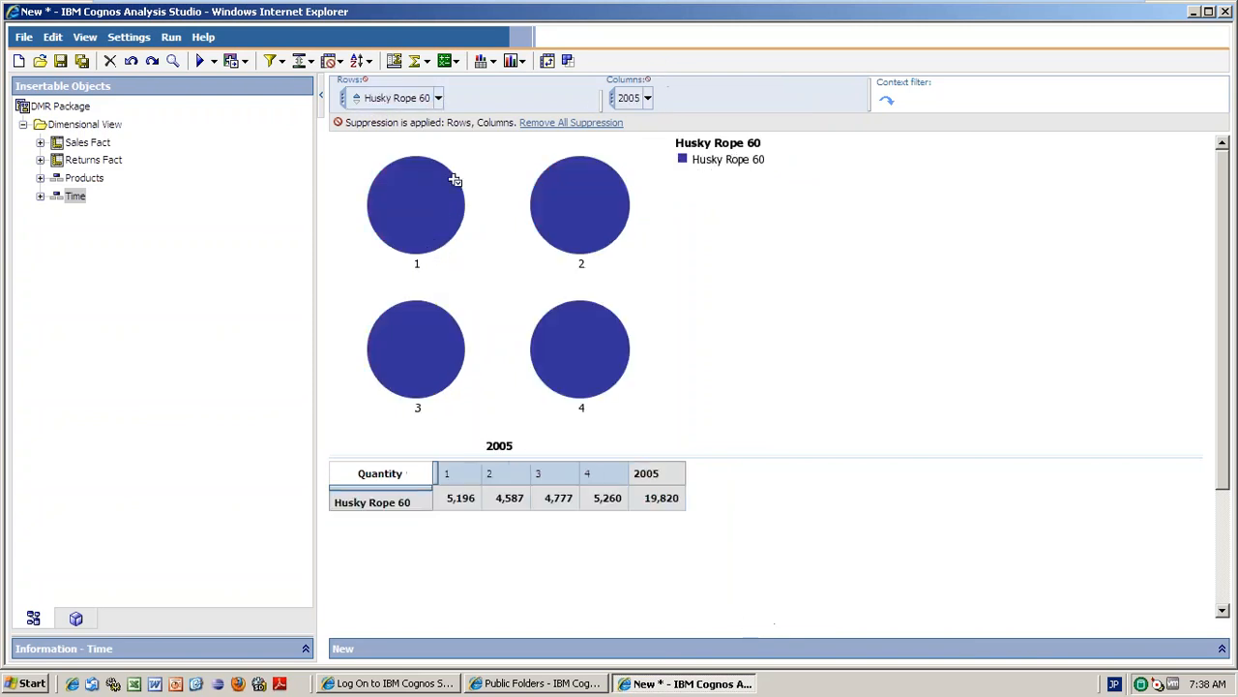
pyautogui.click(438, 98)
# Change the Husky Rope 60 rows back to Products(All) to show all five product lines.
pyautogui.click(405, 152)
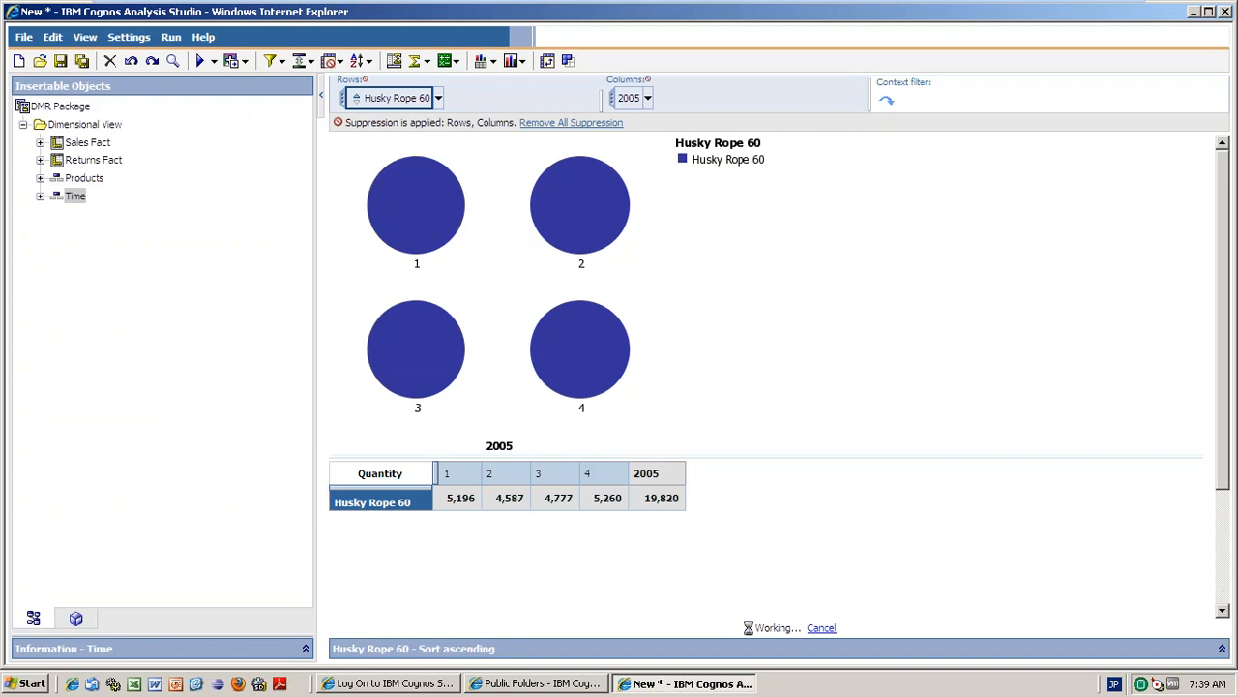
pyautogui.click(441, 100)
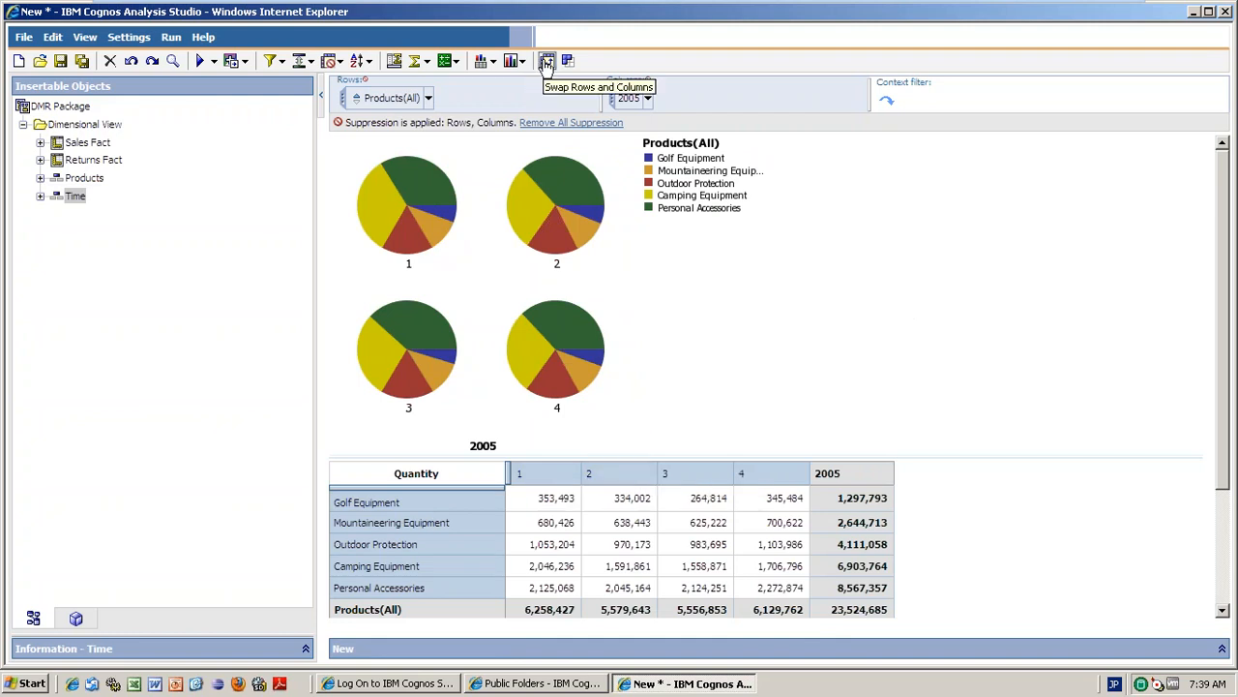
# Swap rows and columns and back again, then make the chart a 3-D axis area chart.
pyautogui.click(547, 62)
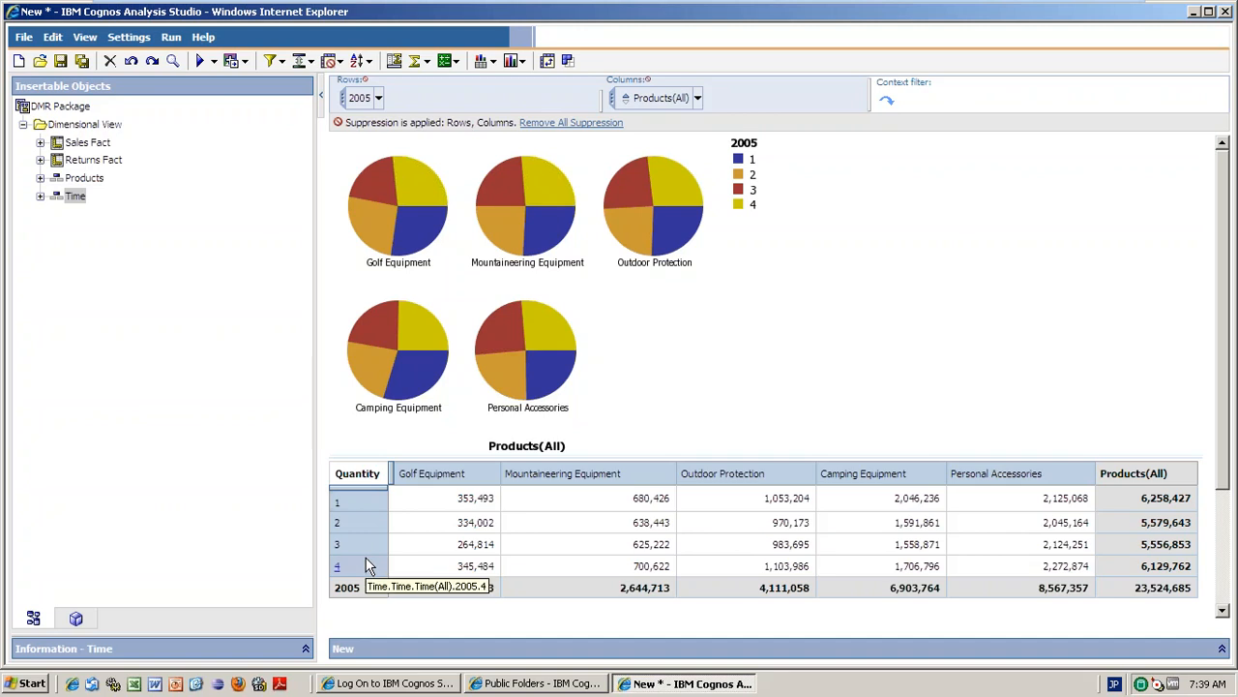
pyautogui.click(548, 62)
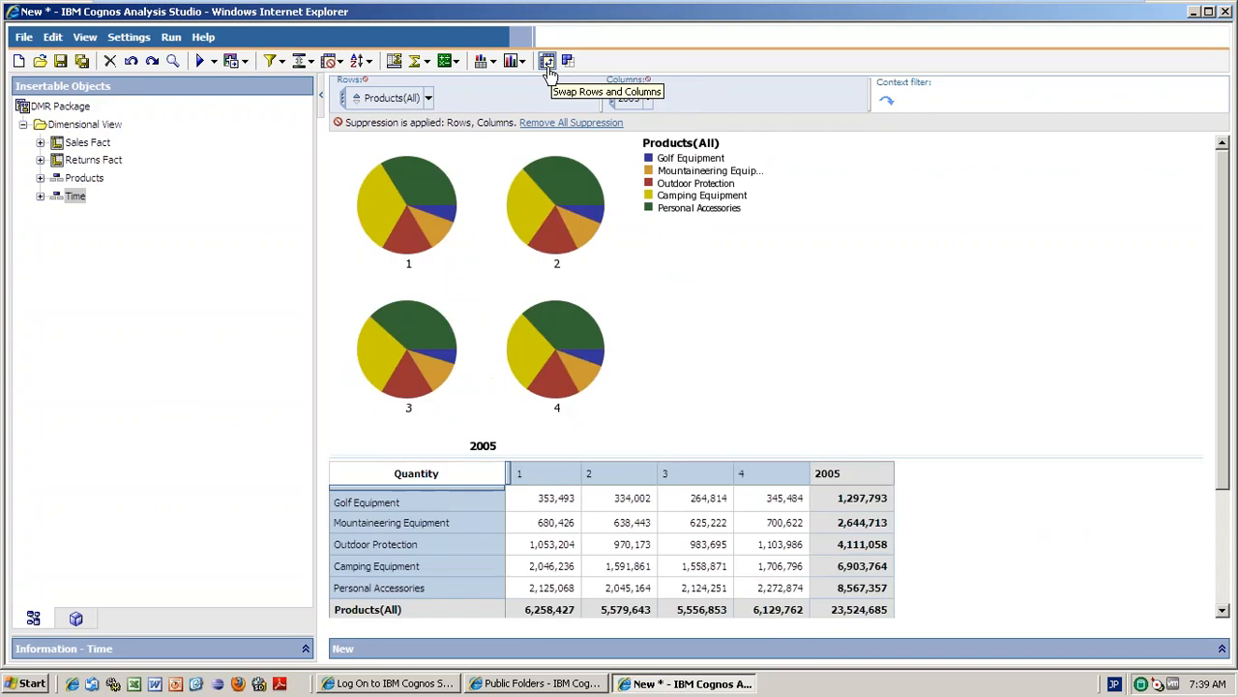
pyautogui.click(522, 63)
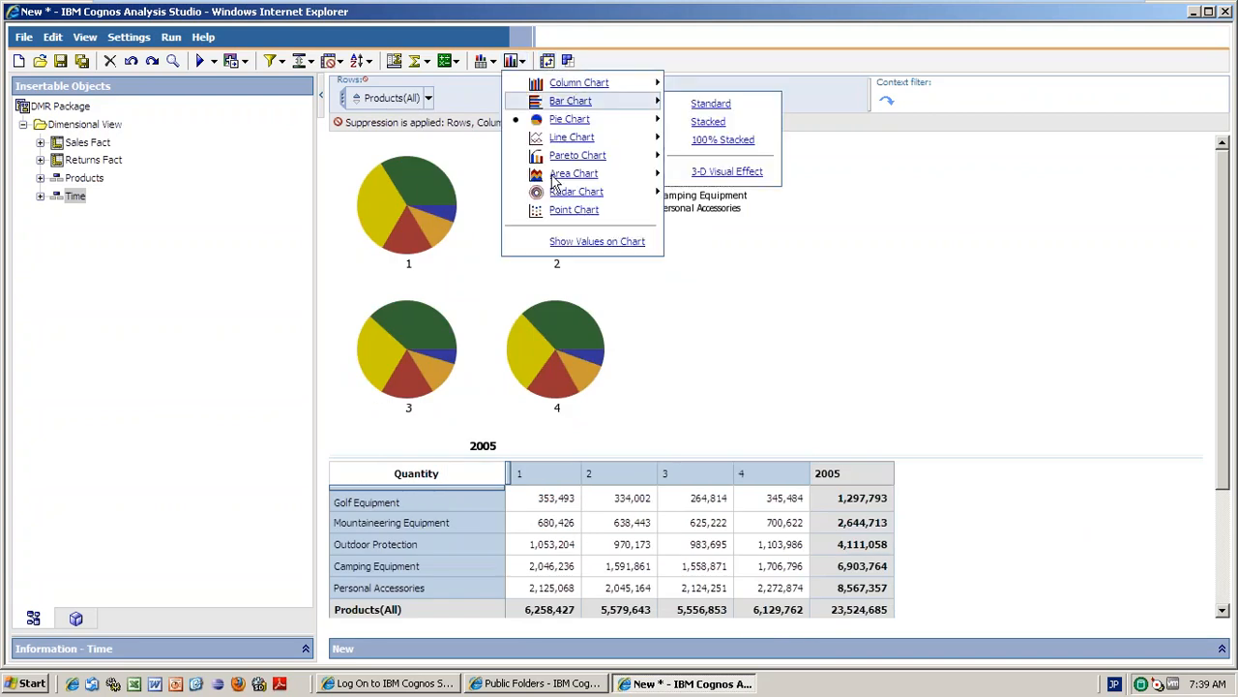
pyautogui.moveTo(578, 179)
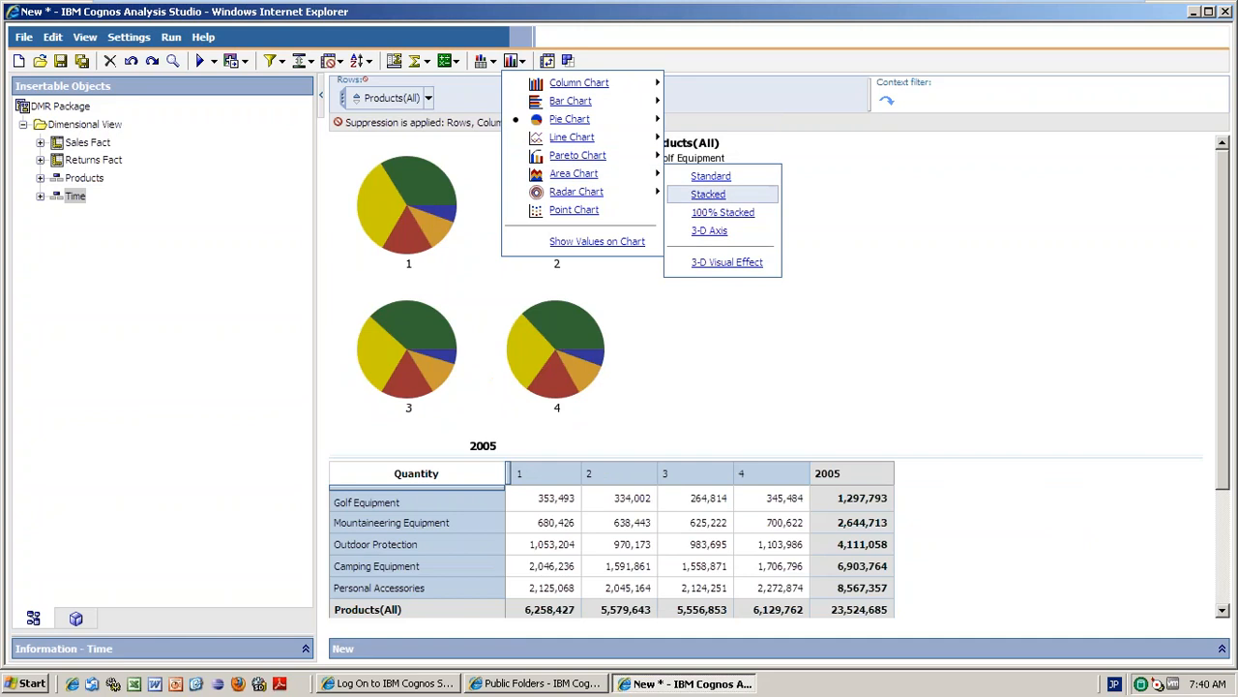
pyautogui.click(708, 231)
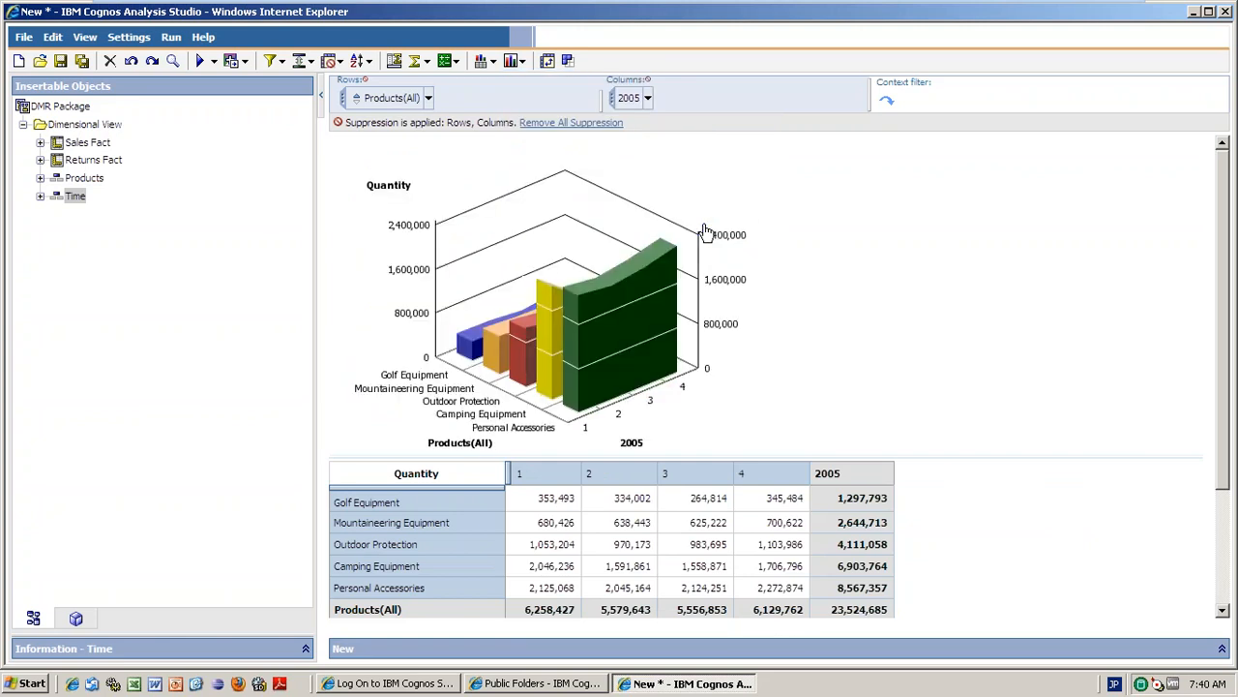
pyautogui.click(519, 60)
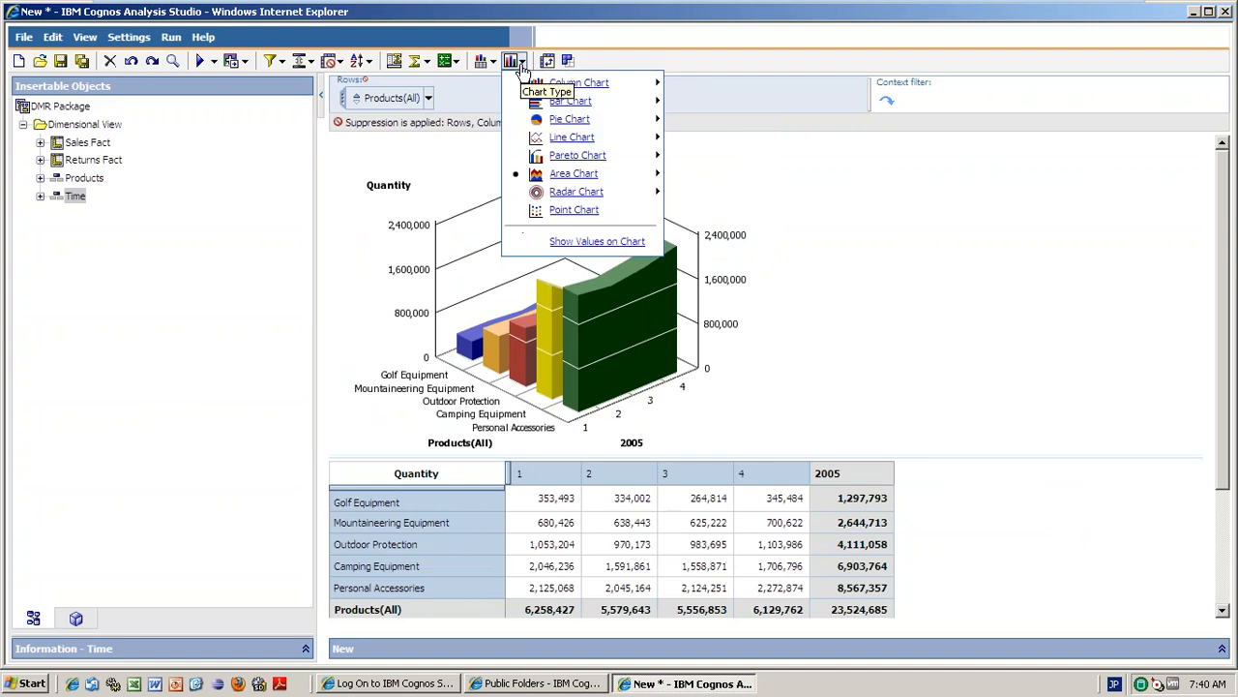
pyautogui.click(578, 243)
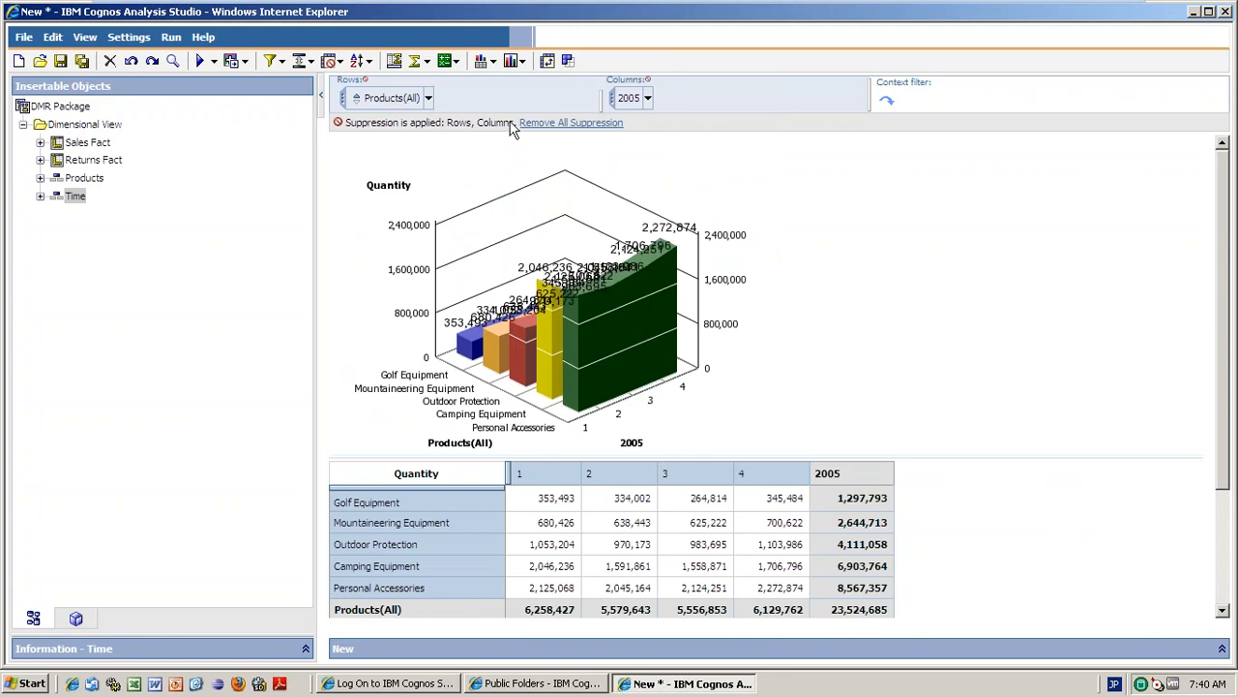
pyautogui.click(523, 63)
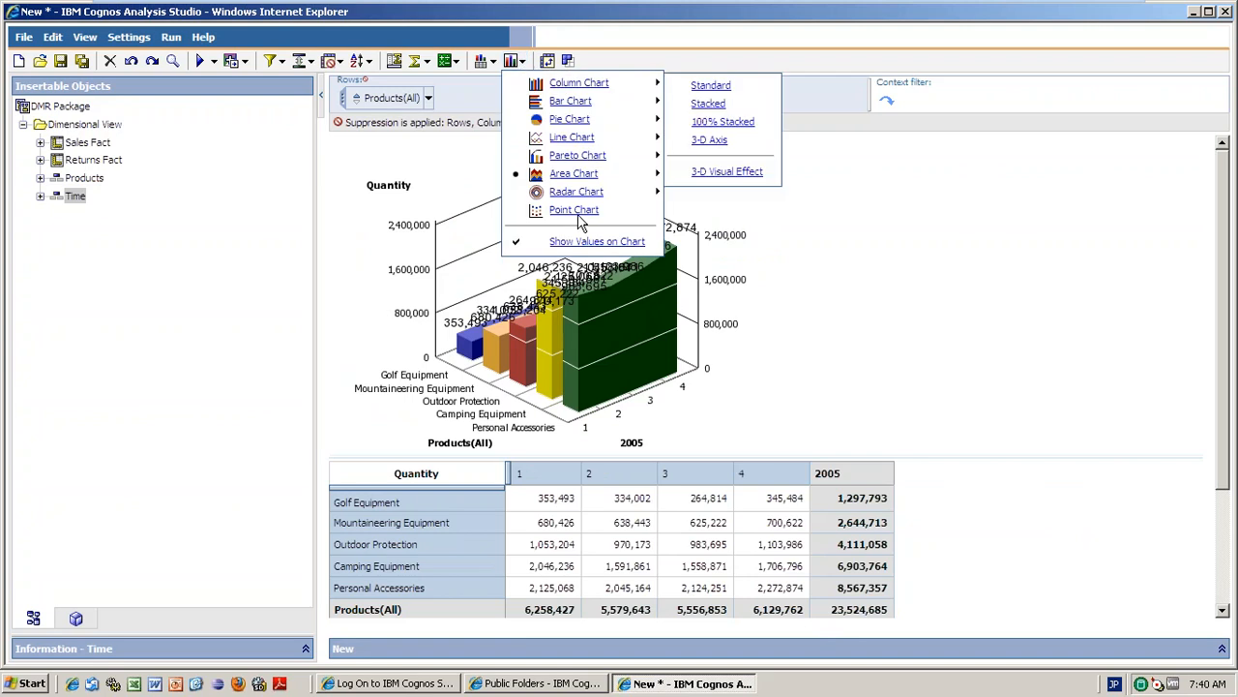
pyautogui.click(552, 243)
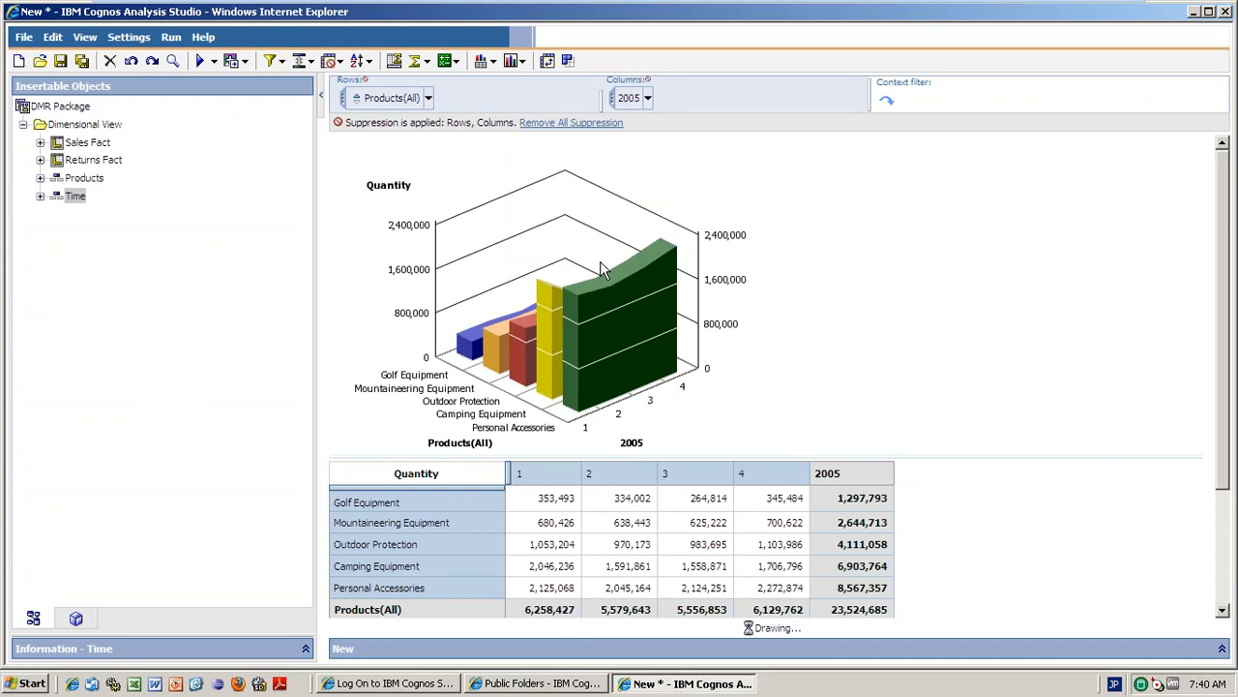
# Try the radar chart and then the point chart for the quantity chart.
pyautogui.click(522, 63)
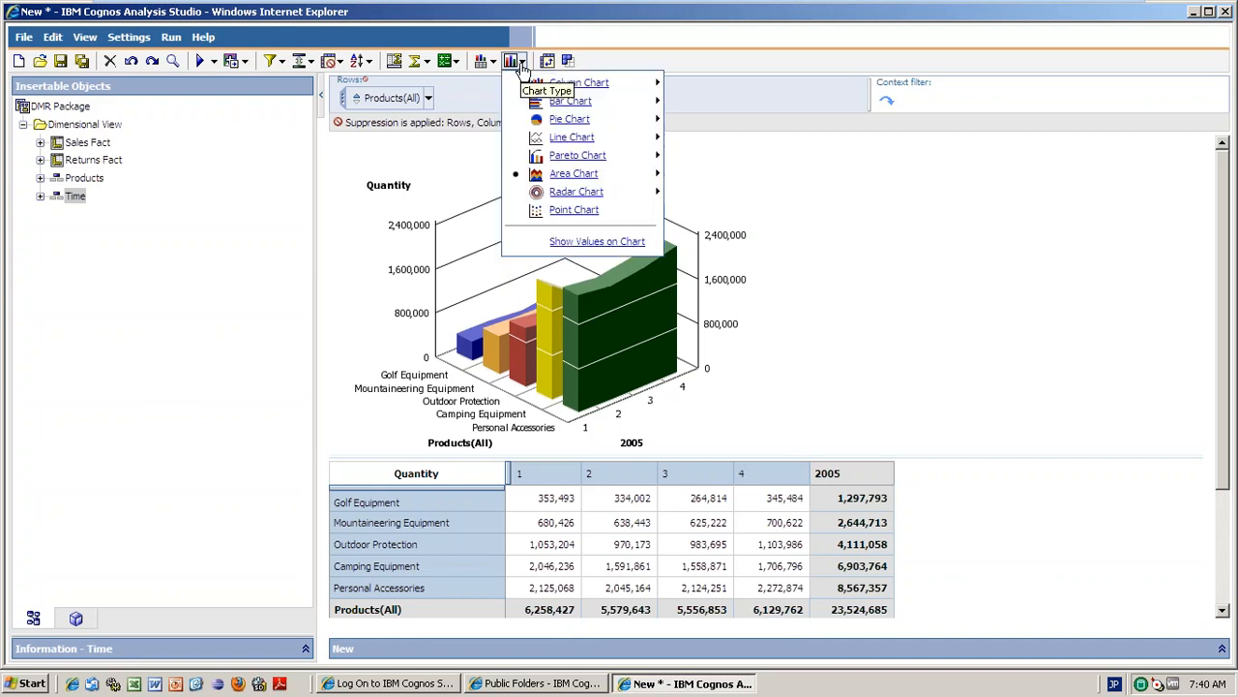
pyautogui.moveTo(577, 191)
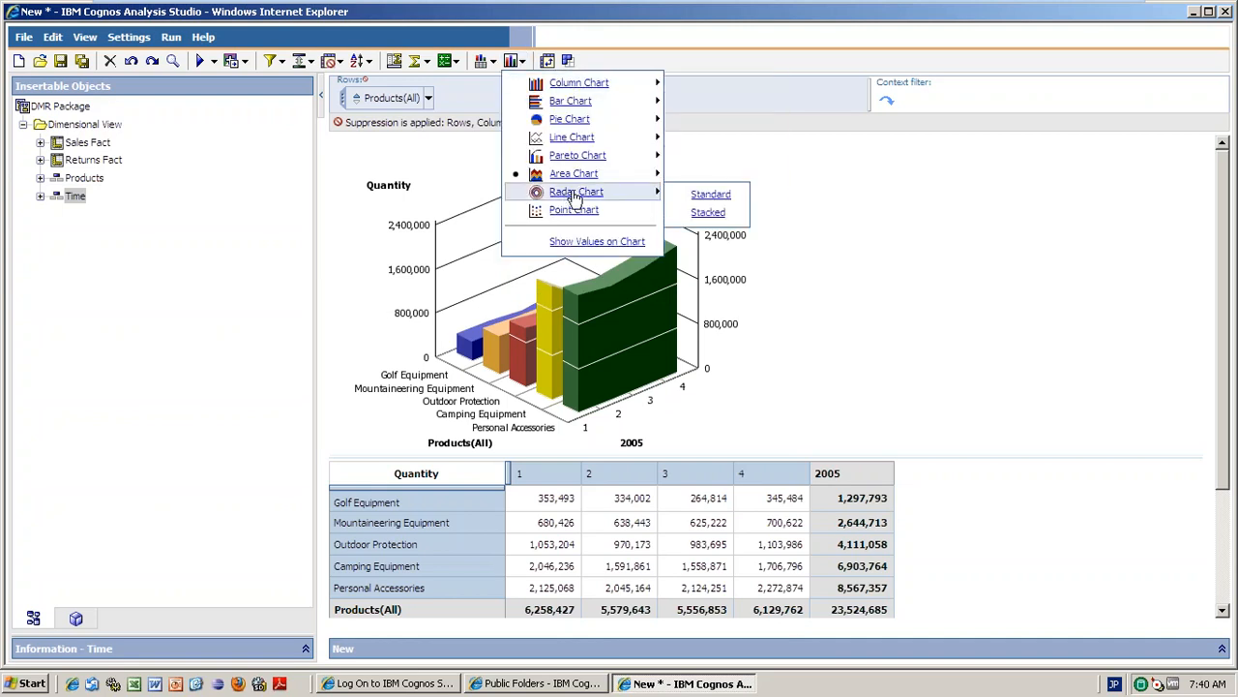
pyautogui.click(704, 212)
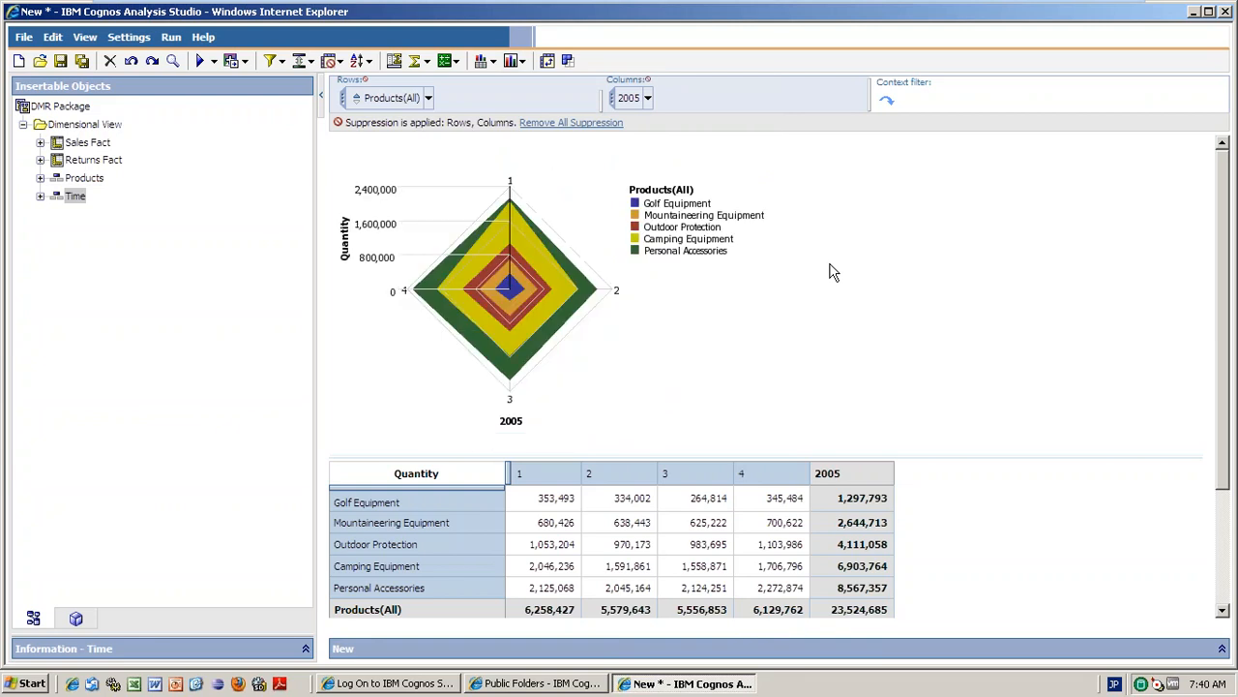
pyautogui.click(520, 64)
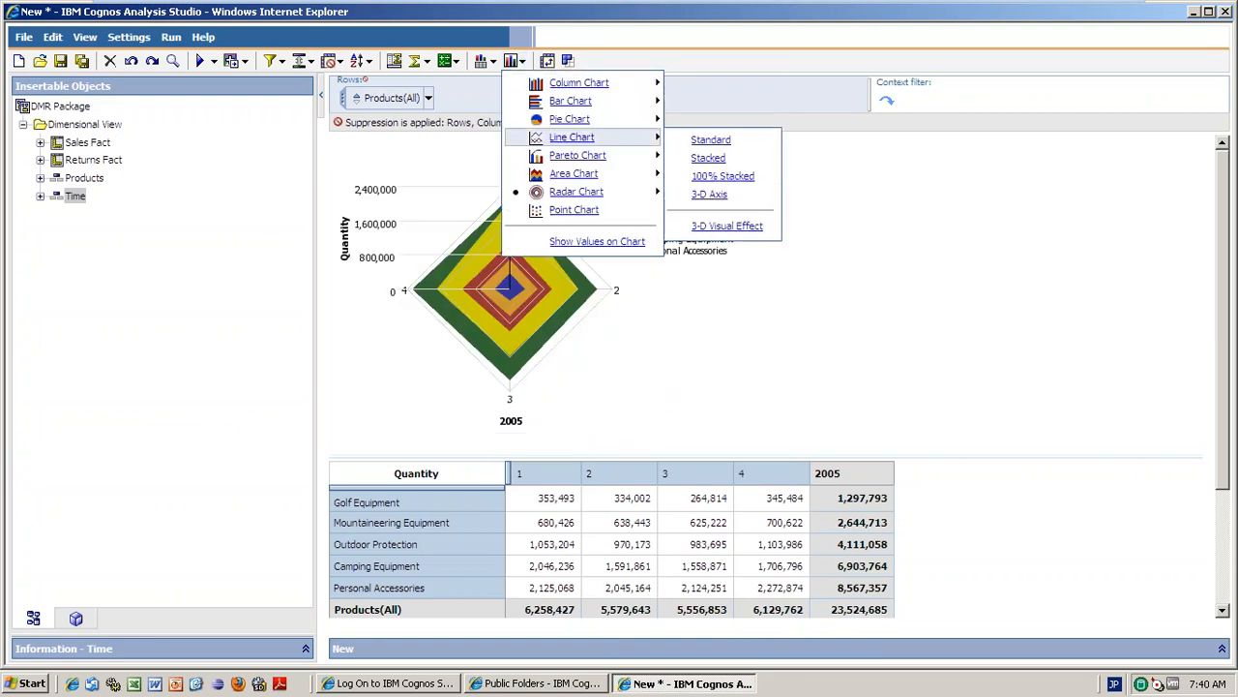
pyautogui.click(571, 205)
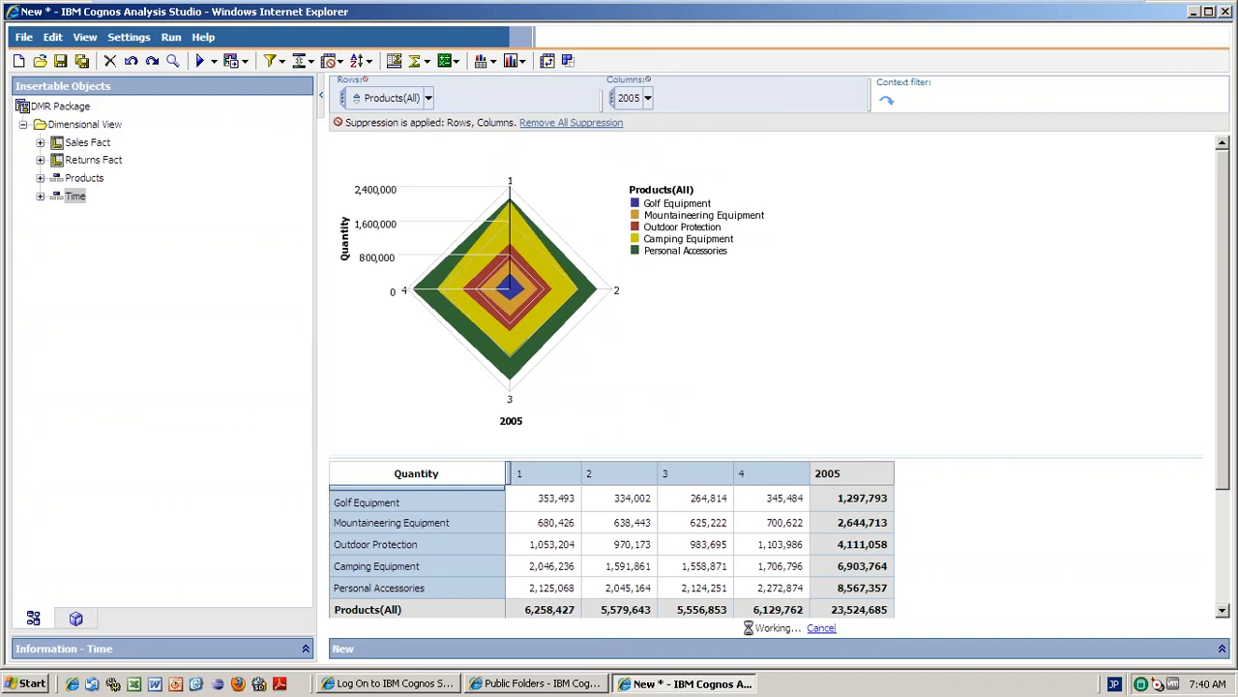
# Switch the chart to a standard Pareto chart with a cumulation line.
pyautogui.click(512, 61)
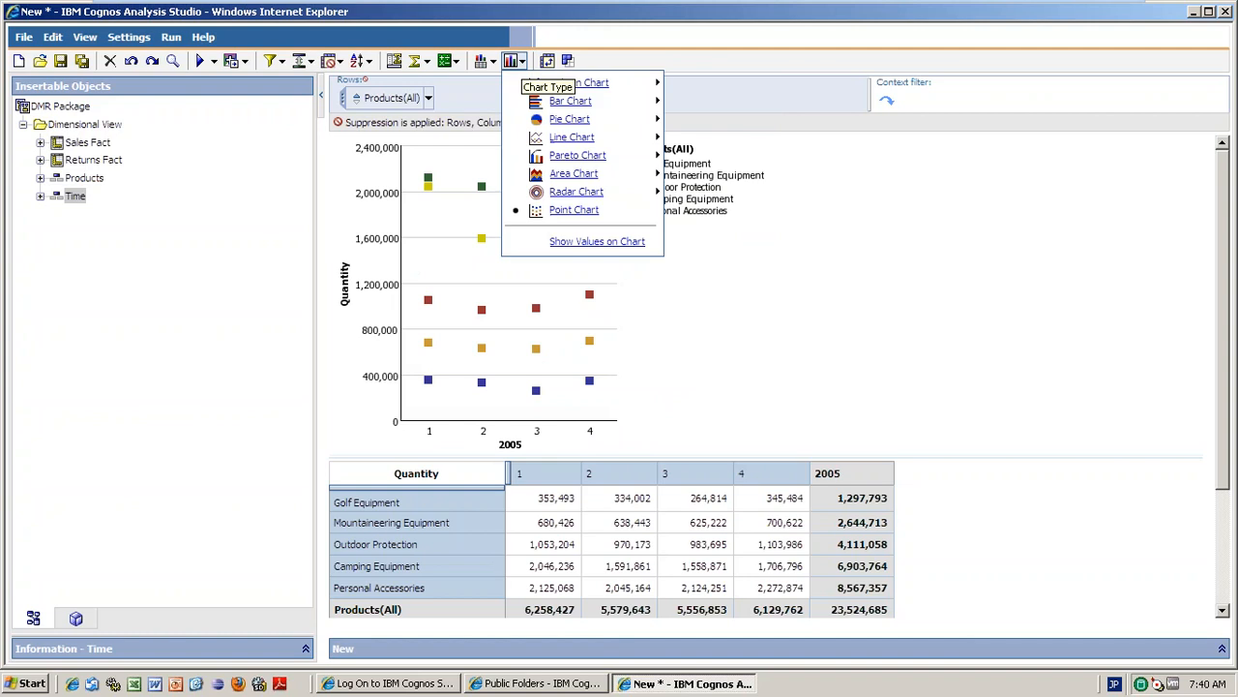
pyautogui.moveTo(607, 172)
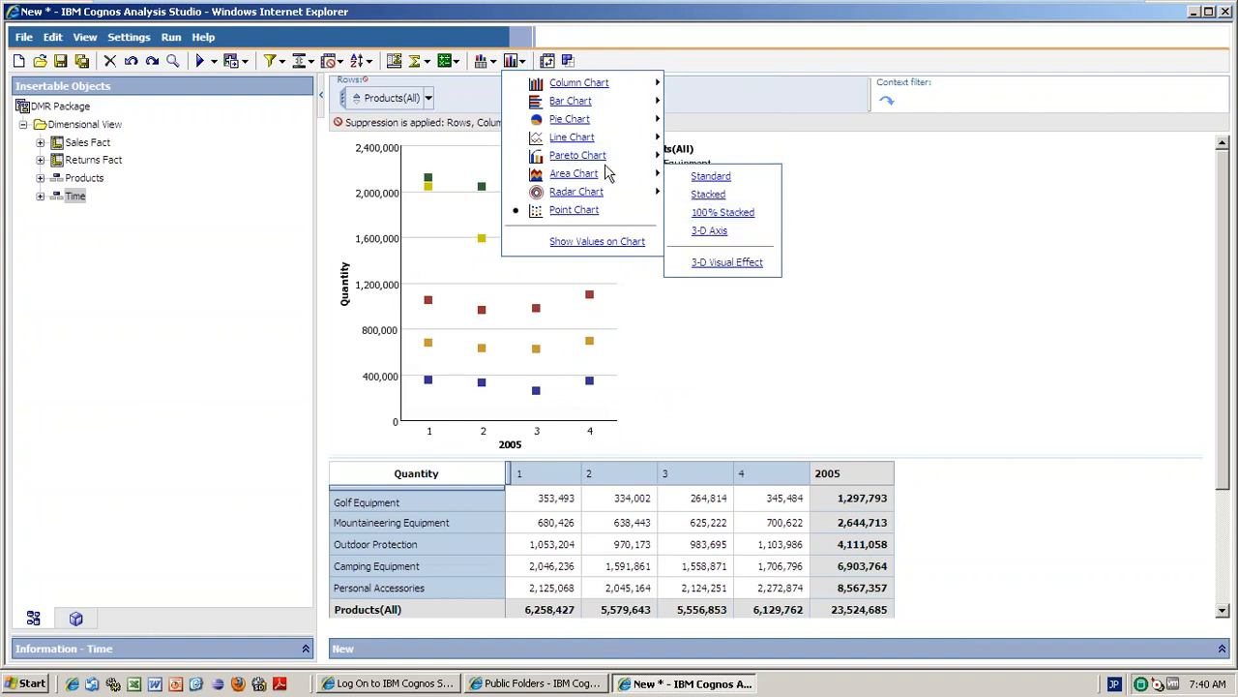
pyautogui.moveTo(580, 156)
pyautogui.click(711, 158)
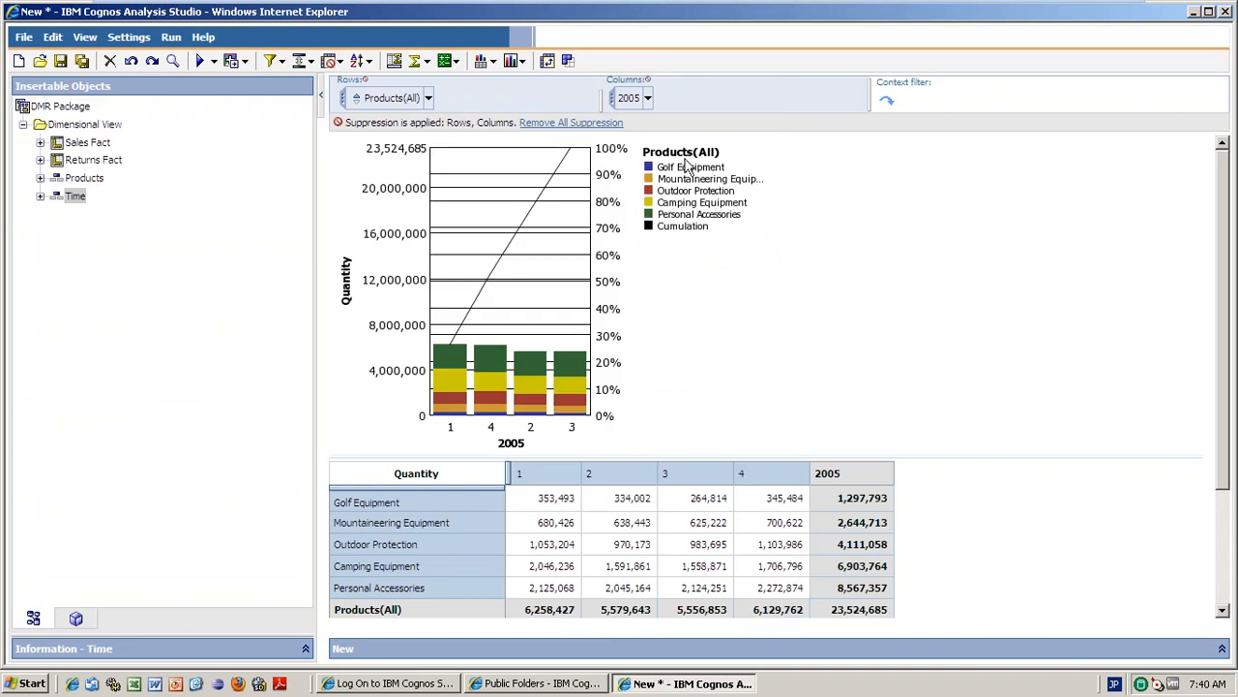
# Change the chart to a 3-D axis line chart, then to a stacked line chart.
pyautogui.click(517, 60)
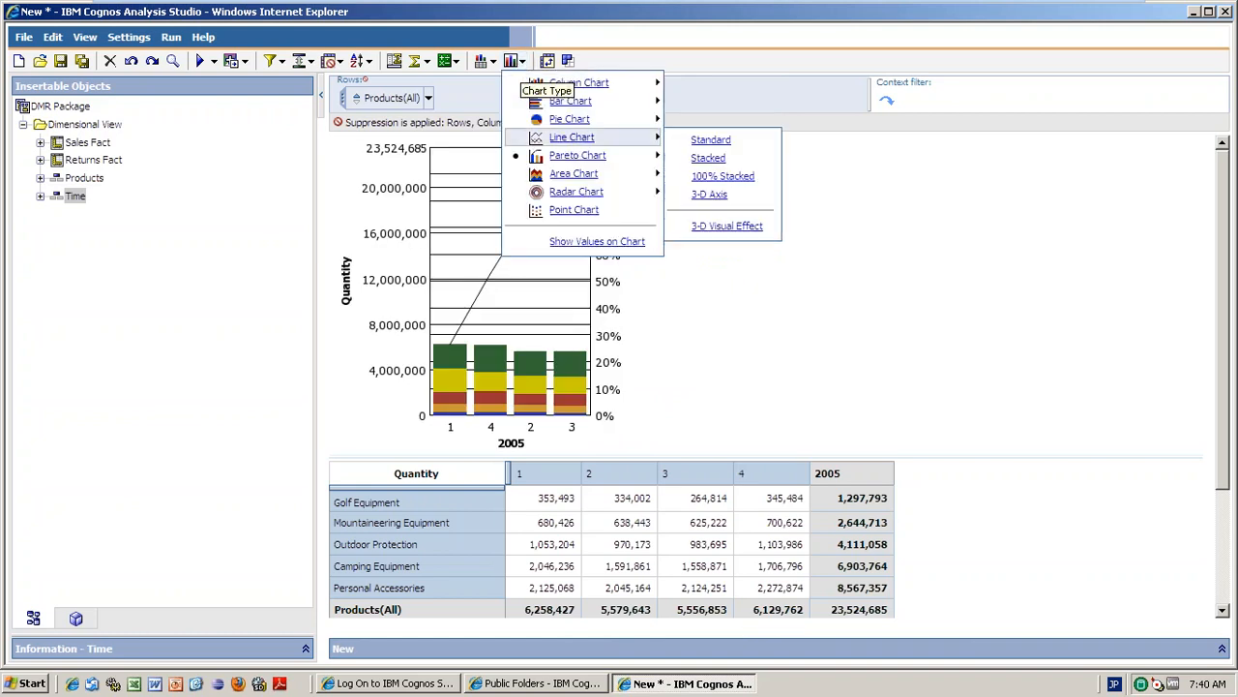
pyautogui.moveTo(581, 138)
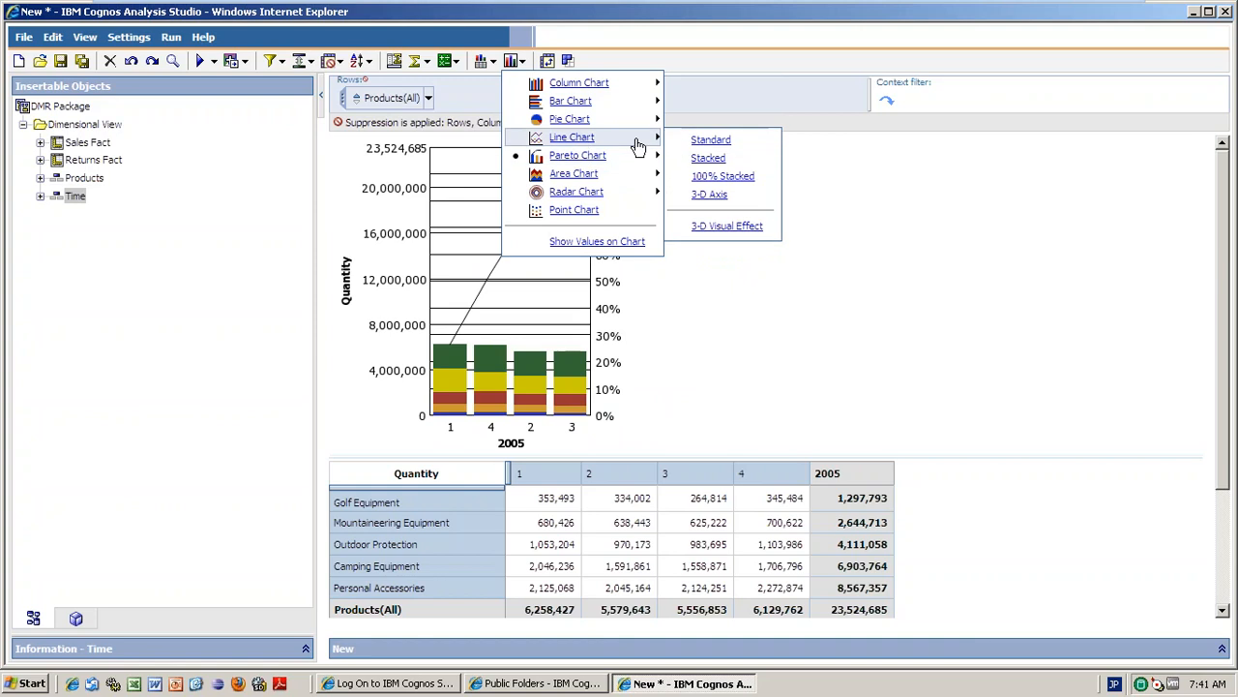
pyautogui.click(699, 192)
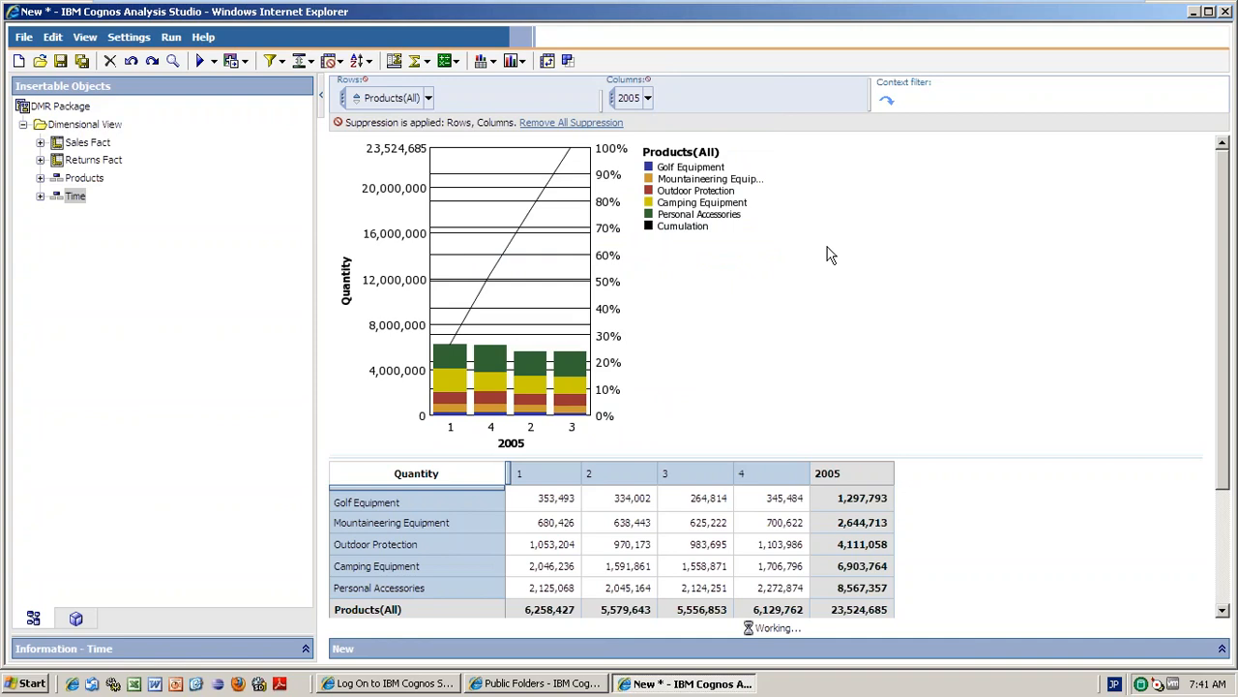
pyautogui.click(517, 61)
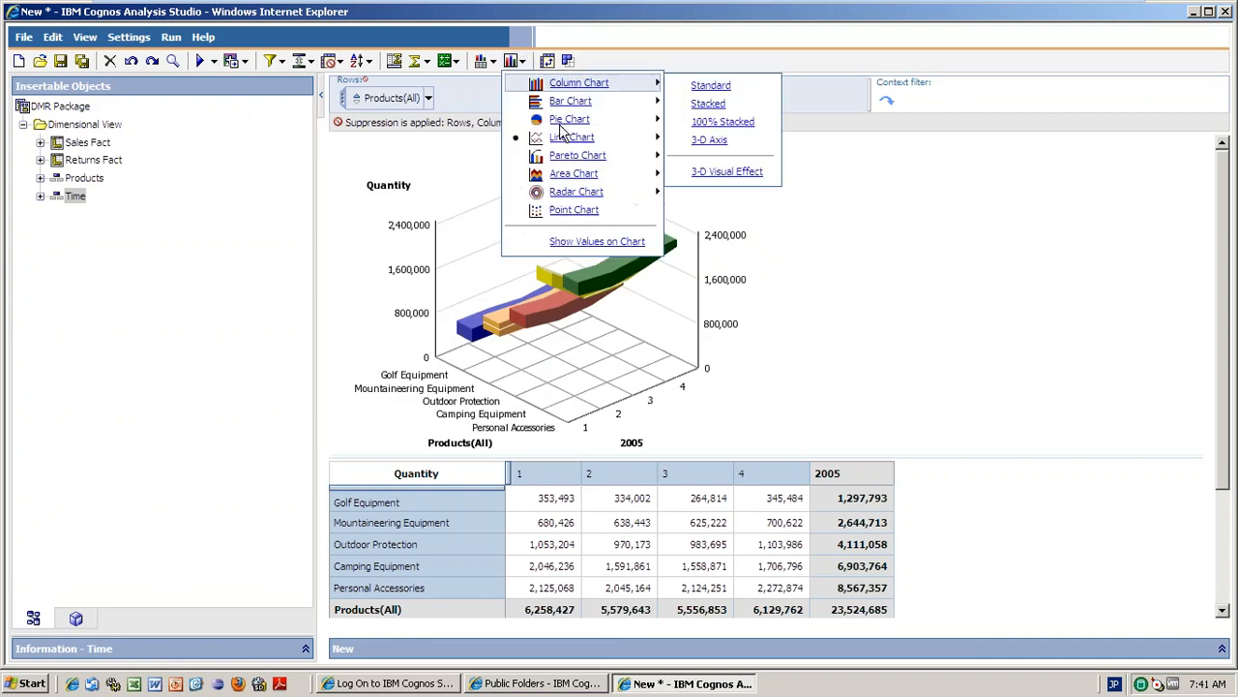
pyautogui.moveTo(595, 138)
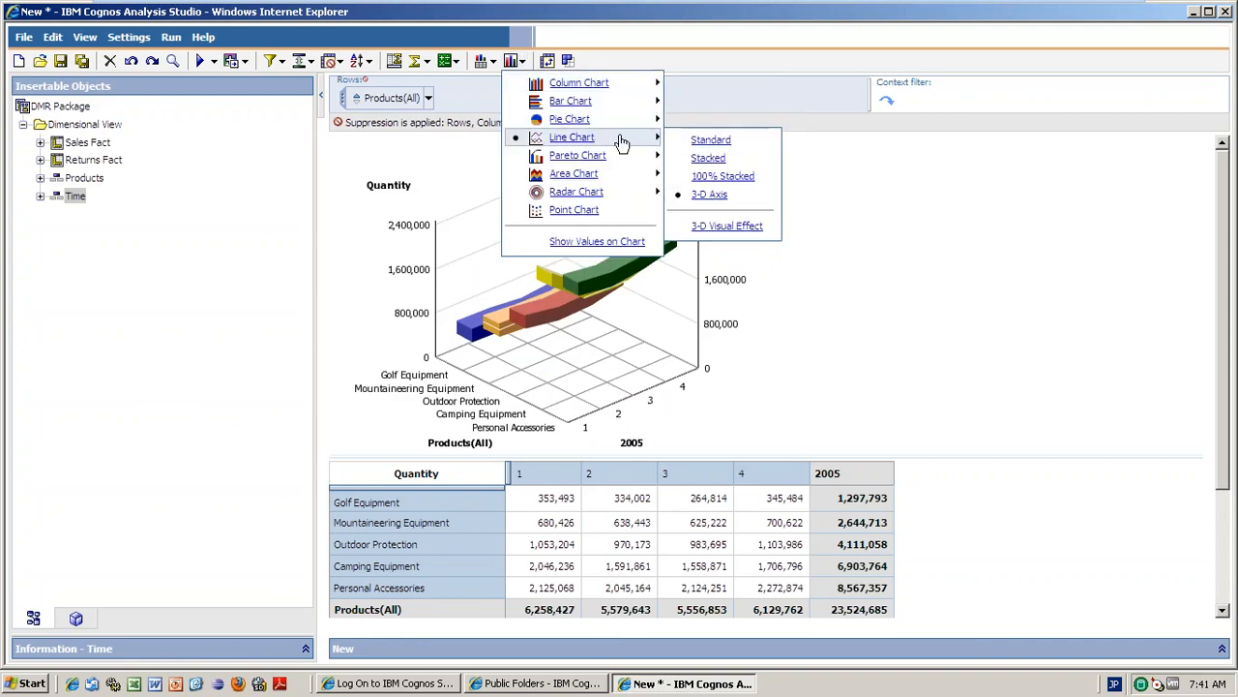
pyautogui.click(707, 158)
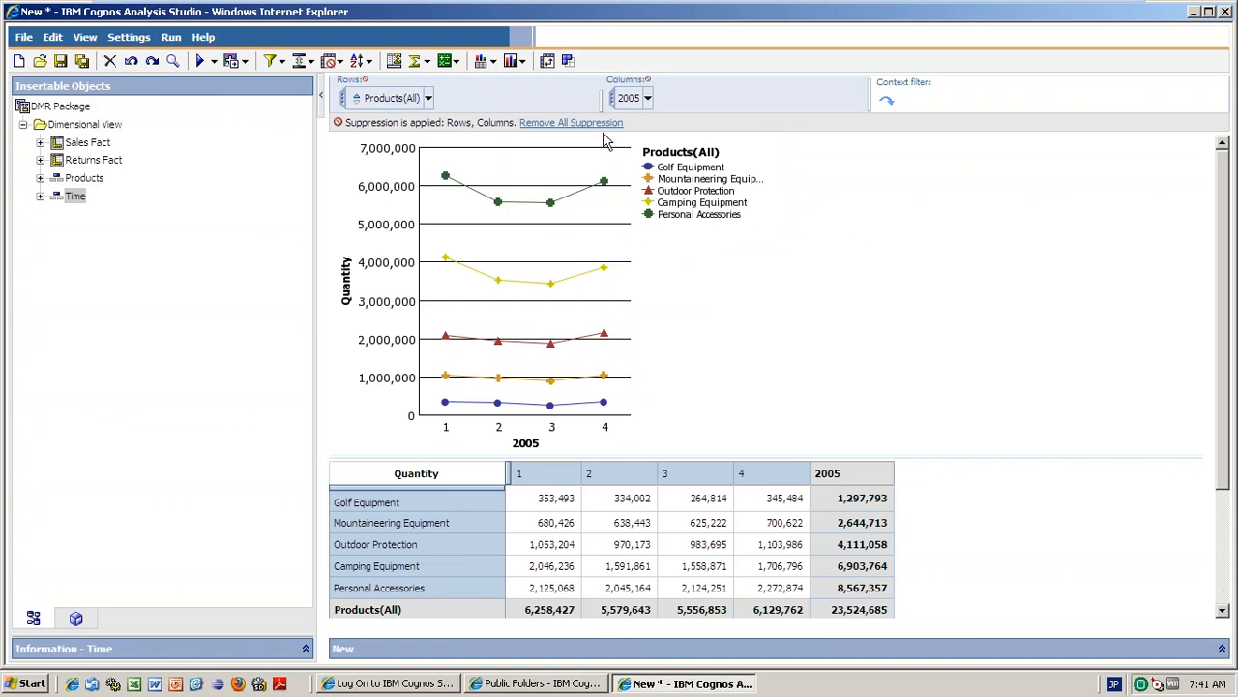
# Swap rows and columns, putting 2005 quarters down the rows and the five product lines across.
pyautogui.click(522, 64)
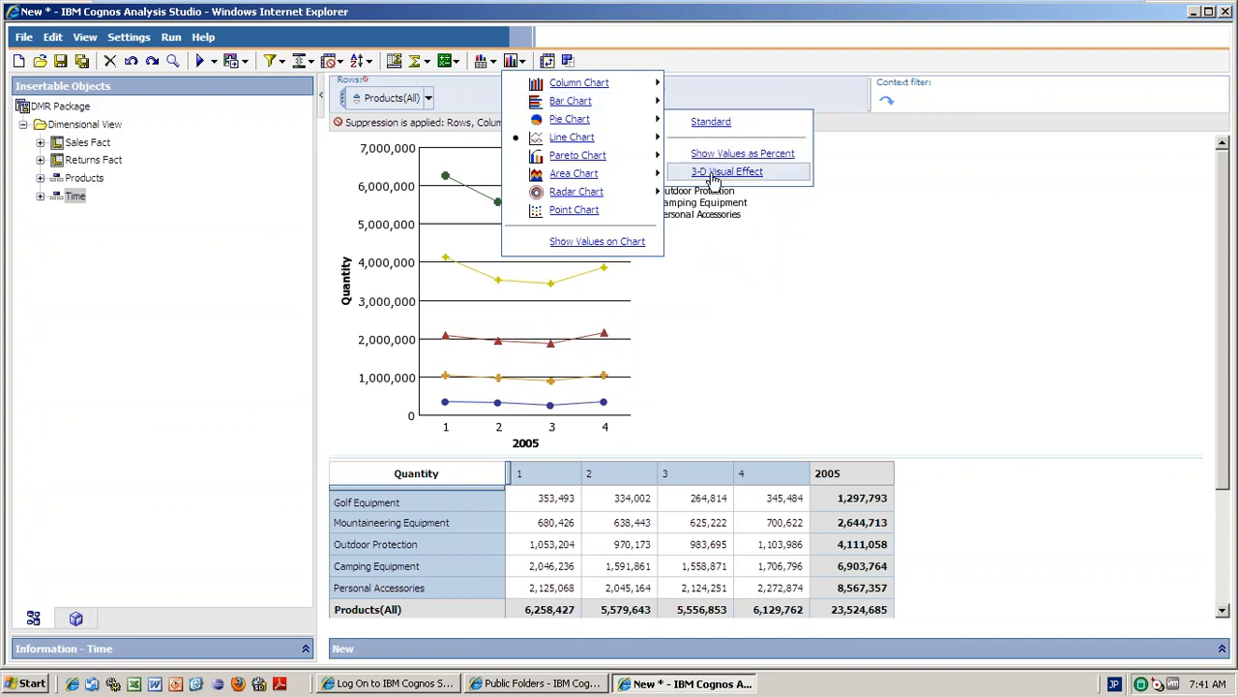
pyautogui.click(547, 61)
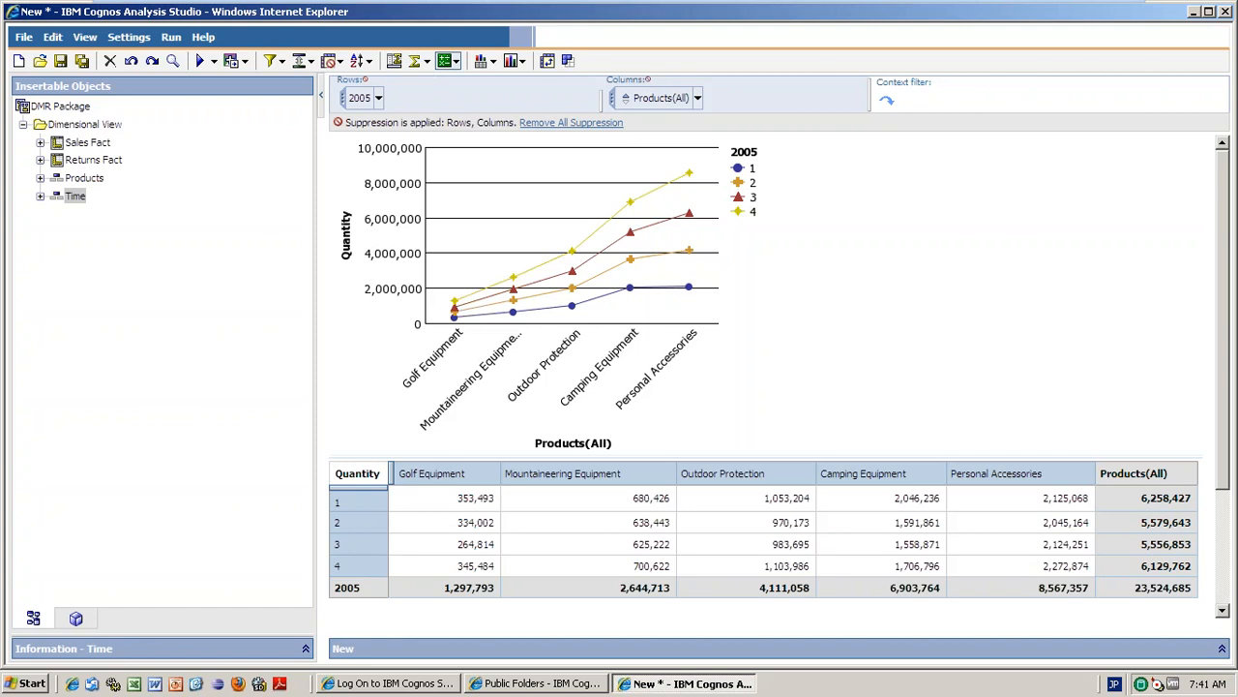
pyautogui.click(495, 68)
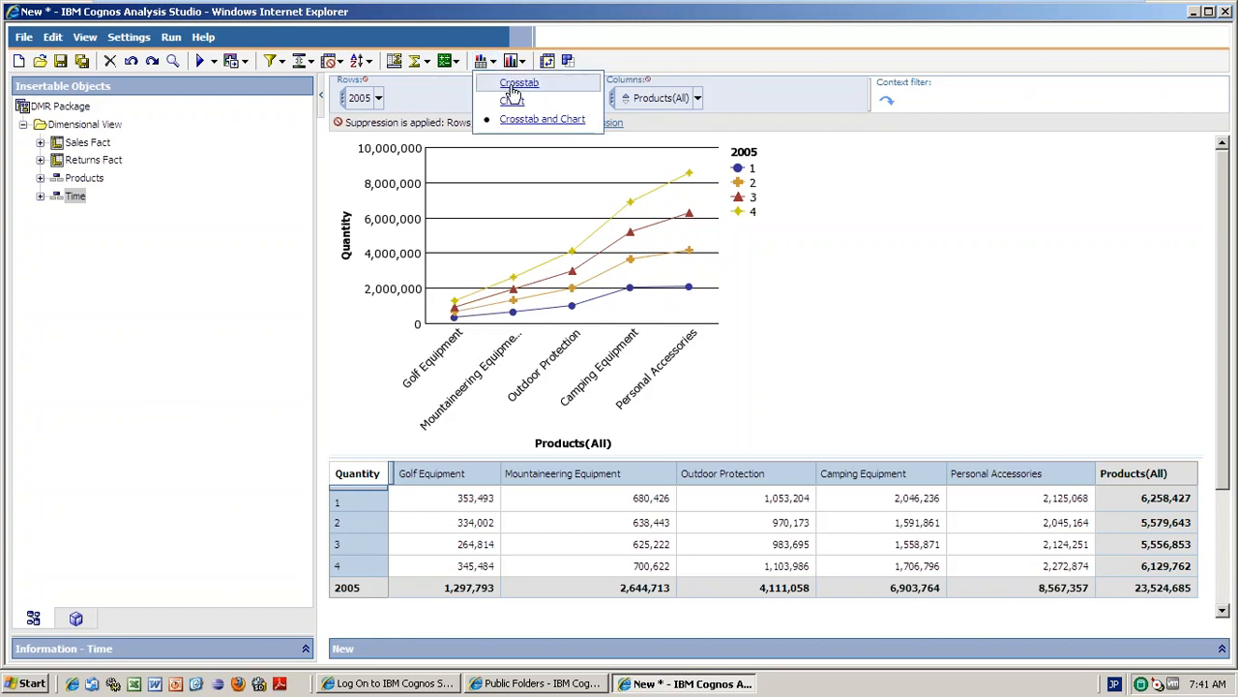
# Set the display type to Crosstab only, hiding the chart.
pyautogui.click(511, 97)
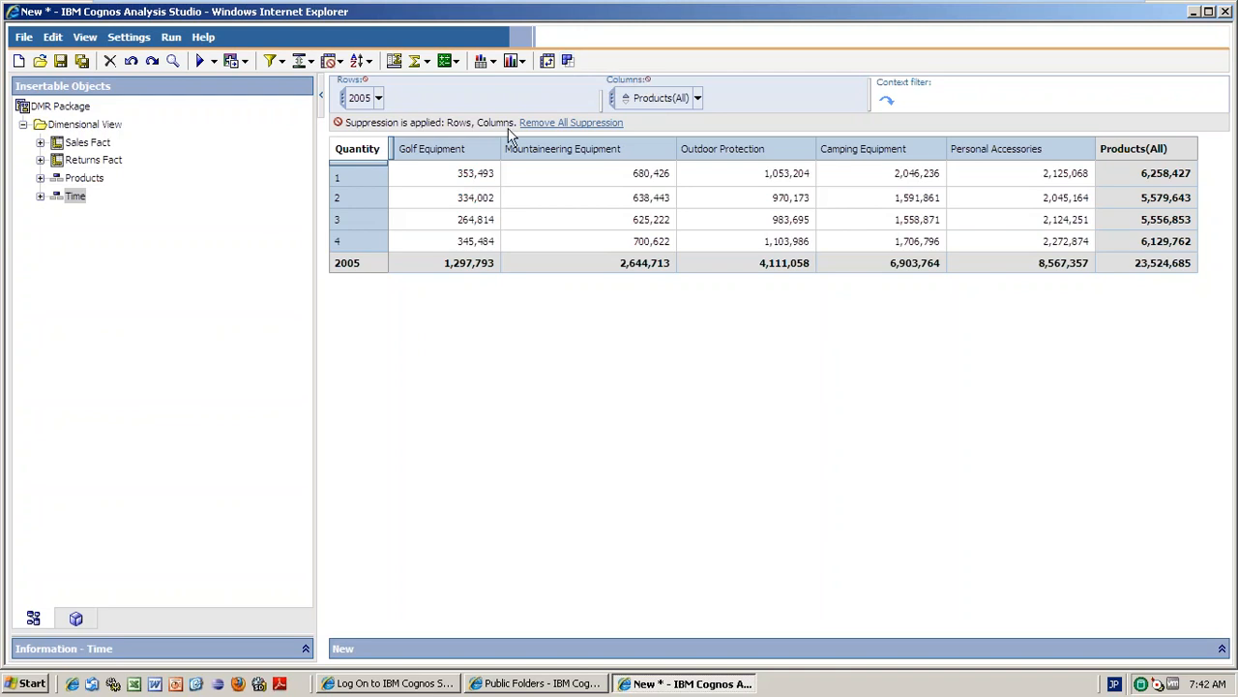
# Select the Golf Equipment and Mountaineering Equipment columns and save them as Custom Set 1.
pyautogui.click(482, 157)
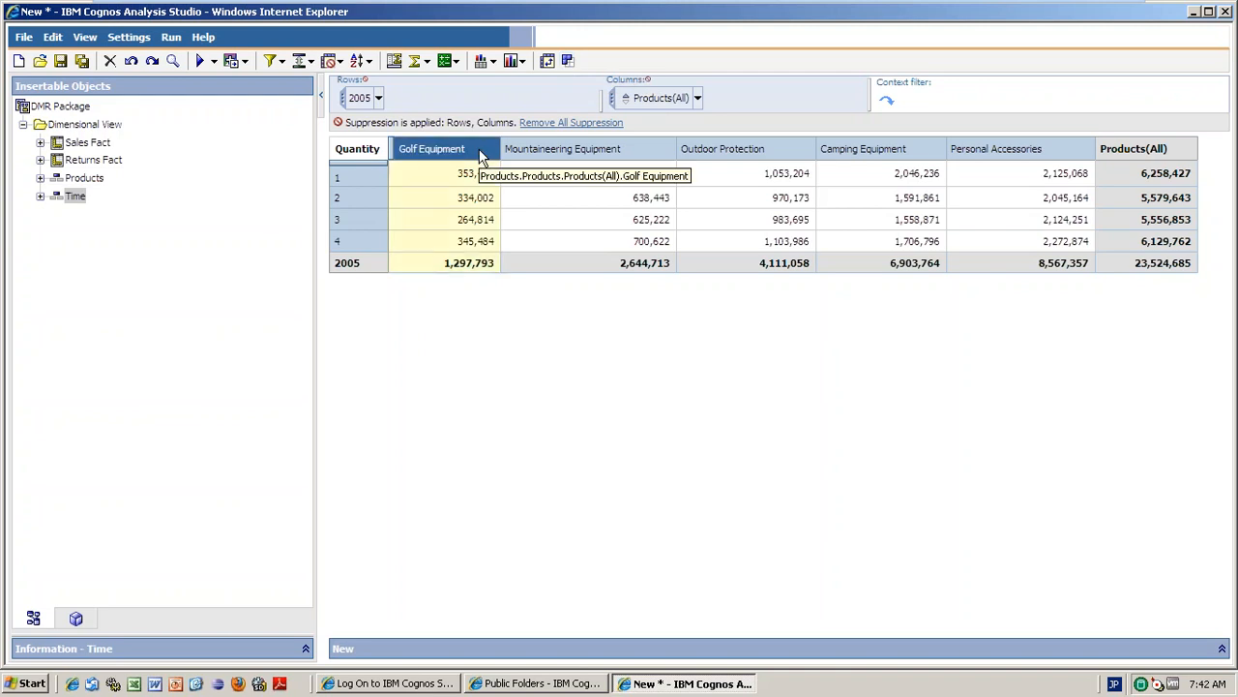
pyautogui.keyDown('ctrl'); pyautogui.click(639, 157); pyautogui.keyUp('ctrl')
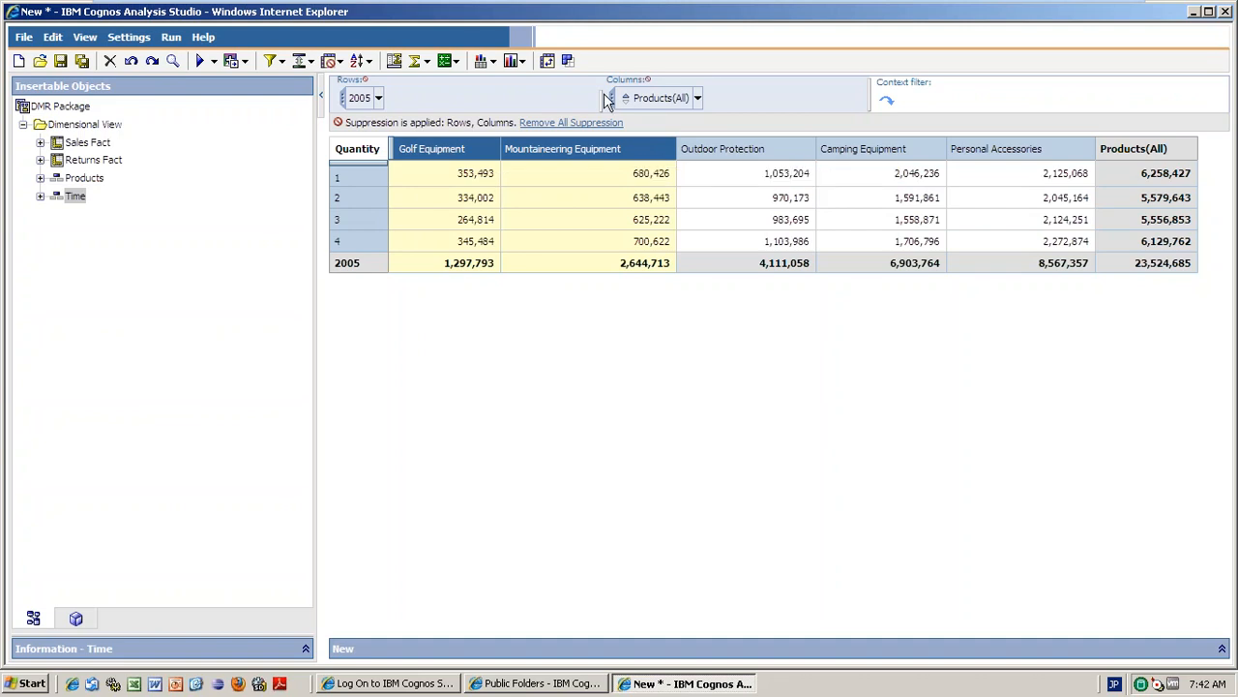
pyautogui.click(568, 62)
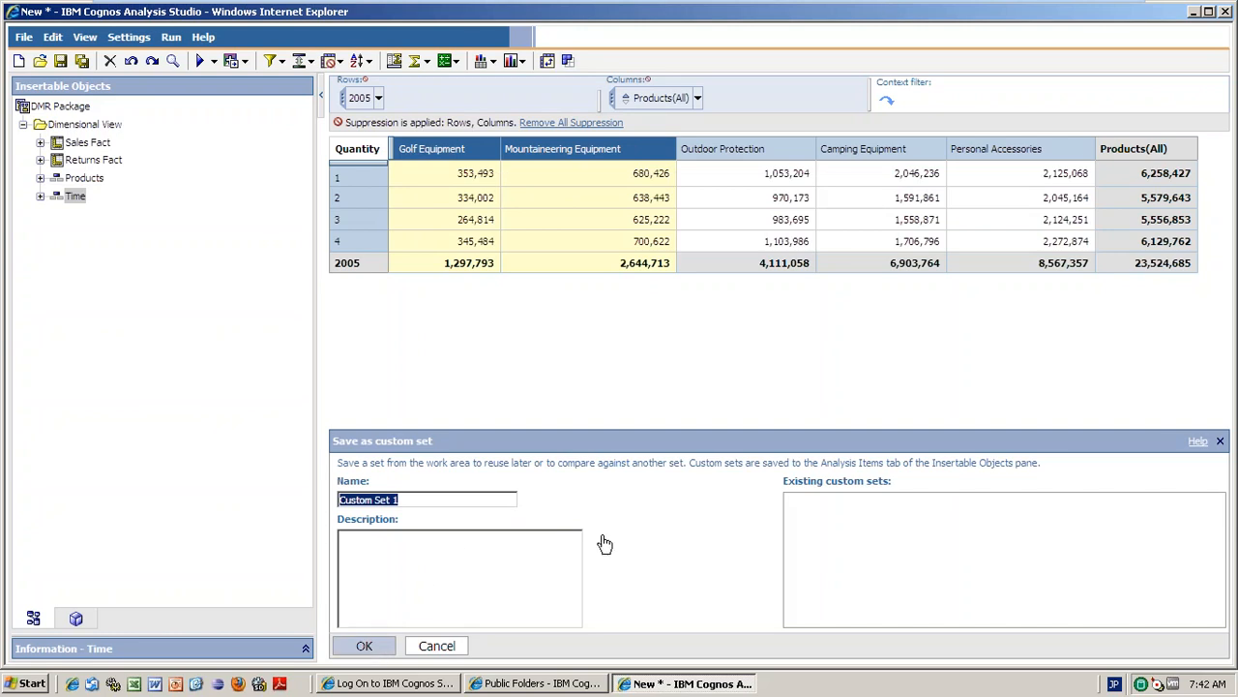
pyautogui.press('Return')
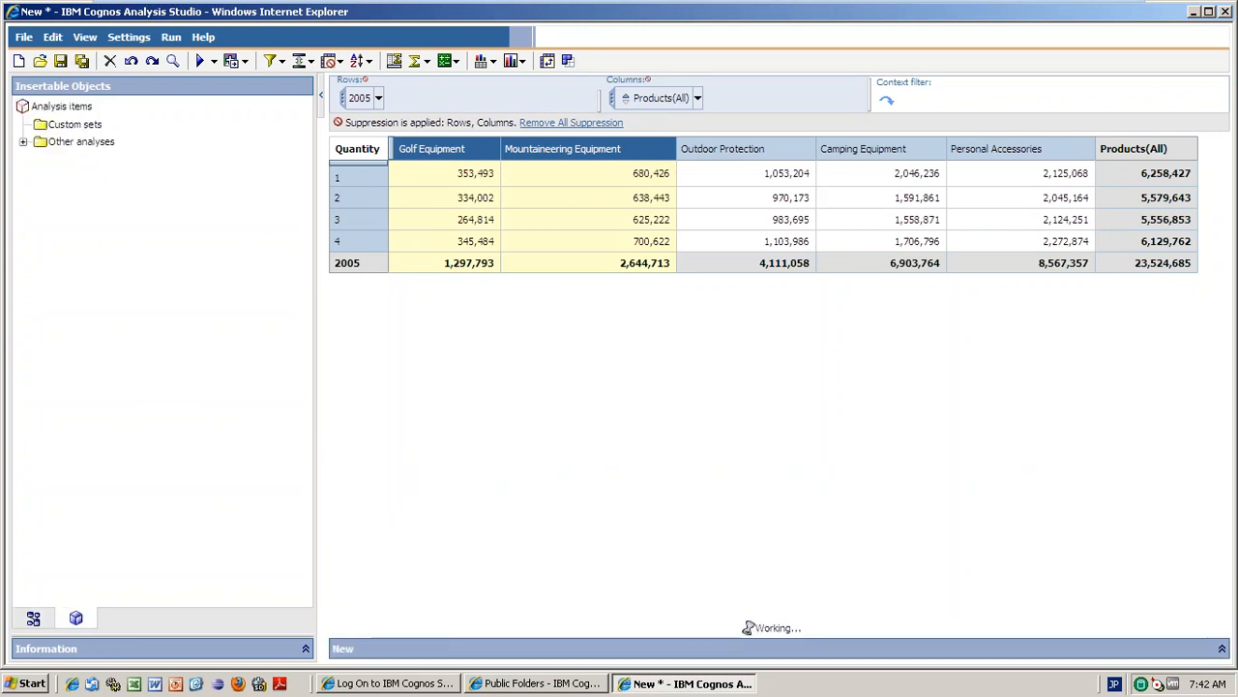
pyautogui.click(73, 126)
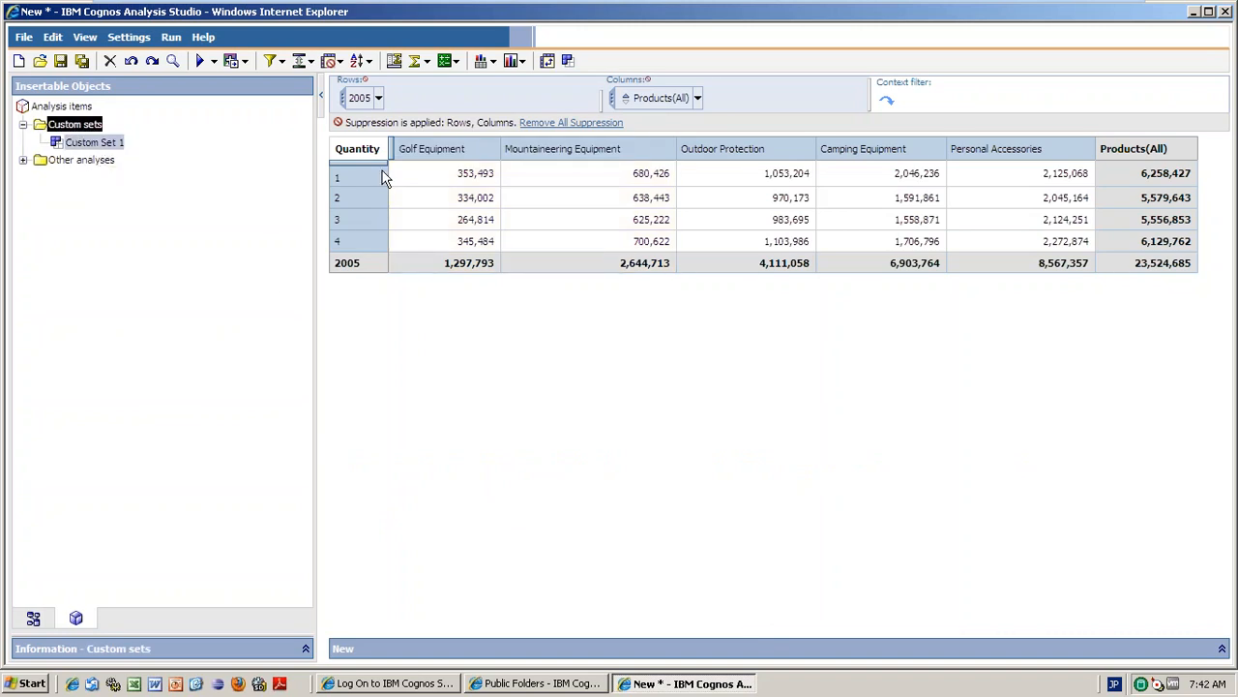
# Drop Custom Set 1 onto the columns, leaving Golf and Mountaineering Equipment totalling 3,942,506.
pyautogui.moveTo(384, 177); pyautogui.dragTo(519, 155)
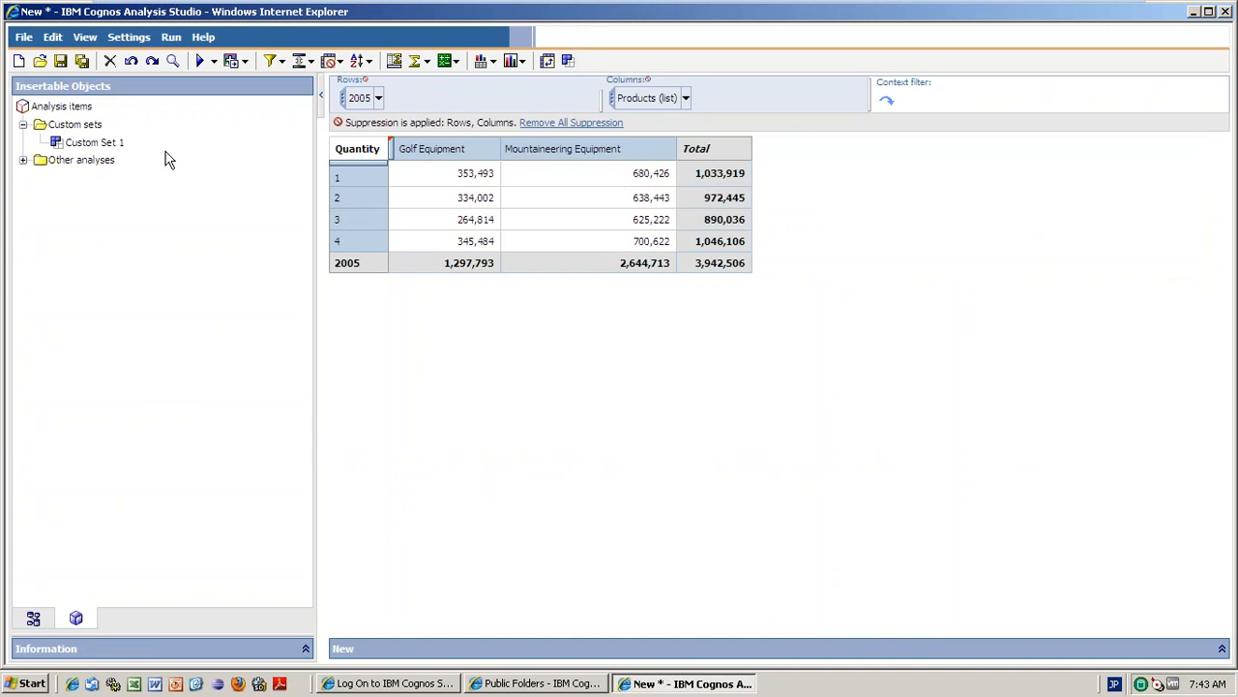
pyautogui.click(685, 98)
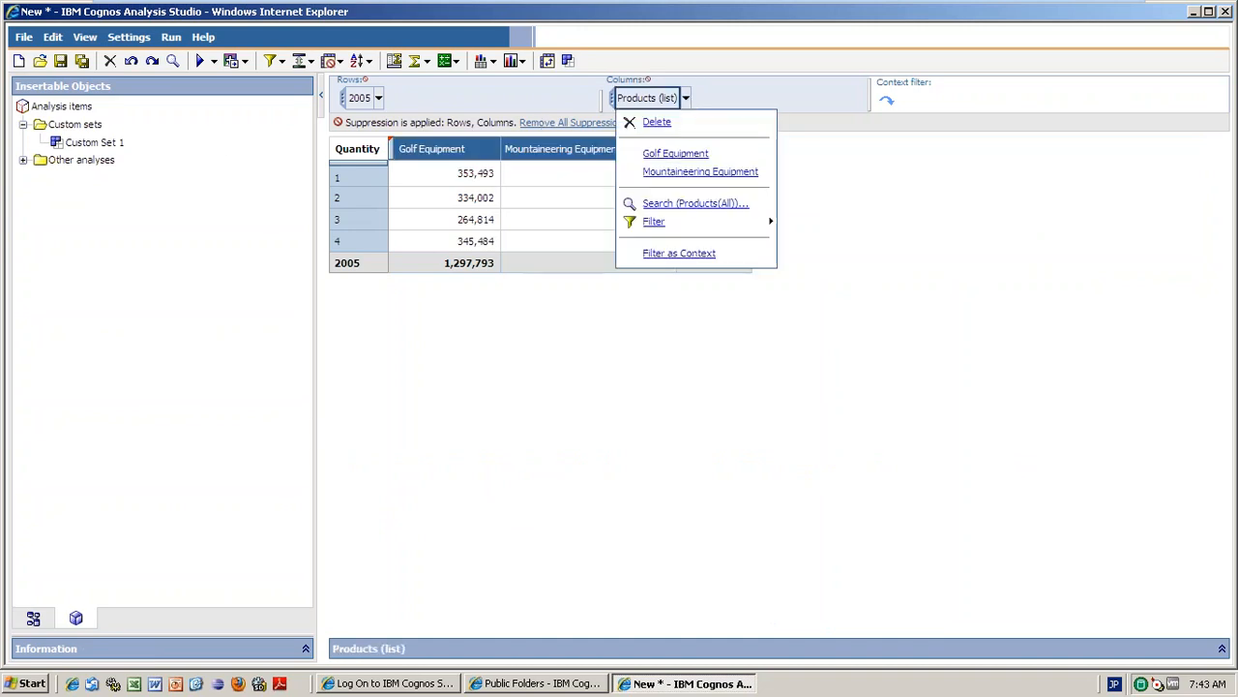
pyautogui.click(760, 346)
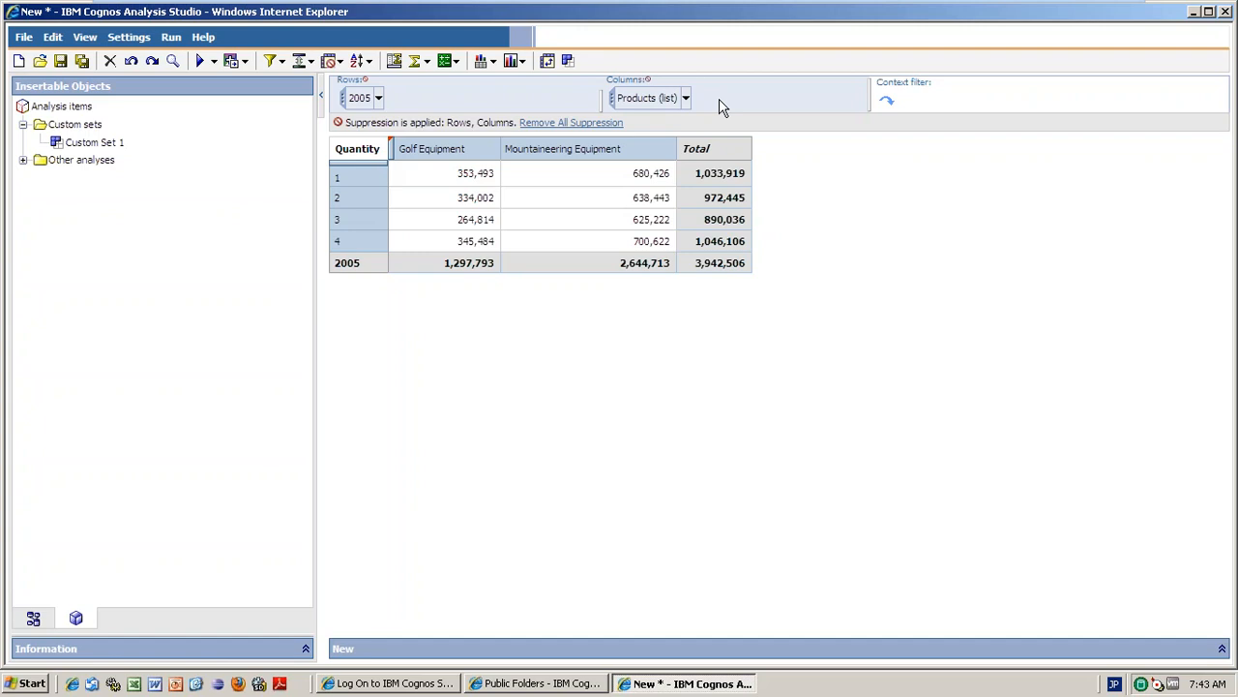
pyautogui.click(76, 618)
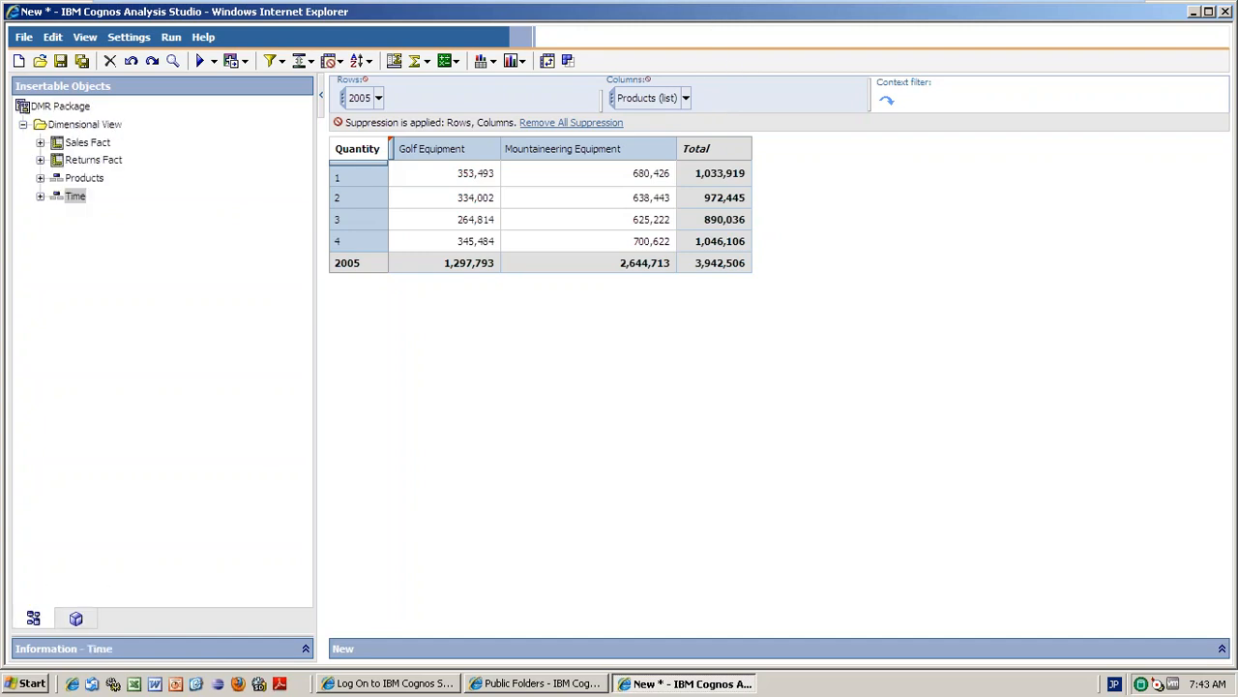
# Add Products to the columns and set them to Products(All), totalling 23,524,685.
pyautogui.moveTo(84, 178); pyautogui.dragTo(447, 158)
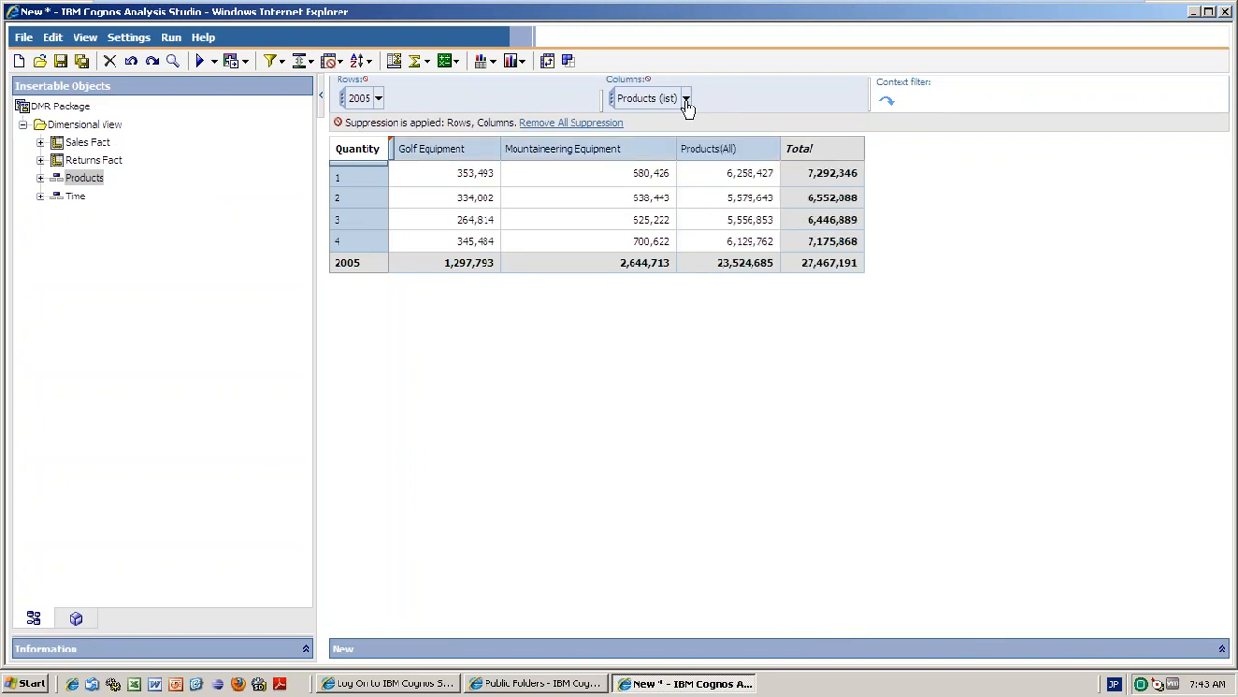
pyautogui.click(685, 99)
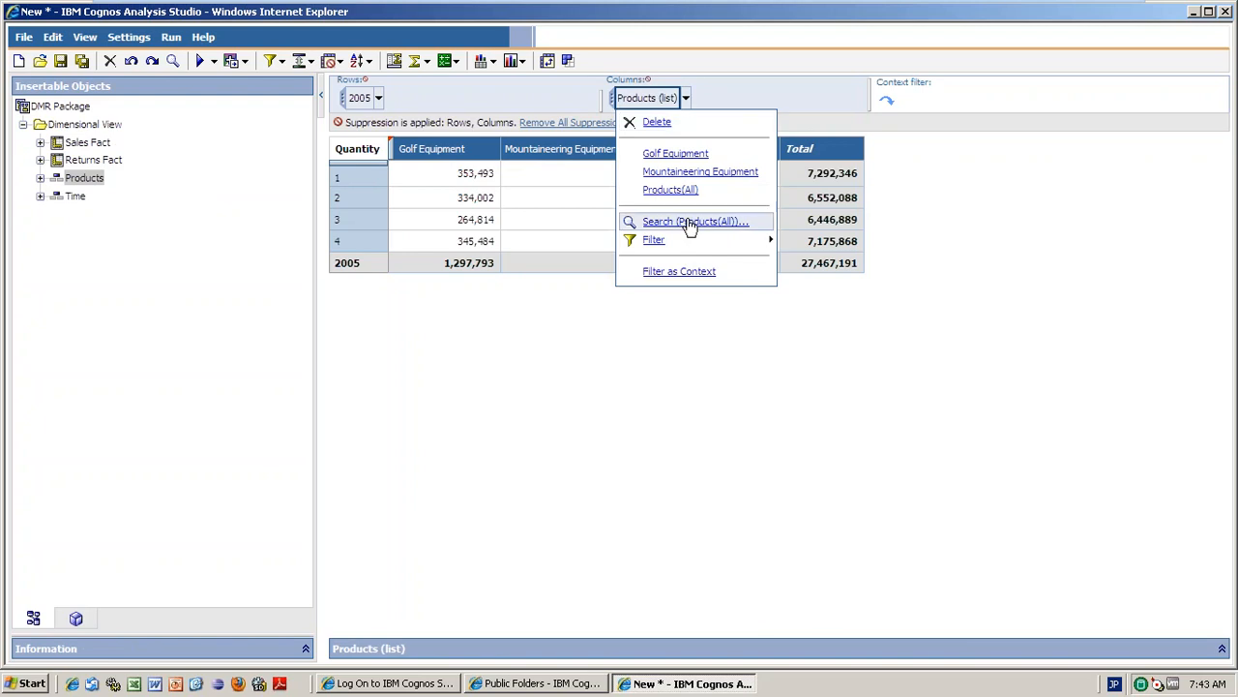
pyautogui.click(672, 190)
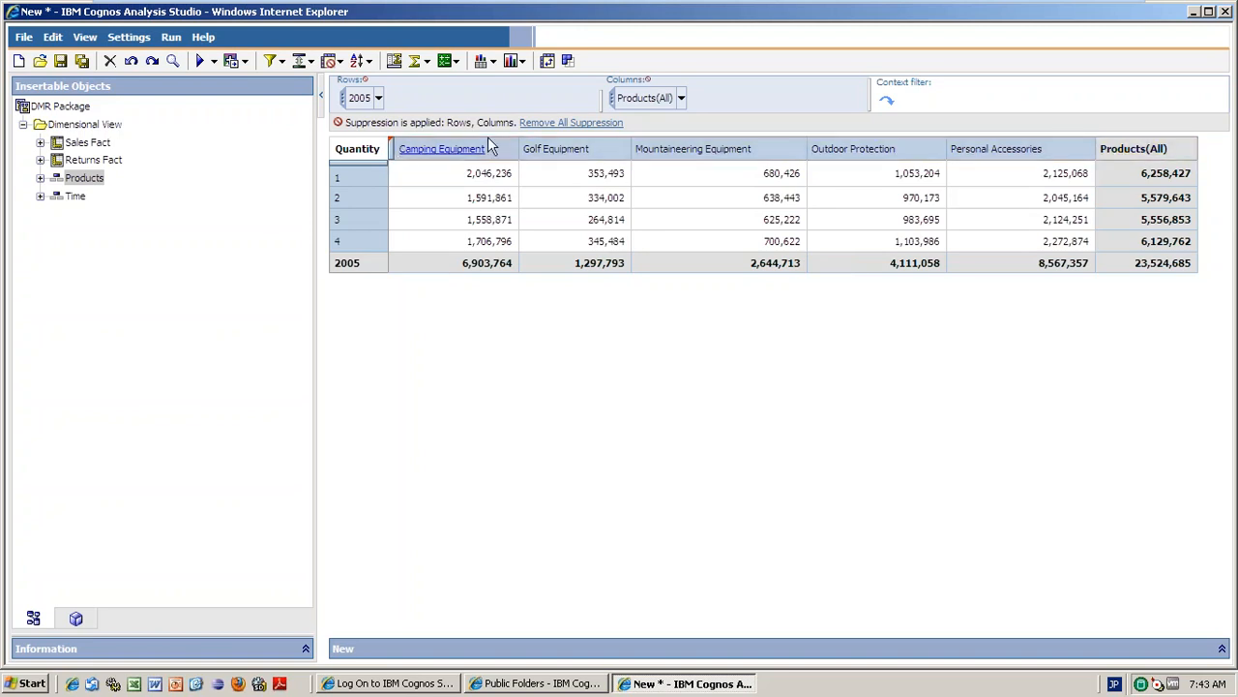
# Select the quarter 2 and 4 rows and save them as custom set 'High Priority Quarters'.
pyautogui.click(359, 203)
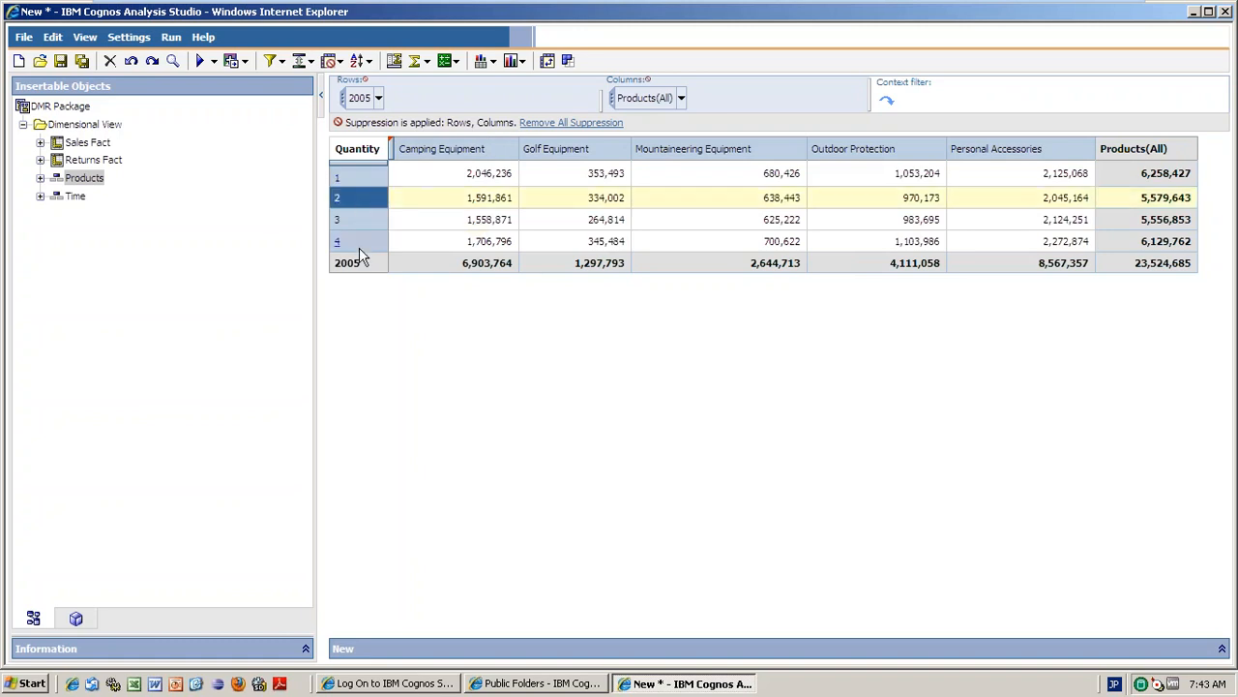
pyautogui.keyDown('ctrl'); pyautogui.click(360, 249); pyautogui.keyUp('ctrl')
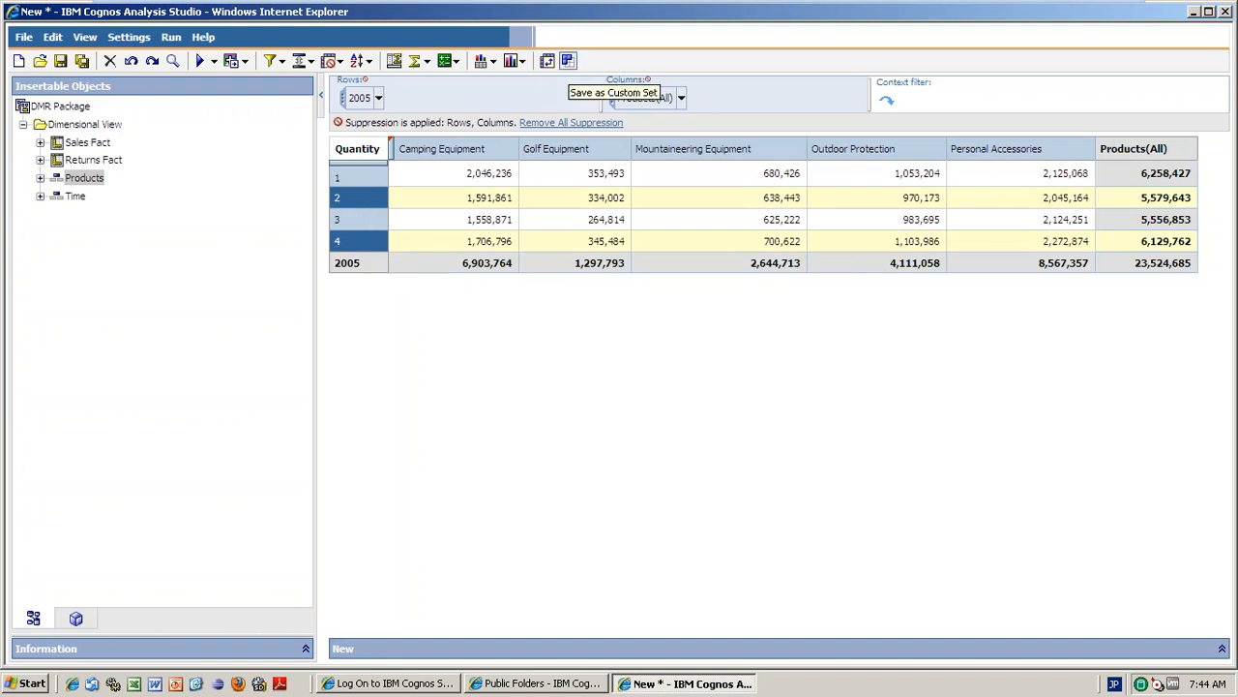
pyautogui.click(568, 61)
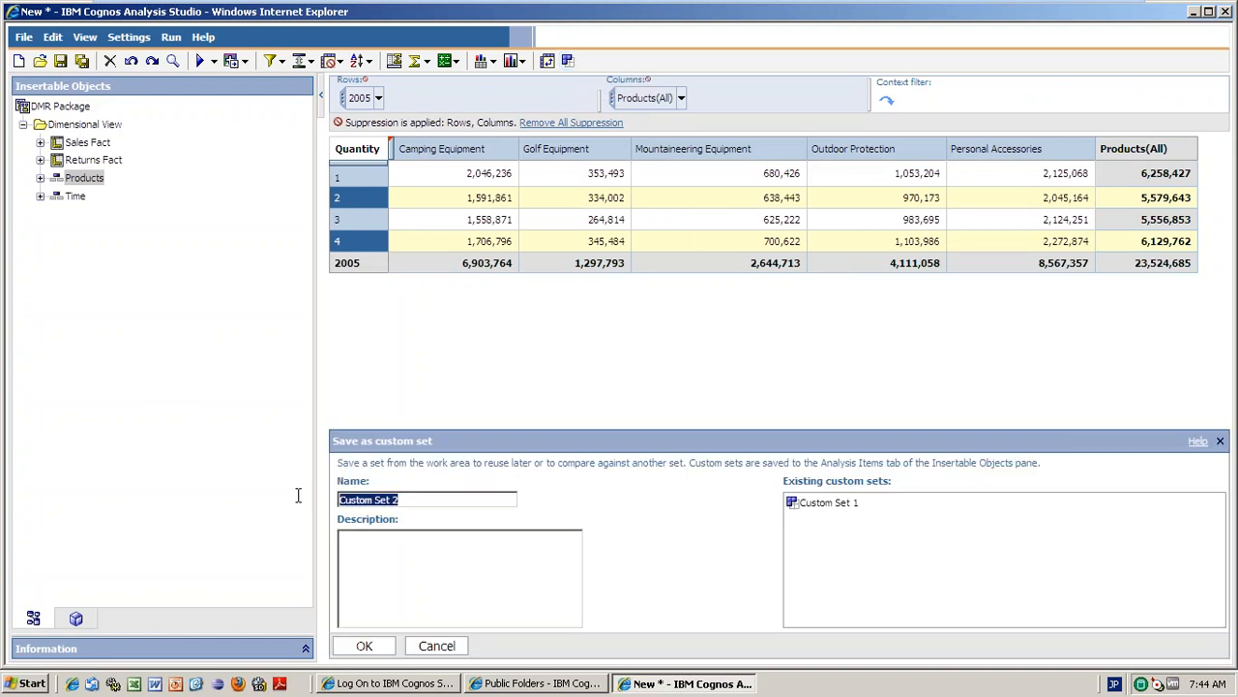
pyautogui.write('High Priority Q')
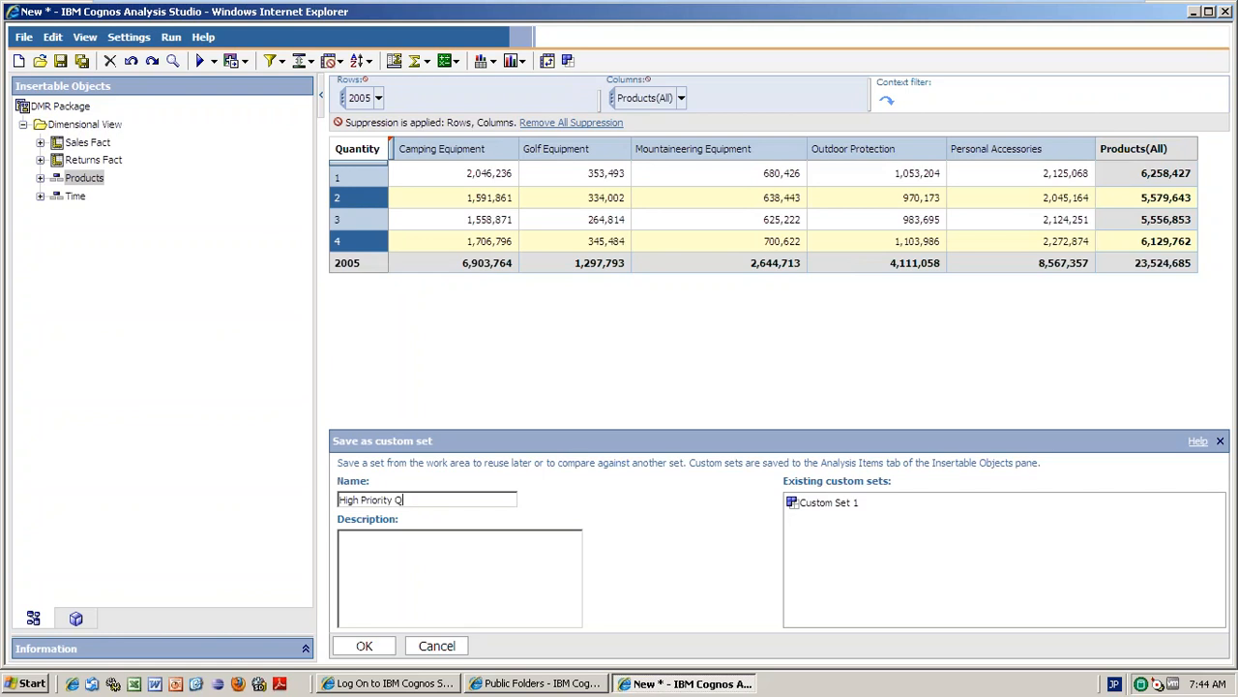
pyautogui.write('uarters')
pyautogui.click(364, 648)
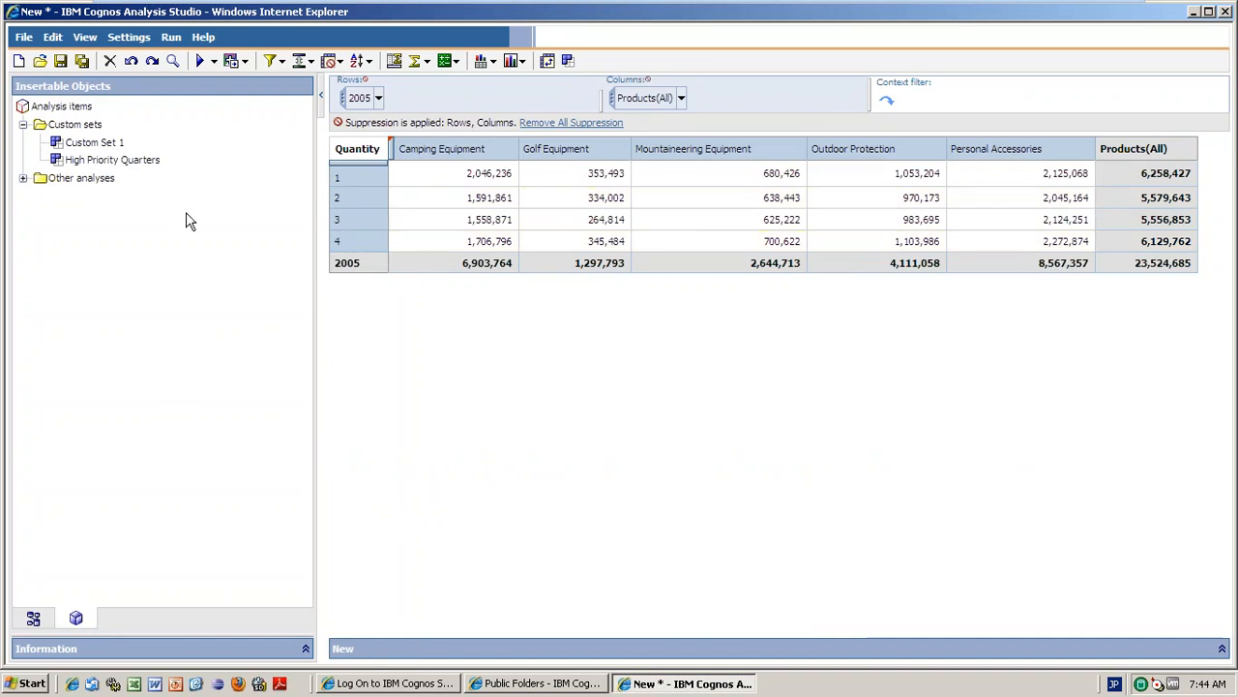
# Put the High Priority Quarters set on the rows, then select Custom Set 1 under Analysis items.
pyautogui.moveTo(154, 161); pyautogui.dragTo(340, 205)
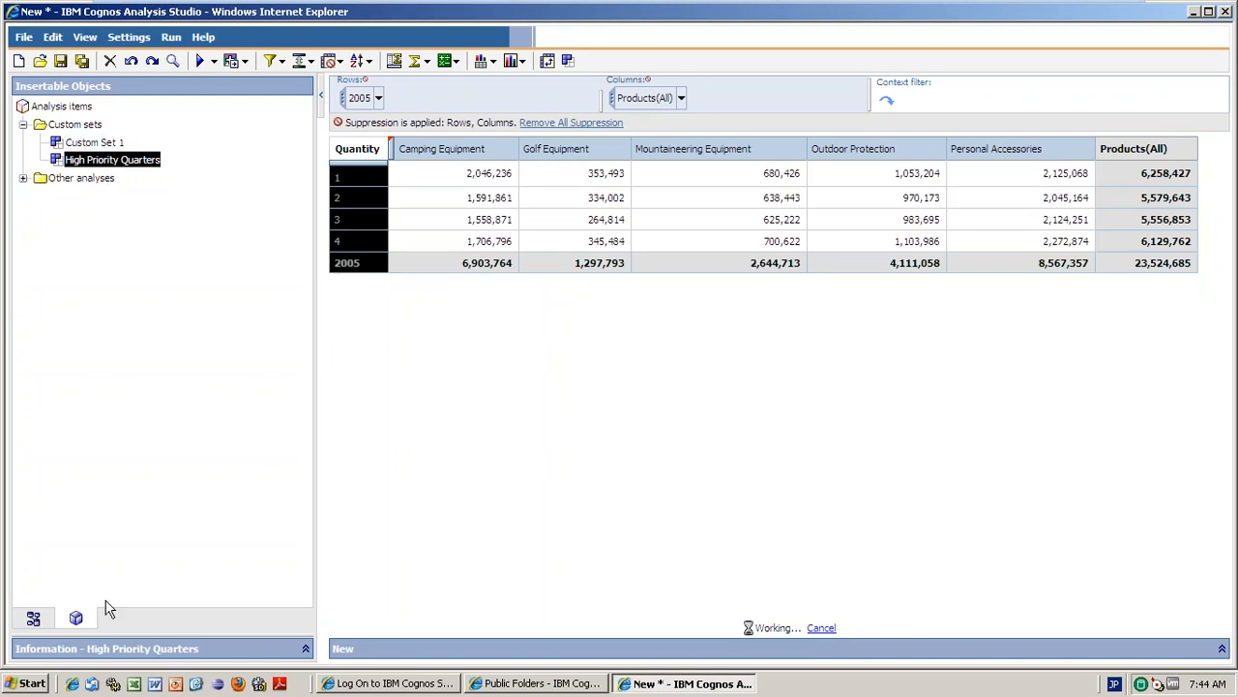
pyautogui.click(33, 617)
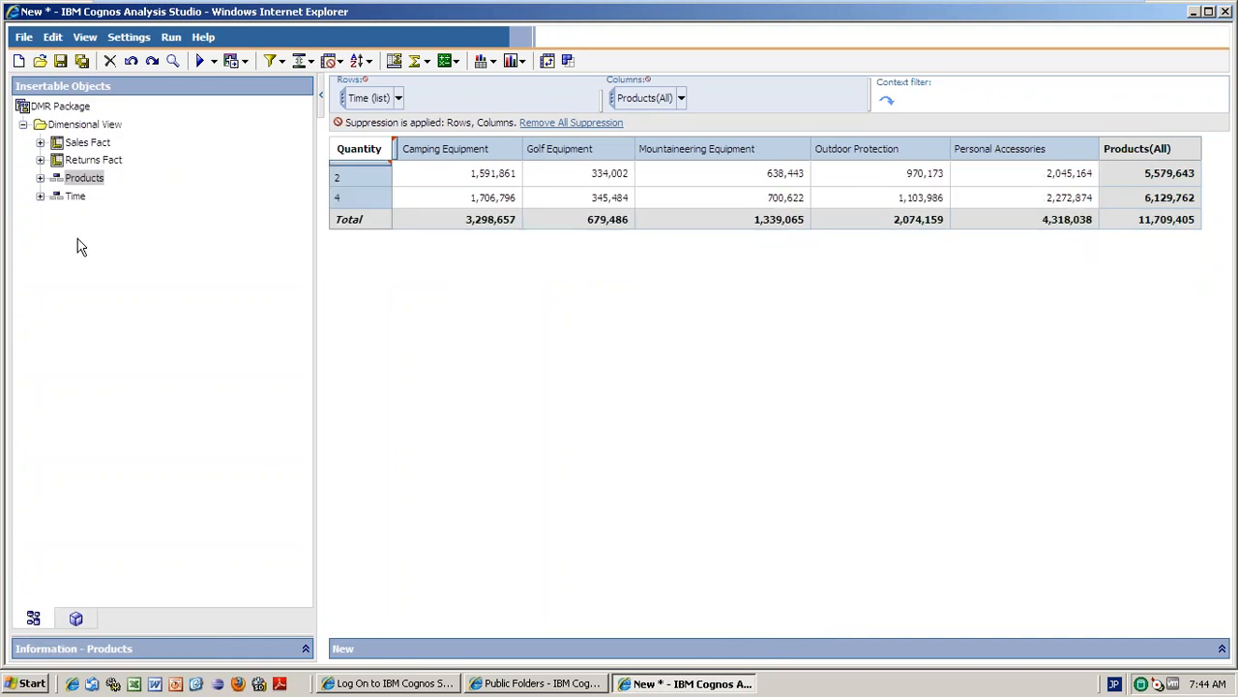
pyautogui.click(76, 618)
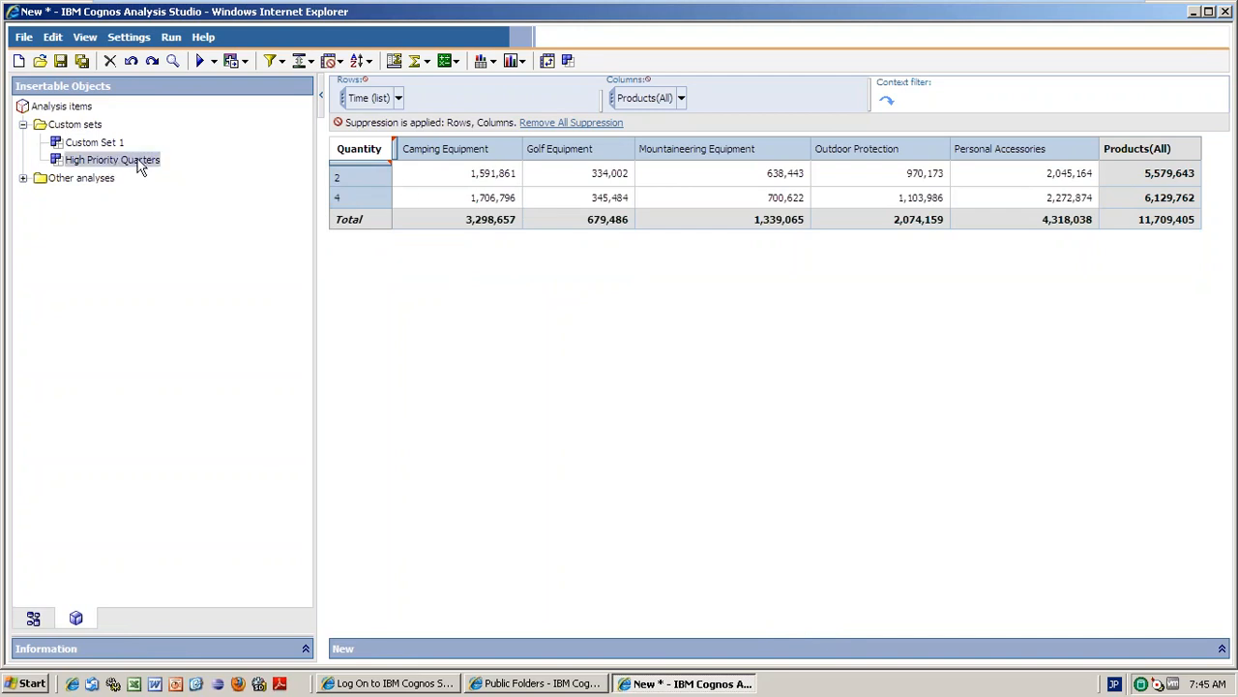
pyautogui.click(103, 144)
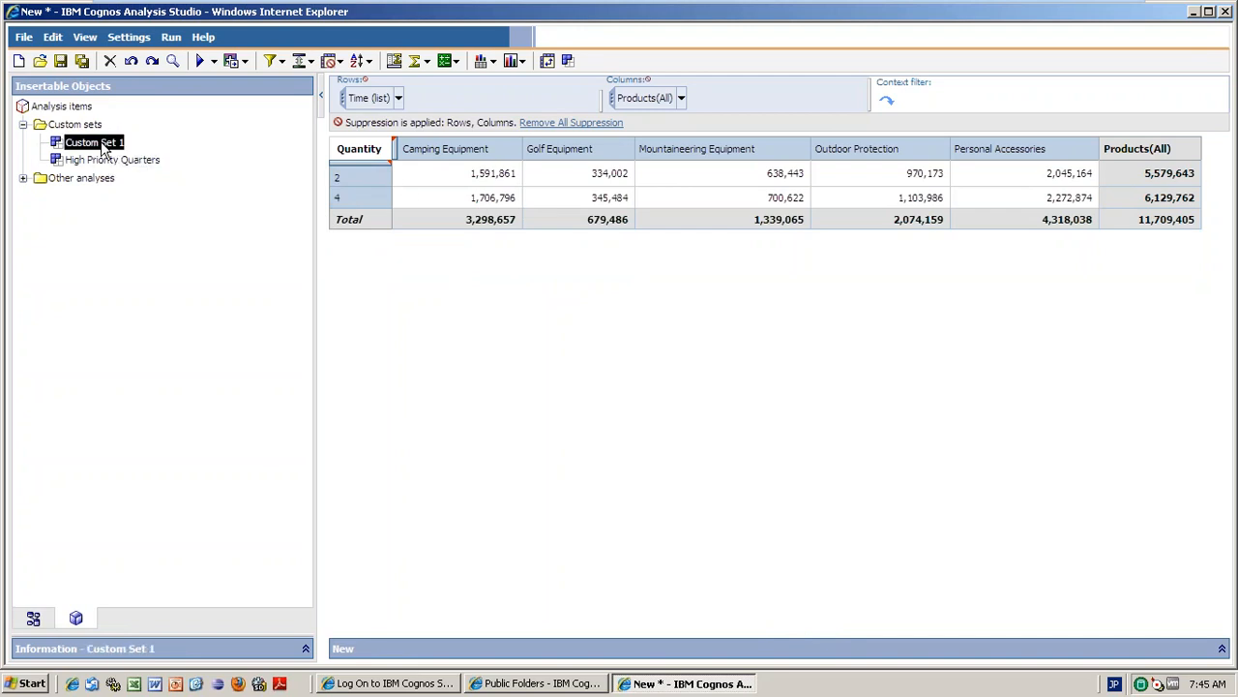
# Replace the columns with Custom Set 1 (Golf and Mountaineering Equipment) and review the Products column options.
pyautogui.moveTo(102, 145); pyautogui.dragTo(518, 149)
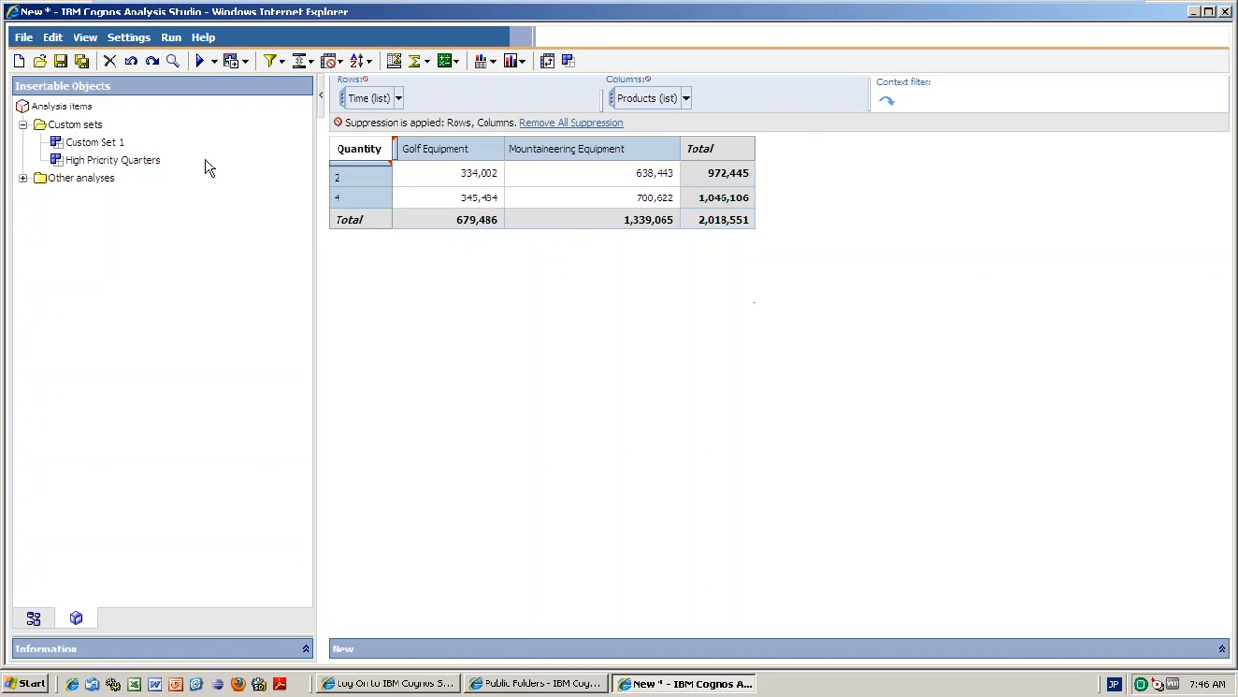
pyautogui.click(83, 103)
pyautogui.click(686, 100)
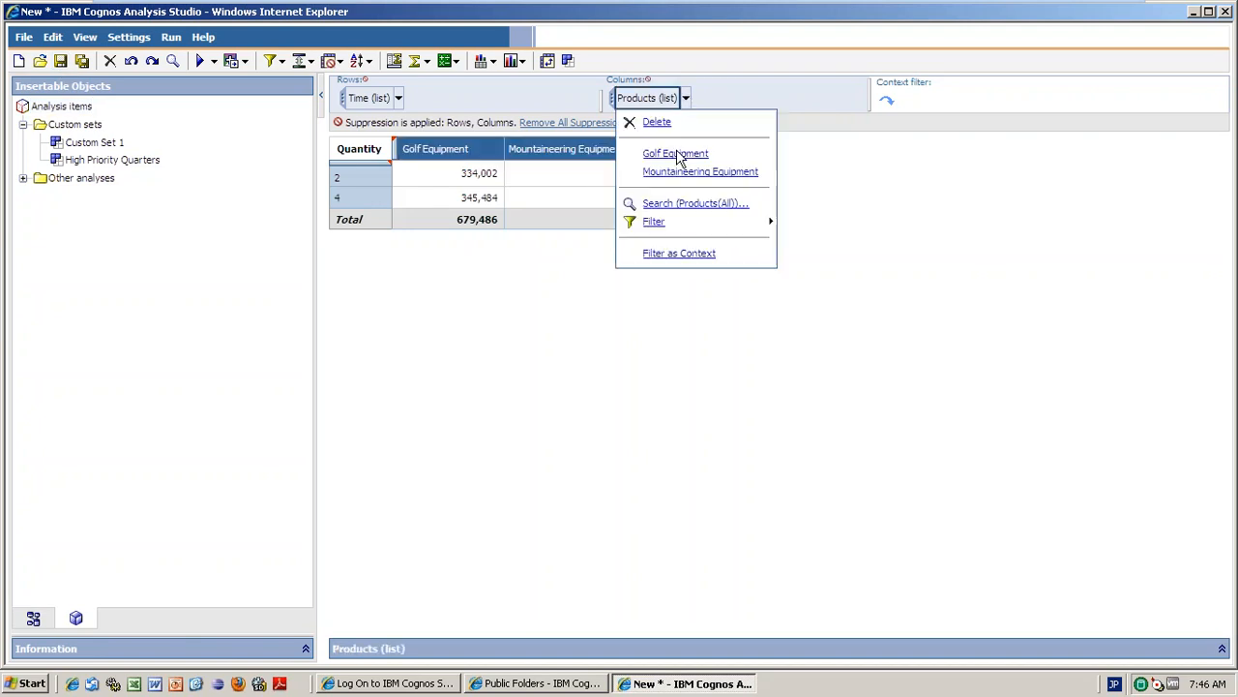
pyautogui.click(512, 278)
pyautogui.click(513, 277)
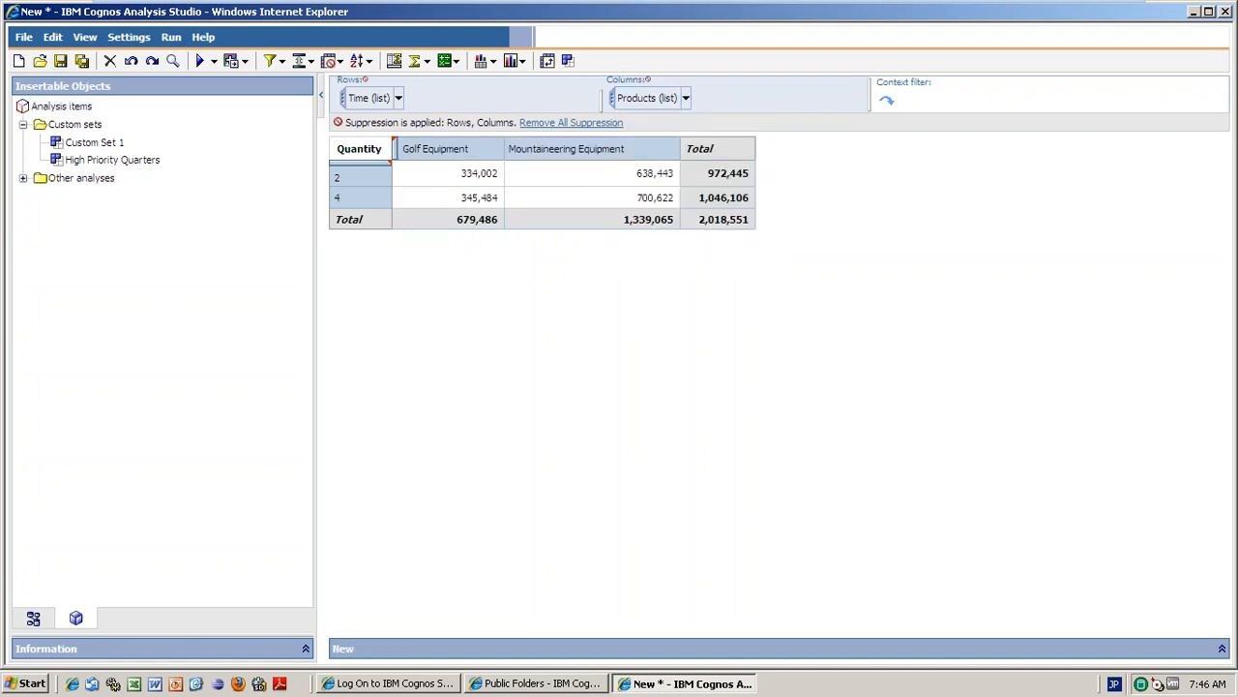
# Show the Product Line Code attribute beneath the Golf and Mountaineering Equipment column headings.
pyautogui.rightClick(396, 150)
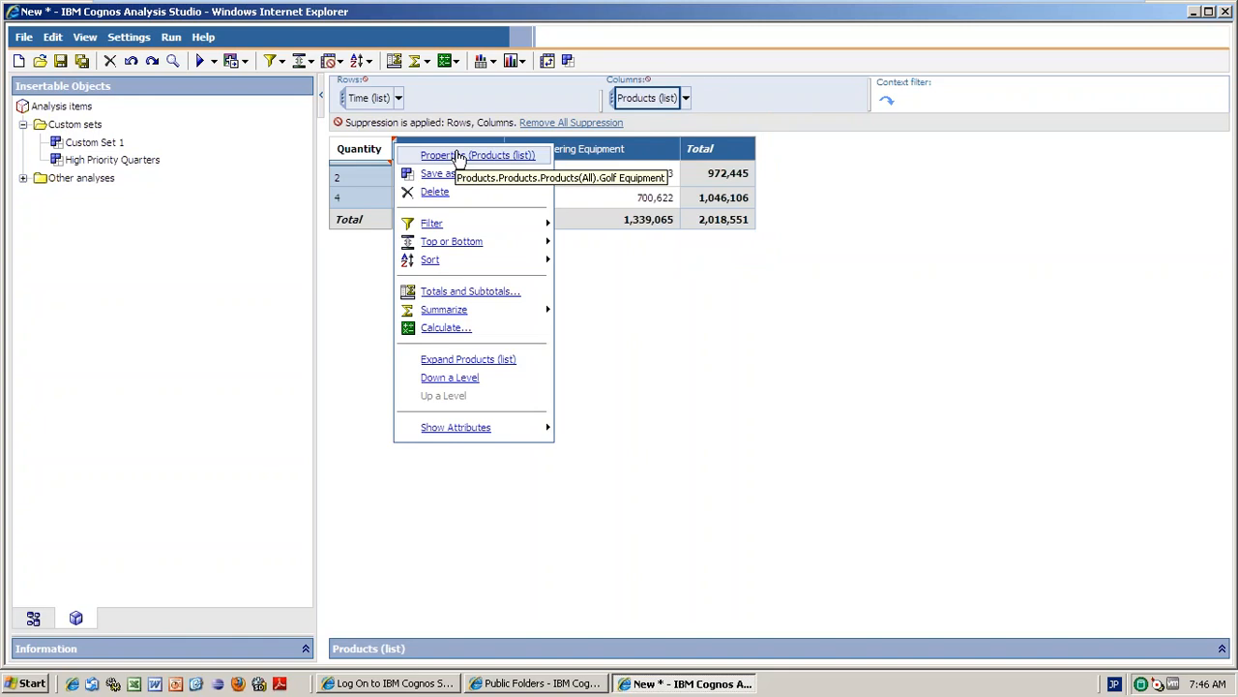
pyautogui.moveTo(443, 230)
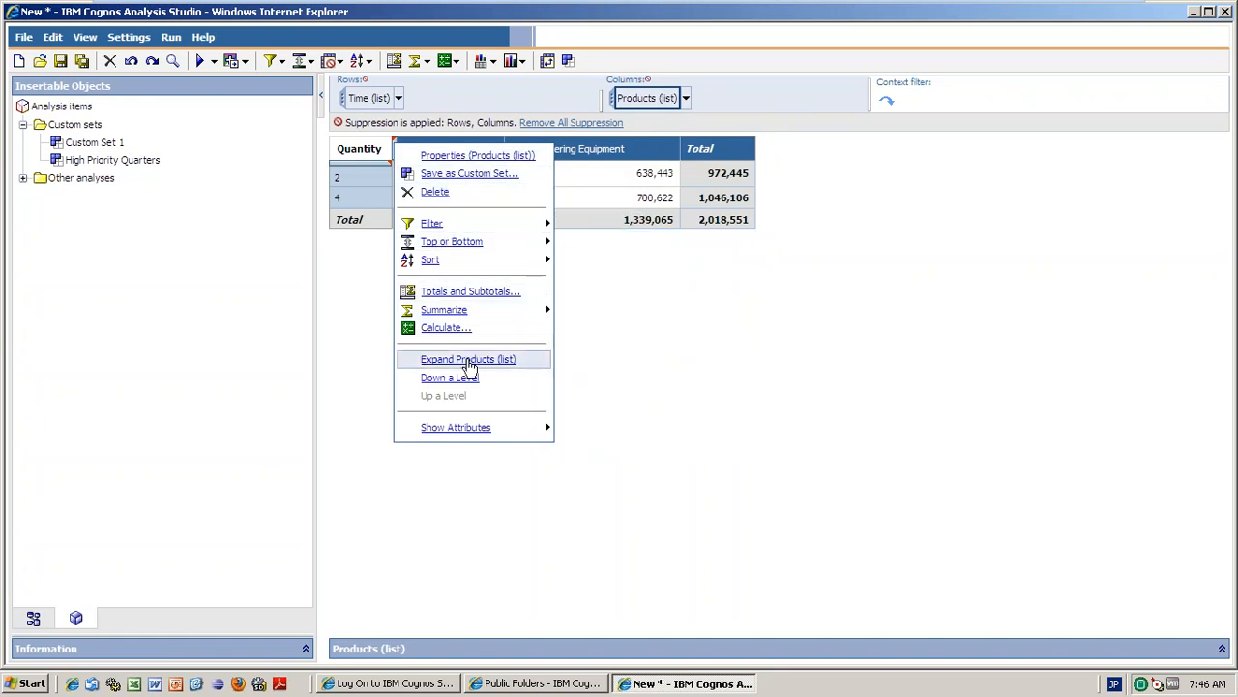
pyautogui.moveTo(471, 435)
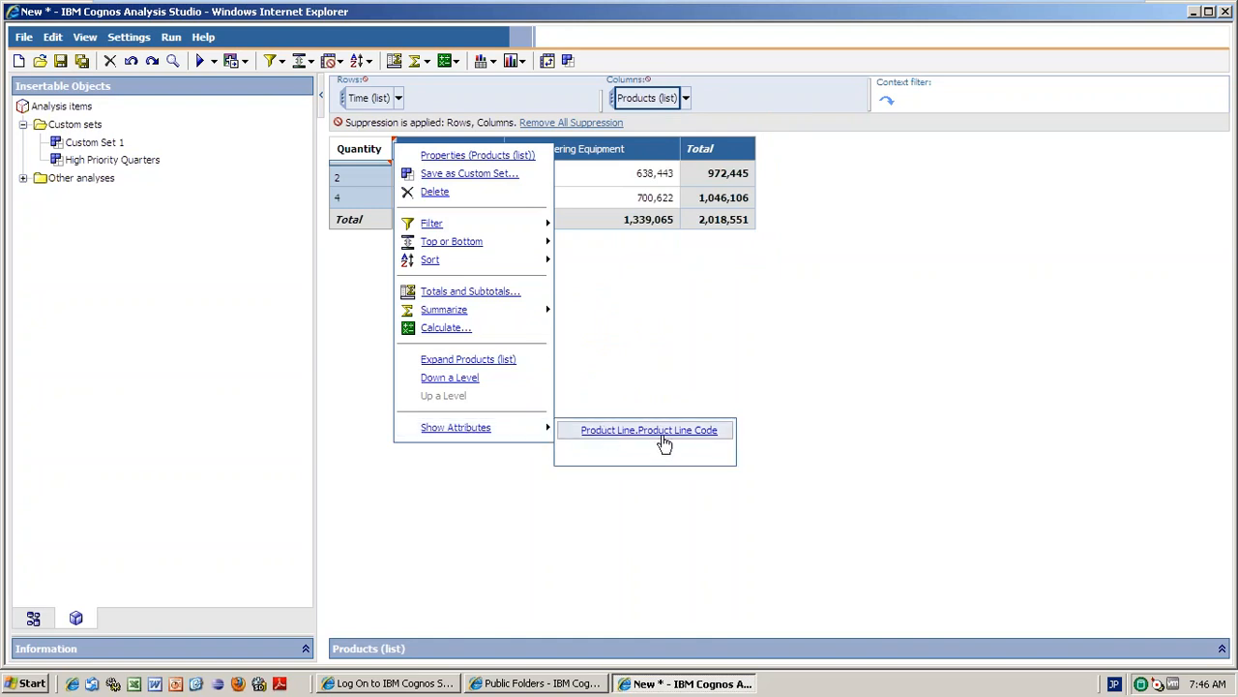
pyautogui.click(668, 434)
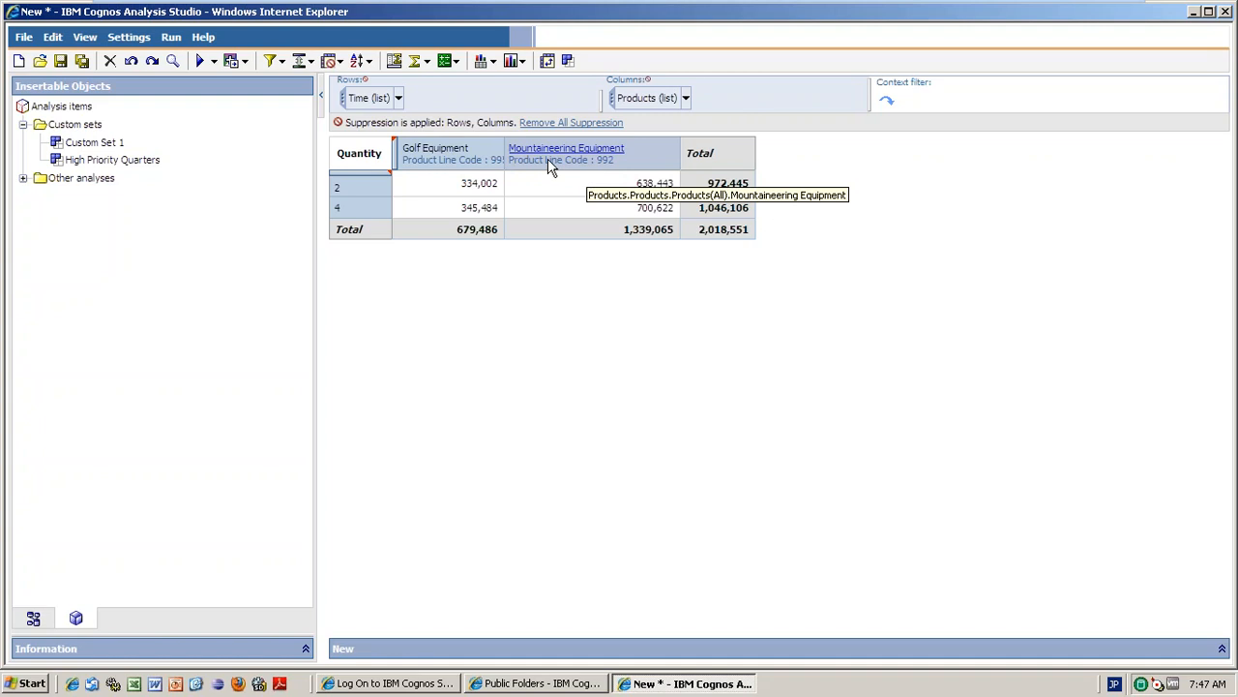
pyautogui.rightClick(398, 157)
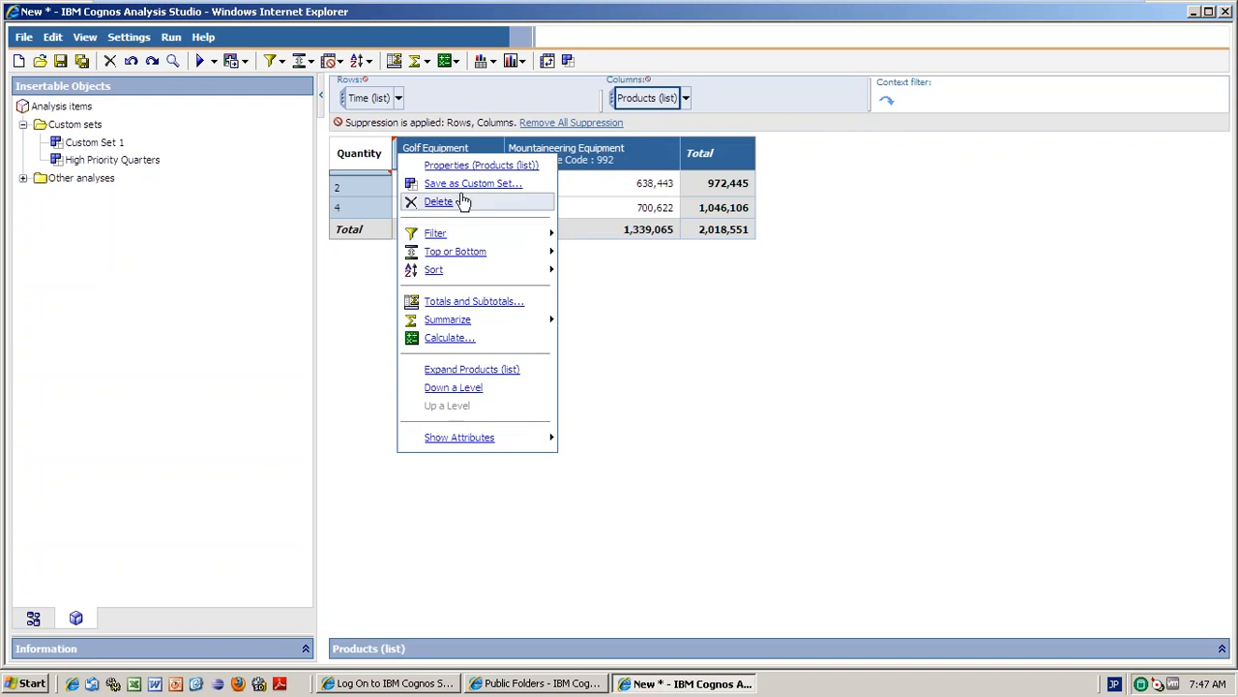
pyautogui.click(356, 327)
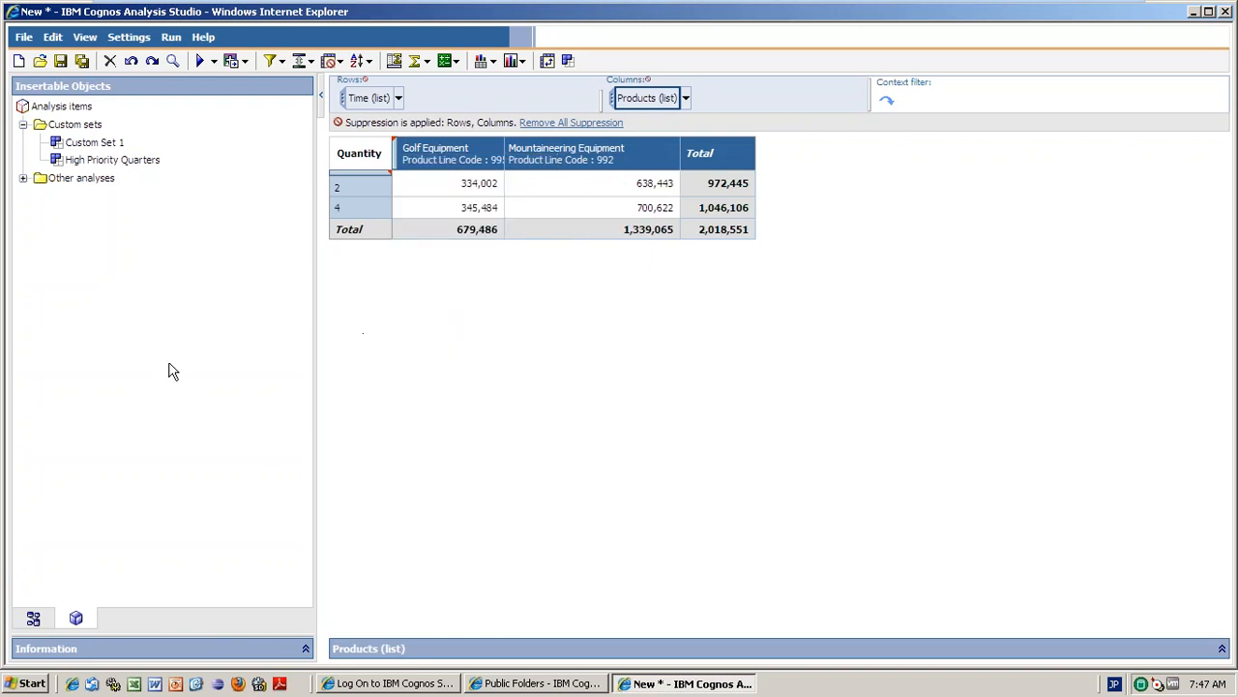
pyautogui.moveTo(169, 363); pyautogui.dragTo(137, 421)
# Delete the Time quarters set from the crosstab rows.
pyautogui.click(32, 619)
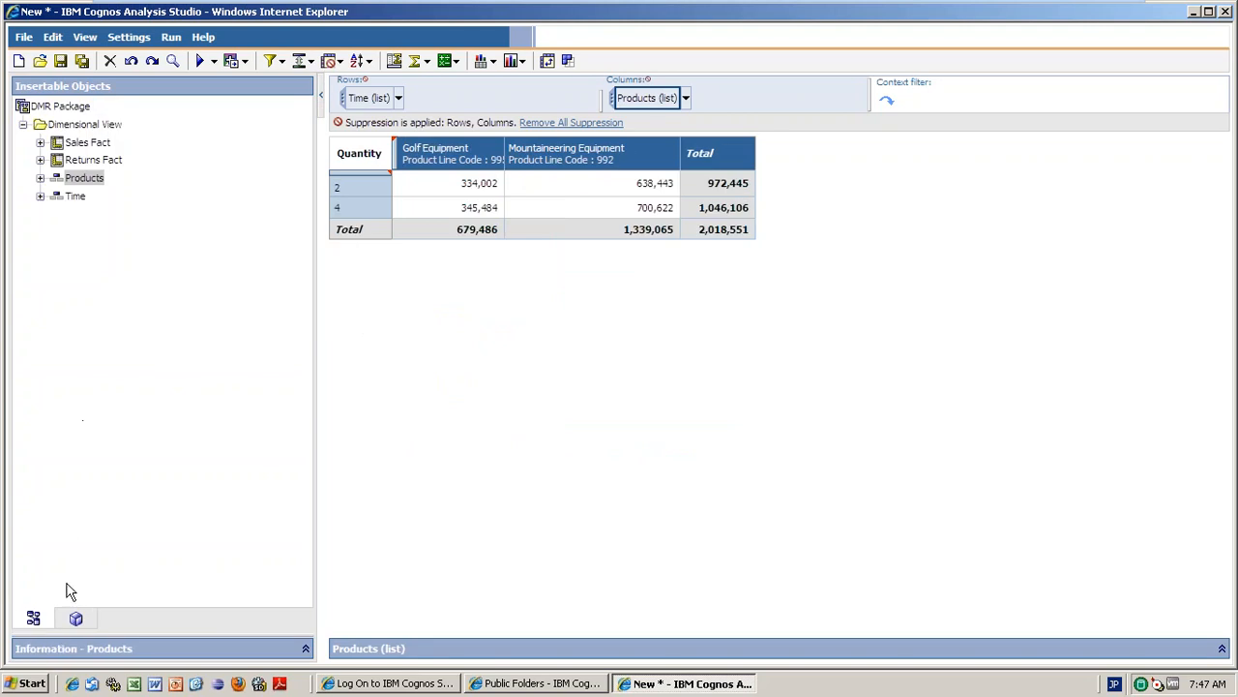
pyautogui.click(398, 99)
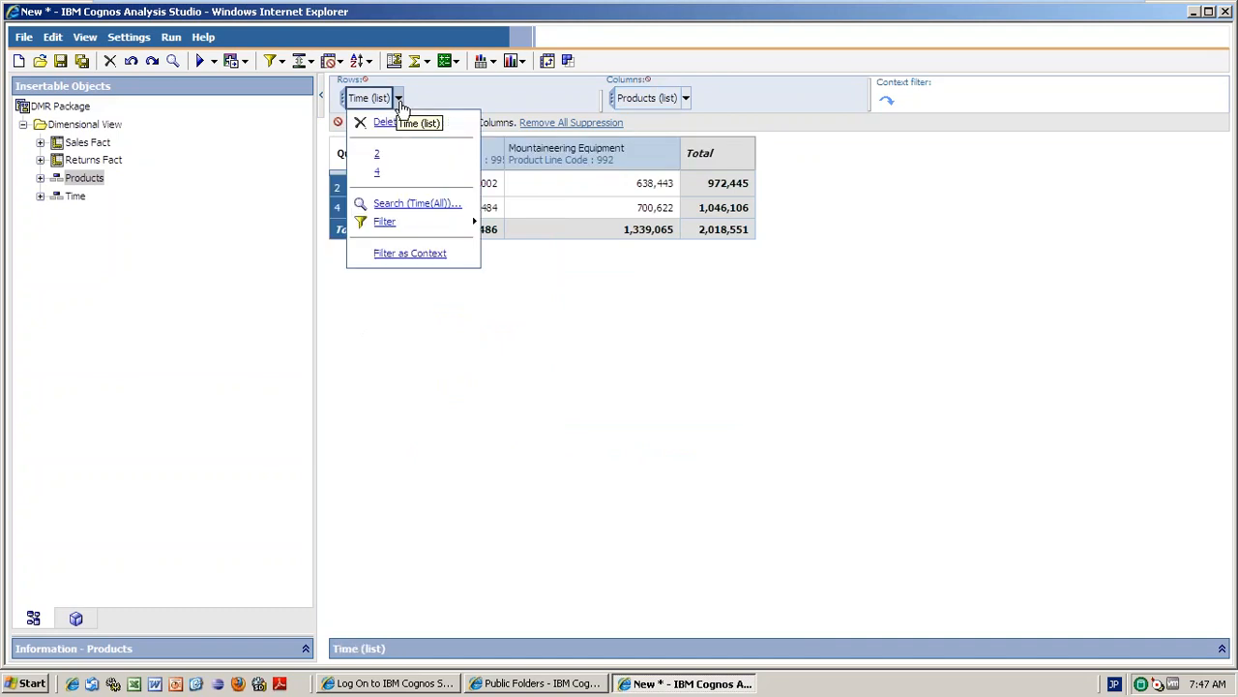
pyautogui.click(380, 123)
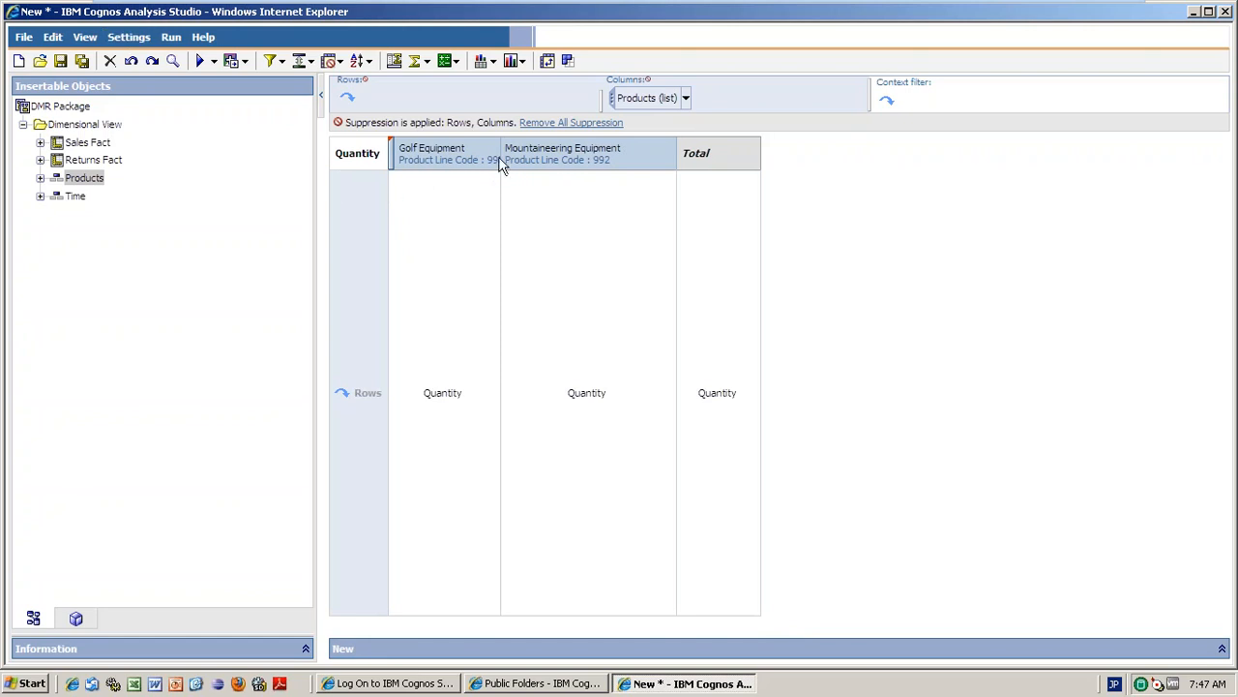
# Delete the Golf and Mountaineering Equipment column set from the crosstab.
pyautogui.click(392, 152)
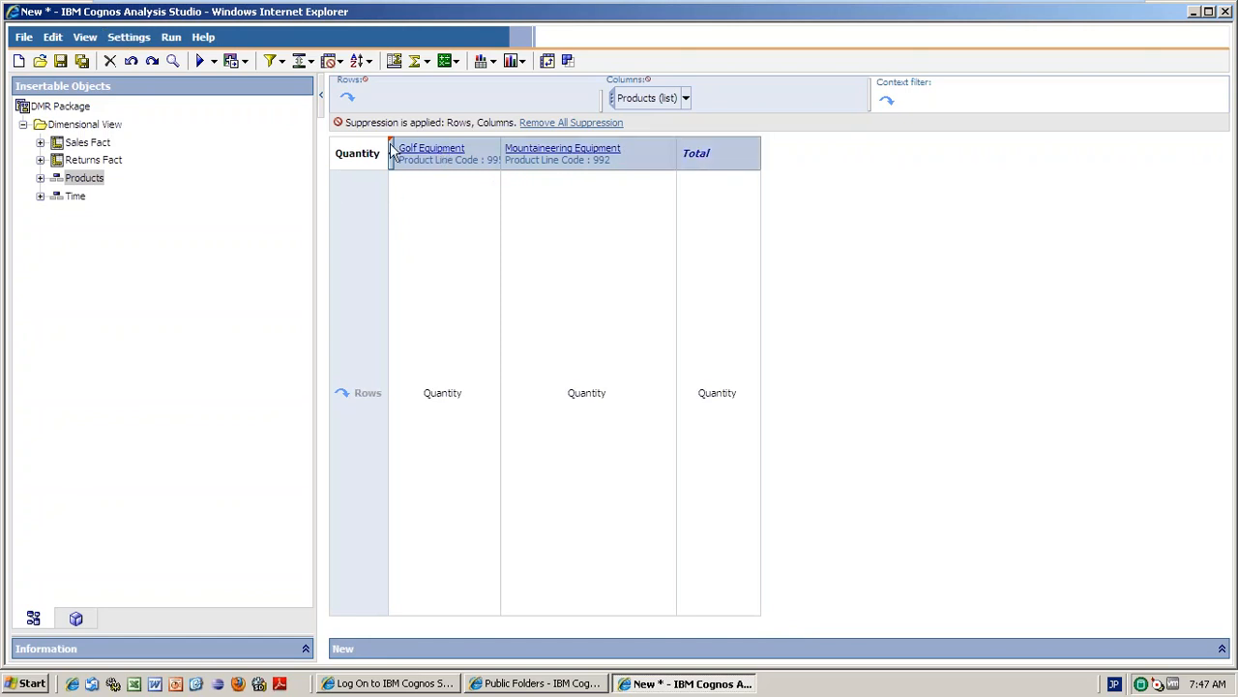
pyautogui.rightClick(392, 152)
pyautogui.click(435, 197)
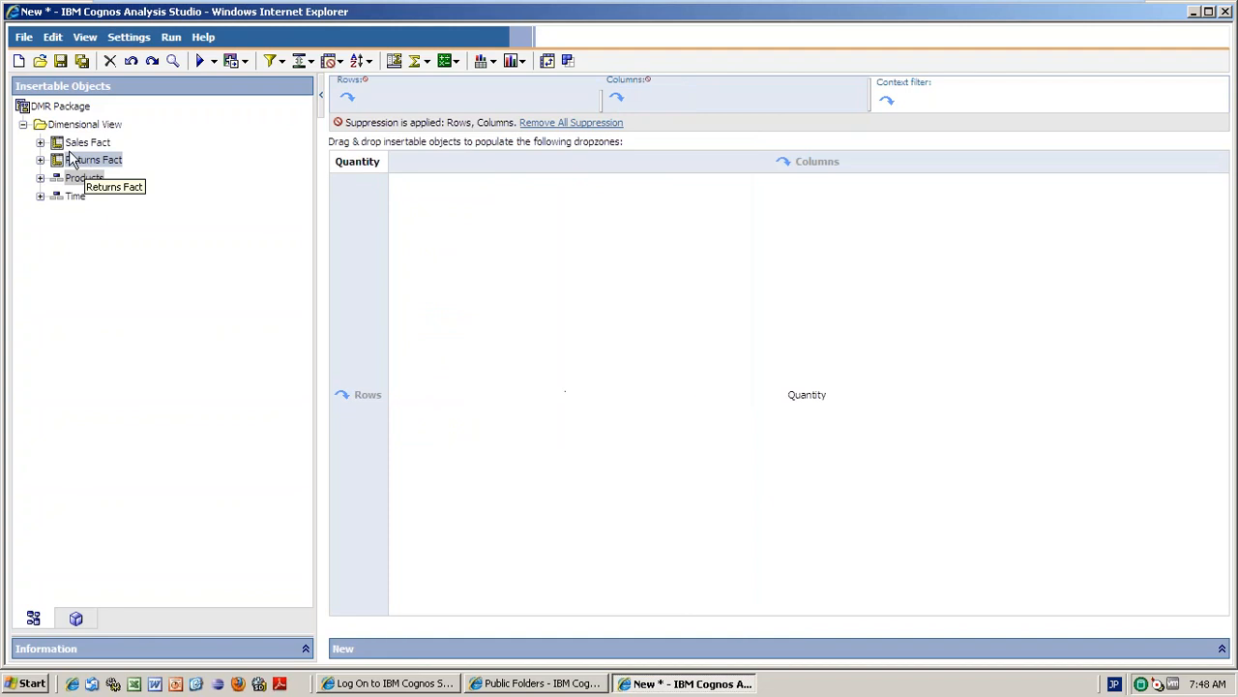
# Place Products on the Quantity crosstab rows and Time on the columns.
pyautogui.moveTo(82, 184); pyautogui.dragTo(360, 280)
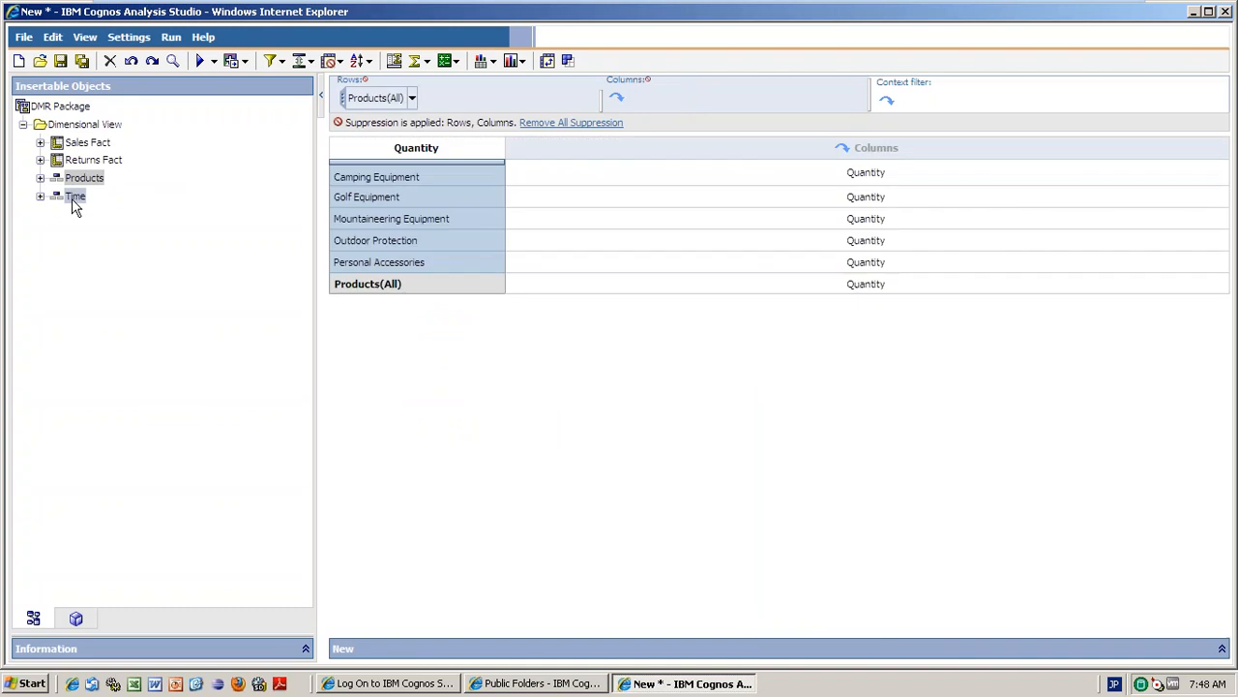
pyautogui.moveTo(73, 198); pyautogui.dragTo(576, 155)
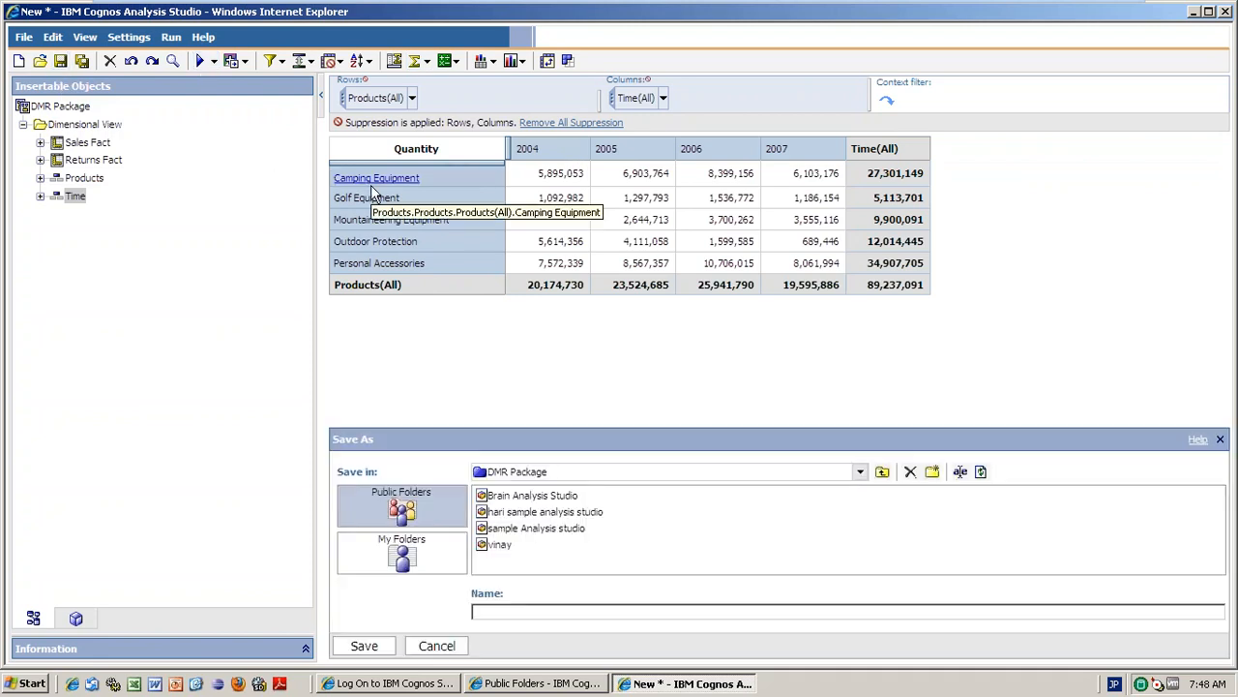
pyautogui.click(534, 611)
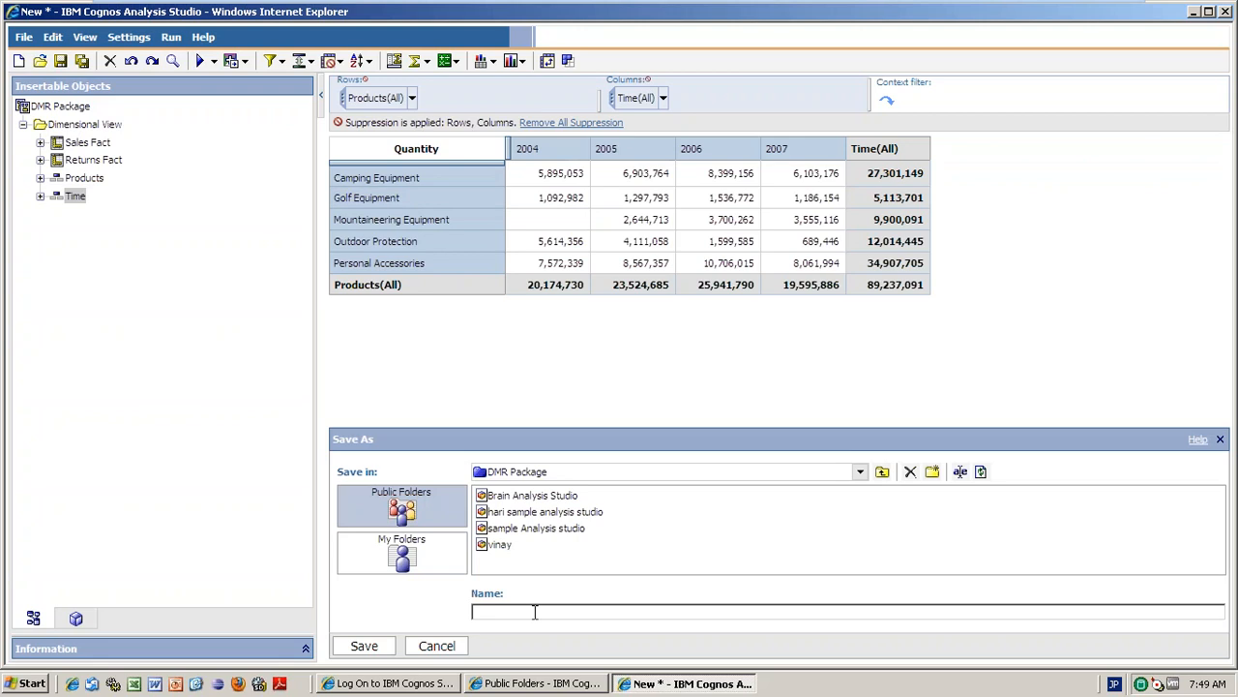
pyautogui.write('Sample Analysis Studio')
pyautogui.press('Return')
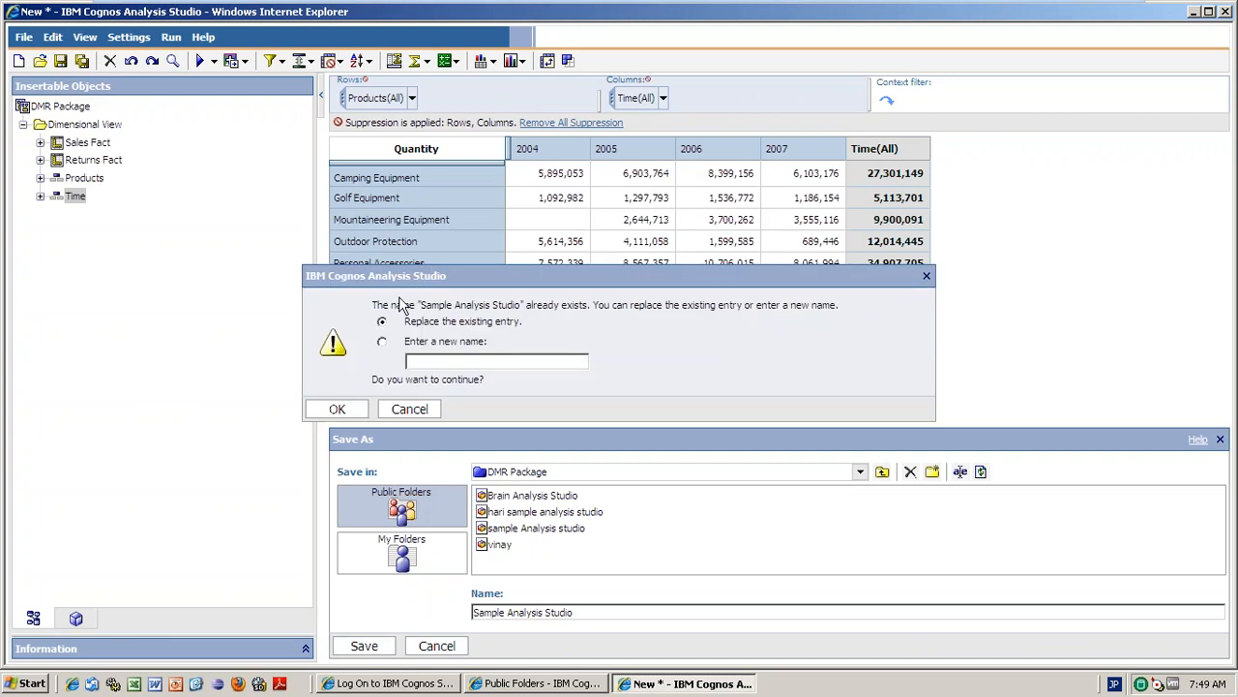
pyautogui.click(383, 349)
pyautogui.click(382, 321)
pyautogui.click(343, 413)
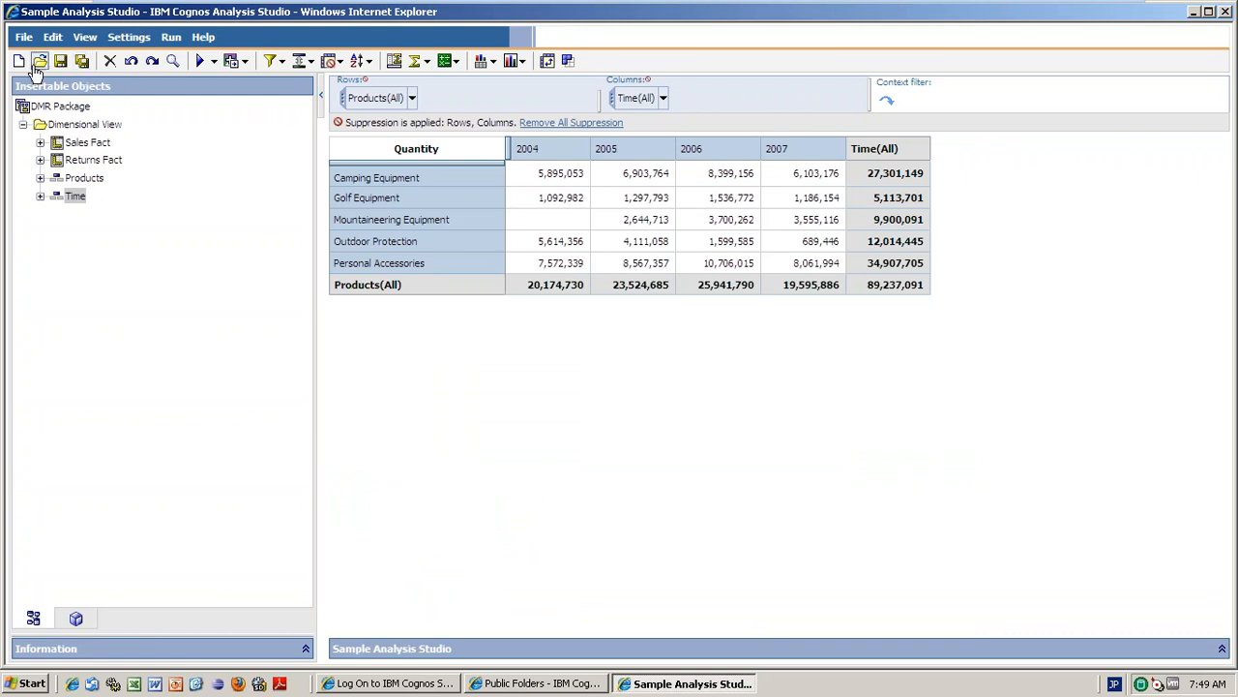
# Open the saved Brain Analysis Studio report, then start a new blank analysis.
pyautogui.click(40, 61)
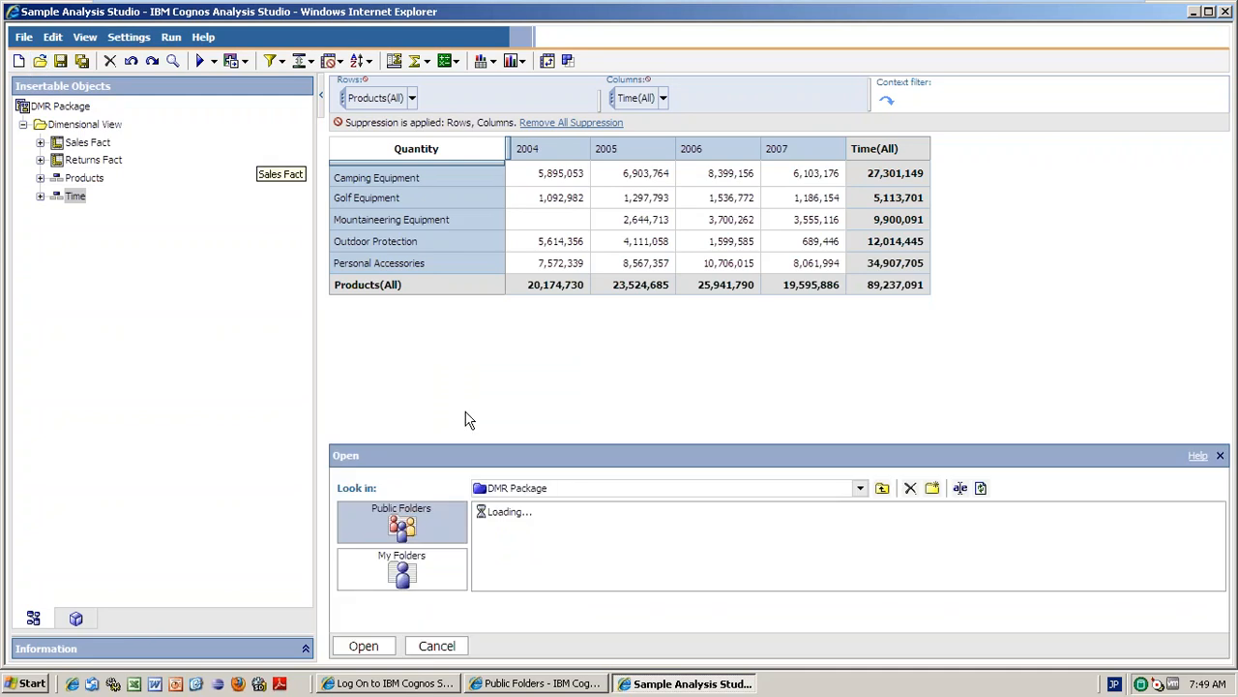
pyautogui.click(542, 516)
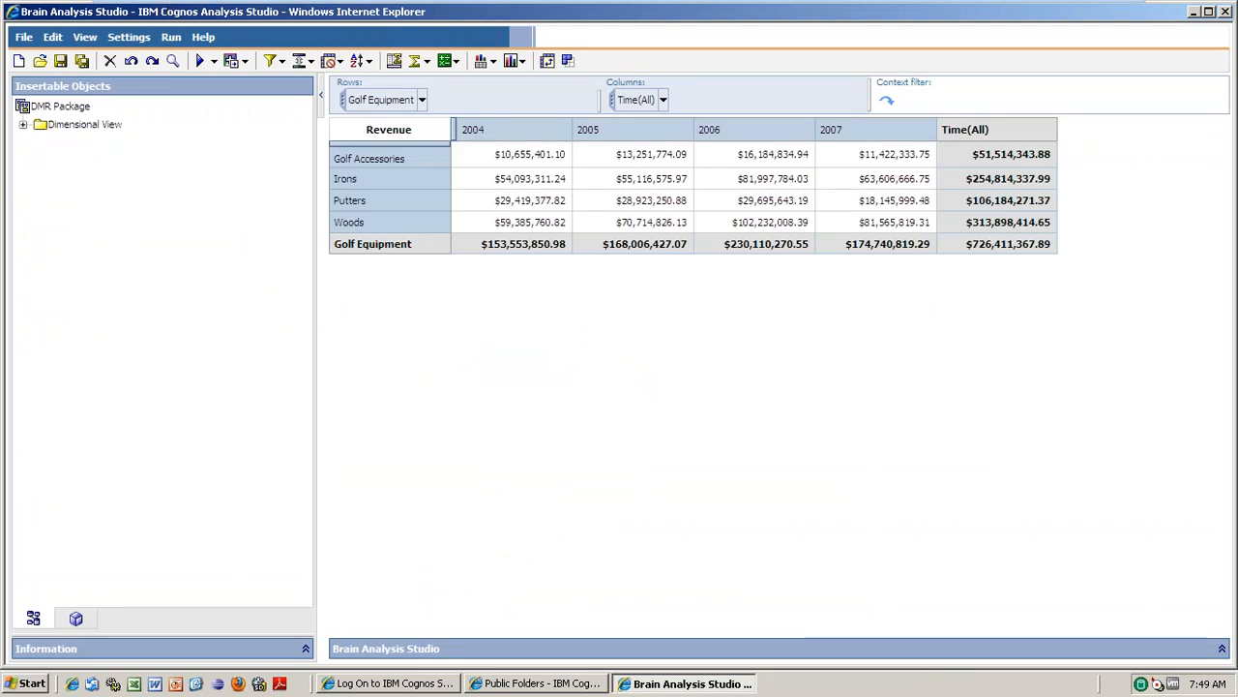
pyautogui.click(19, 62)
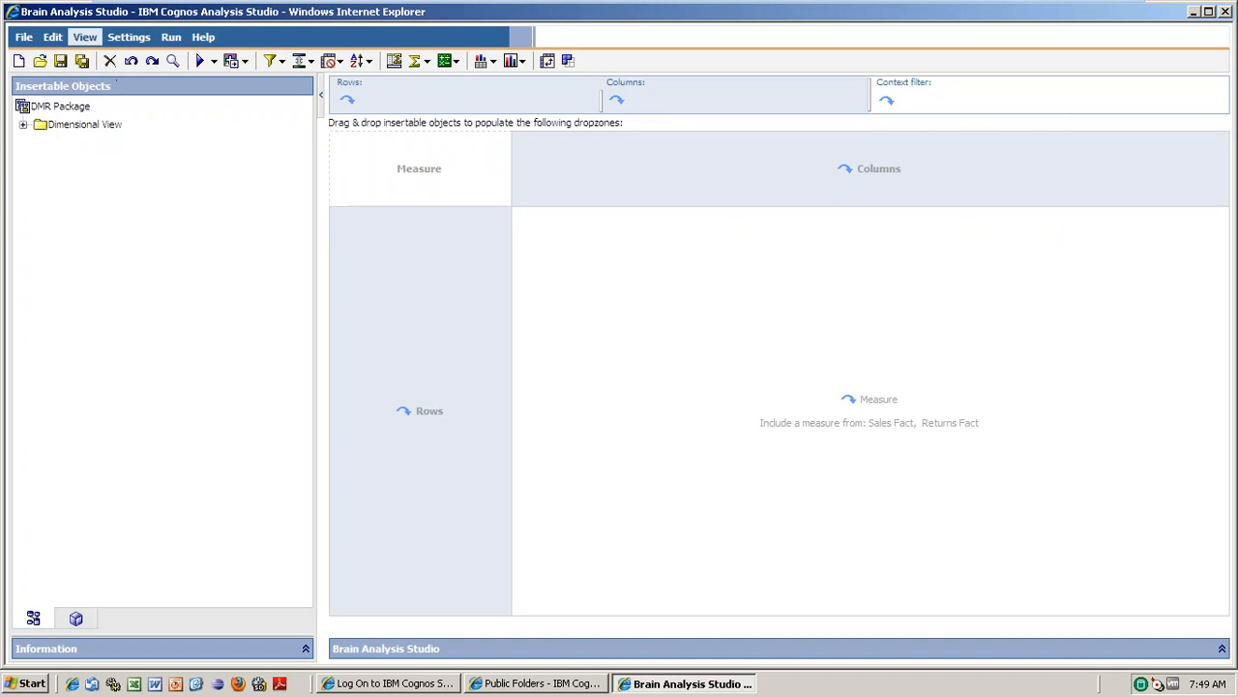
# Look through the Edit, View, Settings and Run menus and select the DMR Package source.
pyautogui.click(52, 37)
pyautogui.click(92, 39)
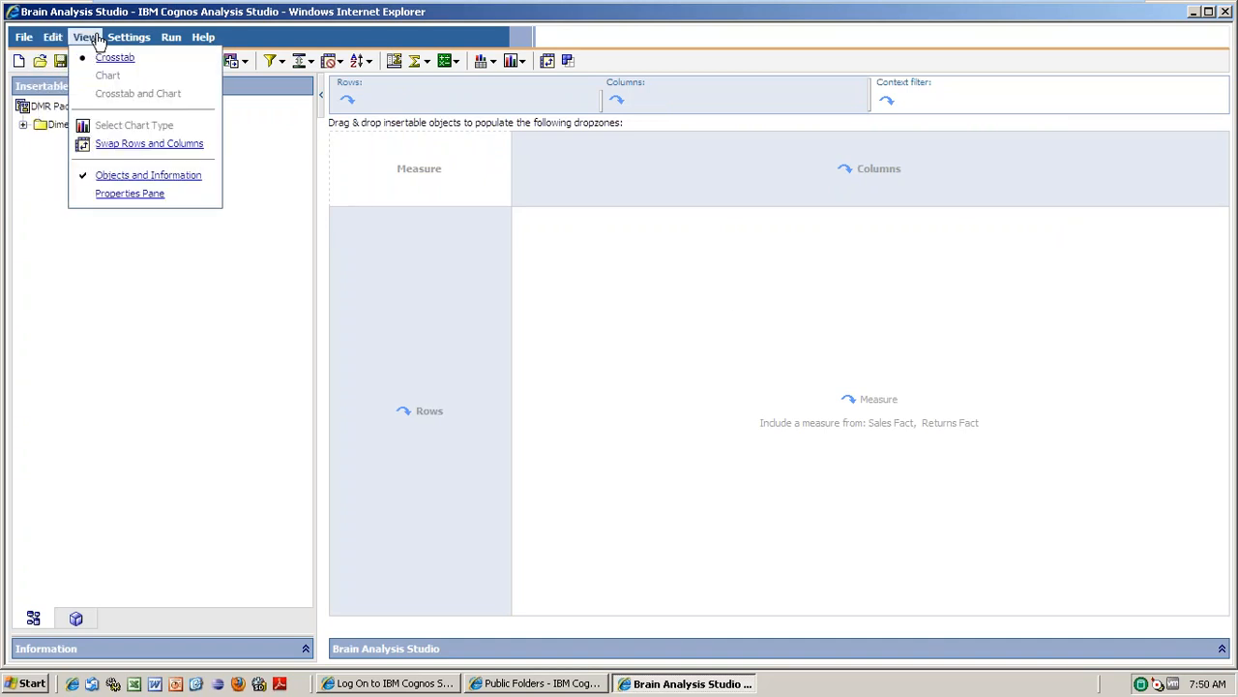
pyautogui.click(134, 39)
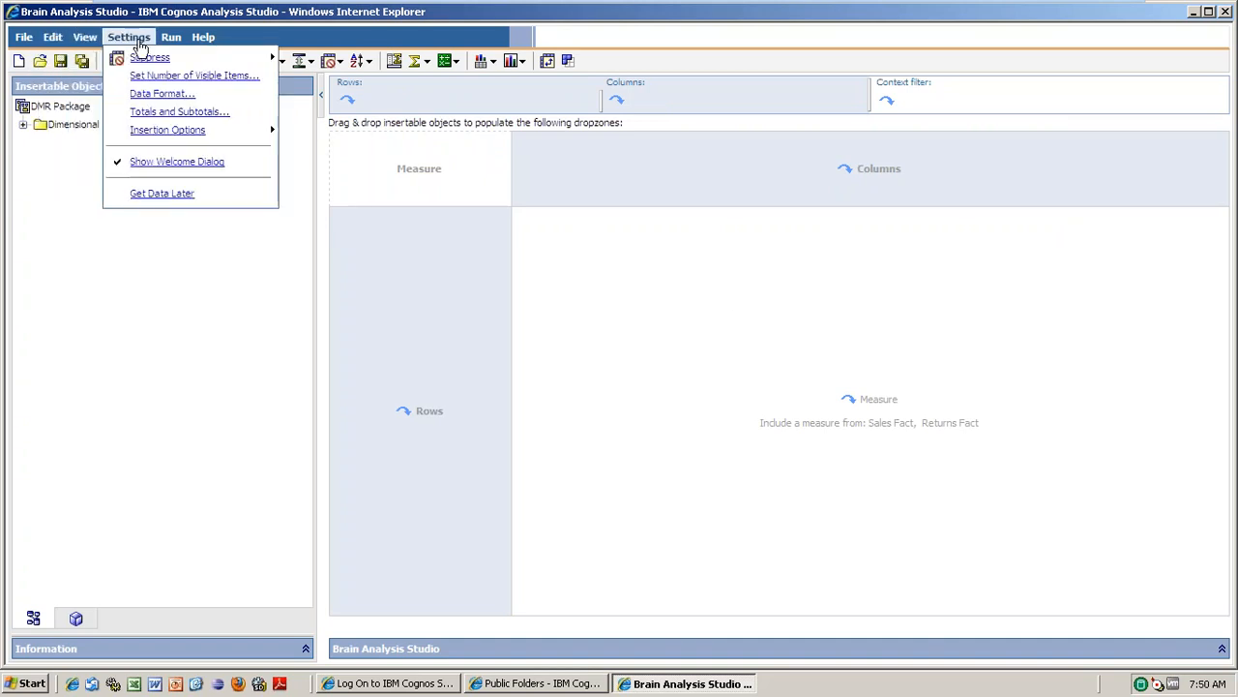
pyautogui.click(169, 40)
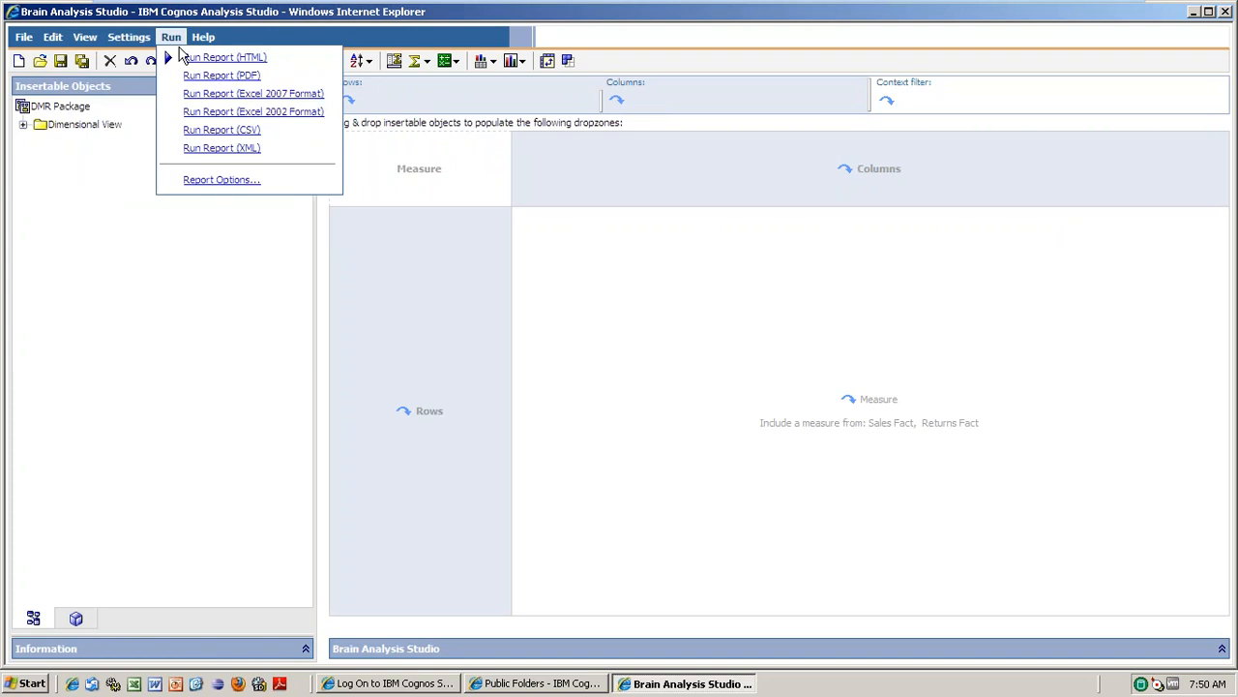
pyautogui.click(70, 109)
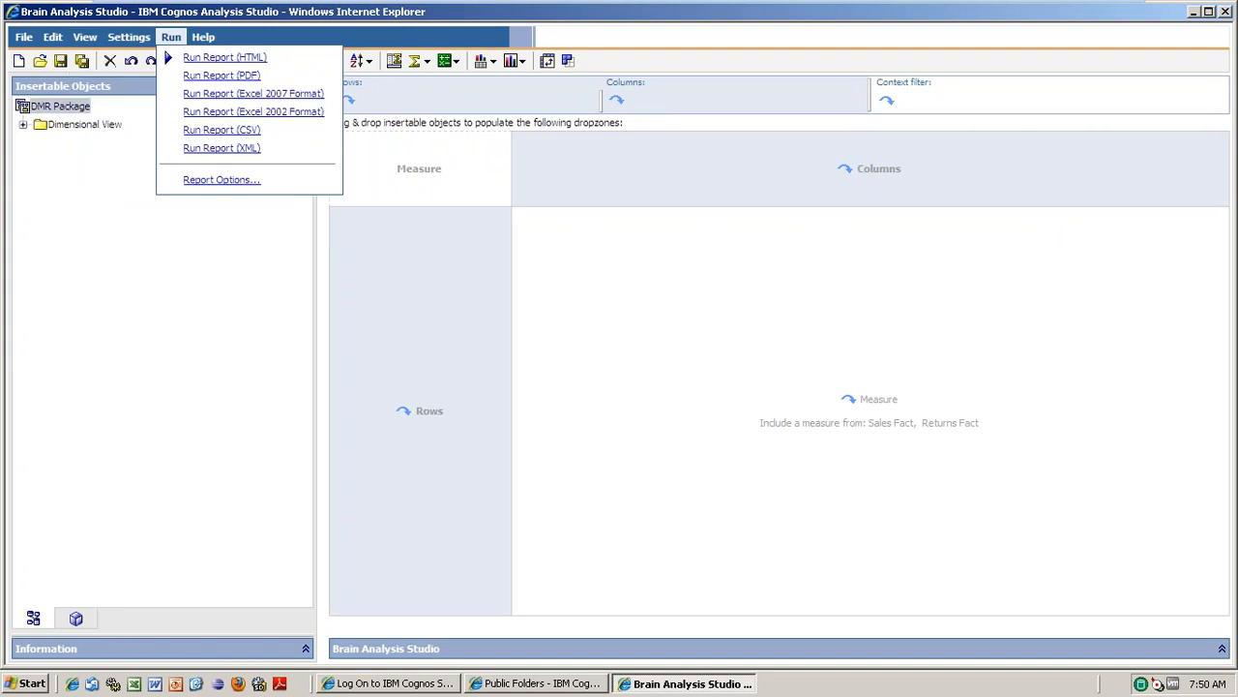
# Open the saved Brain Analysis Studio report from the saved reports list.
pyautogui.click(40, 62)
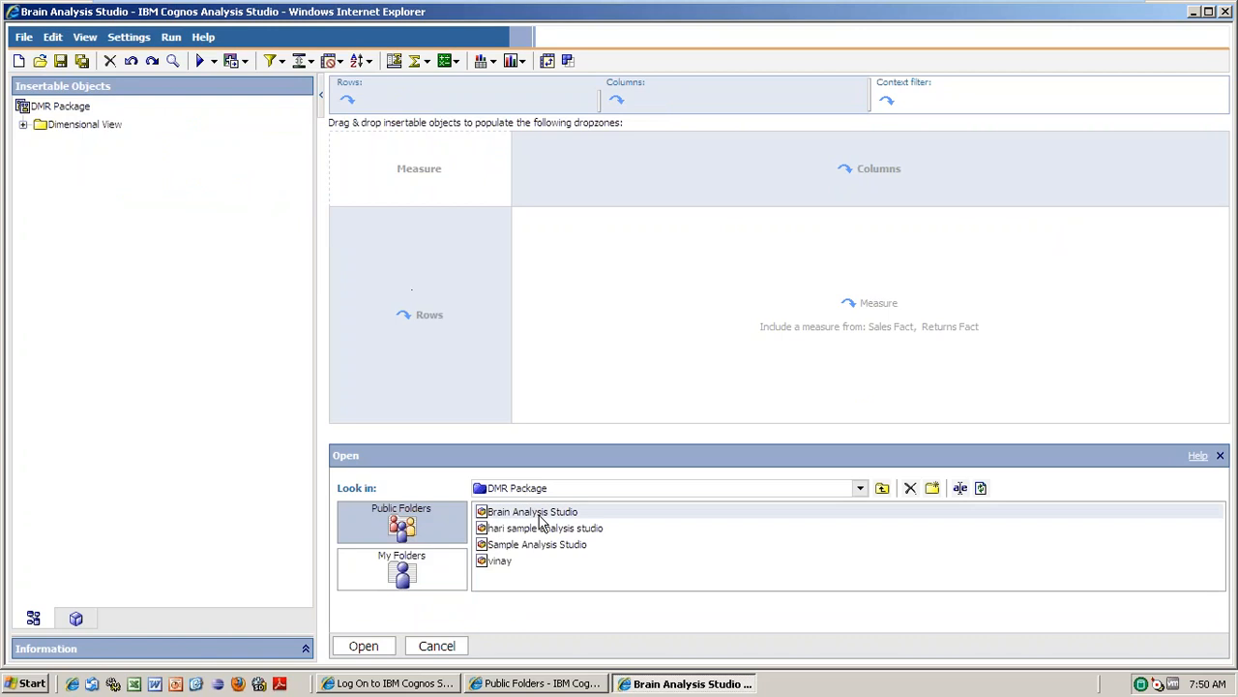
pyautogui.click(538, 515)
pyautogui.click(364, 646)
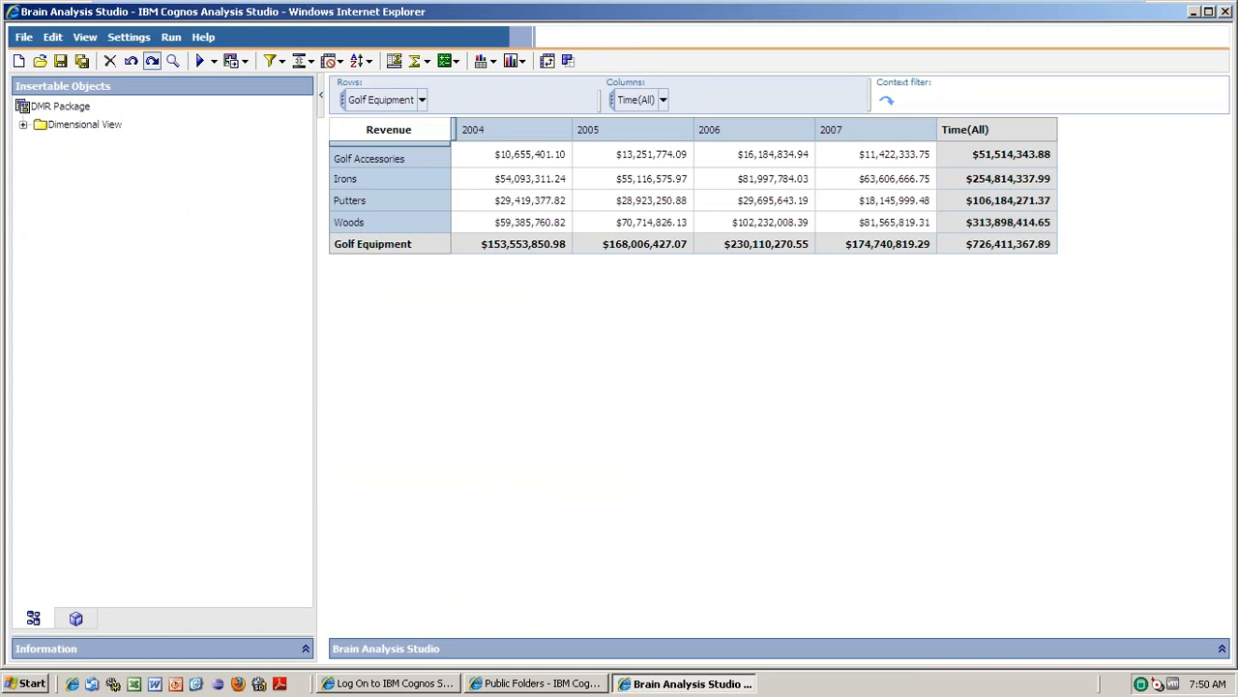
# Run the Golf Equipment revenue crosstab as a PDF, maximize and review it, then close the viewer.
pyautogui.click(214, 61)
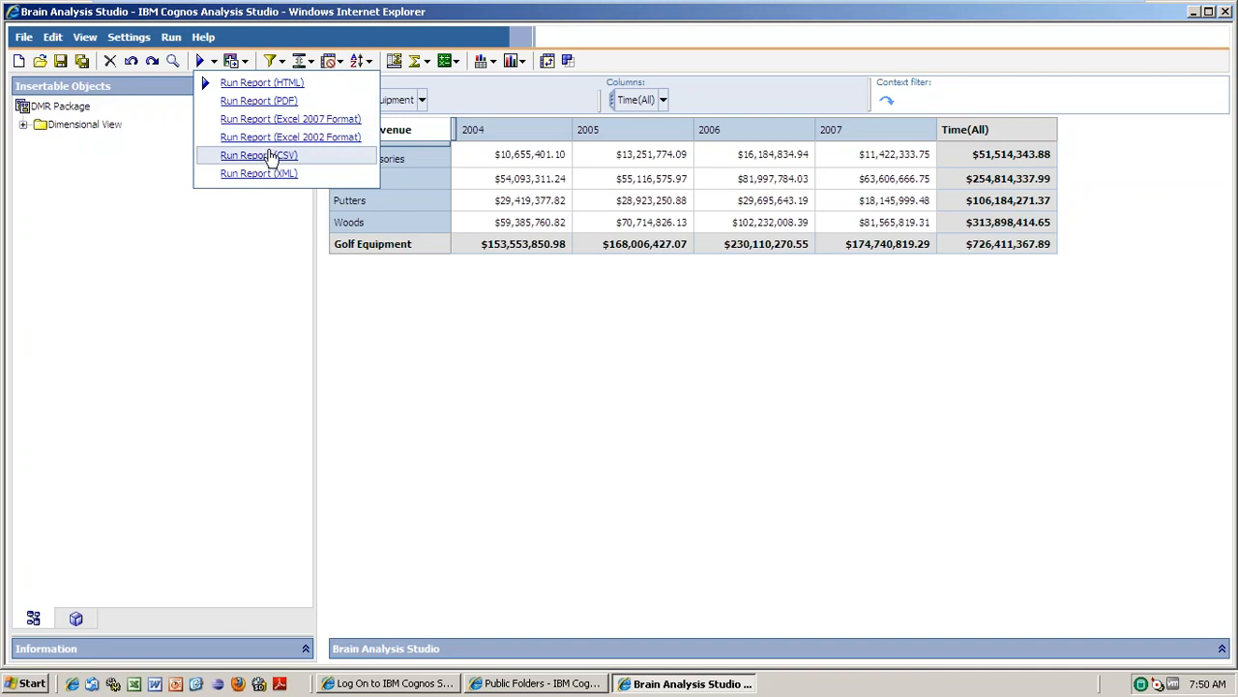
pyautogui.click(273, 101)
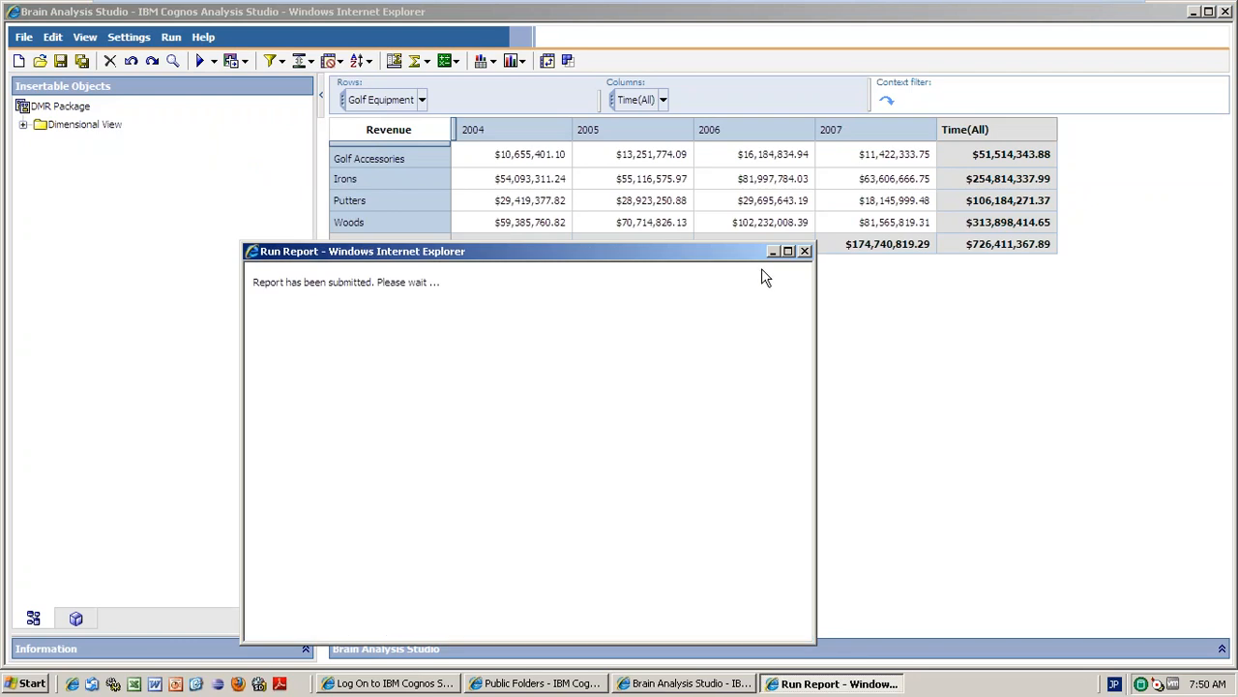
pyautogui.click(789, 251)
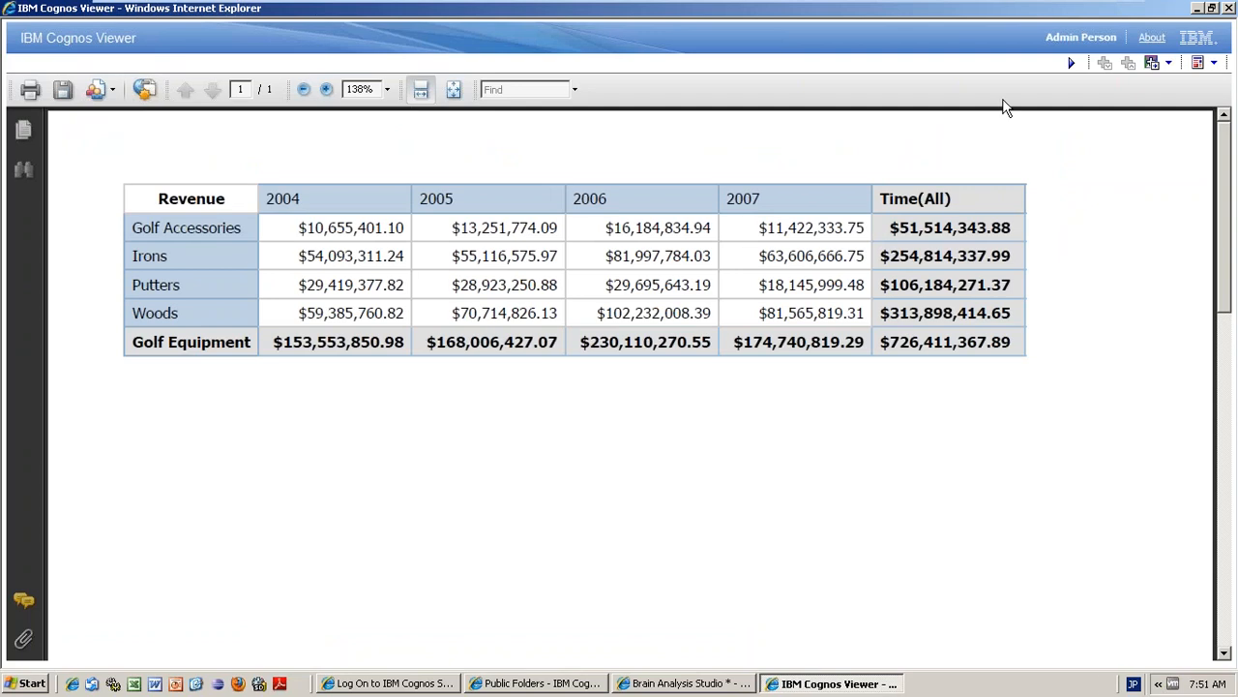
pyautogui.click(1202, 66)
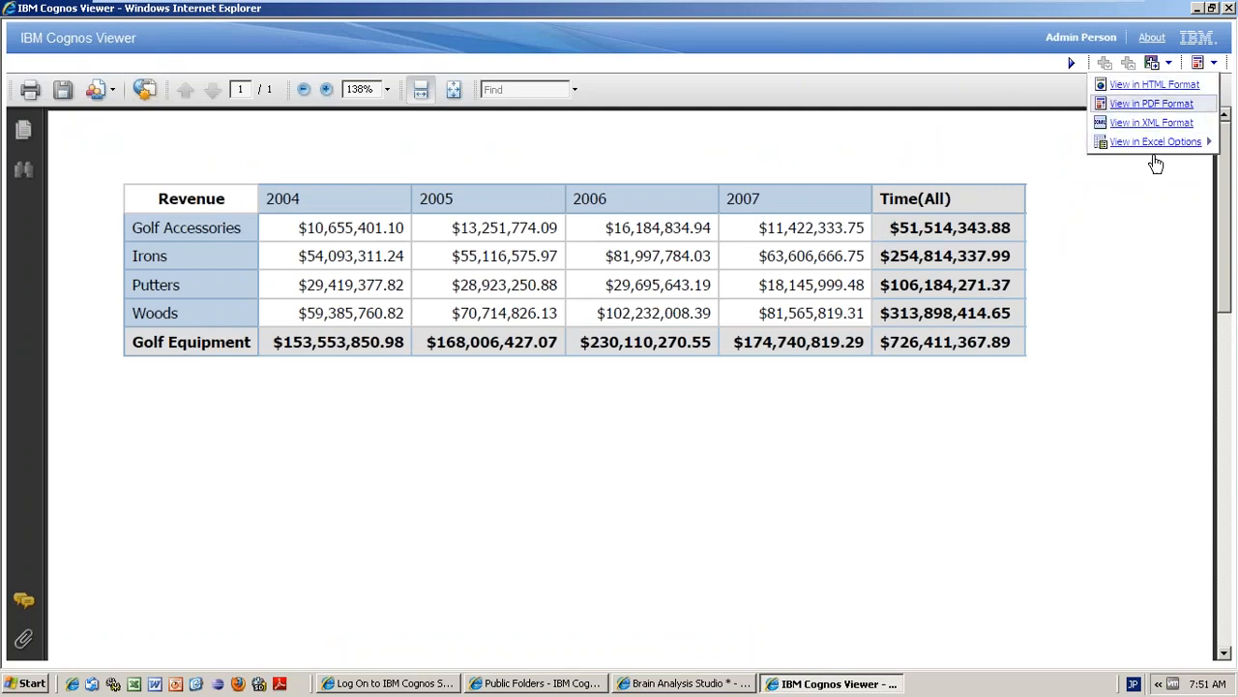
pyautogui.click(1228, 9)
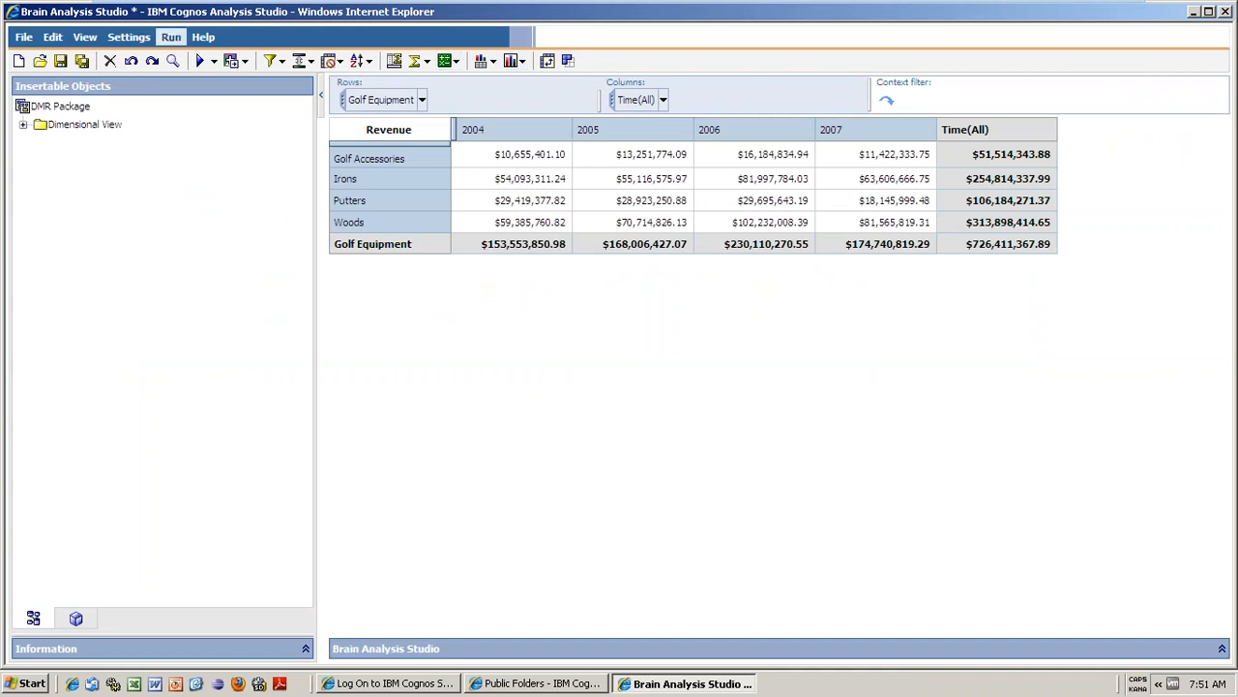
# Open and dismiss the Run and Settings menus without changes, then leave the VM session.
pyautogui.click(170, 36)
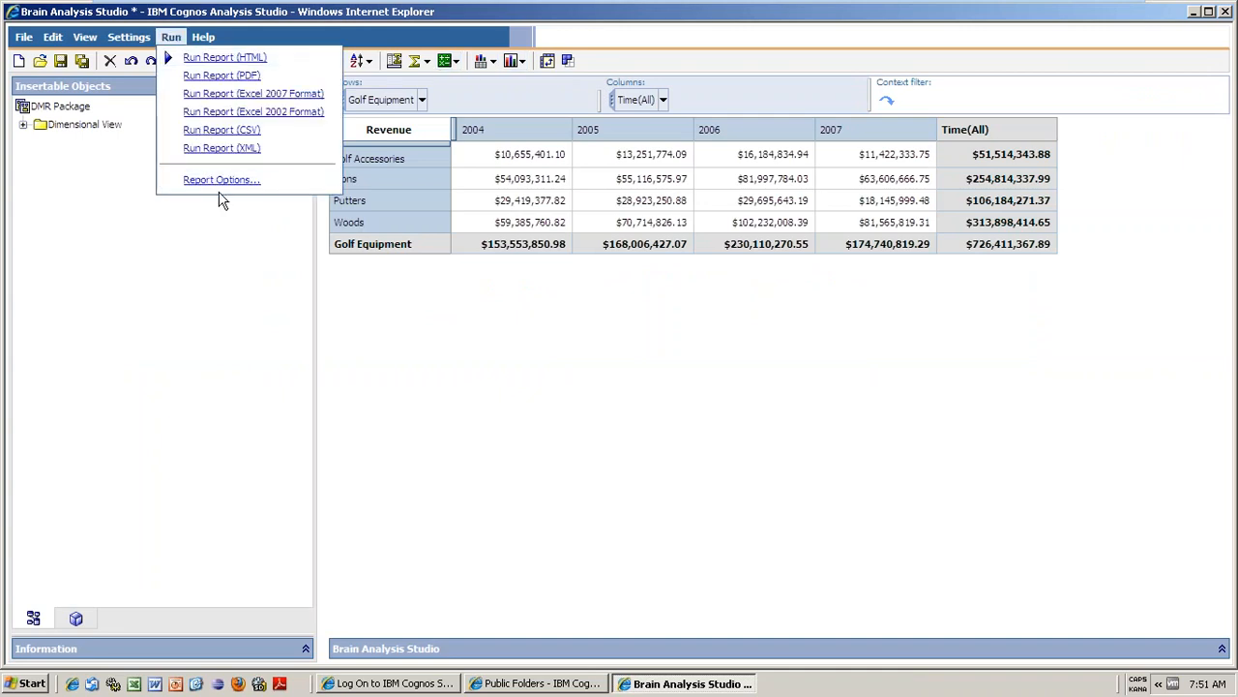
pyautogui.click(211, 249)
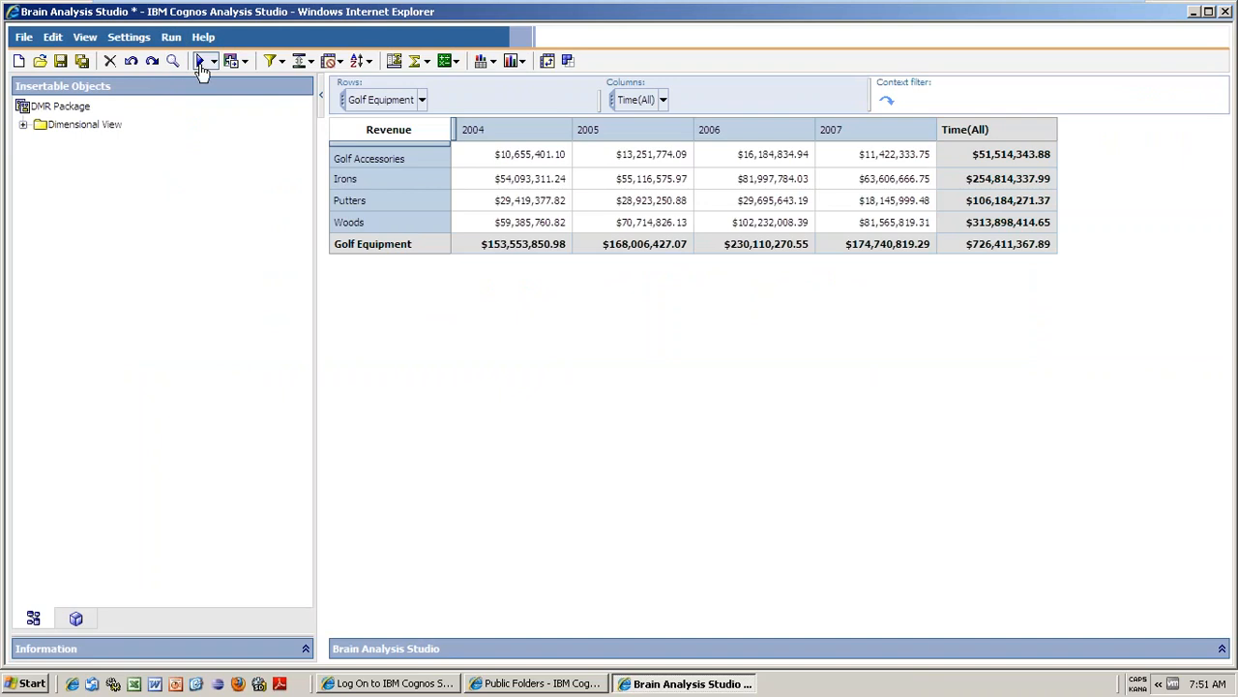
pyautogui.click(135, 44)
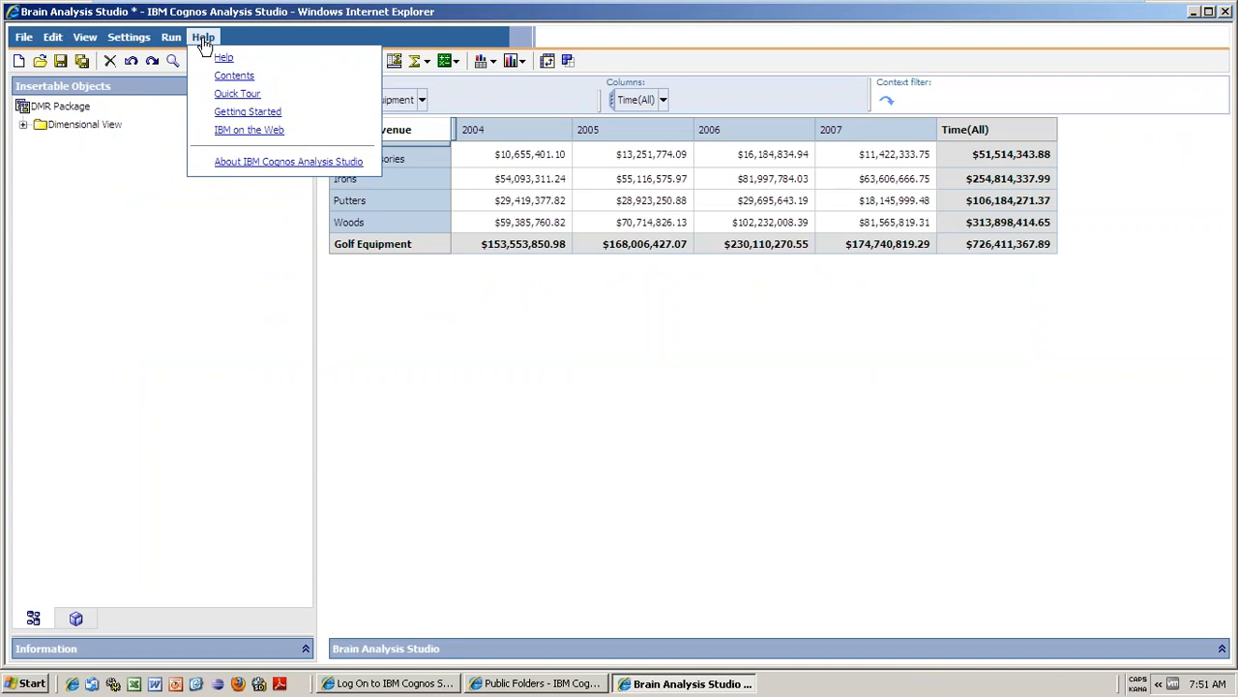
pyautogui.click(627, 379)
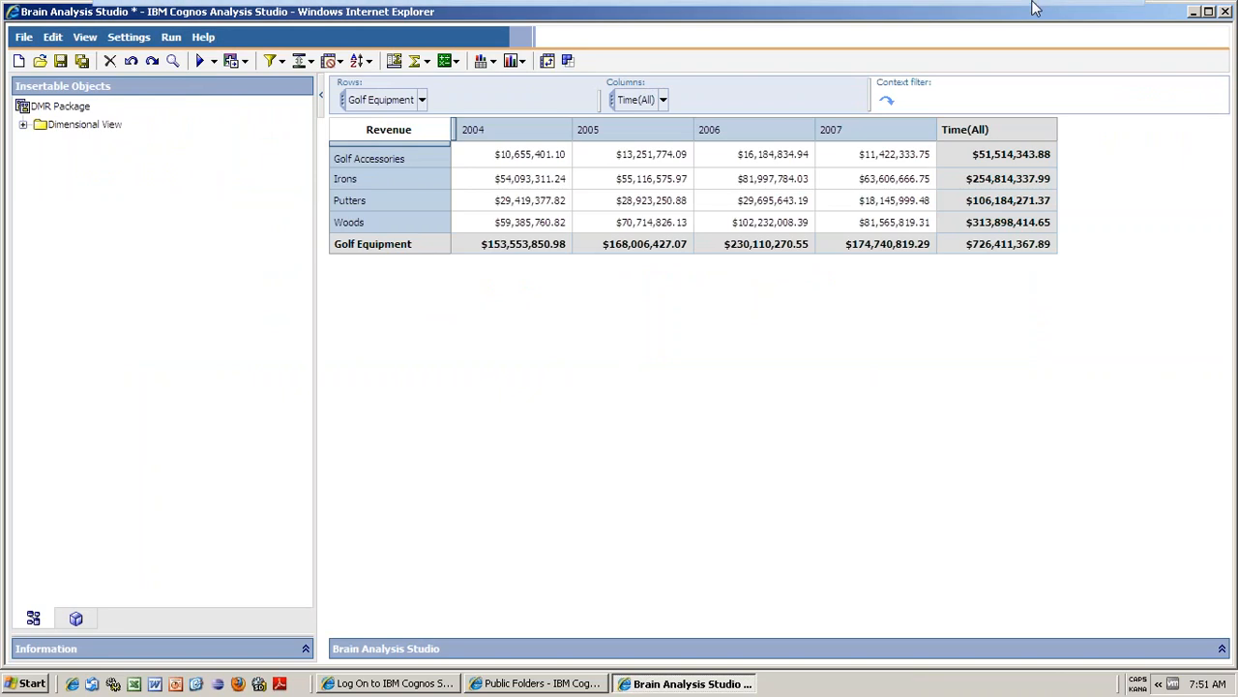
pyautogui.moveTo(1113, 7)
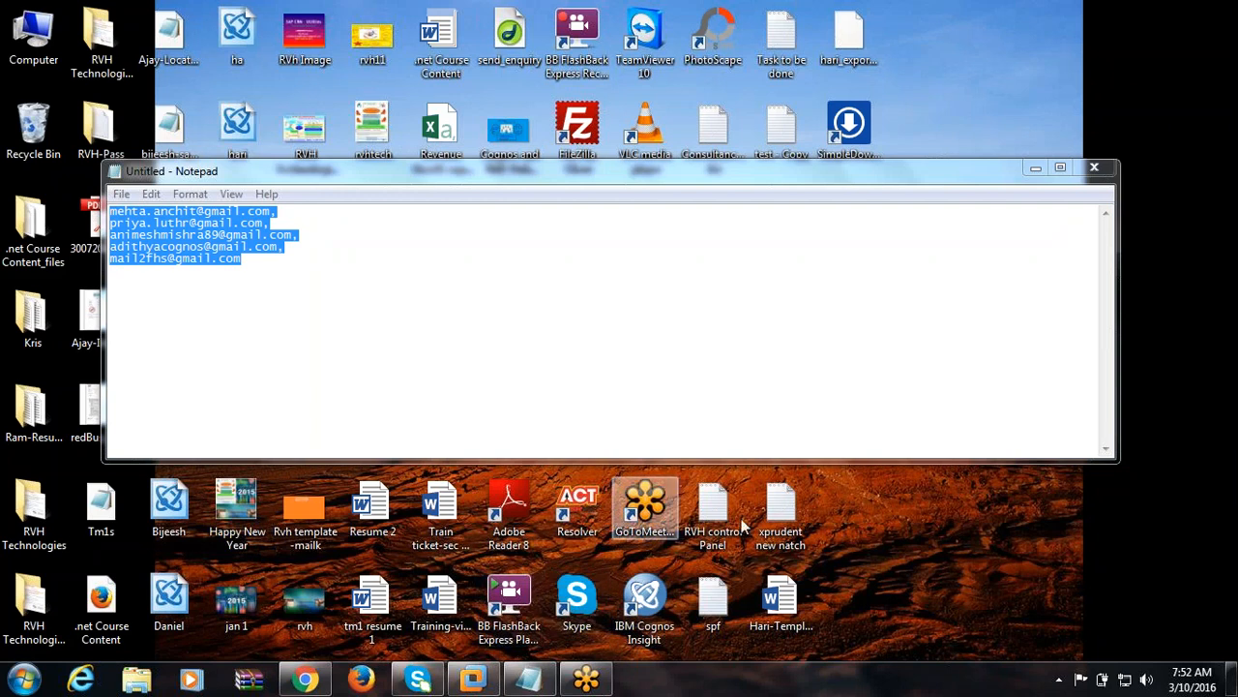
# Minimize the Brain Analysis Studio window, the VM session and Notepad to leave a bare desktop.
pyautogui.click(479, 678)
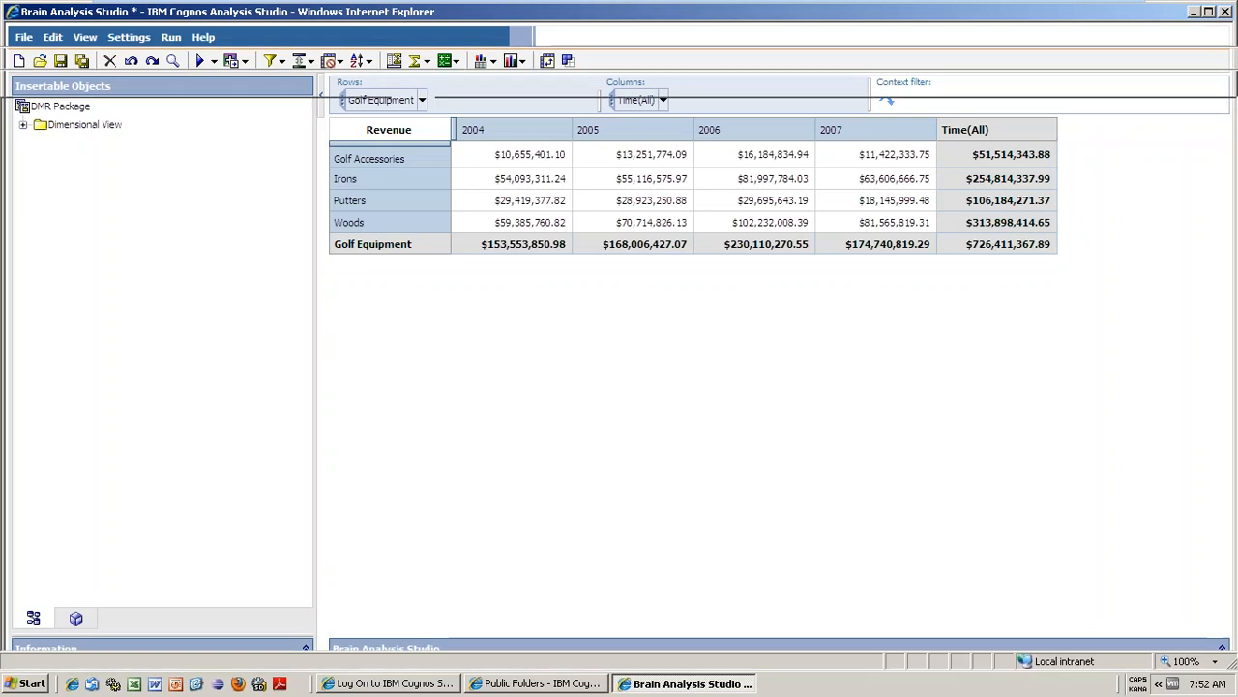
pyautogui.click(1195, 12)
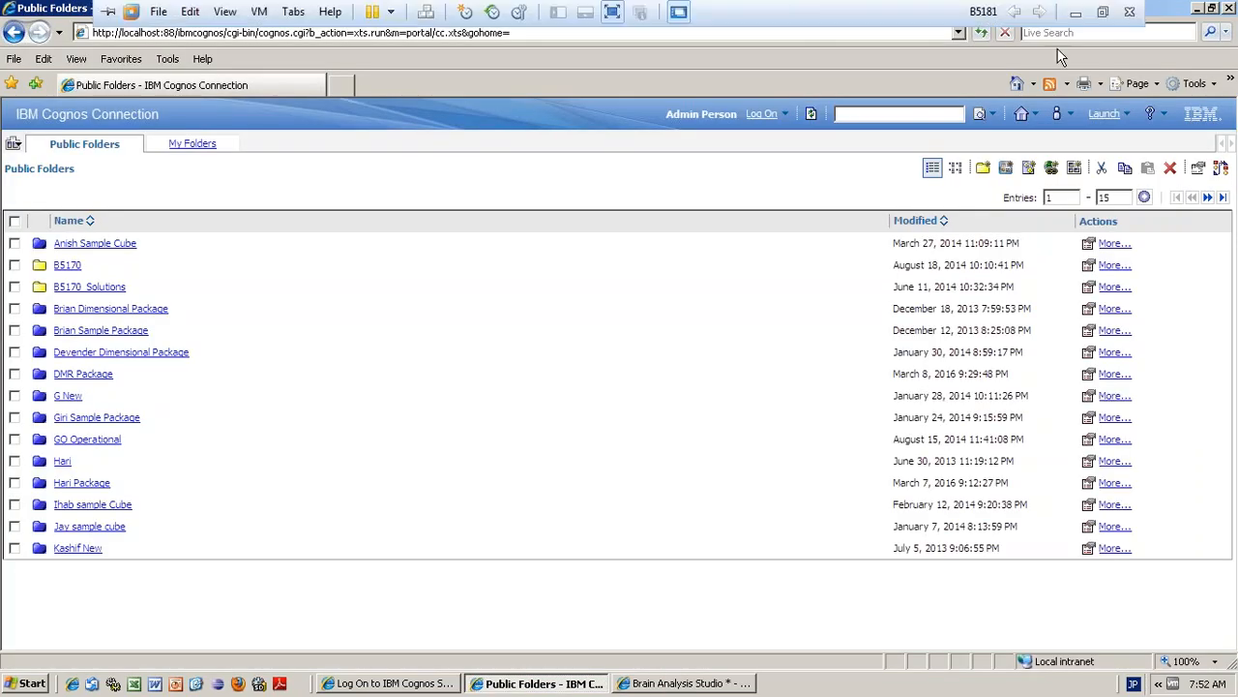
pyautogui.click(395, 691)
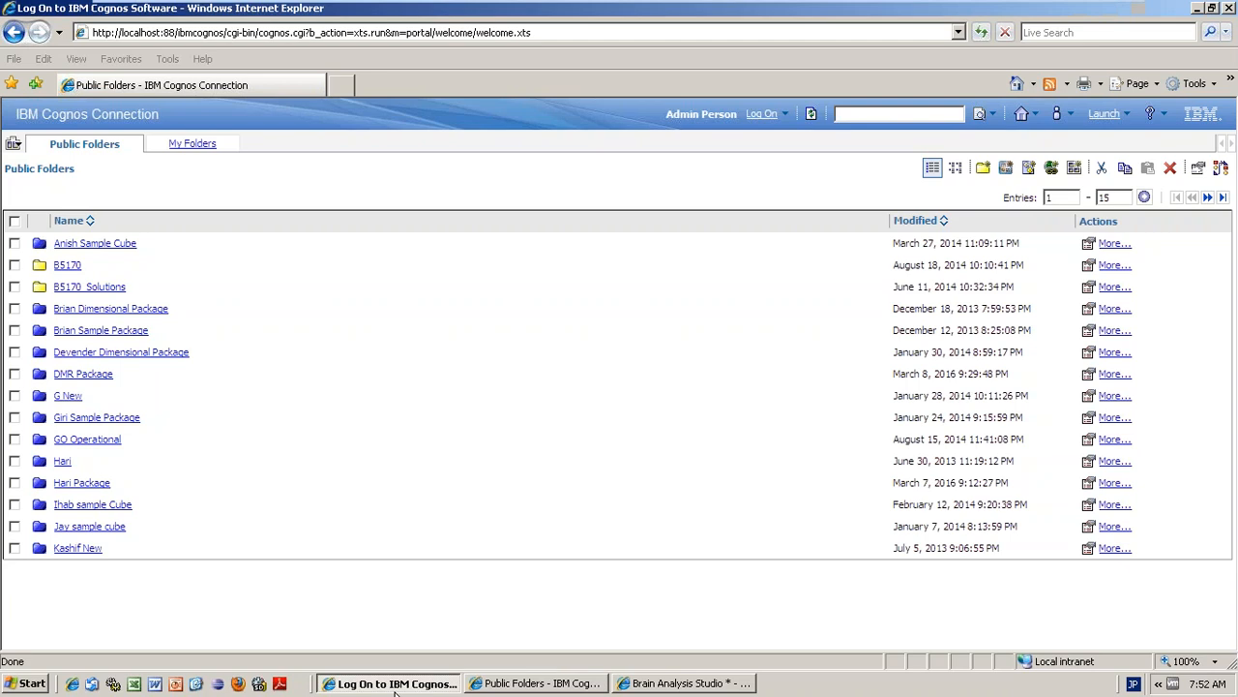
pyautogui.click(1080, 8)
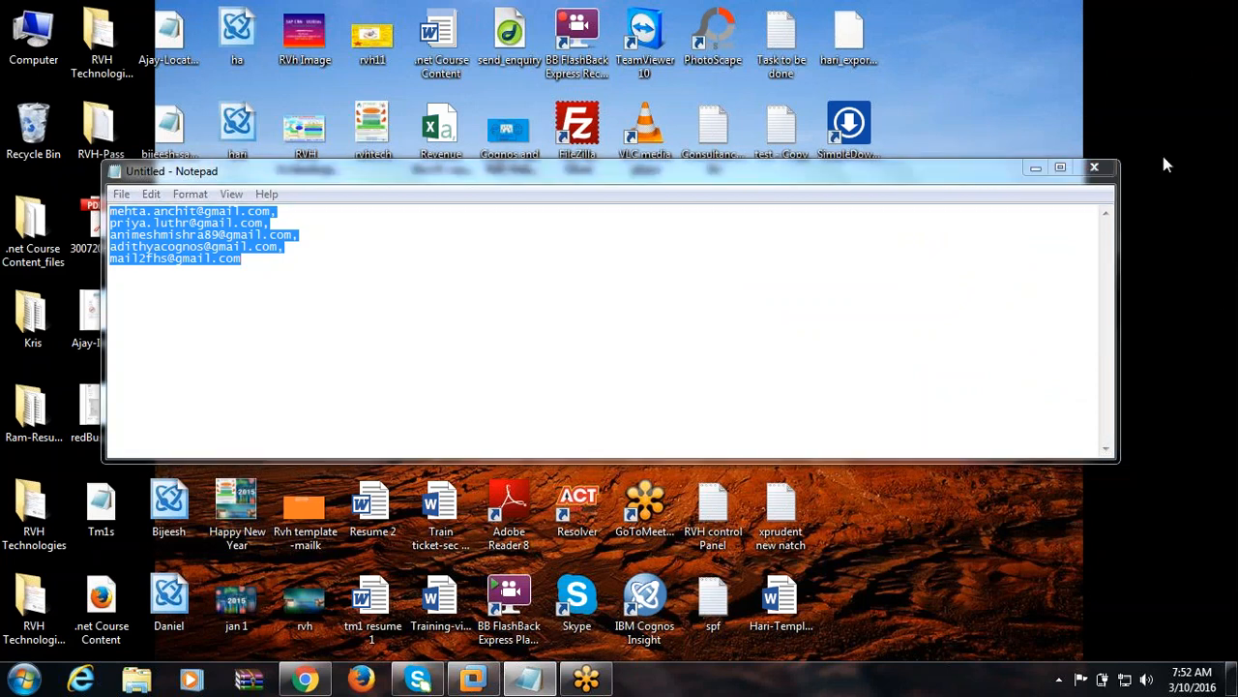
pyautogui.click(1034, 170)
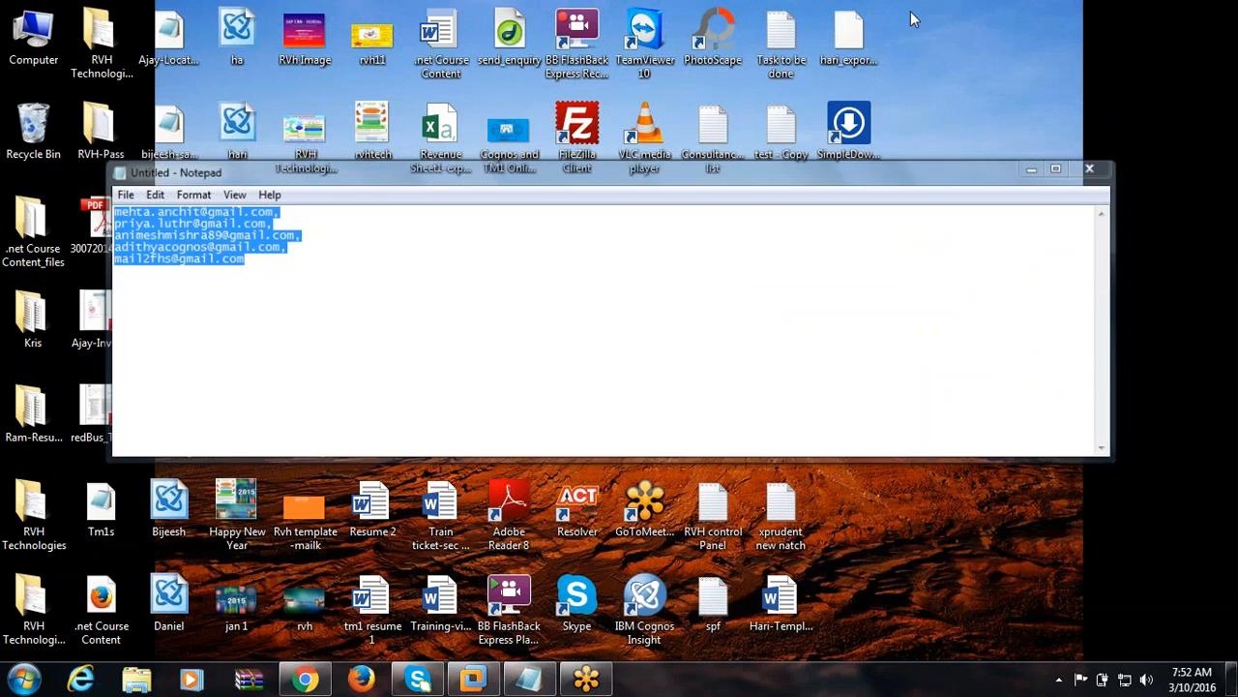